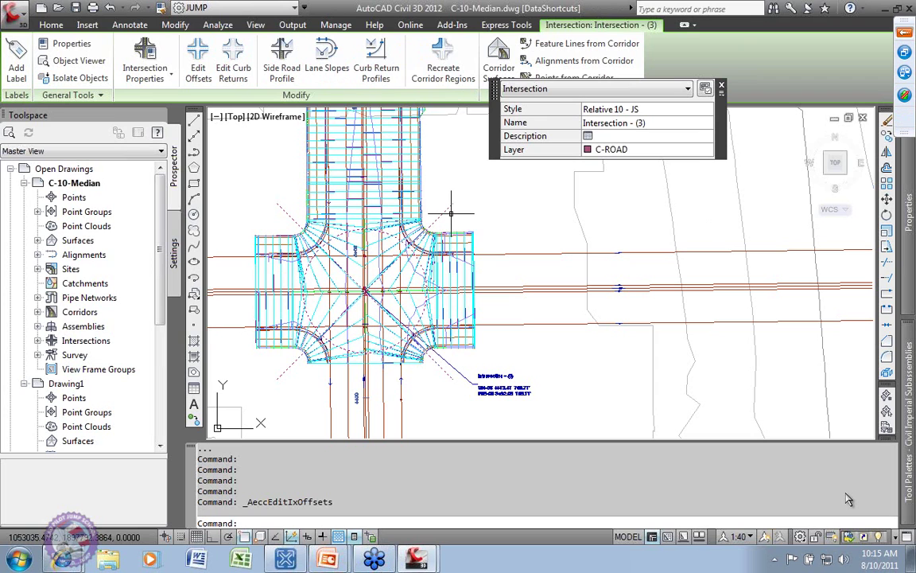
- Open the corridor region recreation for the intersection and browse the assembly set files in the Imperial STB_US folder using different file views
{"action": "left_click", "coordinate": [443, 52]}
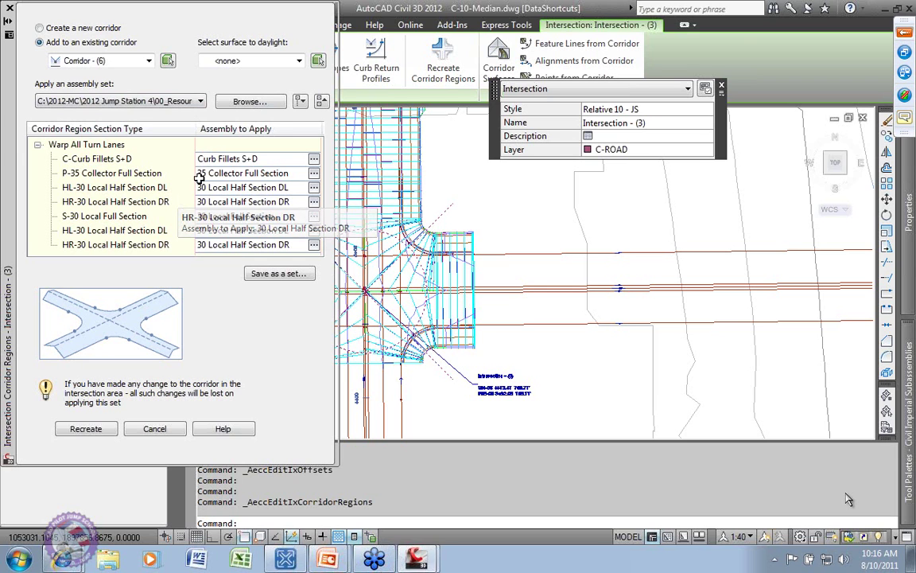
{"action": "left_click", "coordinate": [257, 102]}
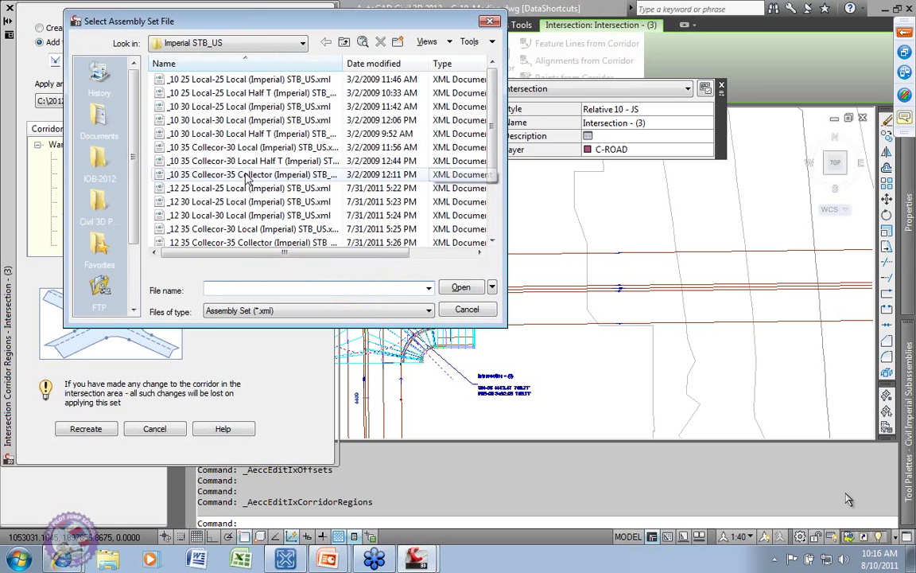
{"action": "left_click", "coordinate": [181, 151]}
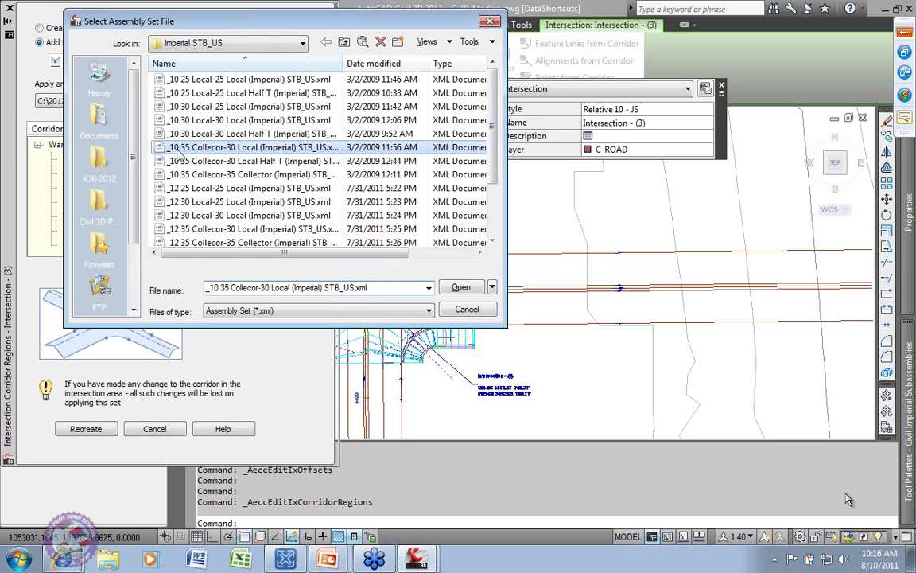
{"action": "right_click", "coordinate": [182, 151]}
{"action": "left_click", "coordinate": [388, 27]}
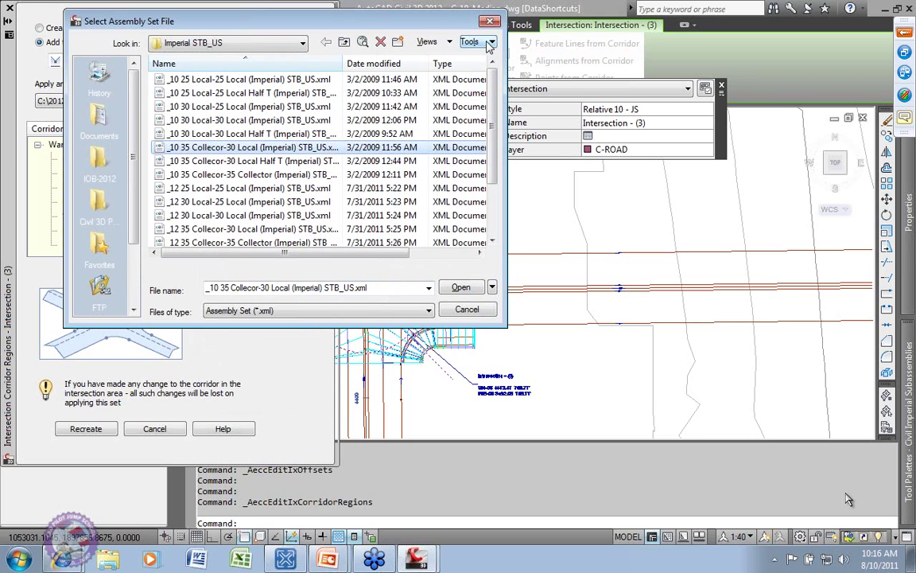
{"action": "left_click", "coordinate": [449, 41]}
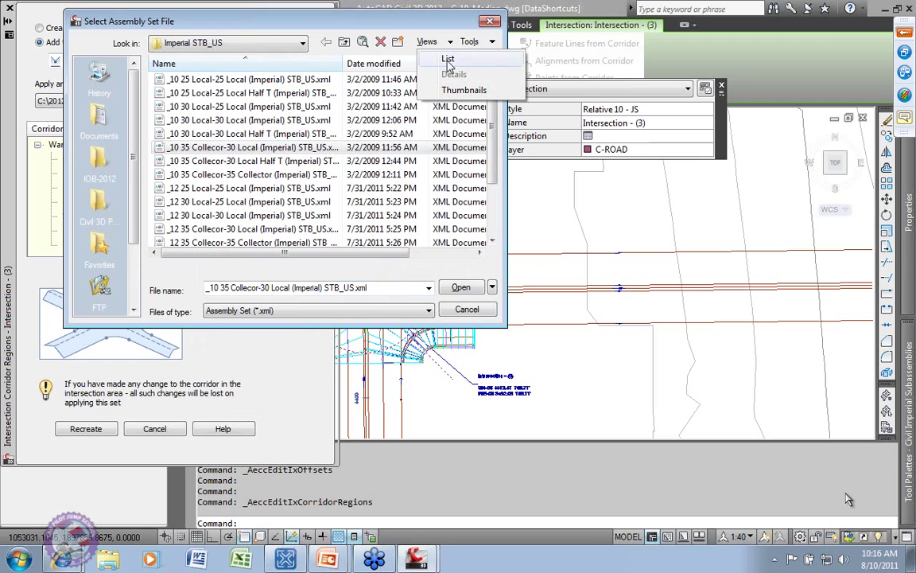
{"action": "left_click", "coordinate": [464, 90]}
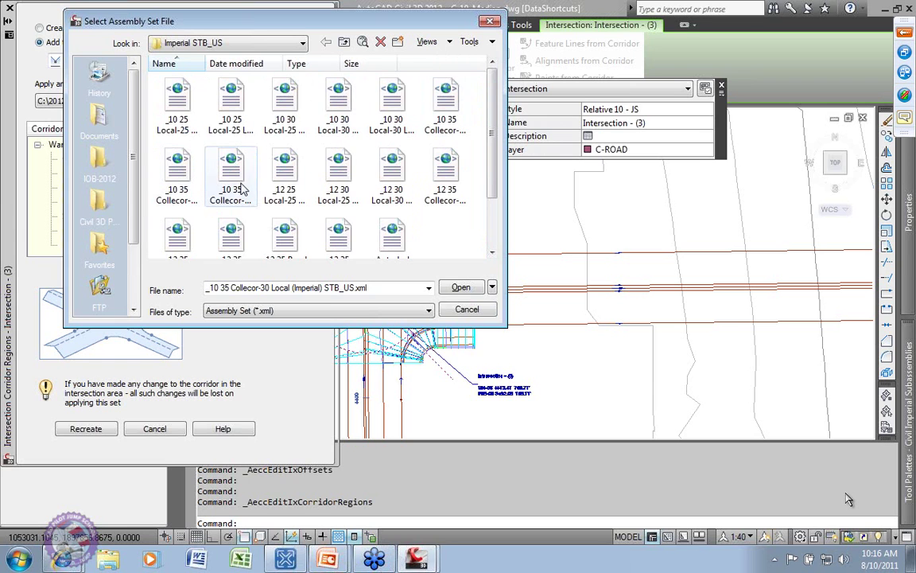
{"action": "scroll", "coordinate": [487, 164], "scroll_direction": "down", "scroll_amount": 3}
{"action": "scroll", "coordinate": [487, 164], "scroll_direction": "up", "scroll_amount": 3}
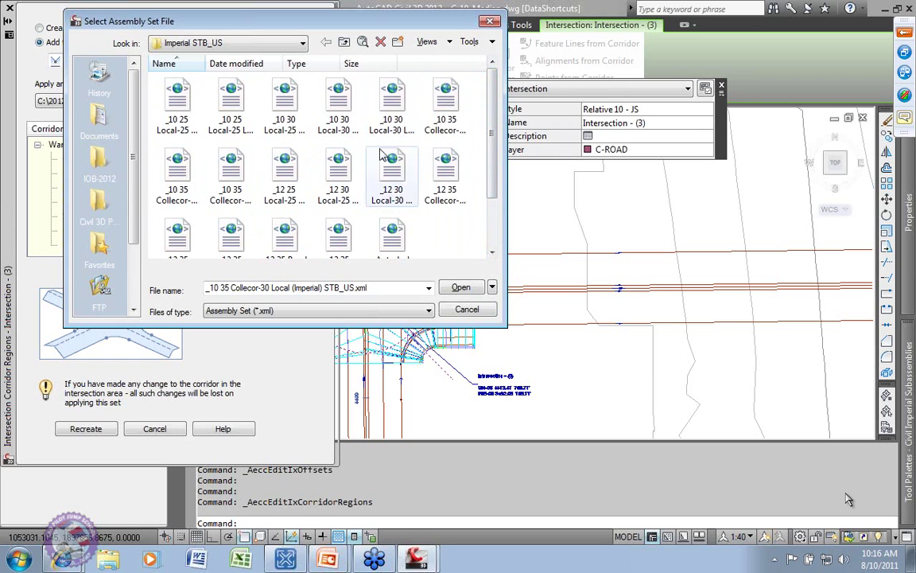
{"action": "left_click", "coordinate": [449, 42]}
{"action": "left_click", "coordinate": [451, 74]}
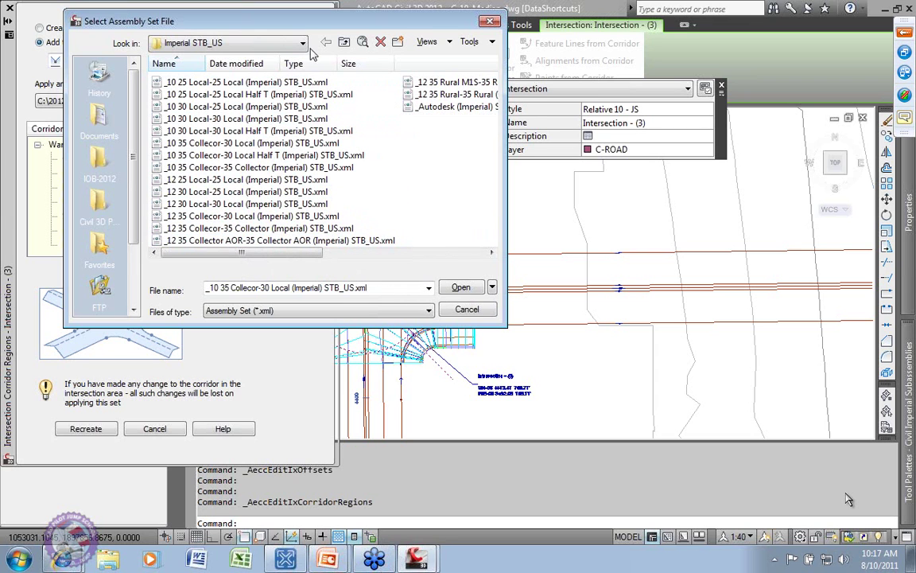
- Look through the Assemblies folder and its New Imperial STB_US subfolder, closing the file selection without choosing a set
{"action": "left_click", "coordinate": [272, 43]}
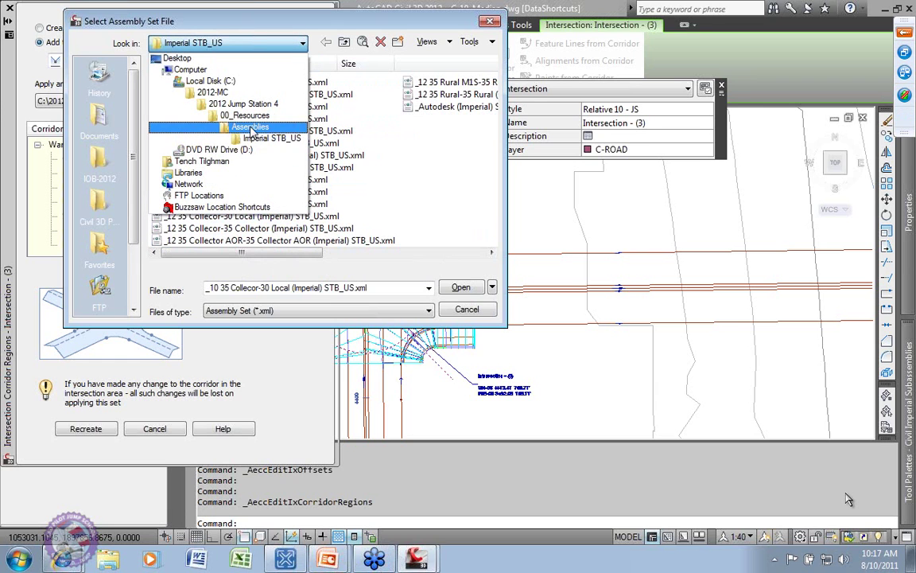
{"action": "left_click", "coordinate": [251, 128]}
{"action": "double_click", "coordinate": [176, 95]}
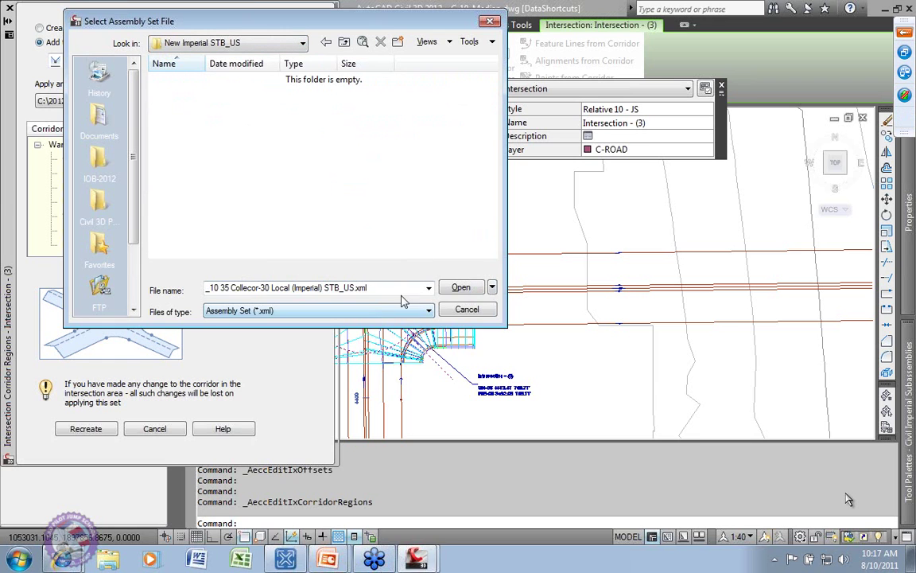
{"action": "left_click", "coordinate": [258, 44]}
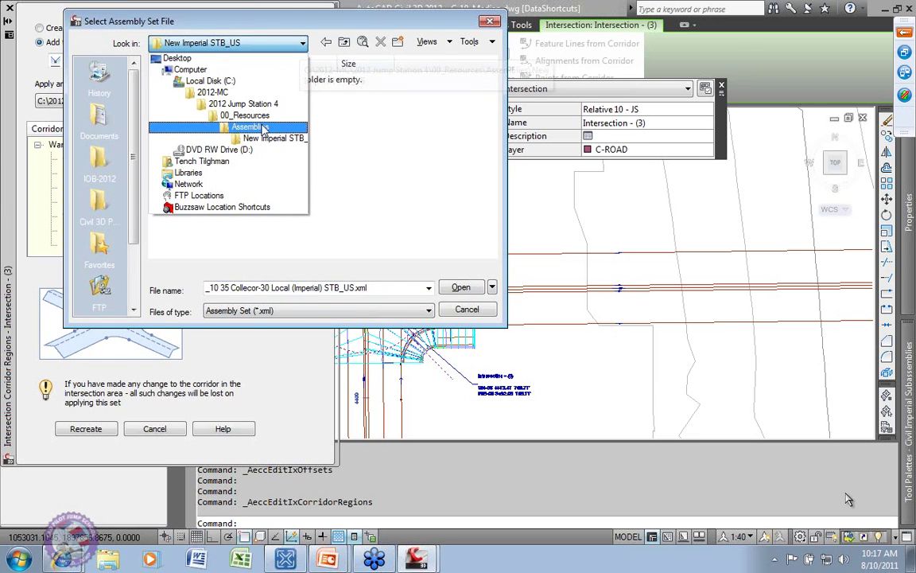
{"action": "left_click", "coordinate": [262, 127]}
{"action": "left_click", "coordinate": [179, 86]}
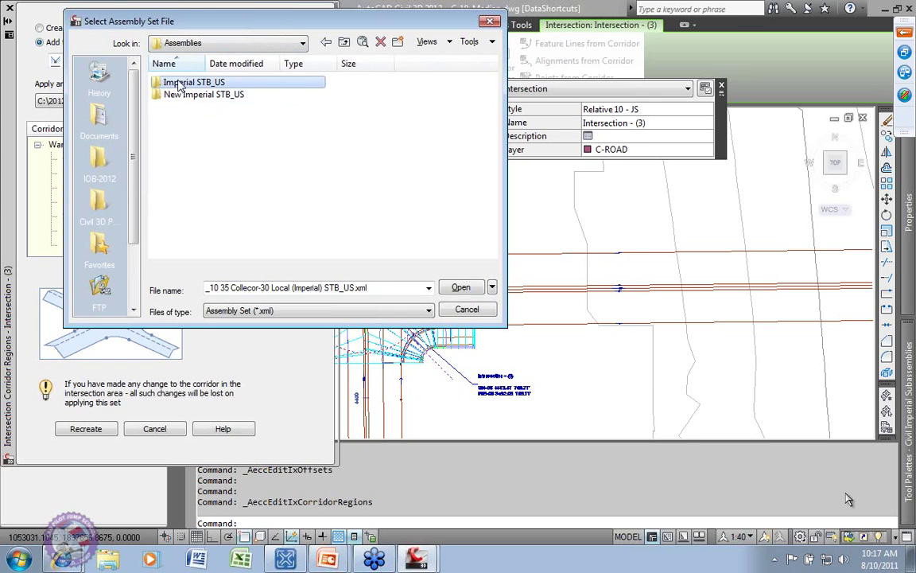
{"action": "left_click", "coordinate": [466, 310]}
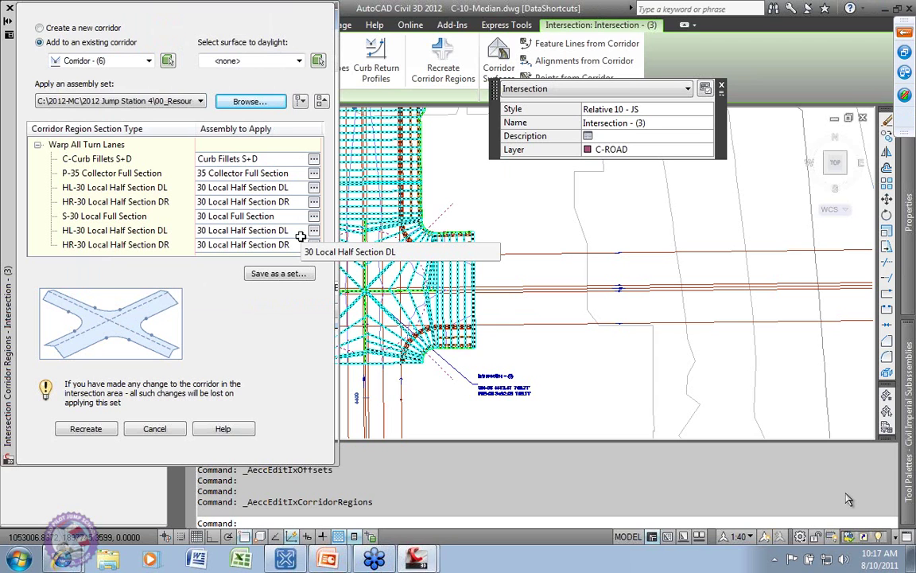
- Set the surface to daylight to 20-EG and recreate the intersection's corridor regions
{"action": "left_click", "coordinate": [298, 60]}
{"action": "left_click", "coordinate": [241, 87]}
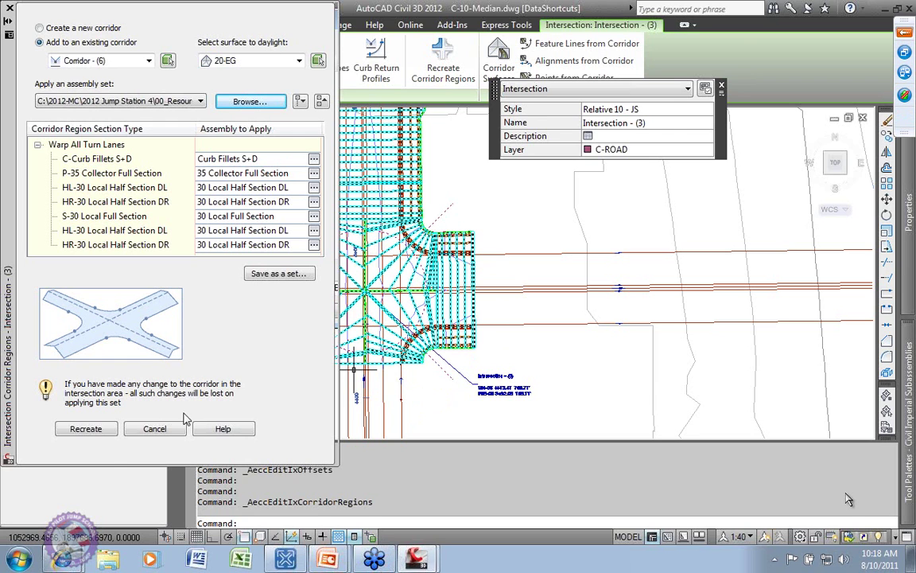
{"action": "left_click", "coordinate": [91, 429]}
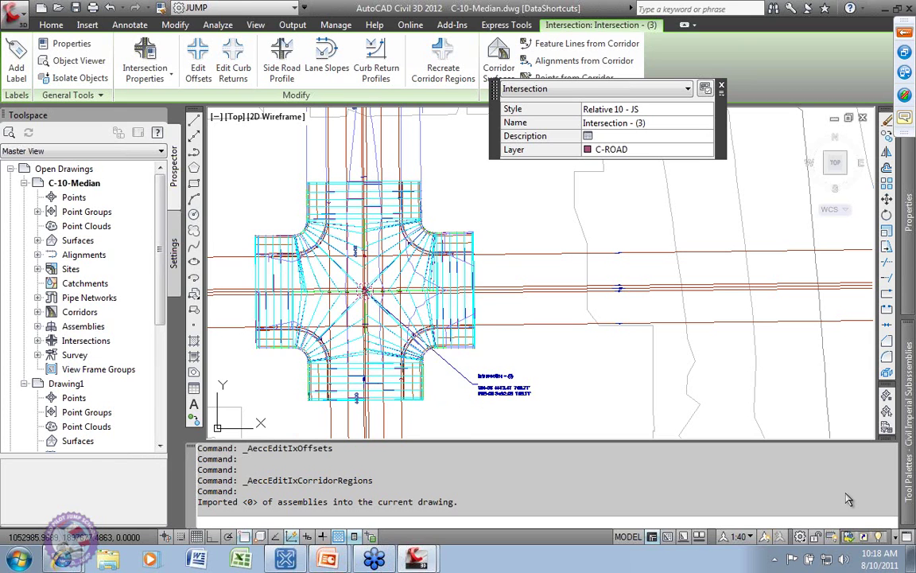
- View the intersection corridor's cross section in the Section Editor, check its list of baselines, and close the editor
{"action": "left_click", "coordinate": [380, 390]}
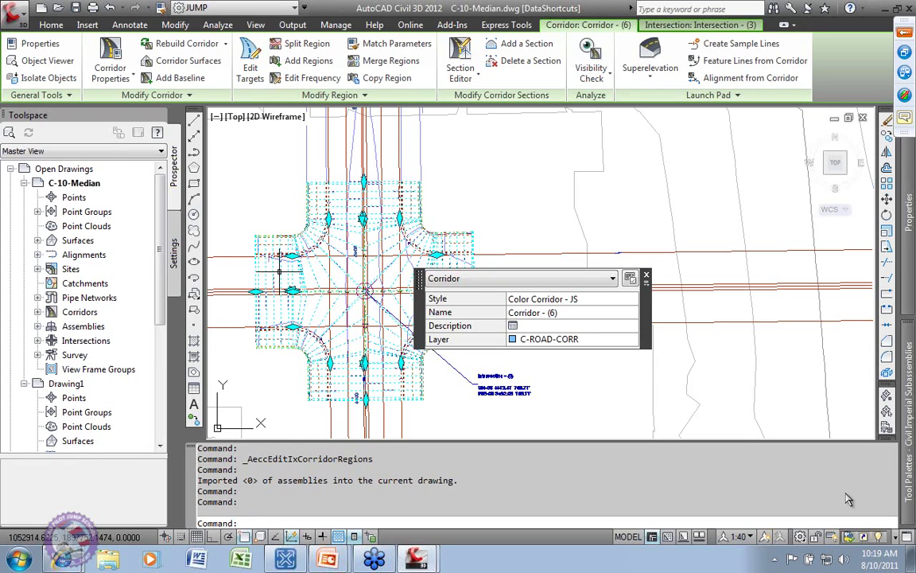
{"action": "left_click", "coordinate": [460, 54]}
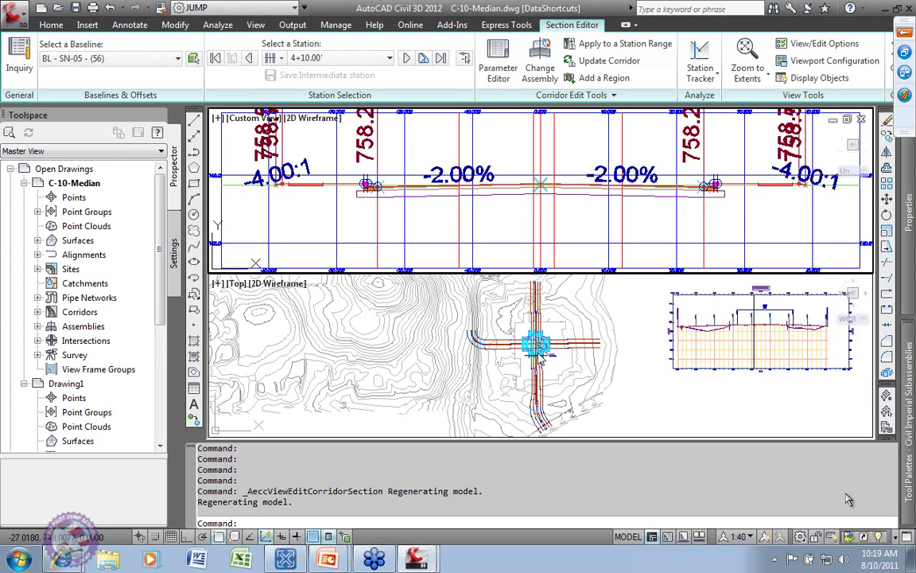
{"action": "left_click", "coordinate": [178, 60]}
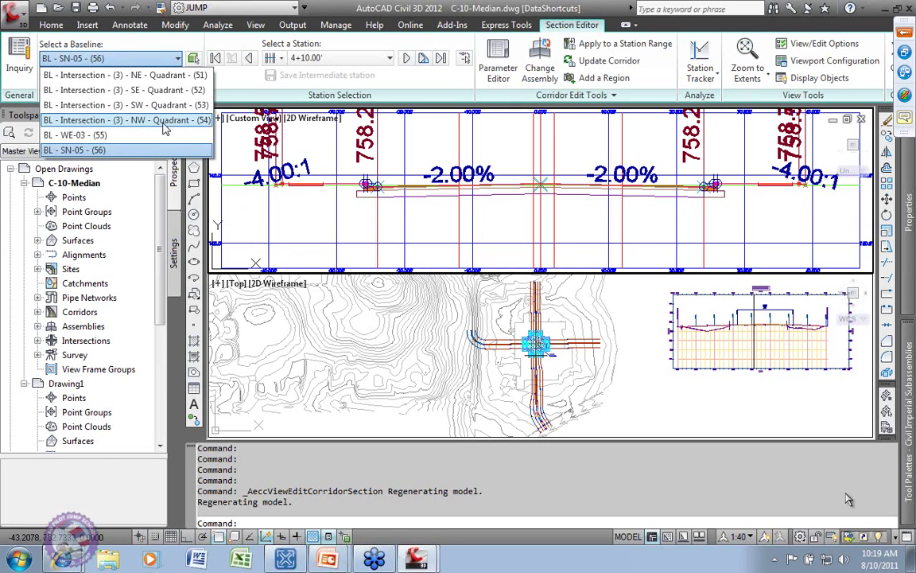
{"action": "left_click", "coordinate": [161, 40]}
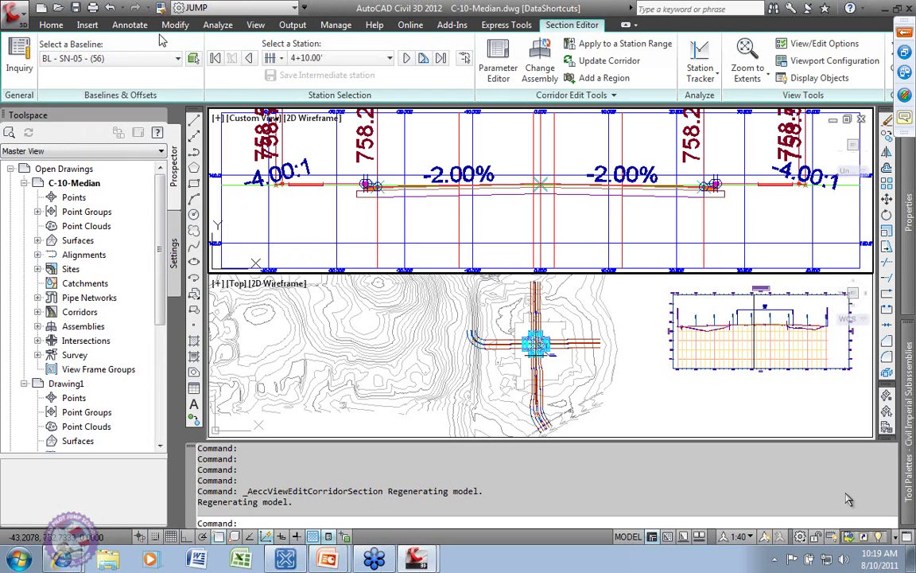
{"action": "left_click", "coordinate": [892, 80]}
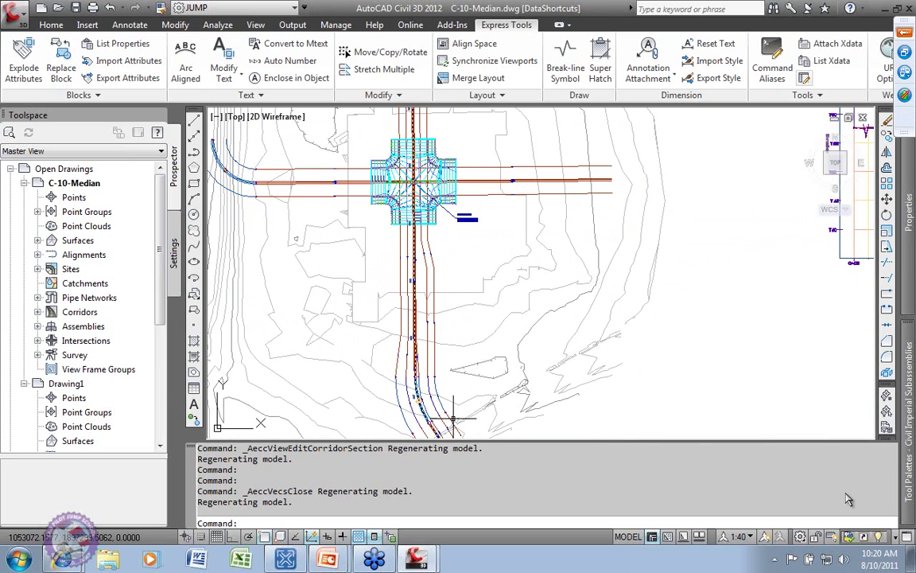
- Examine the SN-05 centerline and its median and lane offset alignments near station 0+00, south of the intersection
{"action": "middle_click_drag", "start_coordinate": [459, 279], "coordinate": [458, 221]}
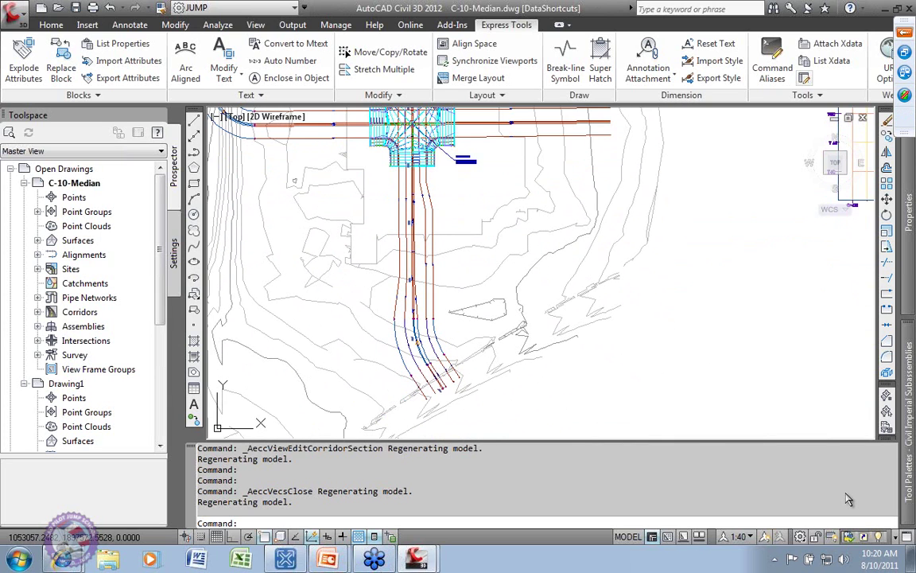
{"action": "mouse_move", "coordinate": [493, 338]}
{"action": "middle_click_drag", "start_coordinate": [454, 186], "coordinate": [430, 201]}
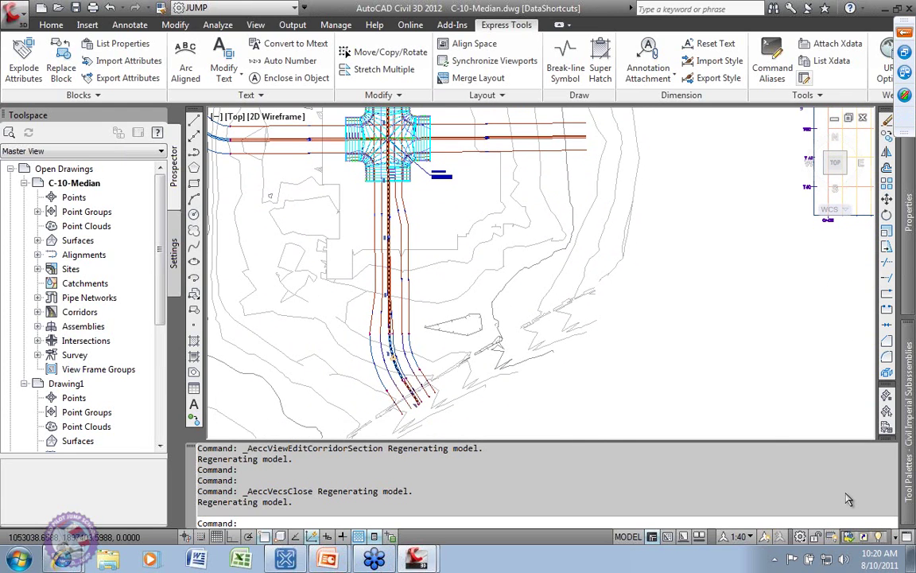
{"action": "scroll", "coordinate": [346, 362], "scroll_direction": "up", "scroll_amount": 5}
{"action": "scroll", "coordinate": [522, 241], "scroll_direction": "down", "scroll_amount": 4}
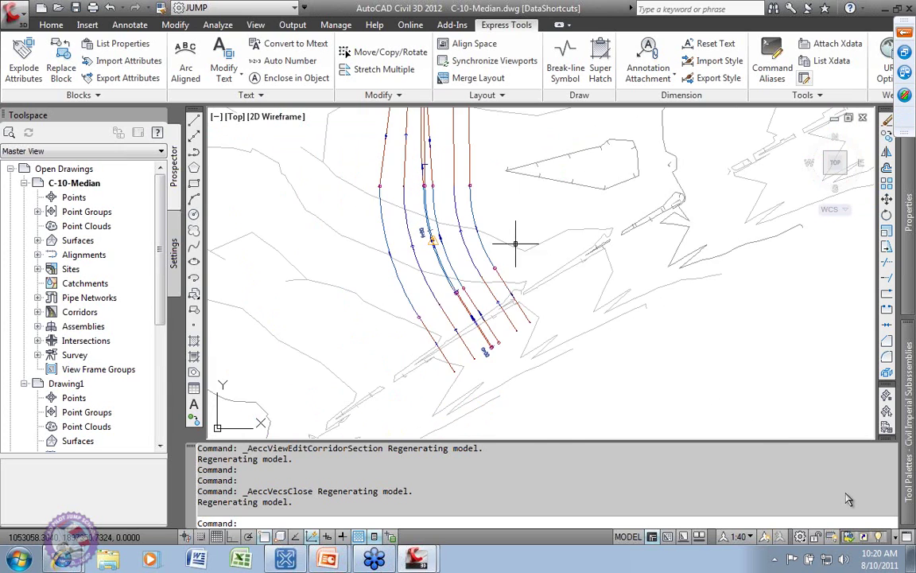
{"action": "scroll", "coordinate": [509, 290], "scroll_direction": "down", "scroll_amount": 3}
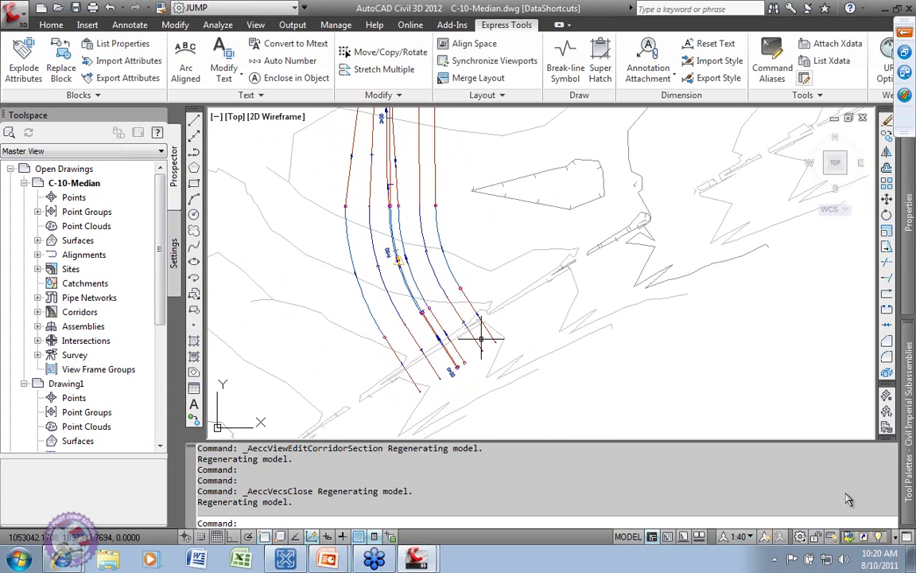
{"action": "scroll", "coordinate": [483, 329], "scroll_direction": "down", "scroll_amount": 2}
{"action": "scroll", "coordinate": [487, 331], "scroll_direction": "up", "scroll_amount": 5}
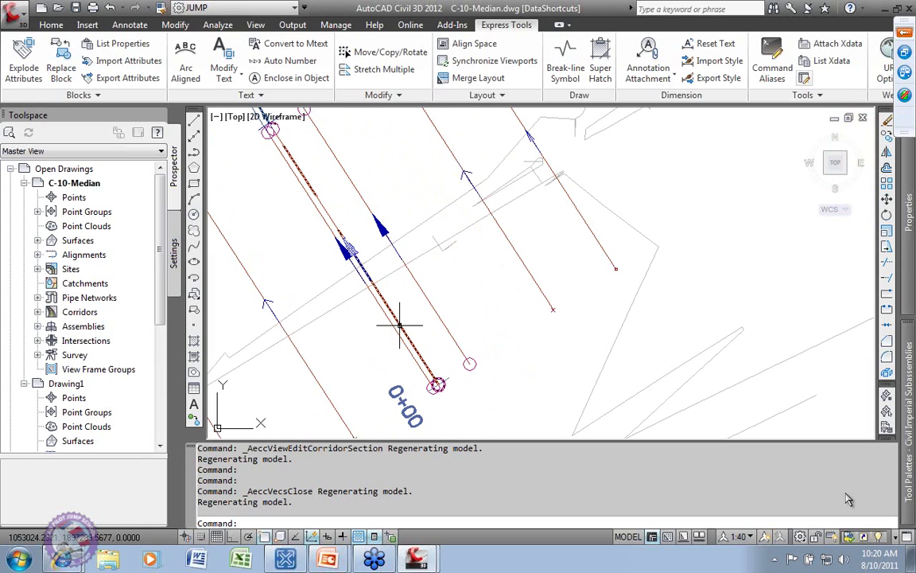
{"action": "mouse_move", "coordinate": [399, 324]}
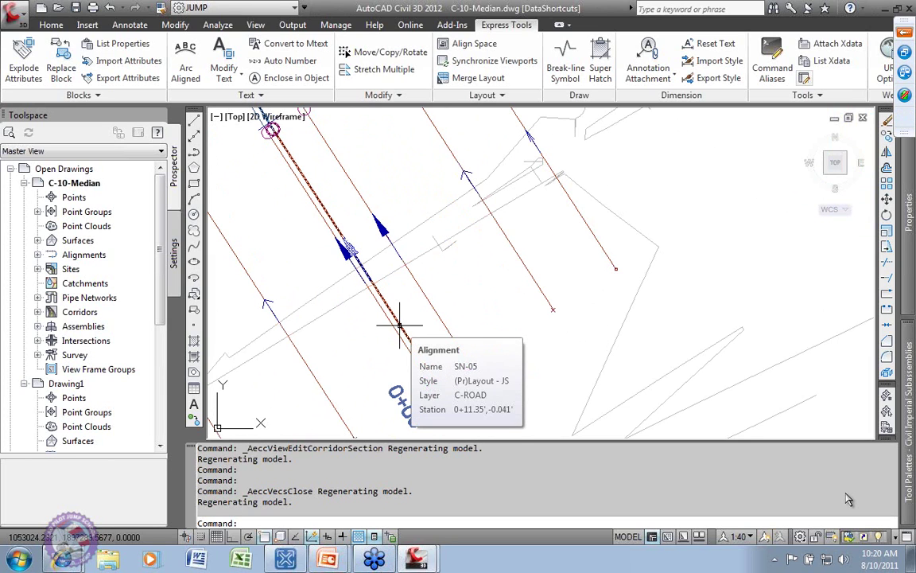
{"action": "left_click", "coordinate": [399, 325]}
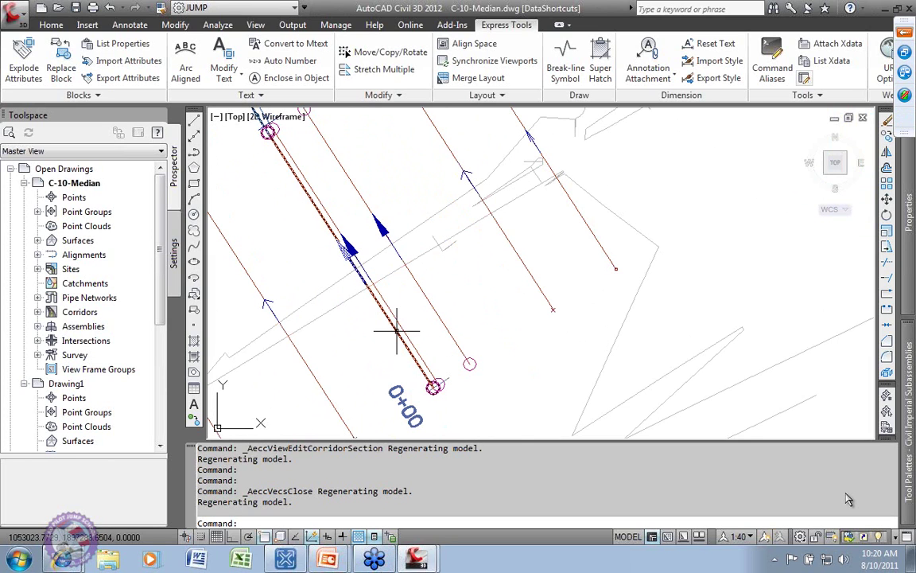
{"action": "mouse_move", "coordinate": [396, 330]}
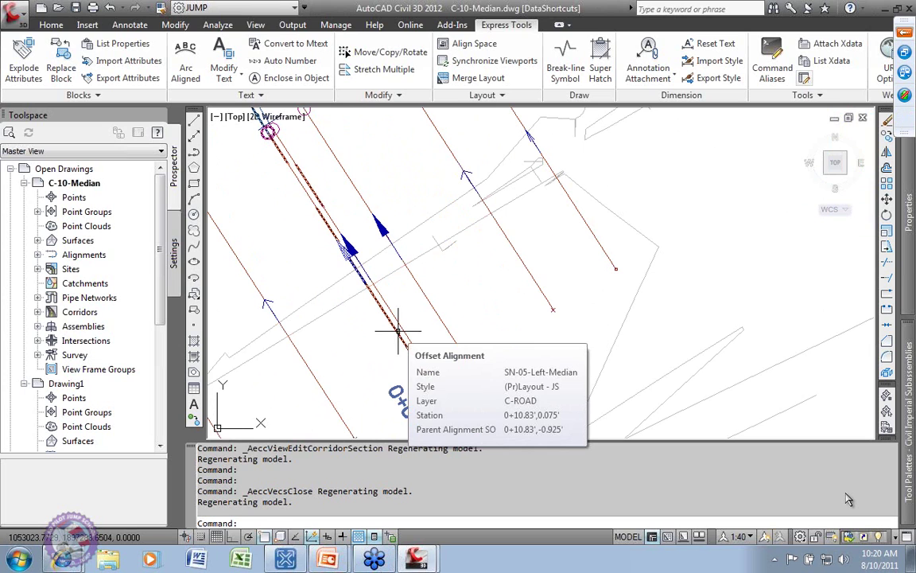
{"action": "left_click", "coordinate": [397, 332]}
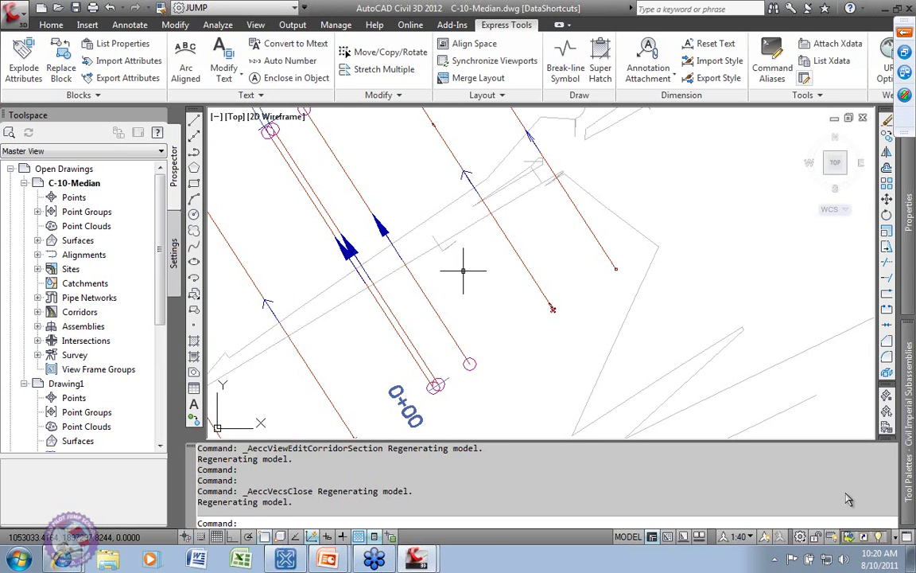
{"action": "mouse_move", "coordinate": [463, 271]}
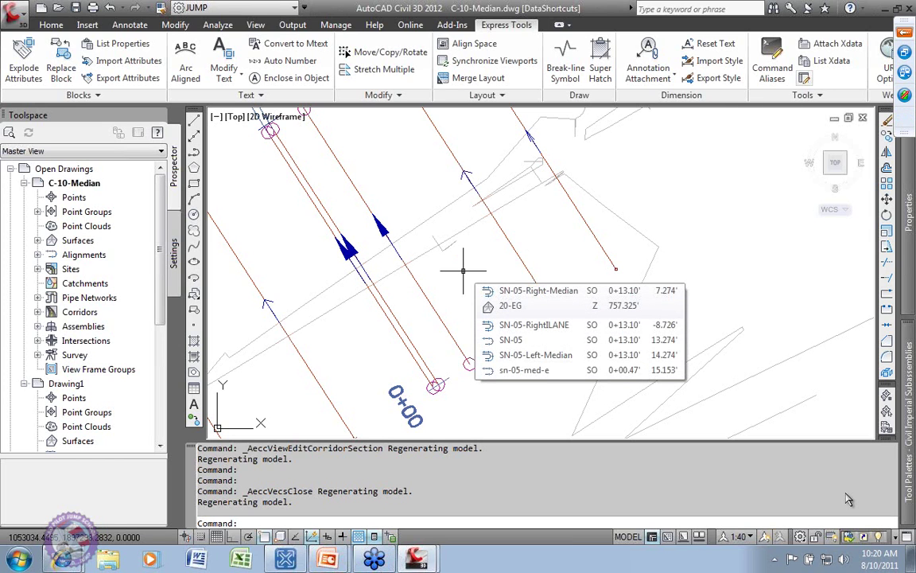
- Inspect the median alignments around the curve north of station 0+00 and select the SN-05-Right-Median offset alignment at its widening transition
{"action": "scroll", "coordinate": [469, 267], "scroll_direction": "down", "scroll_amount": 3}
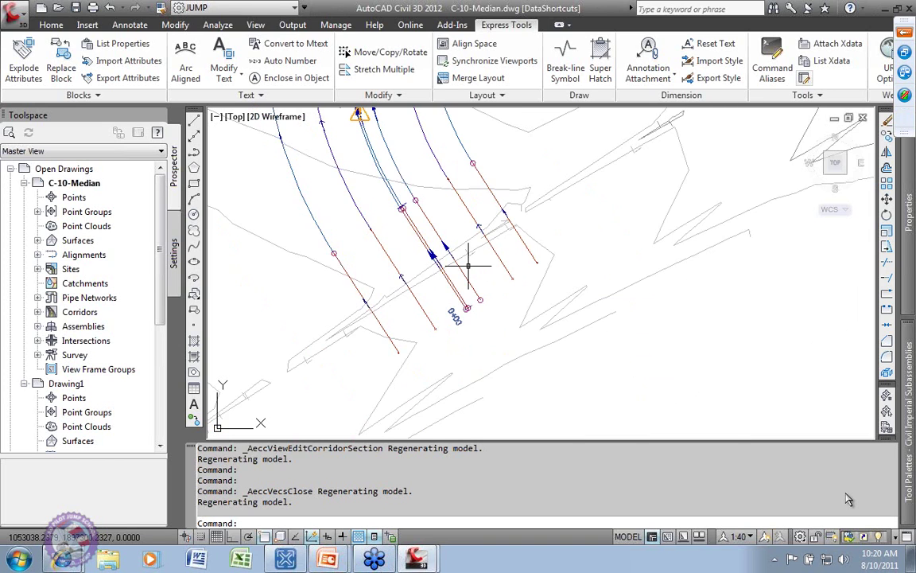
{"action": "scroll", "coordinate": [445, 272], "scroll_direction": "up", "scroll_amount": 5}
{"action": "mouse_move", "coordinate": [416, 280]}
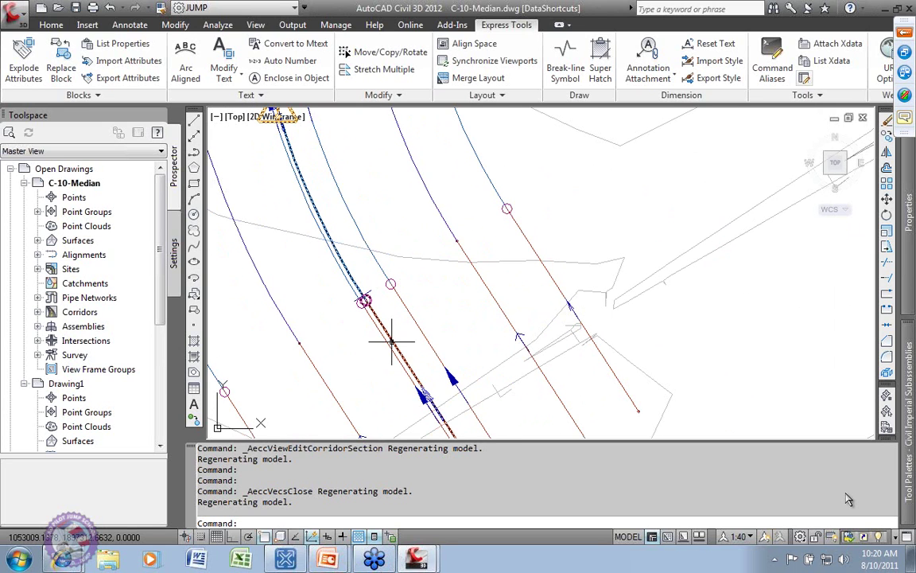
{"action": "mouse_move", "coordinate": [391, 341]}
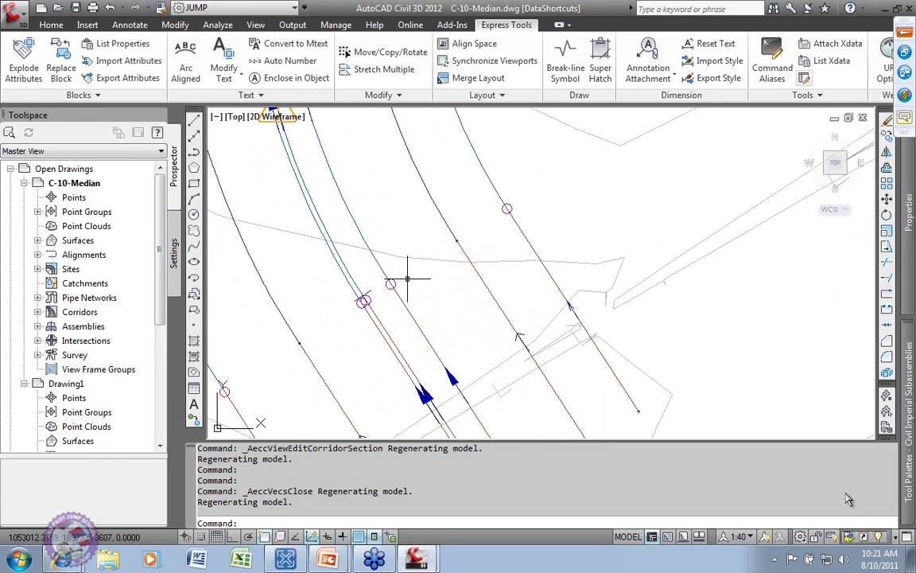
{"action": "scroll", "coordinate": [406, 283], "scroll_direction": "down", "scroll_amount": 5}
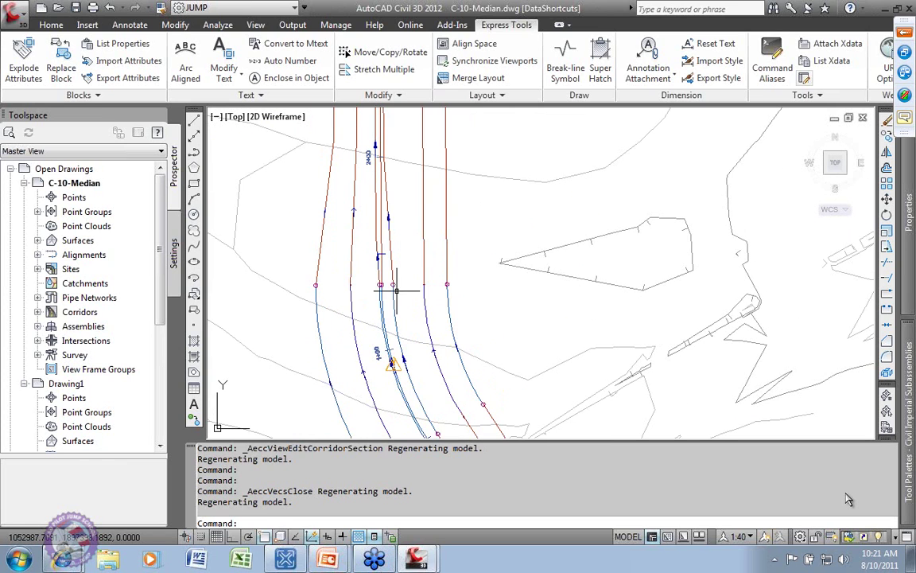
{"action": "left_click", "coordinate": [386, 287]}
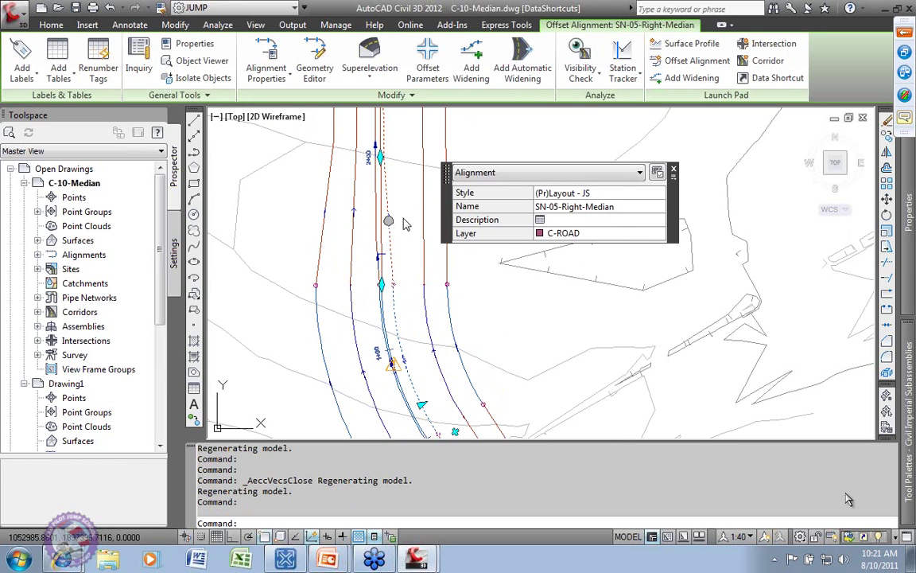
- Review the widening region and transition parameters of the SN-05-Right-Median and SN-05-Left-Median offset alignments
{"action": "left_click", "coordinate": [428, 56]}
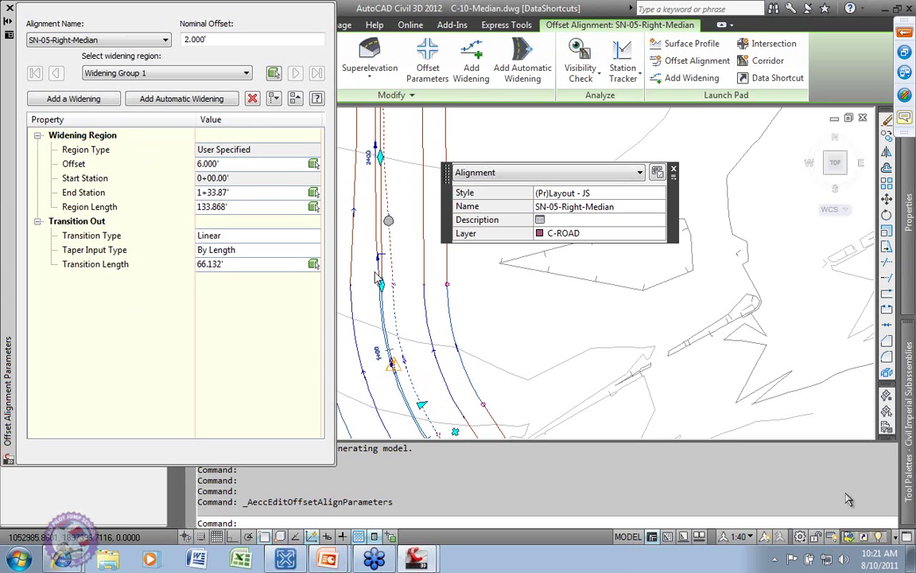
{"action": "left_click", "coordinate": [164, 40]}
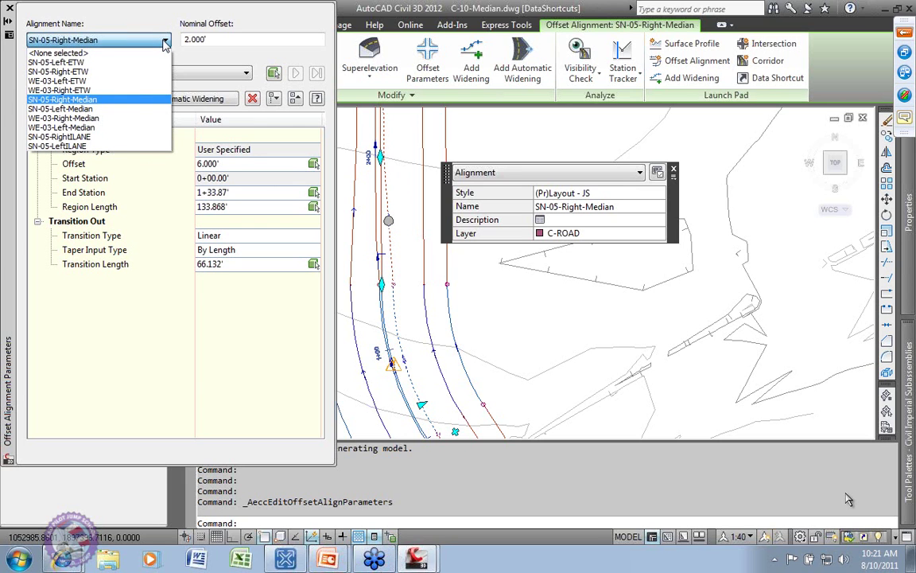
{"action": "left_click", "coordinate": [67, 109]}
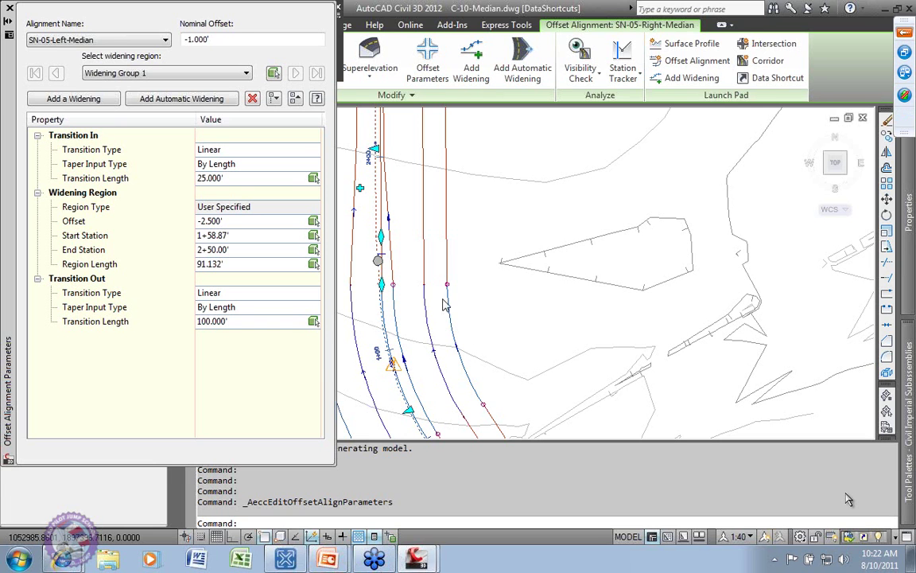
{"action": "left_click", "coordinate": [10, 10]}
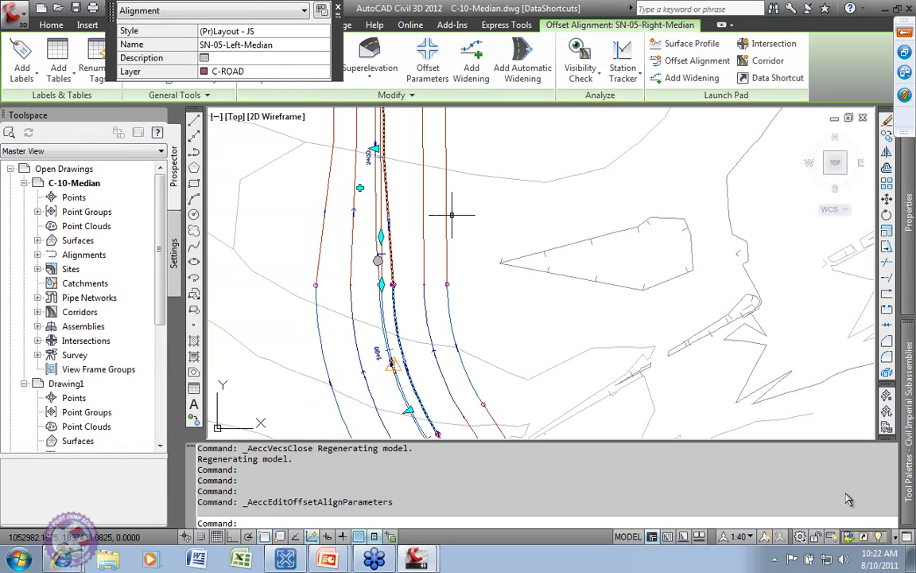
- Extend the start of the corridor's SN-05 region from the south side of the intersection to station 0+00 at the alignment's southern end
{"action": "scroll", "coordinate": [501, 270], "scroll_direction": "down", "scroll_amount": 4}
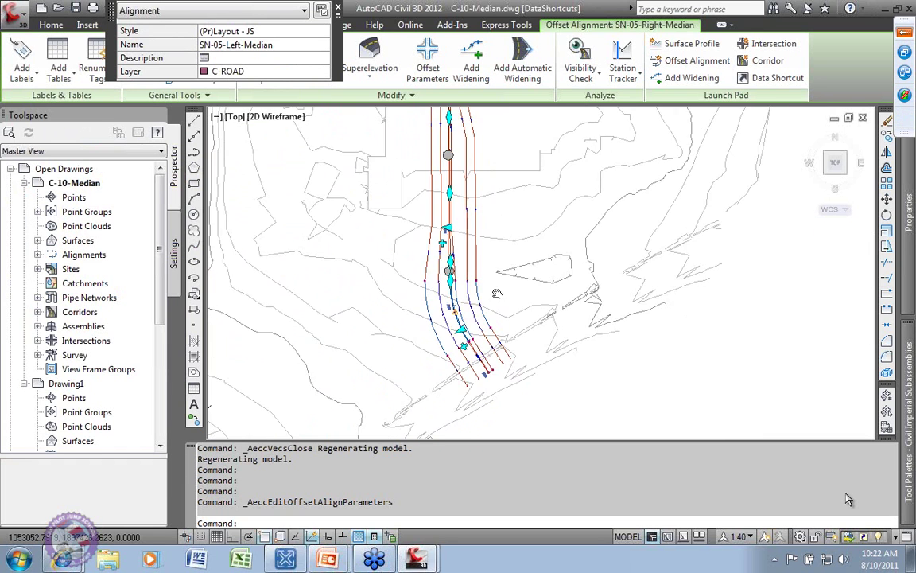
{"action": "scroll", "coordinate": [485, 307], "scroll_direction": "up", "scroll_amount": 3}
{"action": "scroll", "coordinate": [484, 262], "scroll_direction": "down", "scroll_amount": 3}
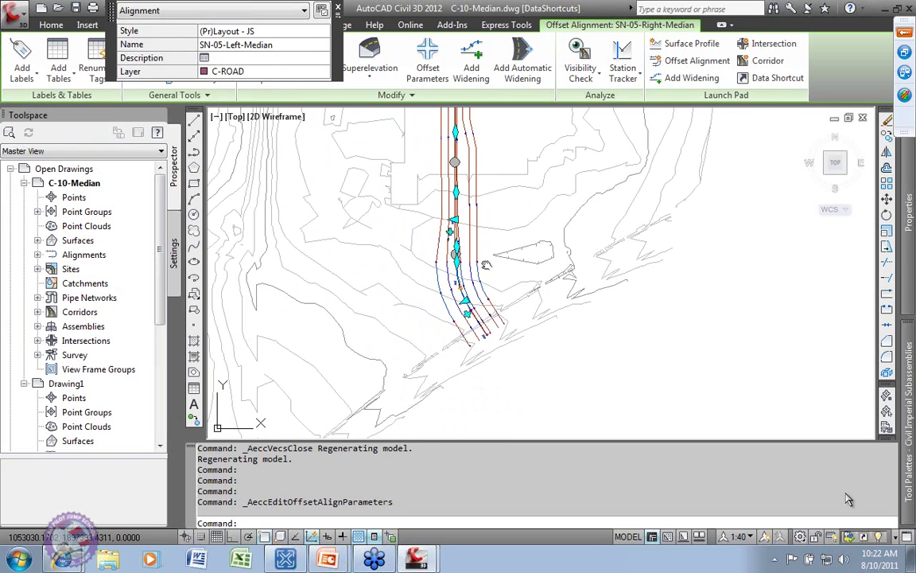
{"action": "scroll", "coordinate": [358, 159], "scroll_direction": "up", "scroll_amount": 3}
{"action": "scroll", "coordinate": [432, 215], "scroll_direction": "up", "scroll_amount": 1}
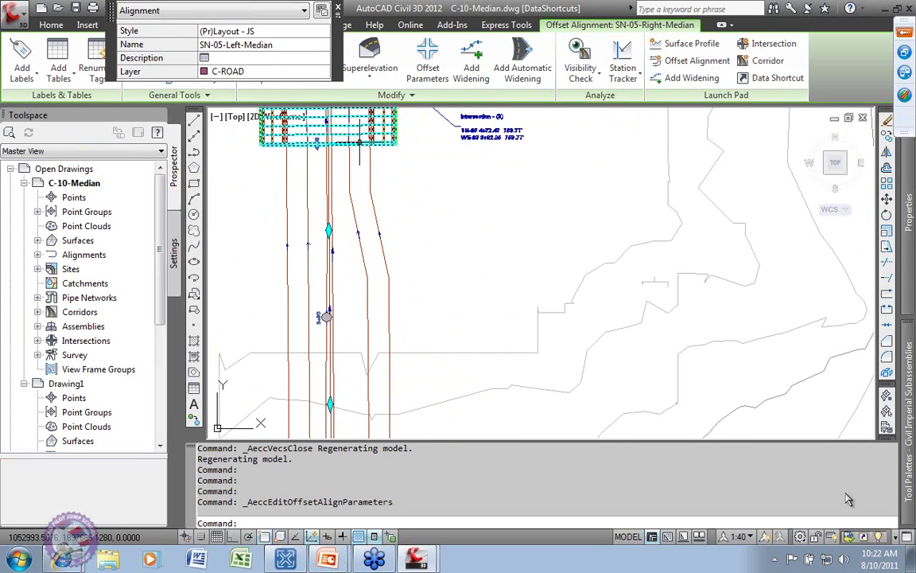
{"action": "left_click", "coordinate": [360, 142]}
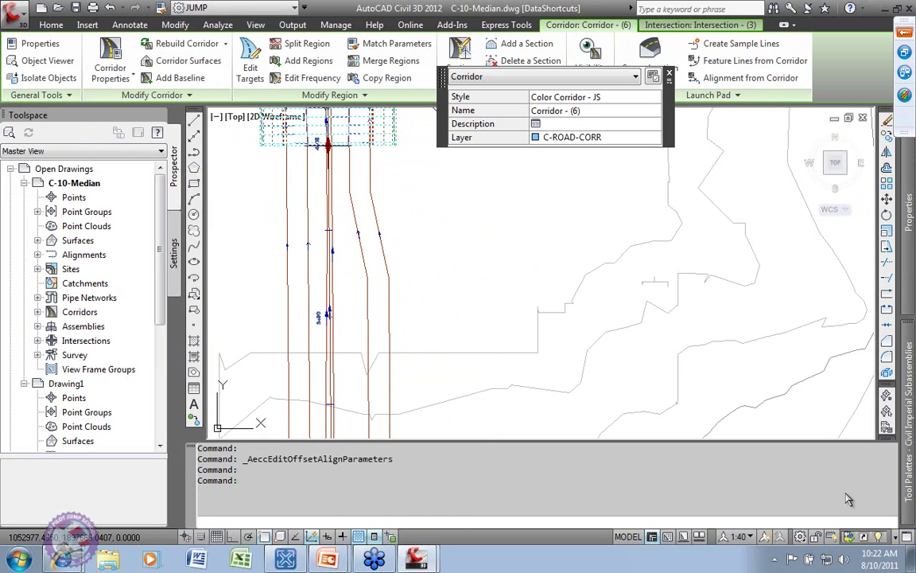
{"action": "left_click", "coordinate": [327, 147]}
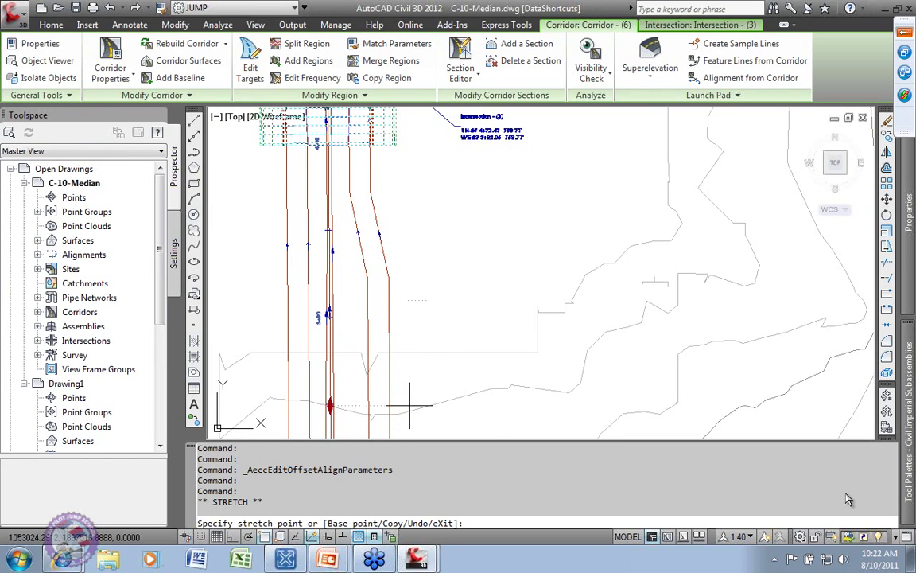
{"action": "middle_click_drag", "start_coordinate": [409, 405], "coordinate": [428, 218]}
{"action": "middle_click_drag", "start_coordinate": [481, 430], "coordinate": [484, 326]}
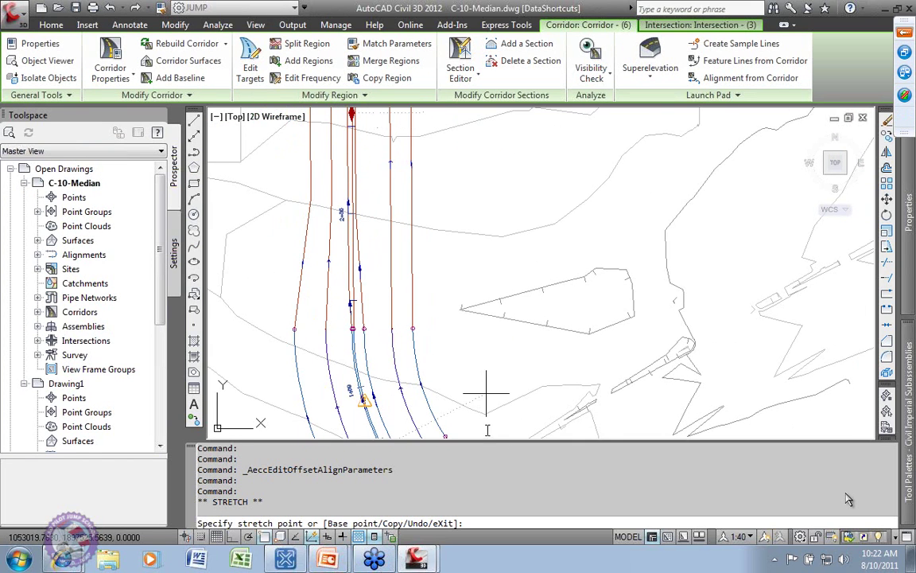
{"action": "mouse_move", "coordinate": [435, 362]}
{"action": "middle_mouse_down"}
{"action": "mouse_move", "coordinate": [460, 327]}
{"action": "mouse_move", "coordinate": [429, 194]}
{"action": "middle_mouse_up"}
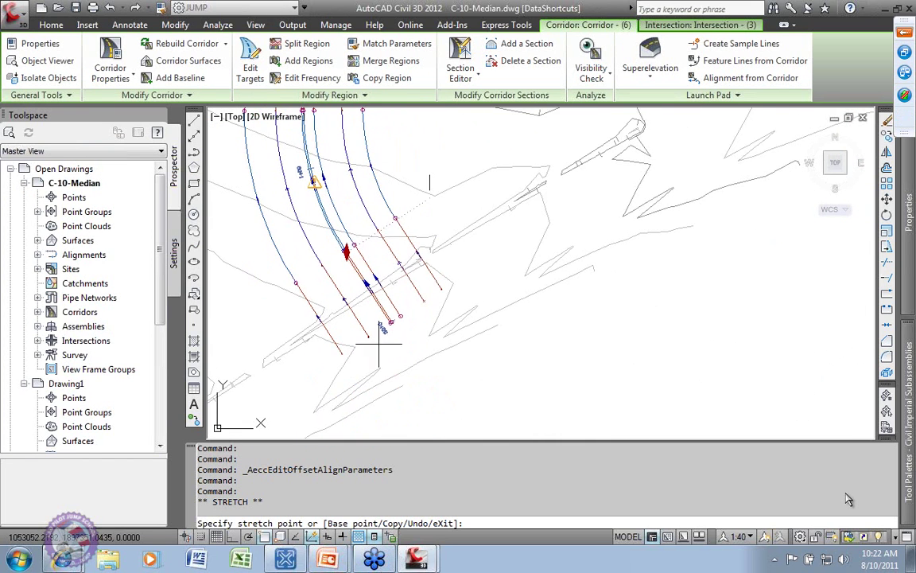
{"action": "scroll", "coordinate": [386, 327], "scroll_direction": "up", "scroll_amount": 8}
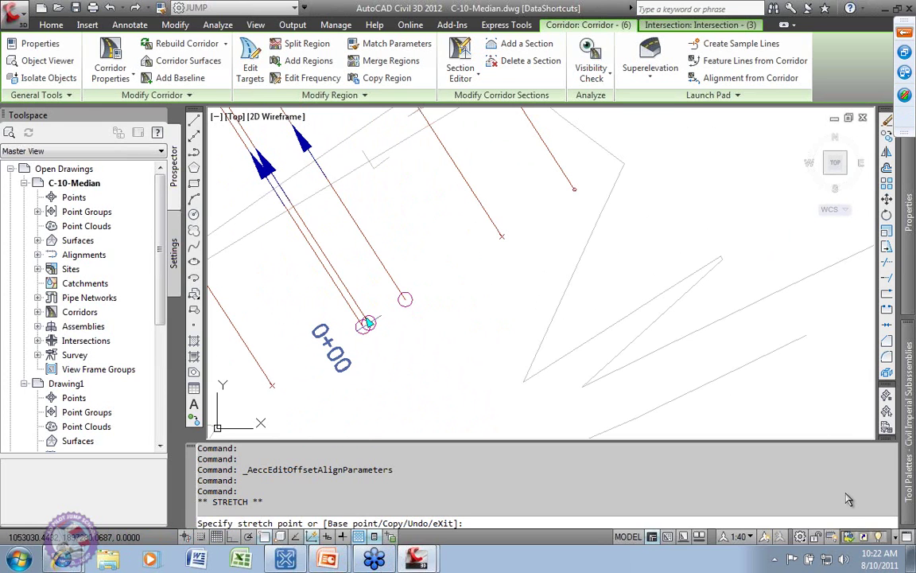
{"action": "left_click", "coordinate": [369, 323]}
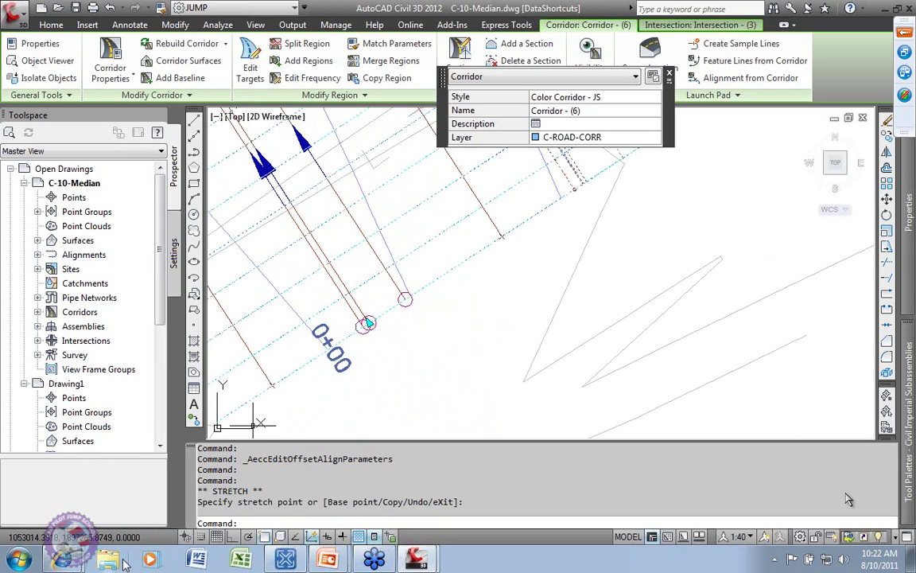
- Examine the extended corridor between station 0+00 and the intersection, including the curve at its southern end
{"action": "scroll", "coordinate": [481, 350], "scroll_direction": "down", "scroll_amount": 5}
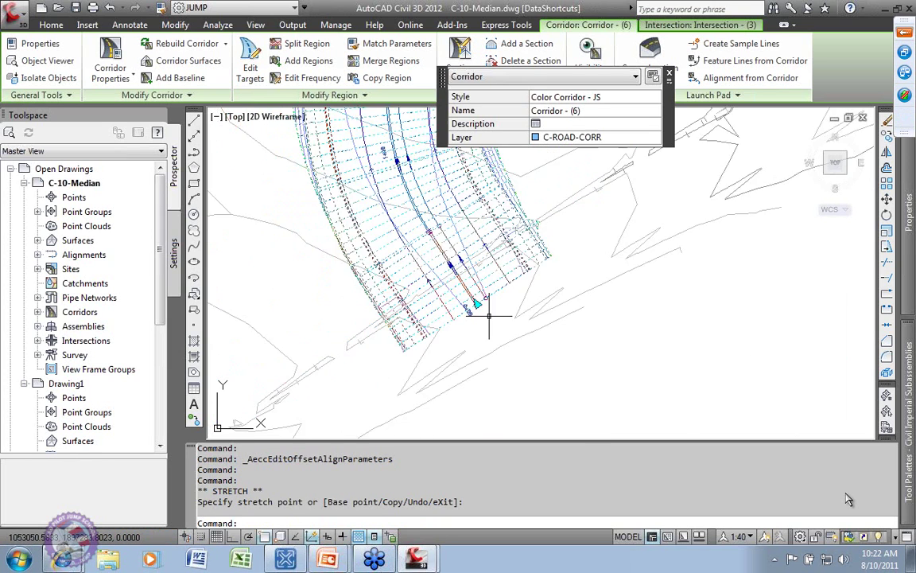
{"action": "scroll", "coordinate": [362, 408], "scroll_direction": "up", "scroll_amount": 2}
{"action": "scroll", "coordinate": [326, 318], "scroll_direction": "up", "scroll_amount": 2}
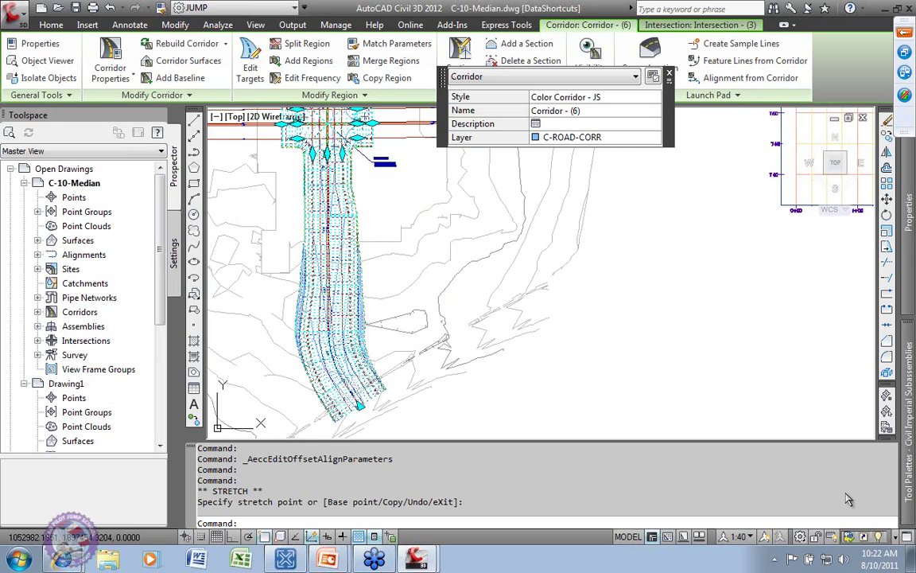
{"action": "scroll", "coordinate": [310, 210], "scroll_direction": "up", "scroll_amount": 3}
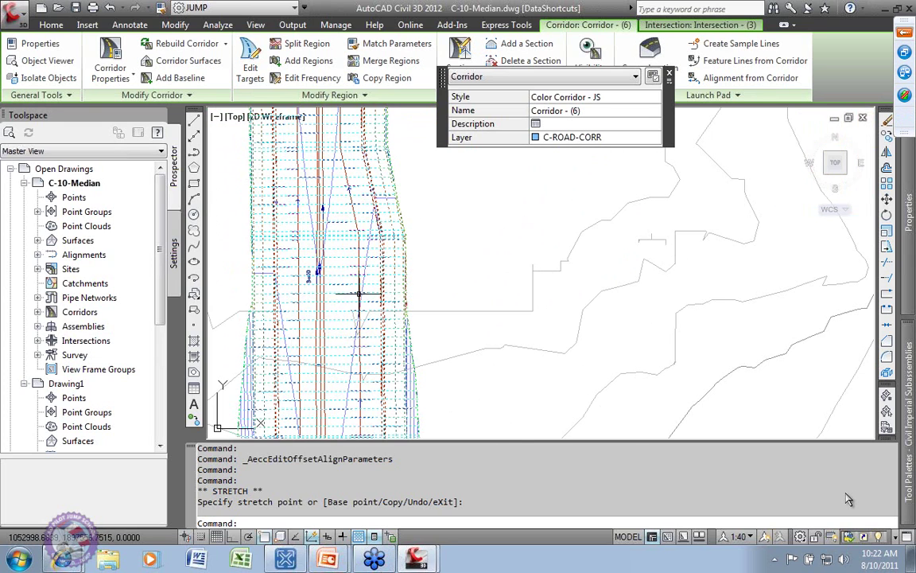
{"action": "scroll", "coordinate": [342, 267], "scroll_direction": "down", "scroll_amount": 2}
{"action": "middle_click_drag", "start_coordinate": [390, 353], "coordinate": [378, 369]}
{"action": "scroll", "coordinate": [377, 369], "scroll_direction": "down", "scroll_amount": 1}
{"action": "scroll", "coordinate": [334, 318], "scroll_direction": "up", "scroll_amount": 1}
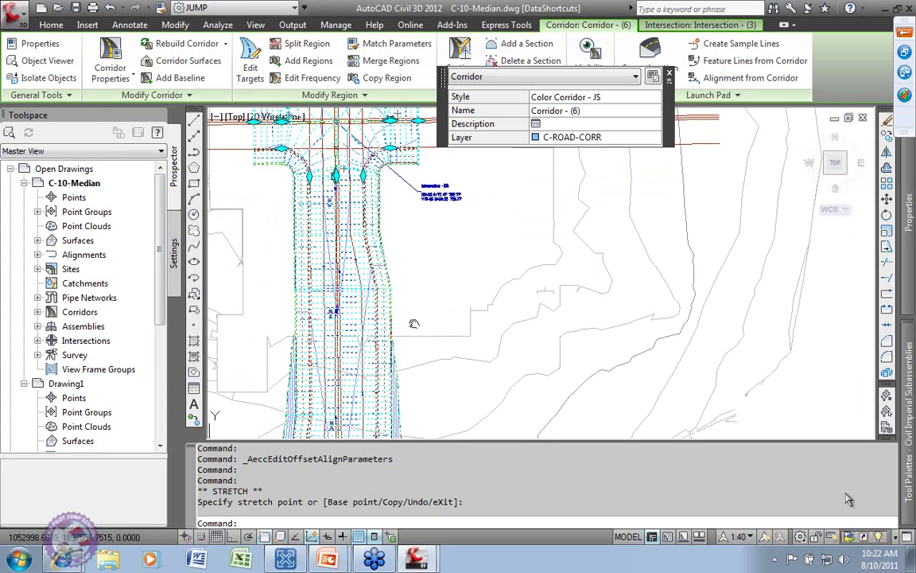
{"action": "left_click", "coordinate": [111, 9]}
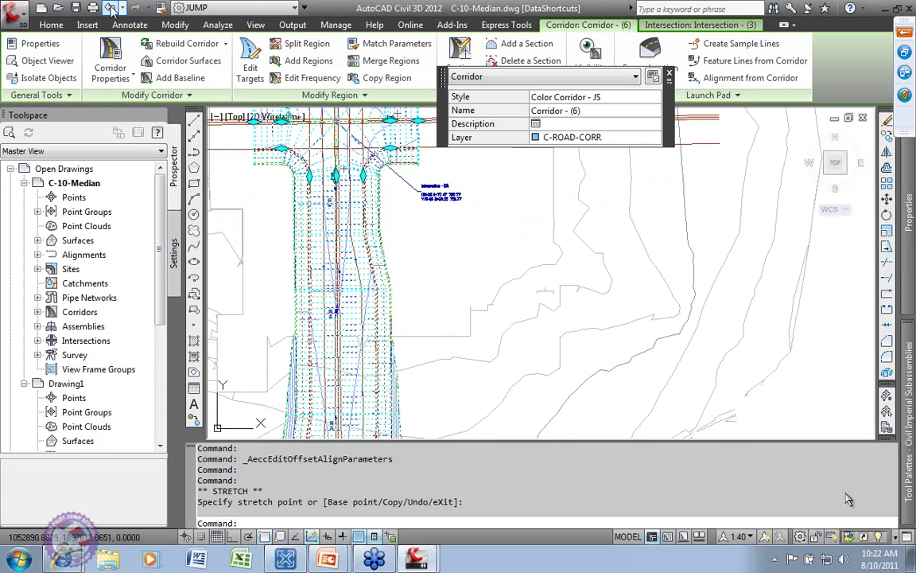
{"action": "left_click", "coordinate": [111, 10]}
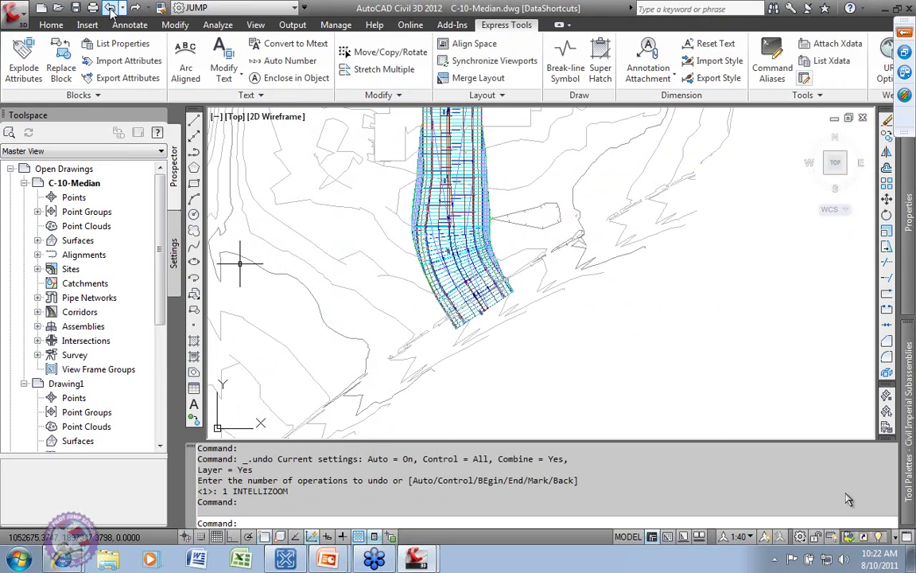
{"action": "scroll", "coordinate": [421, 271], "scroll_direction": "up", "scroll_amount": 5}
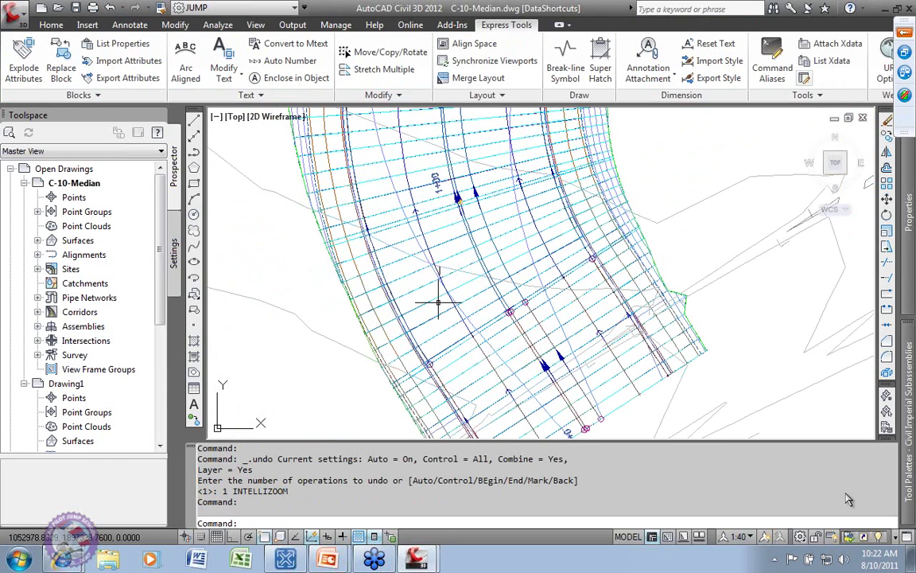
- Step through the corridor's cross sections along the SN-05 baseline up to station 1+60 in the Section Editor, and close the editor
{"action": "left_click", "coordinate": [517, 239]}
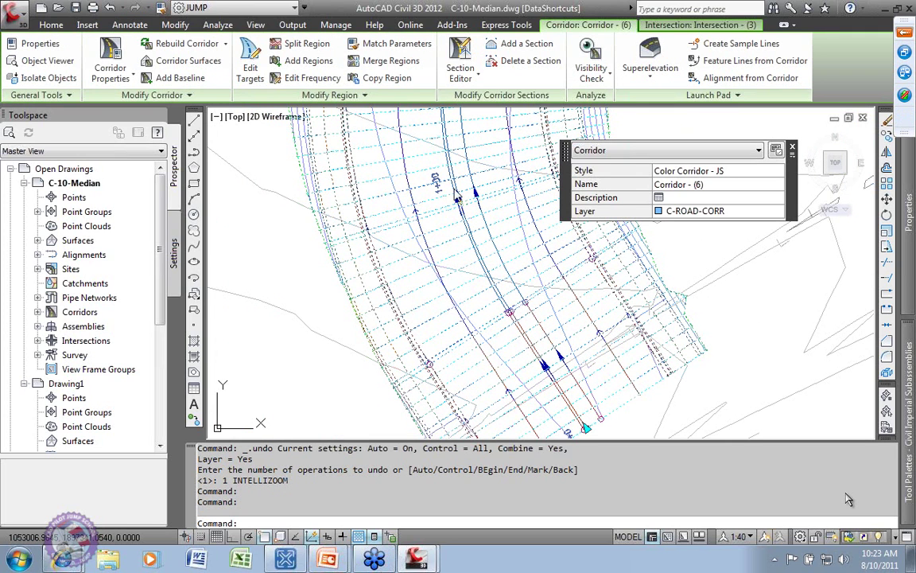
{"action": "left_click", "coordinate": [460, 54]}
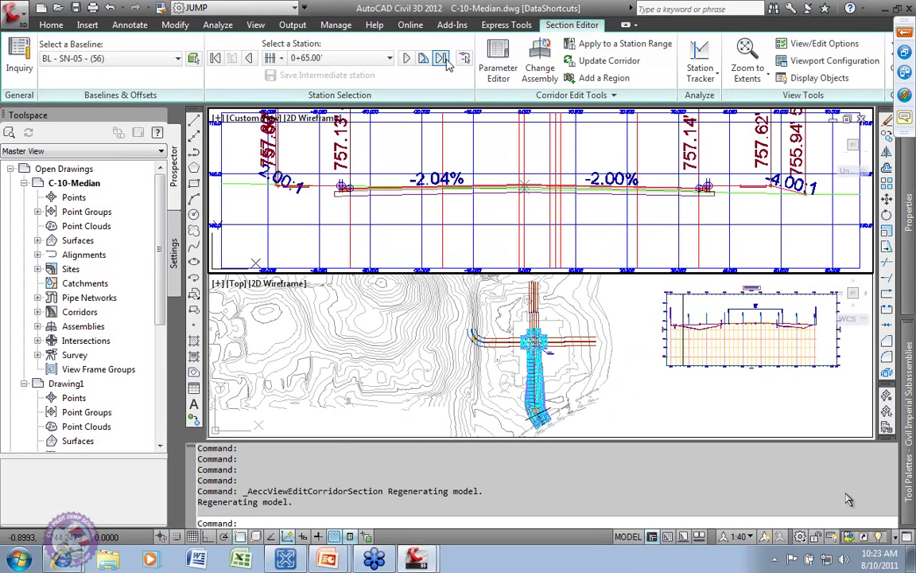
{"action": "left_click", "coordinate": [408, 62]}
{"action": "left_click", "coordinate": [408, 62]}
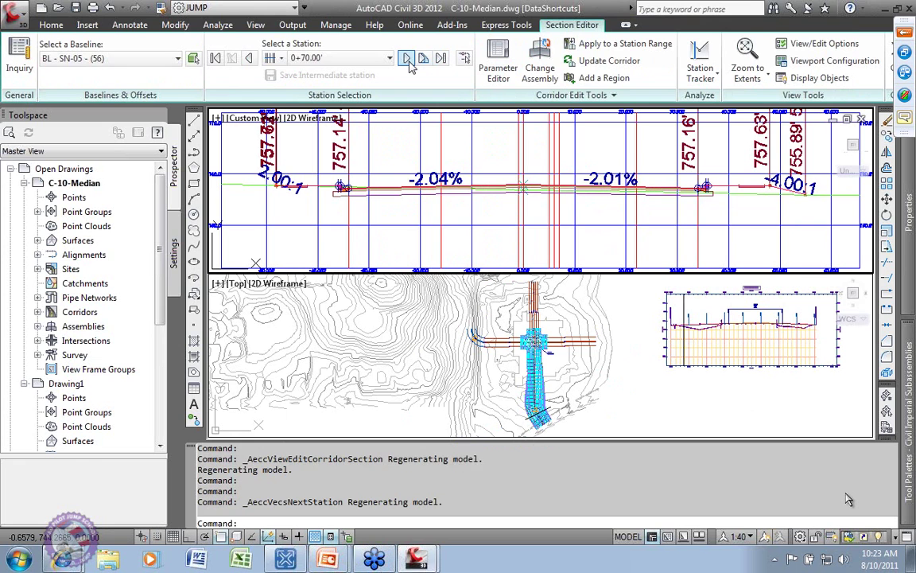
{"action": "left_click", "coordinate": [408, 62]}
{"action": "left_click", "coordinate": [408, 62]}
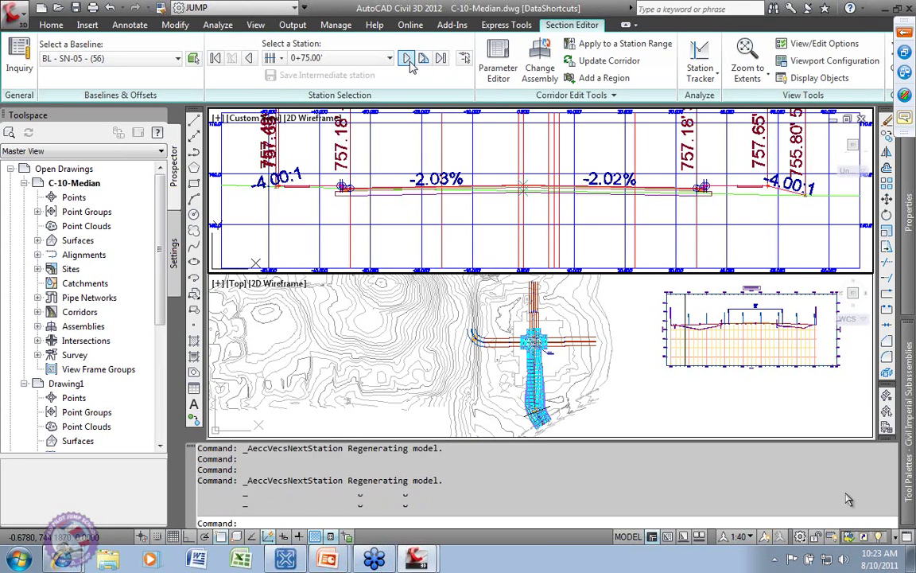
{"action": "left_click", "coordinate": [408, 62]}
{"action": "left_click", "coordinate": [408, 62]}
{"action": "left_click", "coordinate": [408, 62]}
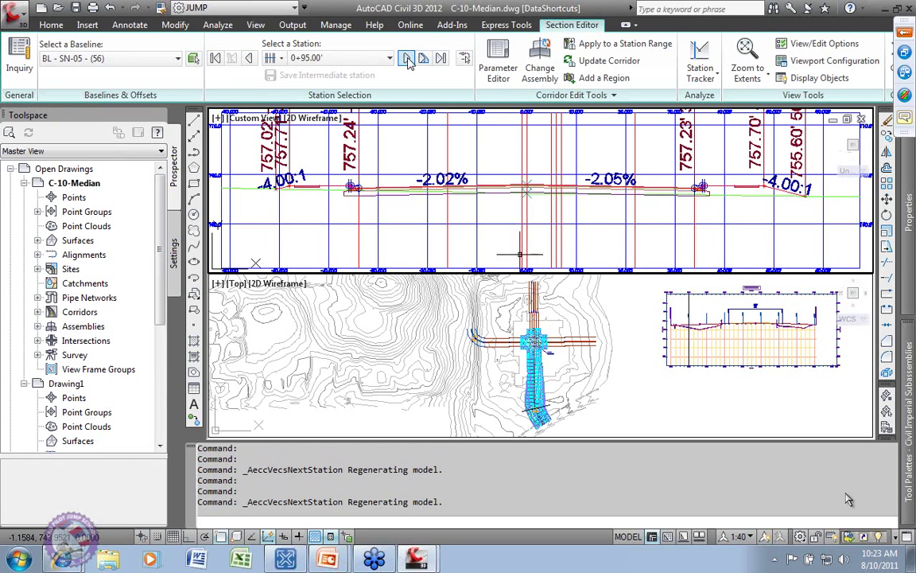
{"action": "left_click", "coordinate": [408, 62]}
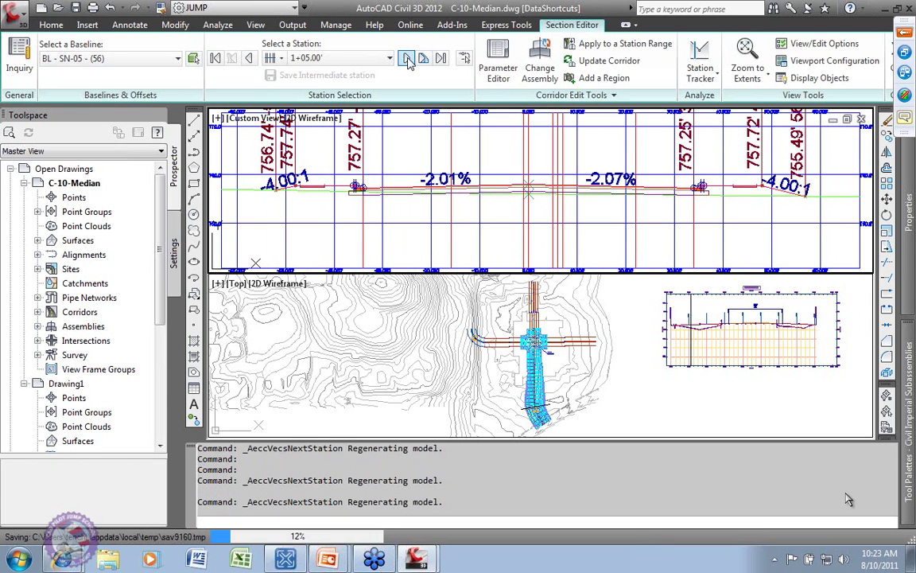
{"action": "left_click", "coordinate": [408, 62]}
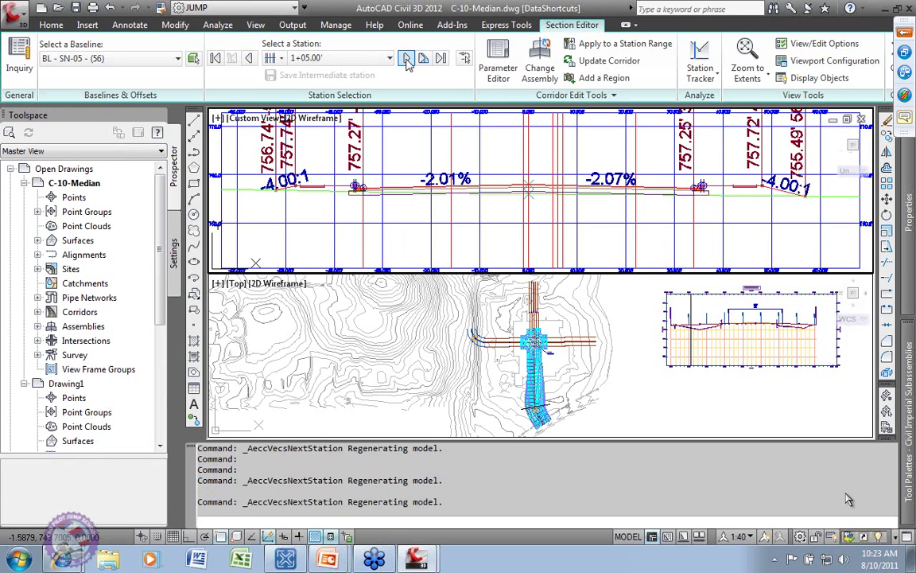
{"action": "left_click", "coordinate": [408, 62]}
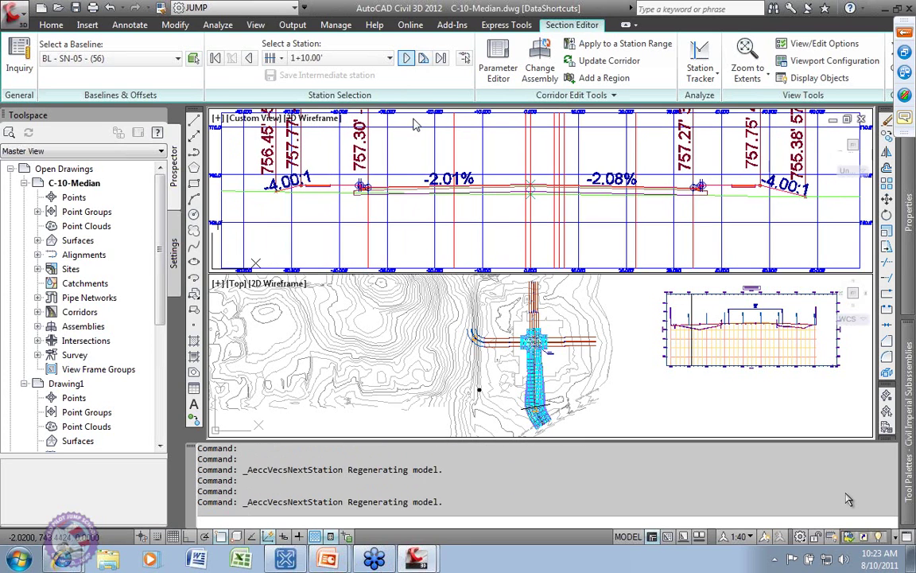
{"action": "left_click", "coordinate": [408, 62]}
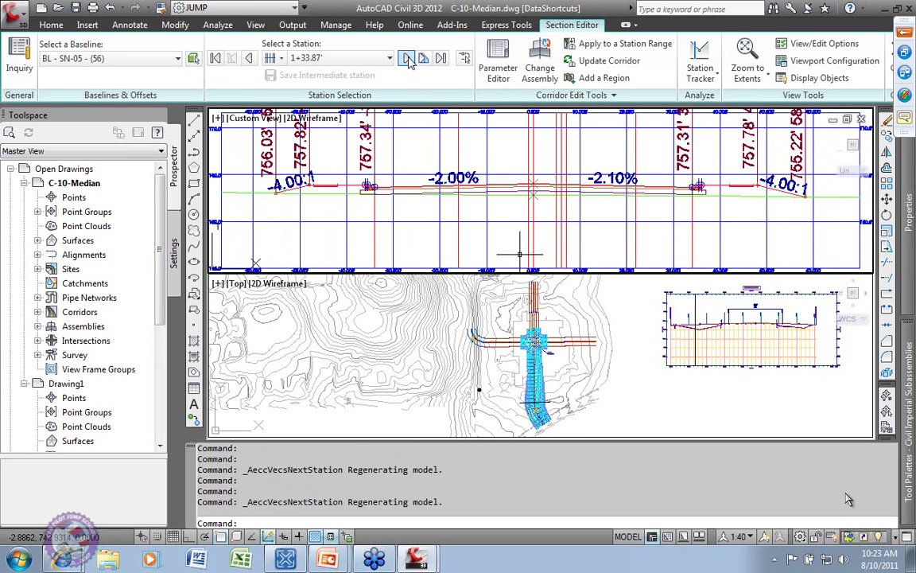
{"action": "left_click", "coordinate": [408, 62]}
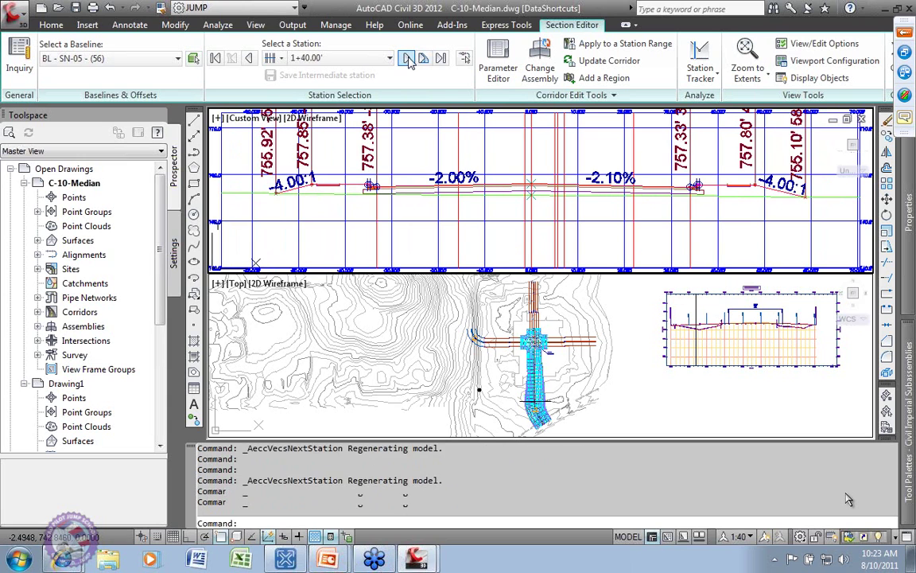
{"action": "left_click", "coordinate": [408, 62]}
{"action": "left_click", "coordinate": [408, 62]}
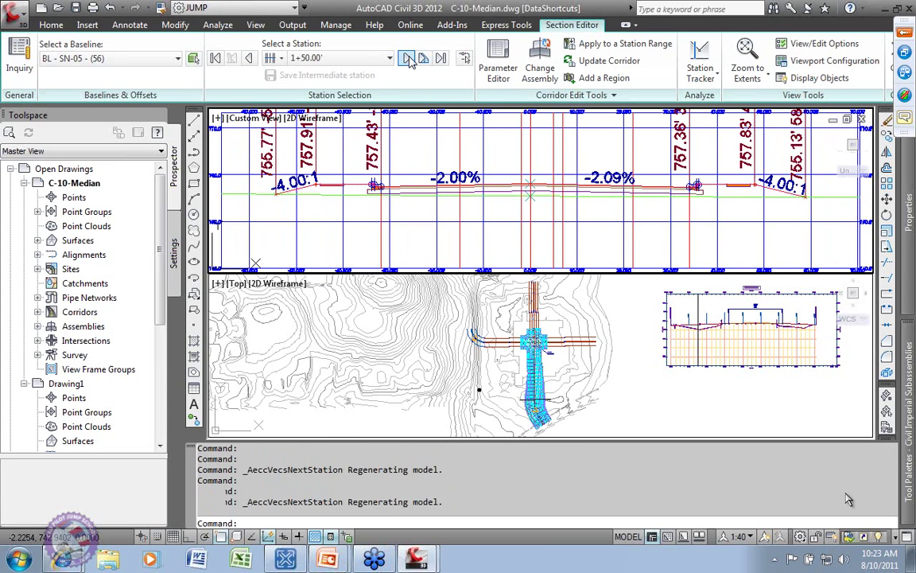
{"action": "left_click", "coordinate": [408, 62]}
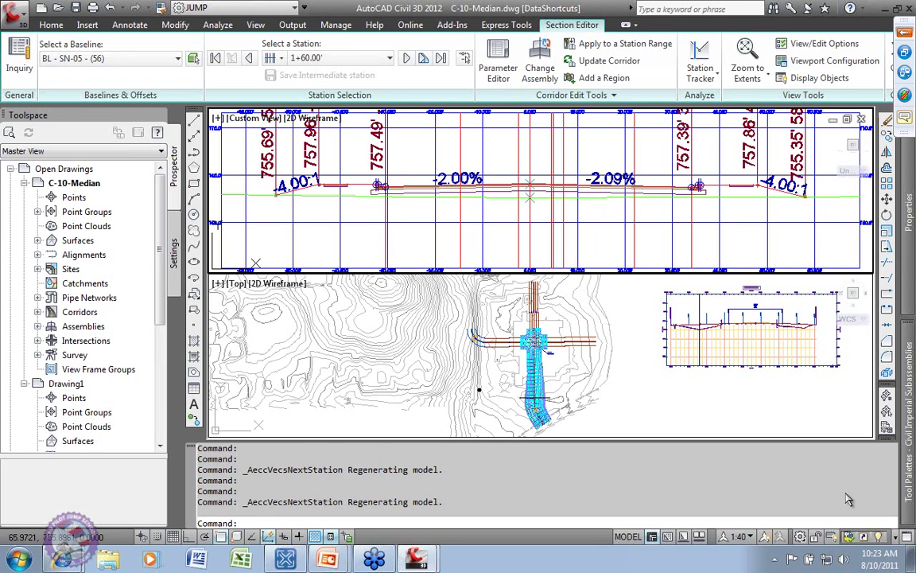
{"action": "left_click", "coordinate": [891, 60]}
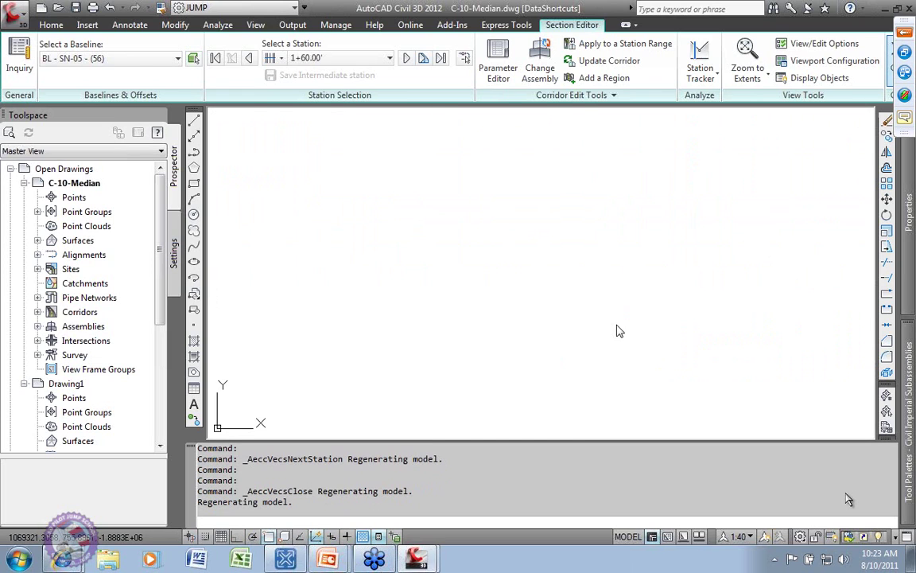
{"action": "middle_click_drag", "start_coordinate": [532, 306], "coordinate": [485, 310]}
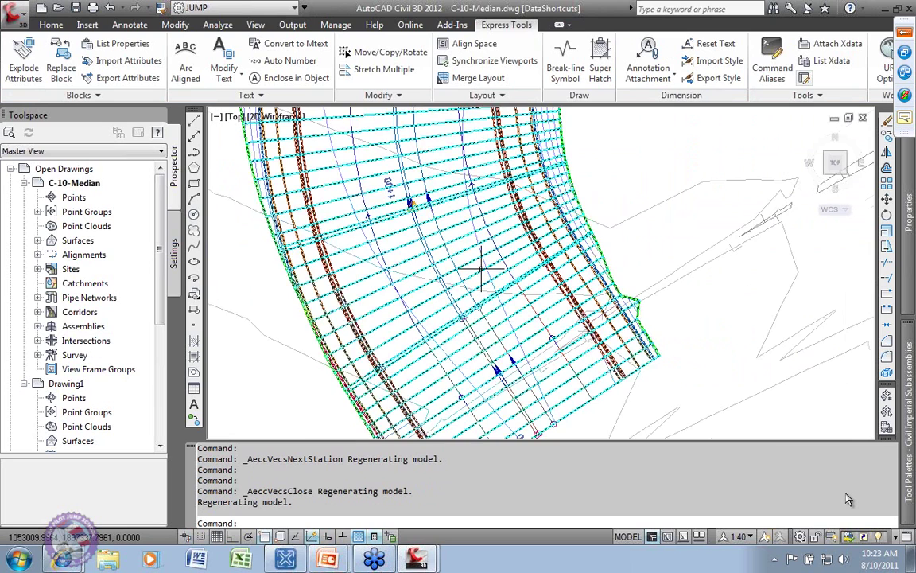
{"action": "scroll", "coordinate": [481, 271], "scroll_direction": "down", "scroll_amount": 4}
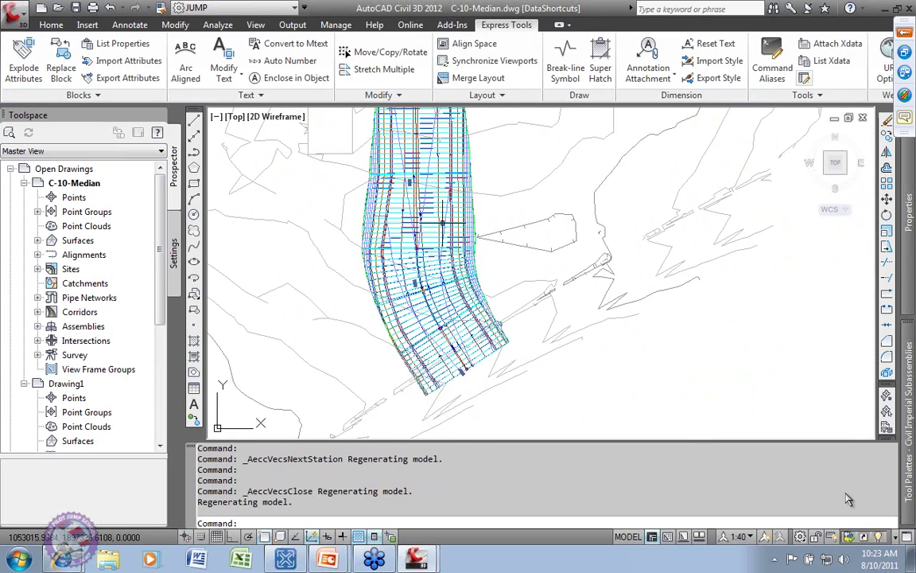
- Open the target mapping of the SN-05 corridor region that runs from station 0+00 to the intersection
{"action": "left_click", "coordinate": [398, 191]}
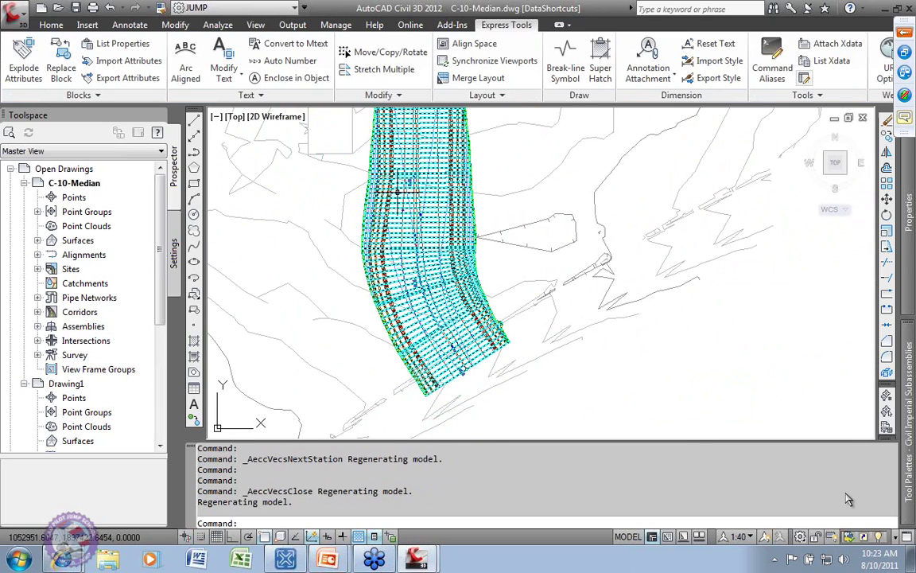
{"action": "scroll", "coordinate": [421, 314], "scroll_direction": "down", "scroll_amount": 5}
{"action": "scroll", "coordinate": [428, 298], "scroll_direction": "up", "scroll_amount": 5}
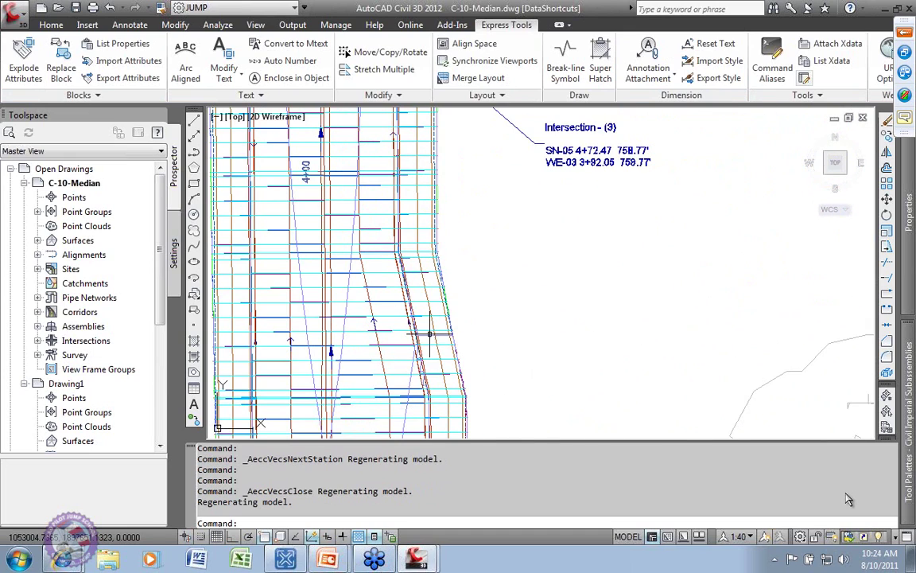
{"action": "scroll", "coordinate": [318, 278], "scroll_direction": "down", "scroll_amount": 5}
{"action": "middle_click_drag", "start_coordinate": [262, 263], "coordinate": [374, 148]}
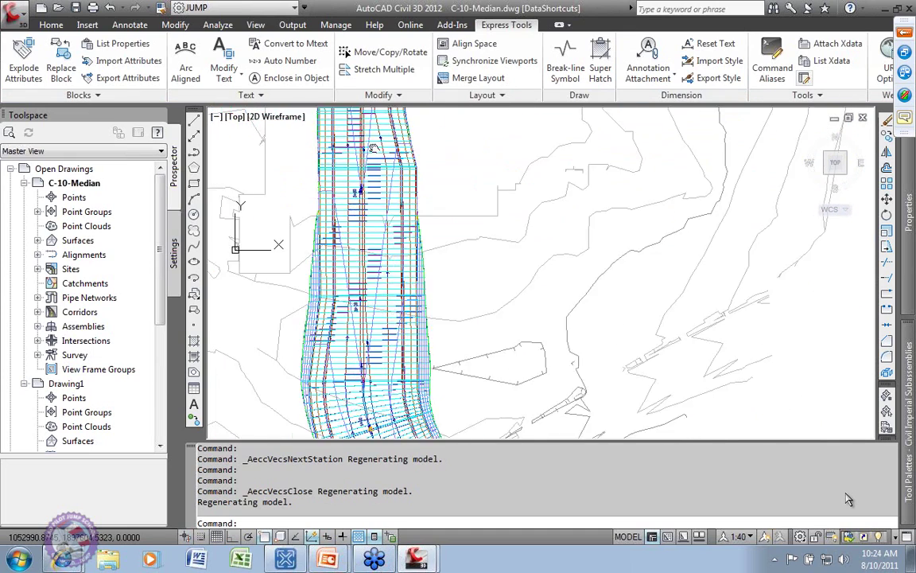
{"action": "middle_click_drag", "start_coordinate": [364, 323], "coordinate": [402, 226]}
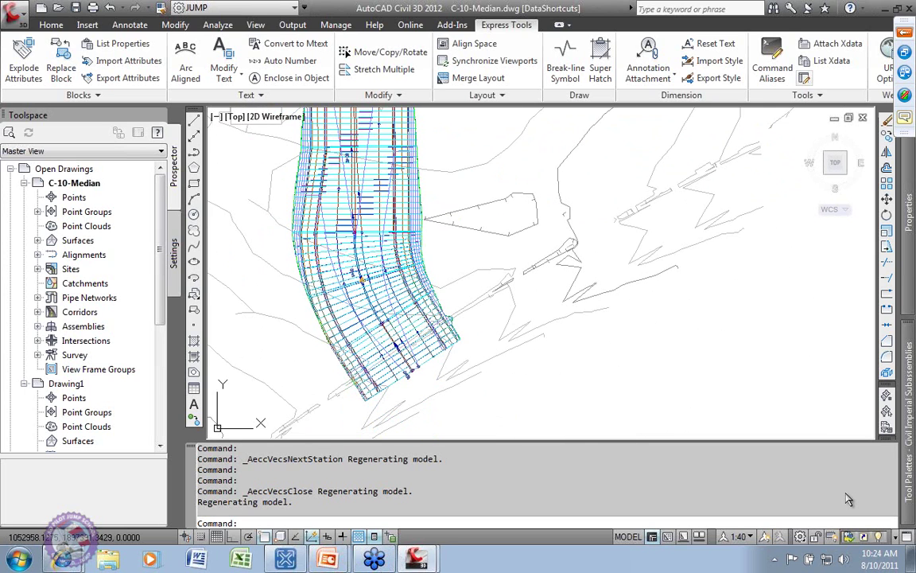
{"action": "left_click", "coordinate": [323, 249]}
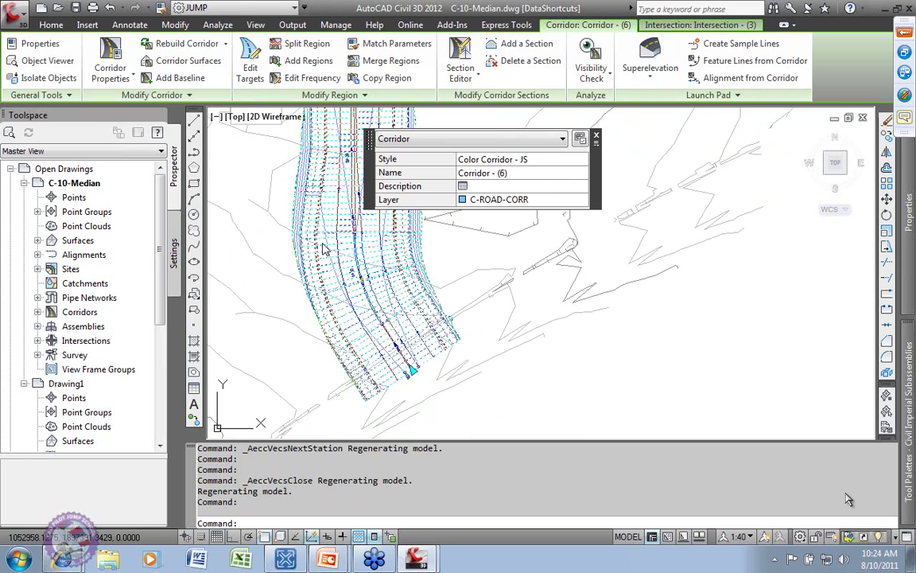
{"action": "left_click", "coordinate": [249, 56]}
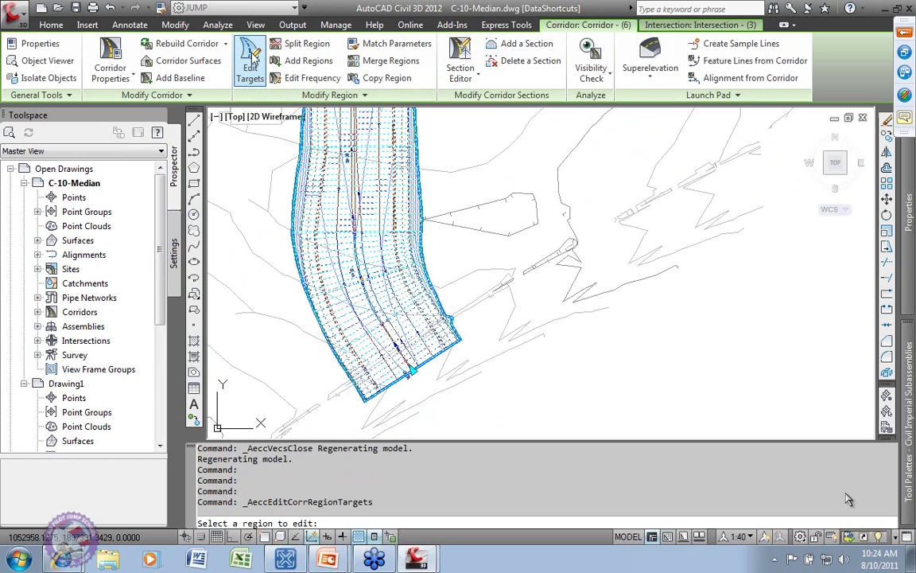
{"action": "left_click", "coordinate": [251, 53]}
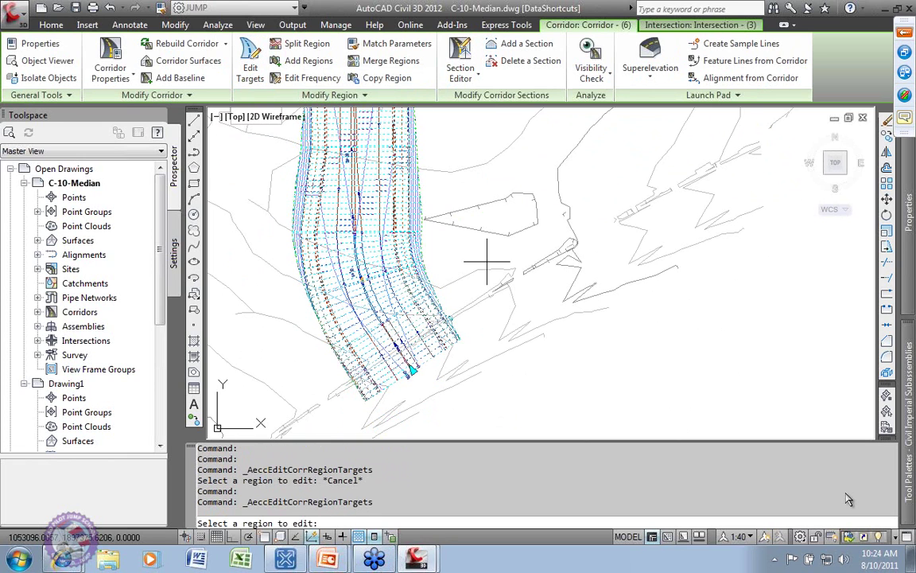
{"action": "left_click", "coordinate": [398, 266]}
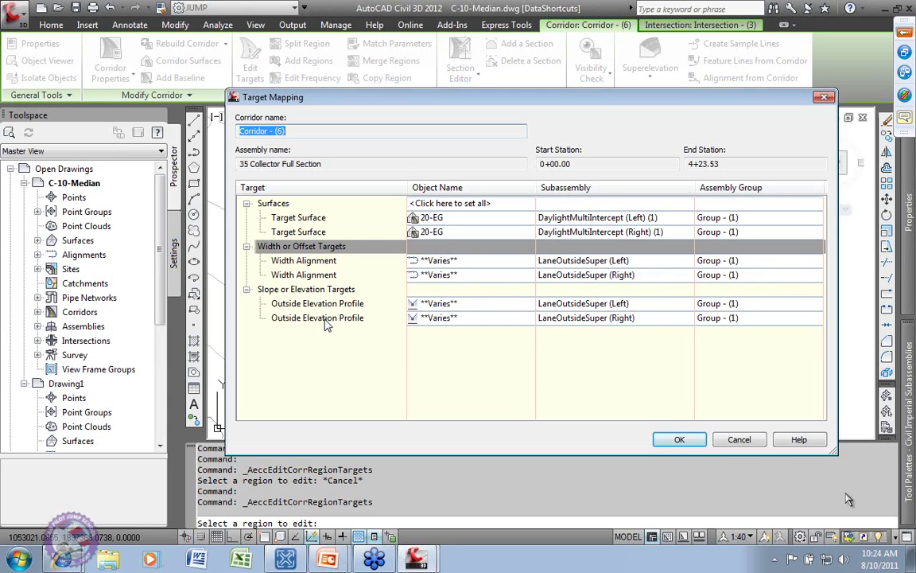
- Review the alignments targeted by the left LaneOutsideSuper width and those available to add, then cancel the target mapping without changes
{"action": "left_click", "coordinate": [431, 260]}
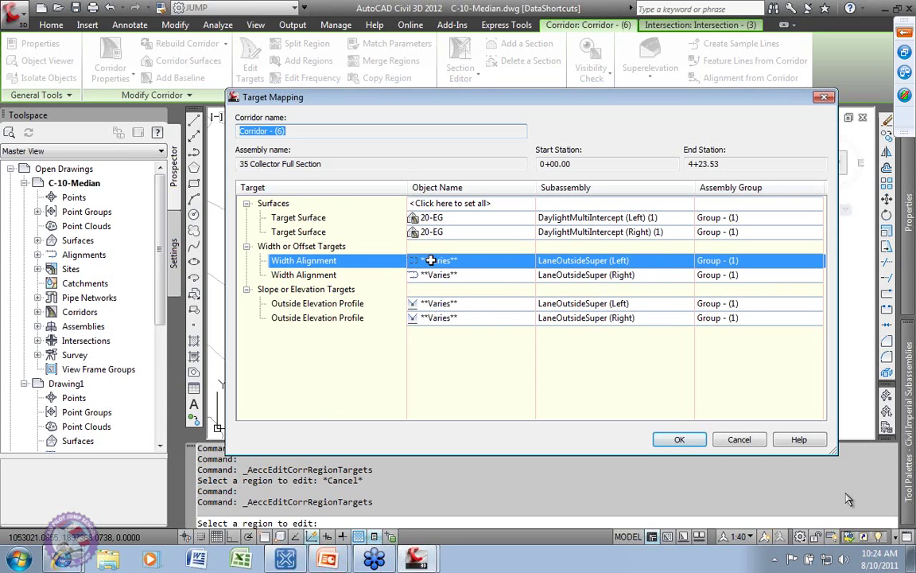
{"action": "left_click", "coordinate": [430, 260]}
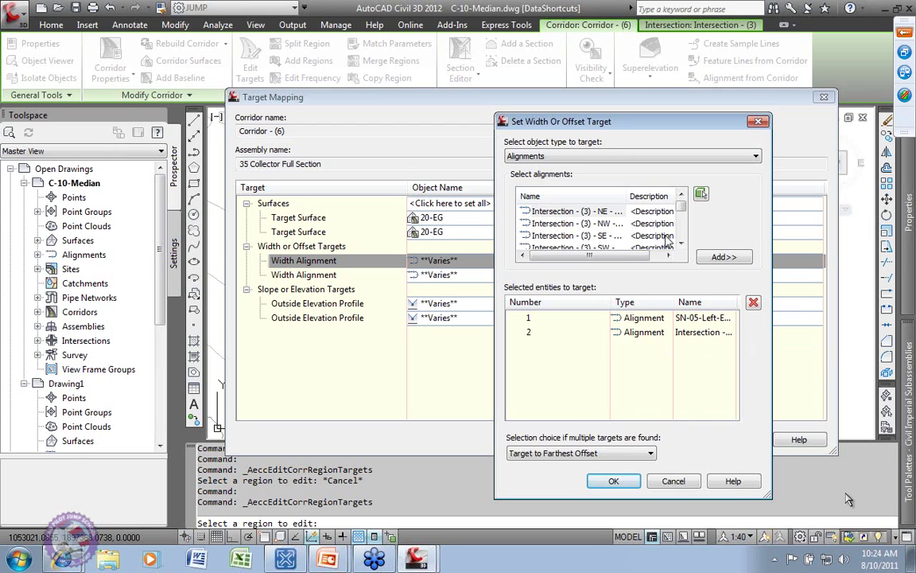
{"action": "scroll", "coordinate": [682, 215], "scroll_direction": "down", "scroll_amount": 1}
{"action": "scroll", "coordinate": [682, 220], "scroll_direction": "down", "scroll_amount": 1}
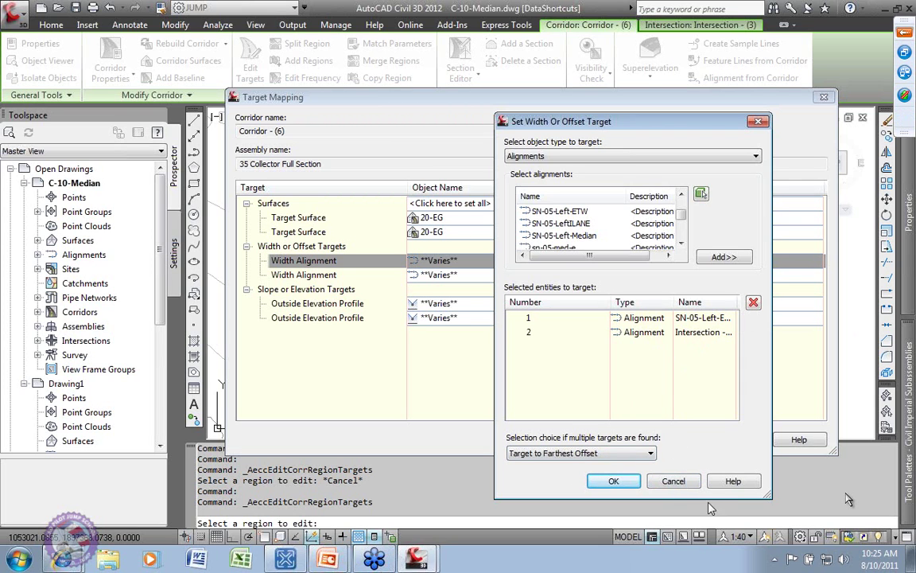
{"action": "left_click", "coordinate": [673, 480]}
{"action": "left_click", "coordinate": [742, 439]}
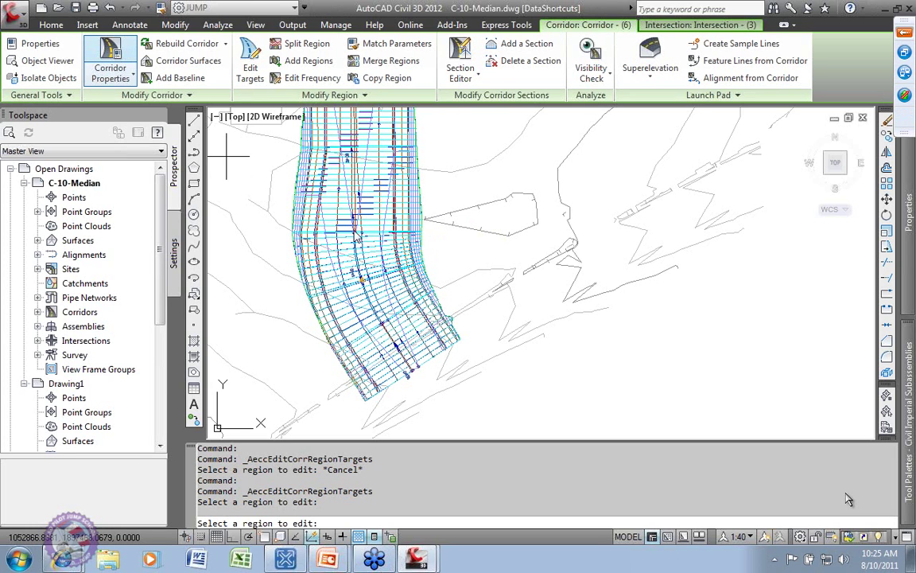
- Change the assembly of the SN-05 region starting at 0+00 to 35 Collector M1S Median and apply it to the corridor
{"action": "left_click", "coordinate": [111, 57]}
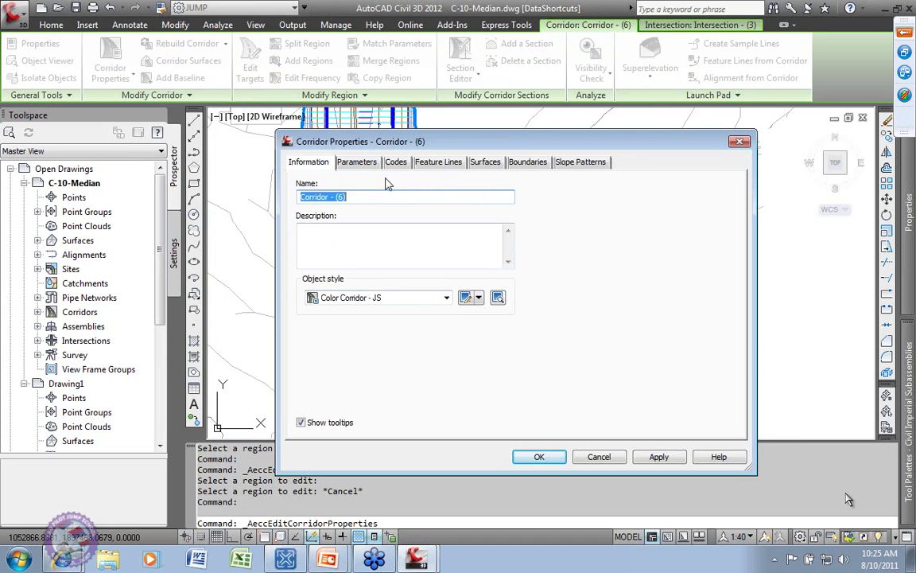
{"action": "left_click", "coordinate": [360, 164]}
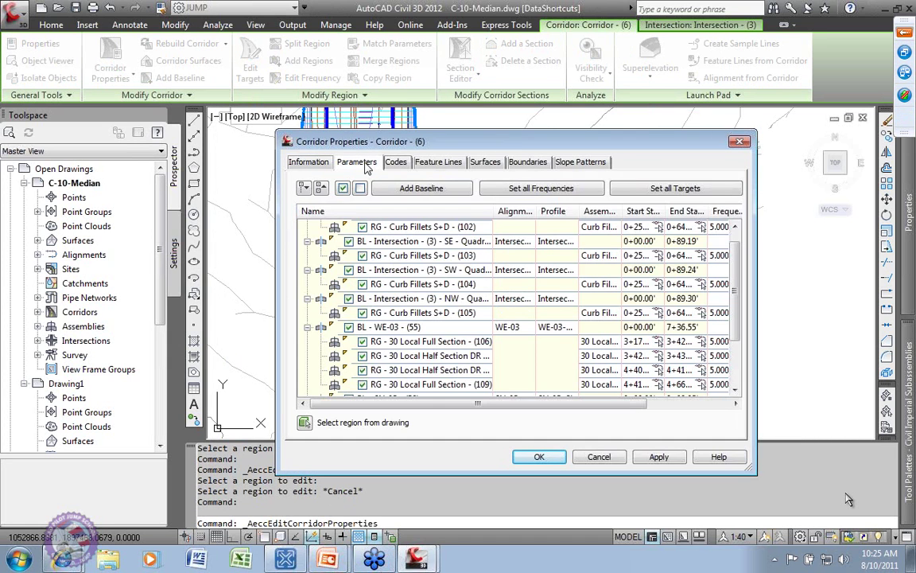
{"action": "left_click_drag", "start_coordinate": [744, 302], "coordinate": [744, 355]}
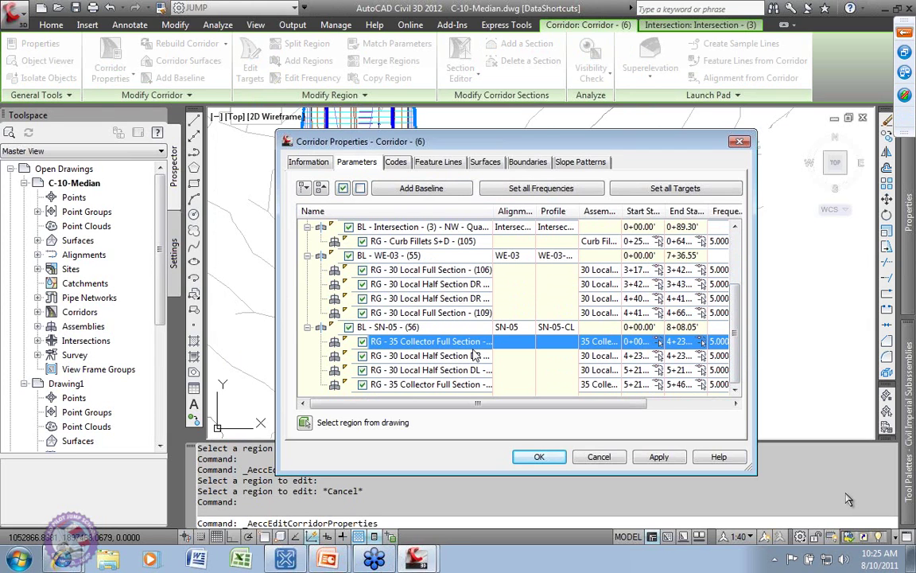
{"action": "mouse_move", "coordinate": [486, 345]}
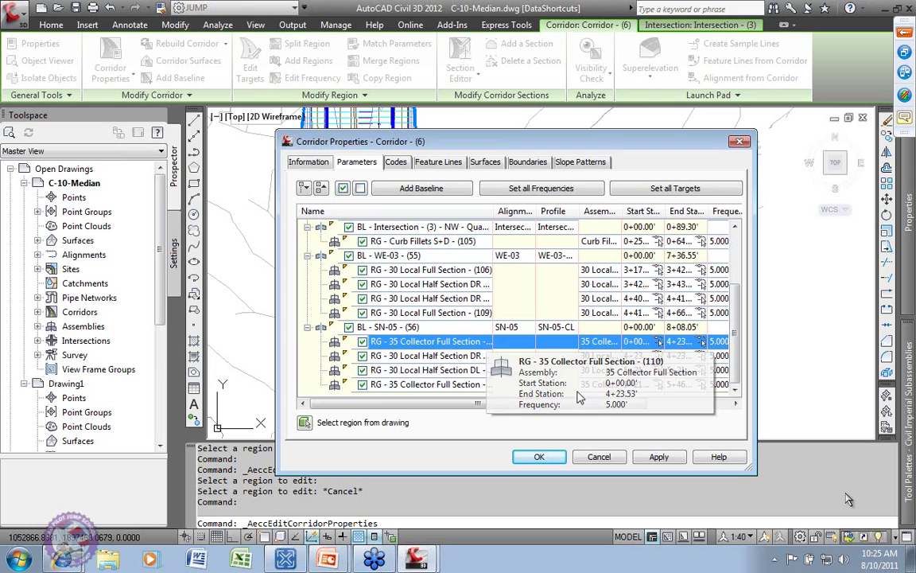
{"action": "left_click", "coordinate": [606, 341]}
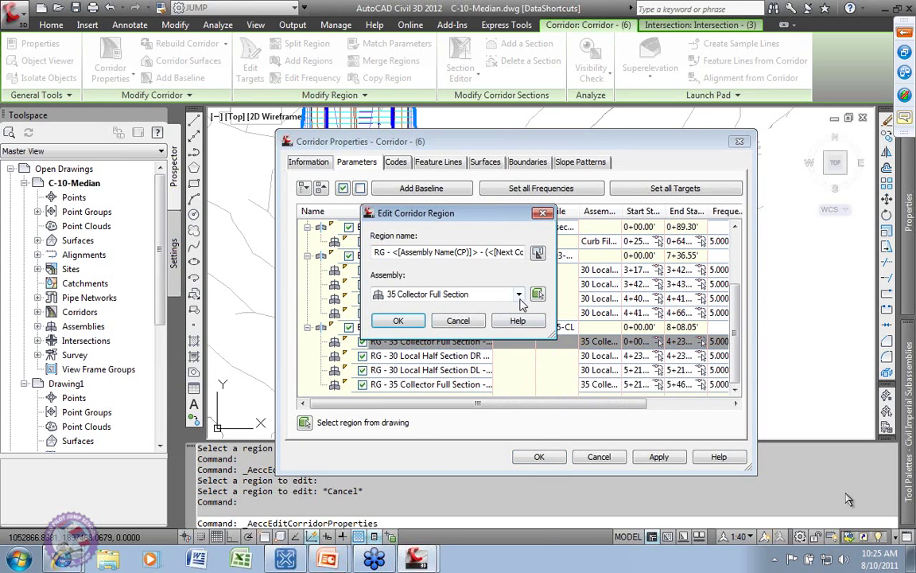
{"action": "left_click", "coordinate": [519, 294]}
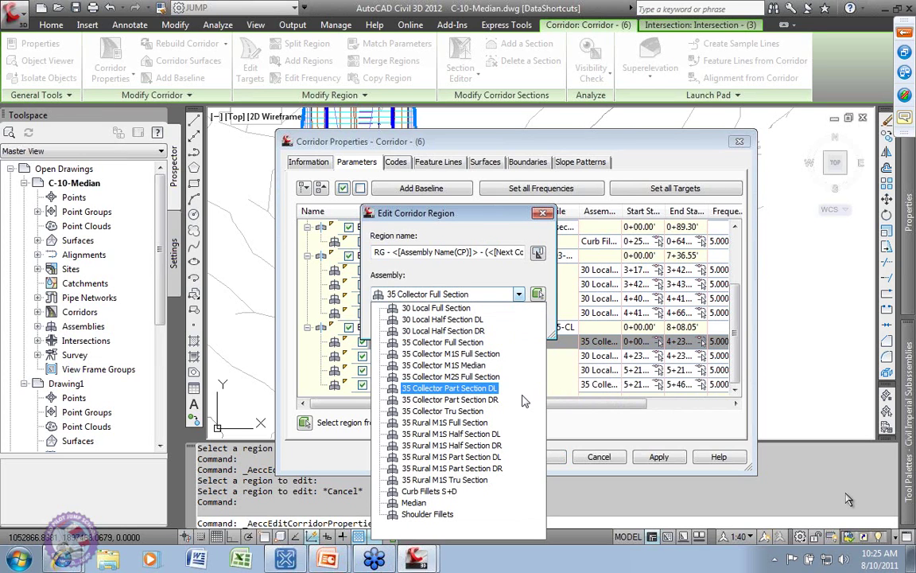
{"action": "left_click", "coordinate": [440, 365]}
{"action": "left_click", "coordinate": [400, 320]}
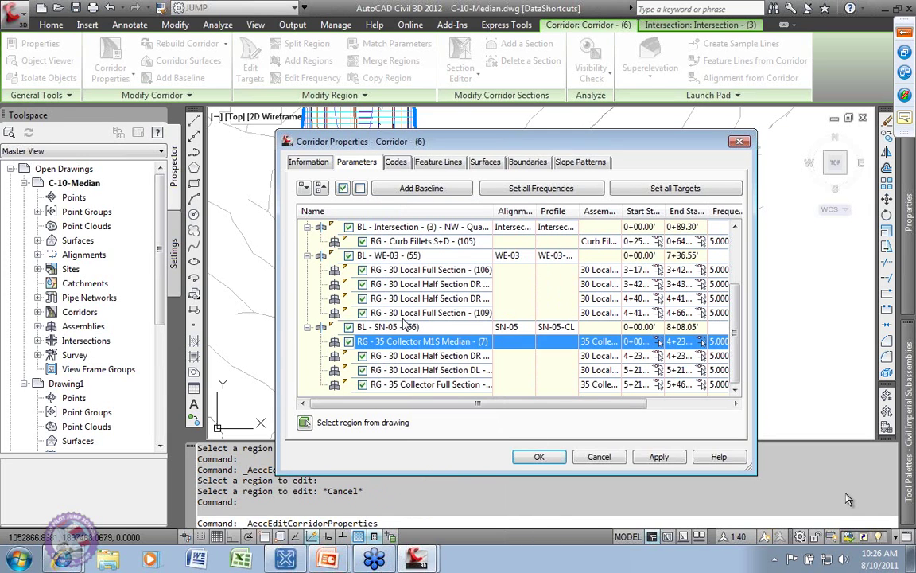
{"action": "left_click", "coordinate": [657, 459]}
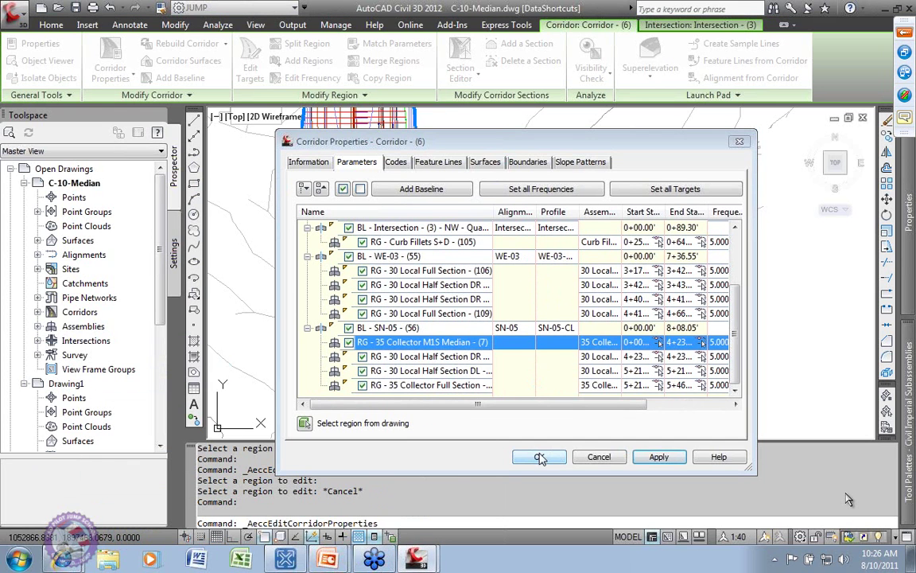
- Move the Corridor Properties dialog aside to examine the southern part of the rebuilt corridor
{"action": "left_click_drag", "start_coordinate": [450, 137], "coordinate": [679, 149]}
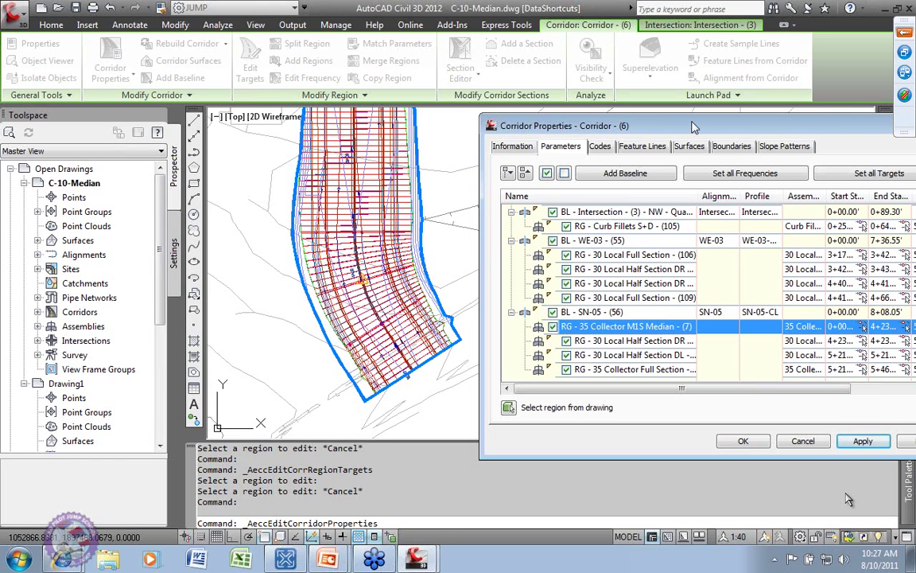
{"action": "left_click_drag", "start_coordinate": [694, 126], "coordinate": [612, 121]}
{"action": "left_click_drag", "start_coordinate": [726, 127], "coordinate": [688, 64]}
{"action": "left_click_drag", "start_coordinate": [810, 119], "coordinate": [746, 89]}
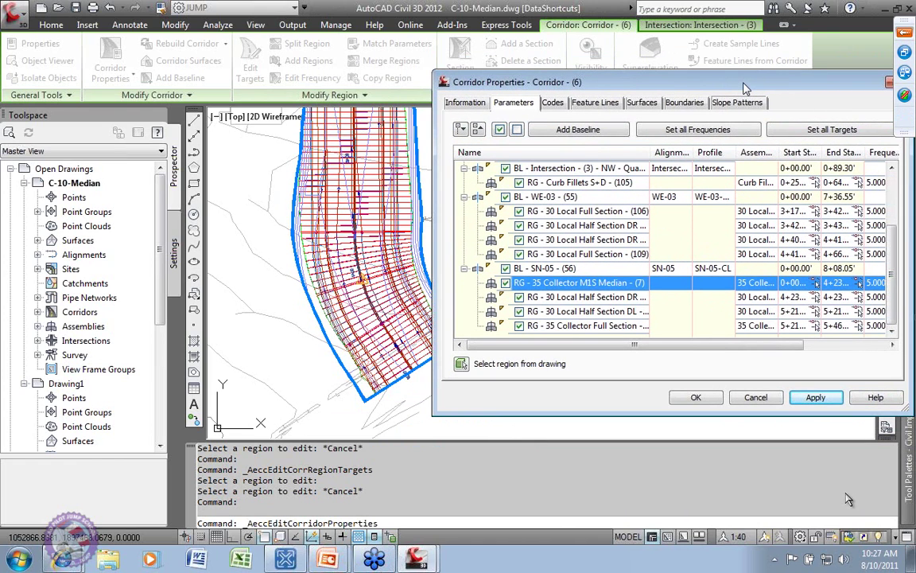
{"action": "mouse_move", "coordinate": [746, 88]}
{"action": "left_mouse_down"}
{"action": "mouse_move", "coordinate": [647, 73]}
{"action": "mouse_move", "coordinate": [727, 85]}
{"action": "mouse_move", "coordinate": [869, 265]}
{"action": "mouse_move", "coordinate": [807, 177]}
{"action": "mouse_move", "coordinate": [801, 148]}
{"action": "left_mouse_up"}
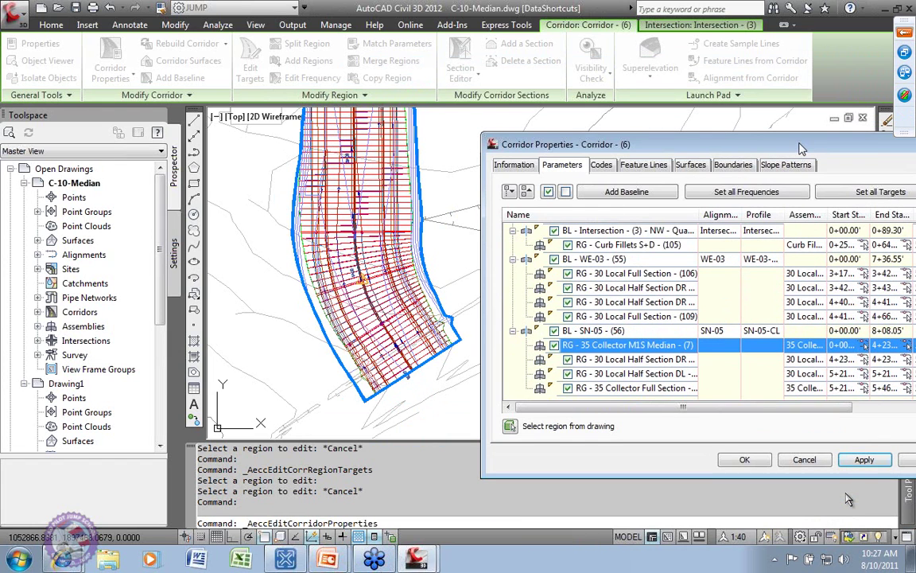
- Review the plan display components of the Color Corridor - JS style, cancel the style edit, and close the corridor properties
{"action": "left_click", "coordinate": [519, 167]}
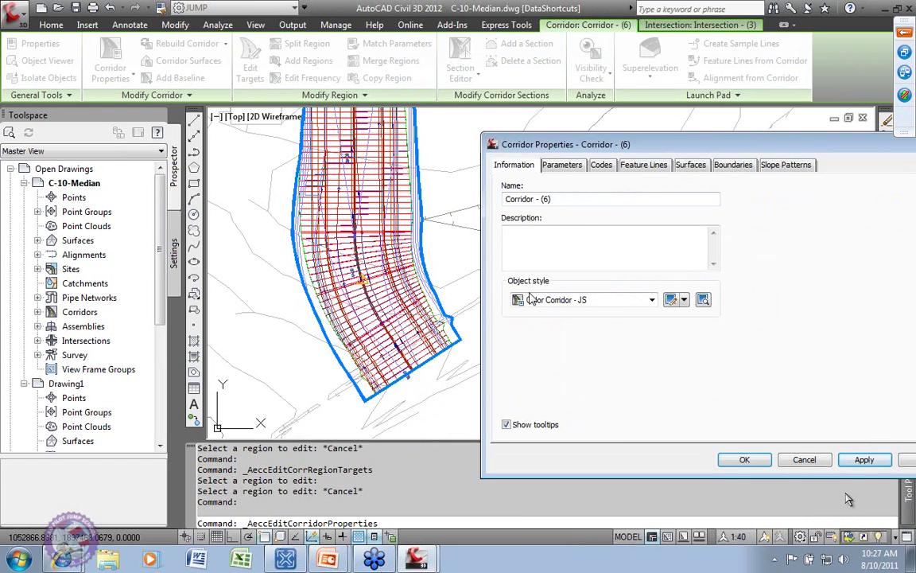
{"action": "left_click", "coordinate": [684, 300]}
{"action": "left_click", "coordinate": [720, 347]}
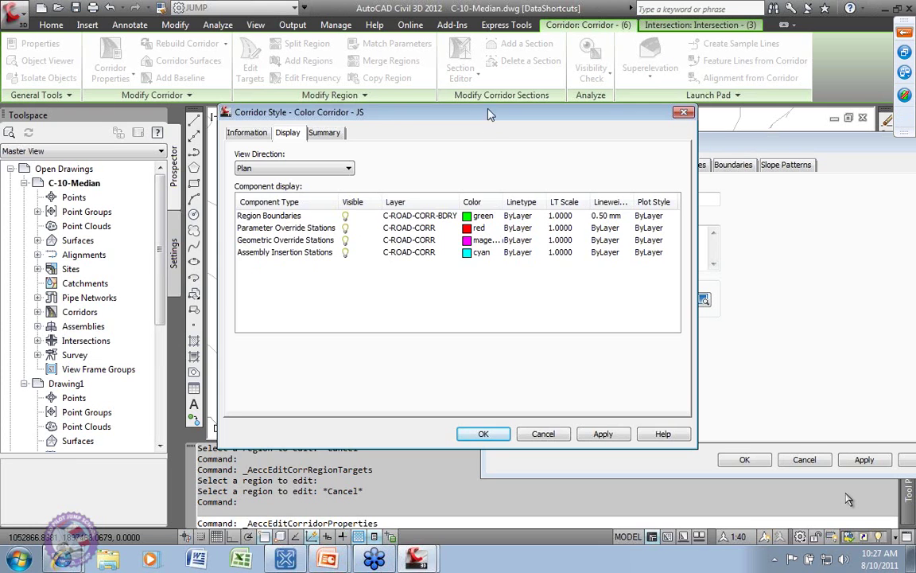
{"action": "left_click_drag", "start_coordinate": [490, 119], "coordinate": [466, 132]}
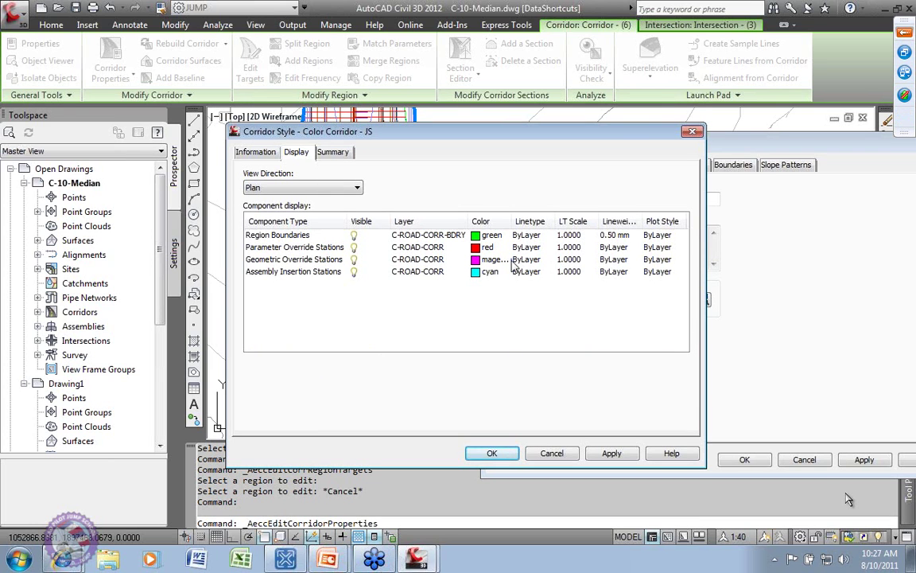
{"action": "left_click", "coordinate": [551, 453]}
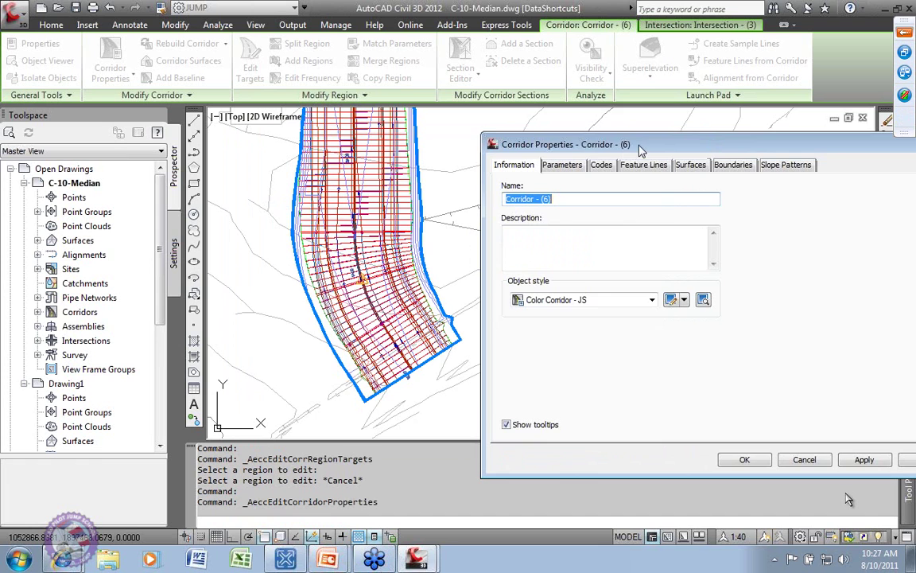
{"action": "left_click_drag", "start_coordinate": [586, 136], "coordinate": [446, 103]}
{"action": "left_click", "coordinate": [602, 429]}
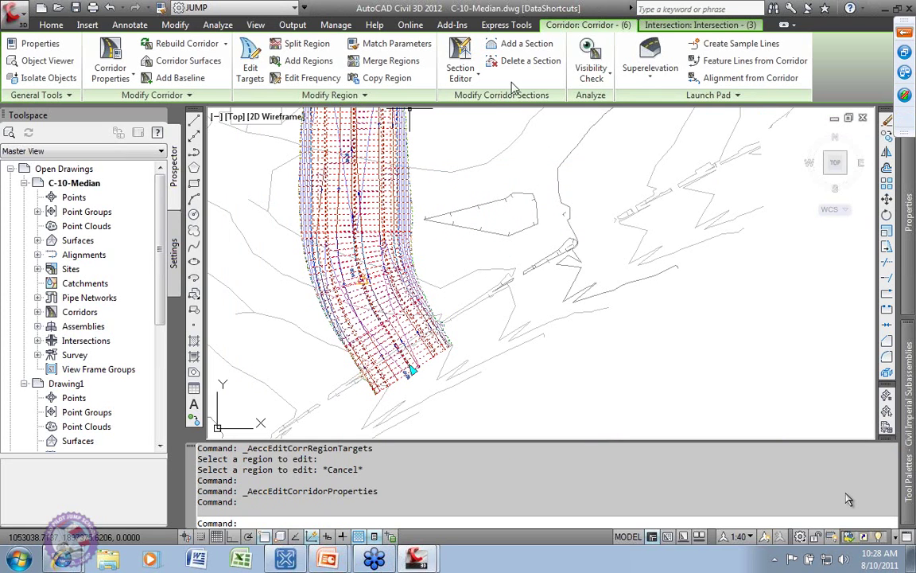
- Open the section editor on baseline SN-05 and step through the corridor sections from station 0+30 to 0+80
{"action": "left_click", "coordinate": [464, 51]}
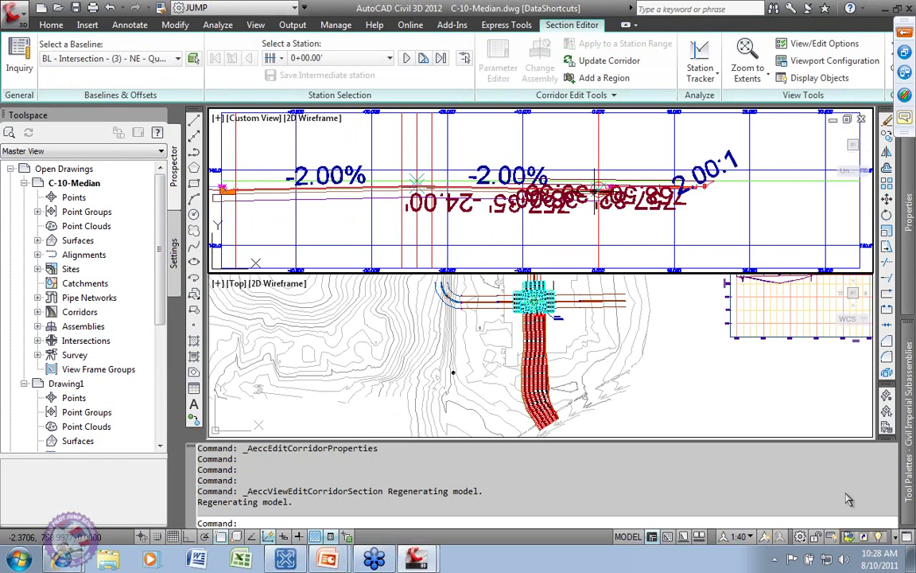
{"action": "left_click", "coordinate": [176, 59]}
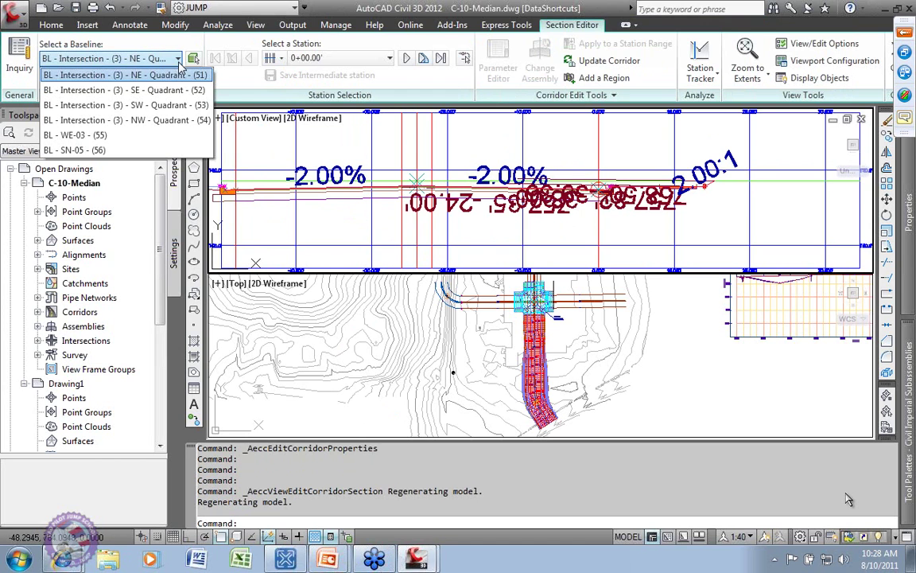
{"action": "left_click", "coordinate": [84, 150]}
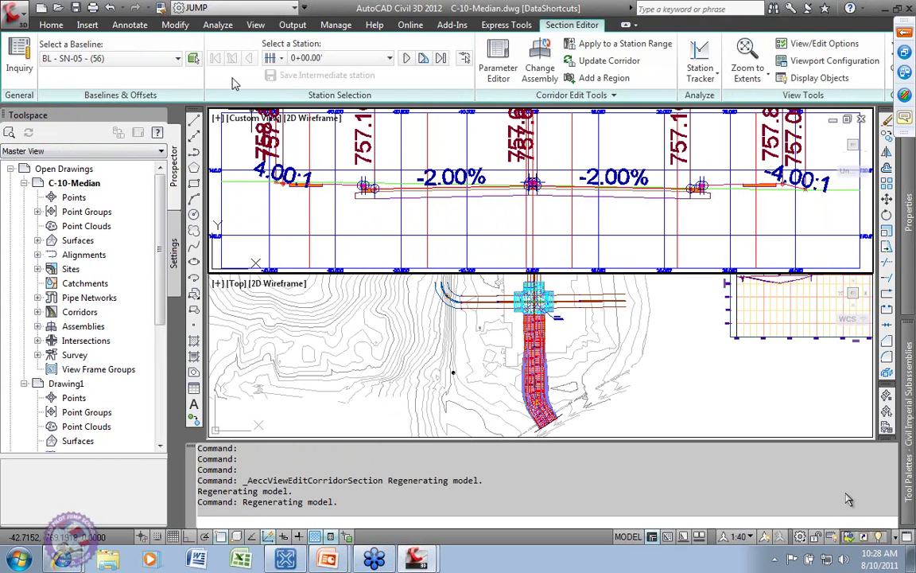
{"action": "left_click", "coordinate": [387, 62]}
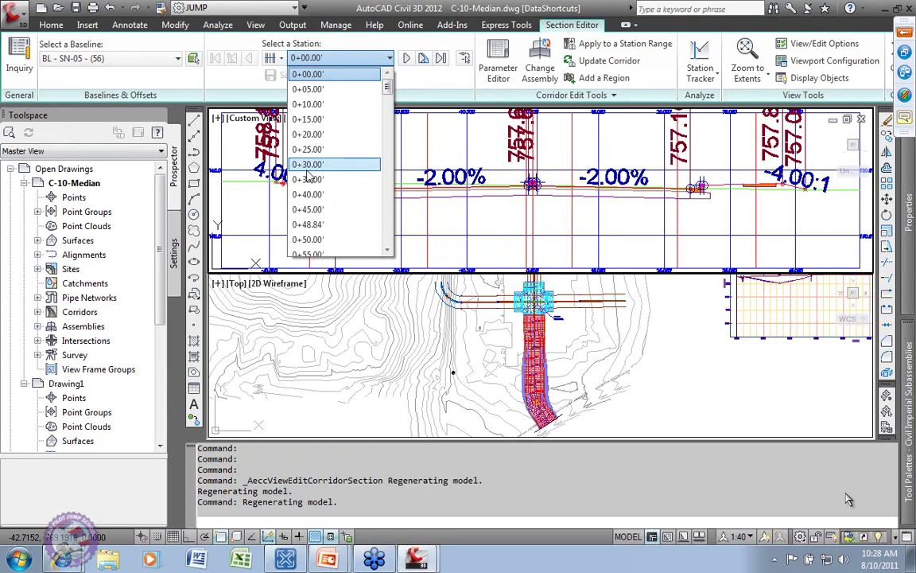
{"action": "left_click", "coordinate": [312, 165]}
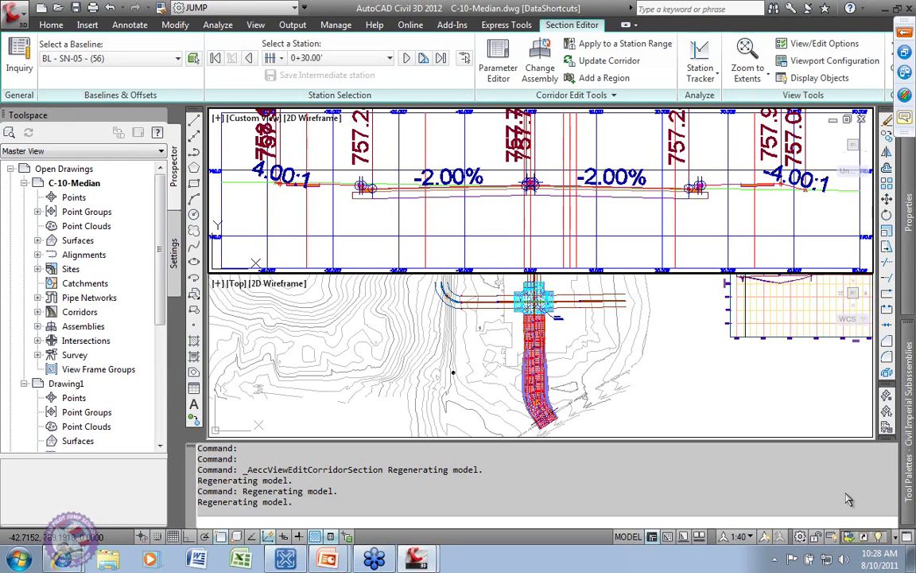
{"action": "left_click", "coordinate": [406, 60]}
{"action": "left_click", "coordinate": [405, 60]}
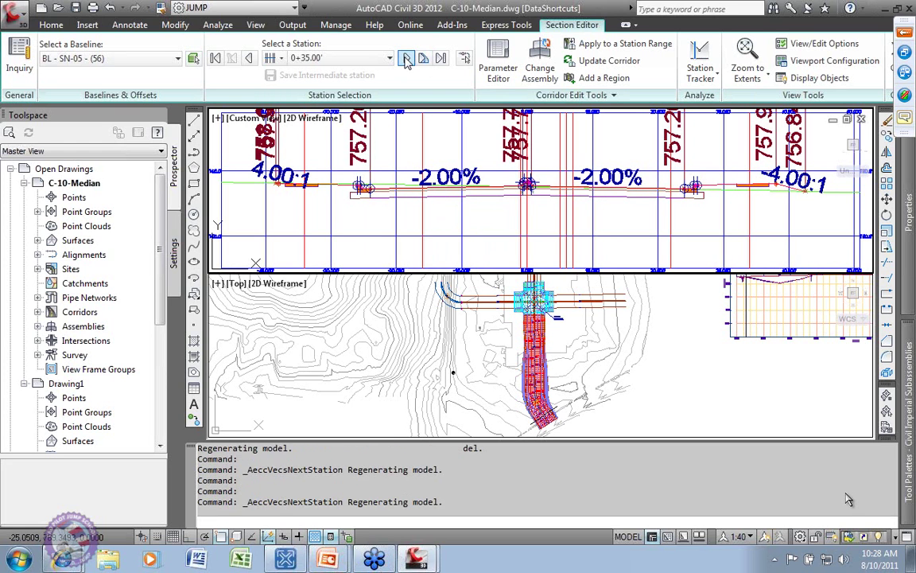
{"action": "left_click", "coordinate": [405, 60]}
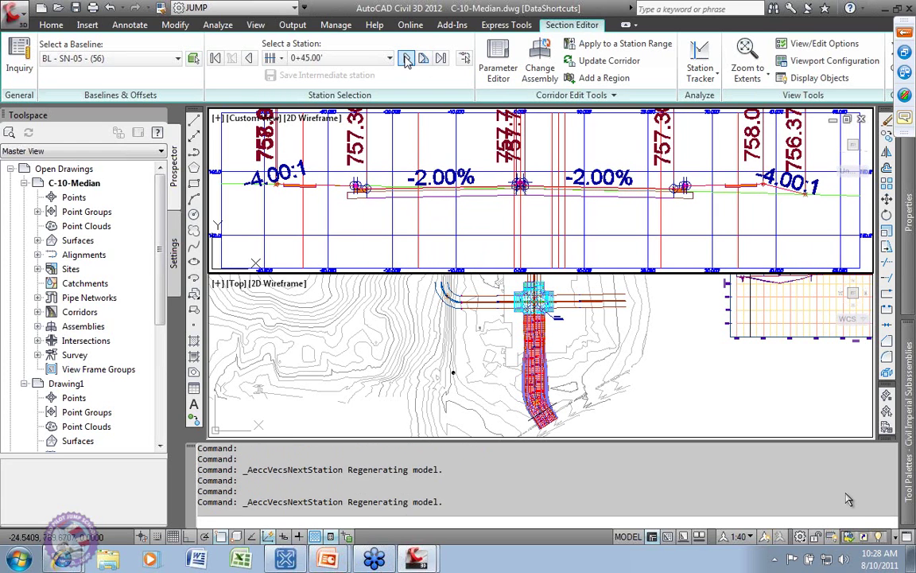
{"action": "left_click", "coordinate": [406, 60]}
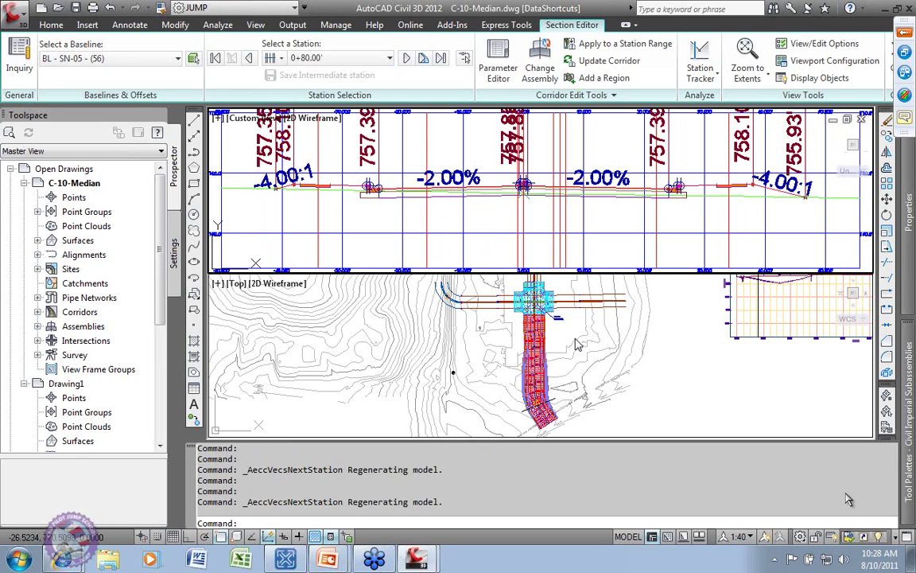
- Examine the median at the centre of the section at station 0+80 up close, and close the section editor
{"action": "scroll", "coordinate": [521, 190], "scroll_direction": "up", "scroll_amount": 2}
{"action": "scroll", "coordinate": [517, 188], "scroll_direction": "up", "scroll_amount": 6}
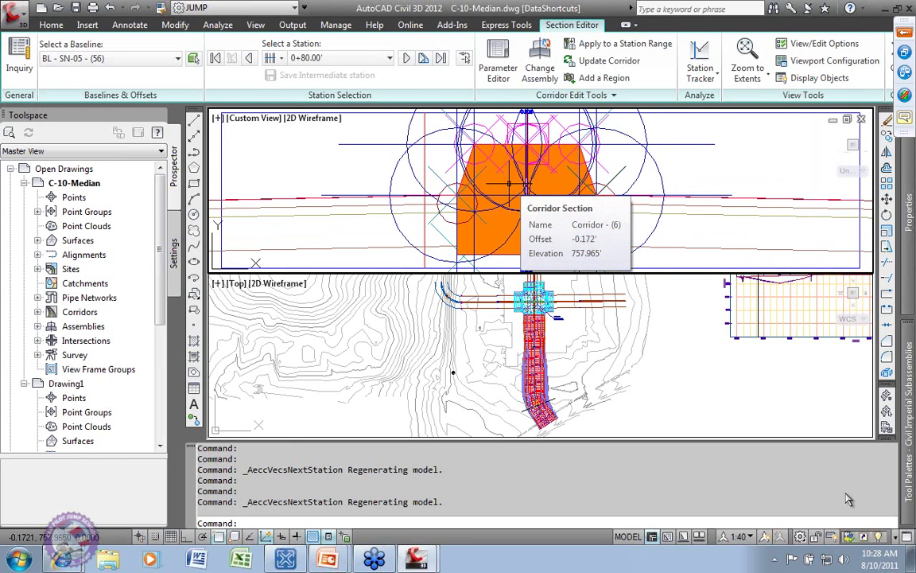
{"action": "scroll", "coordinate": [643, 224], "scroll_direction": "down", "scroll_amount": 5}
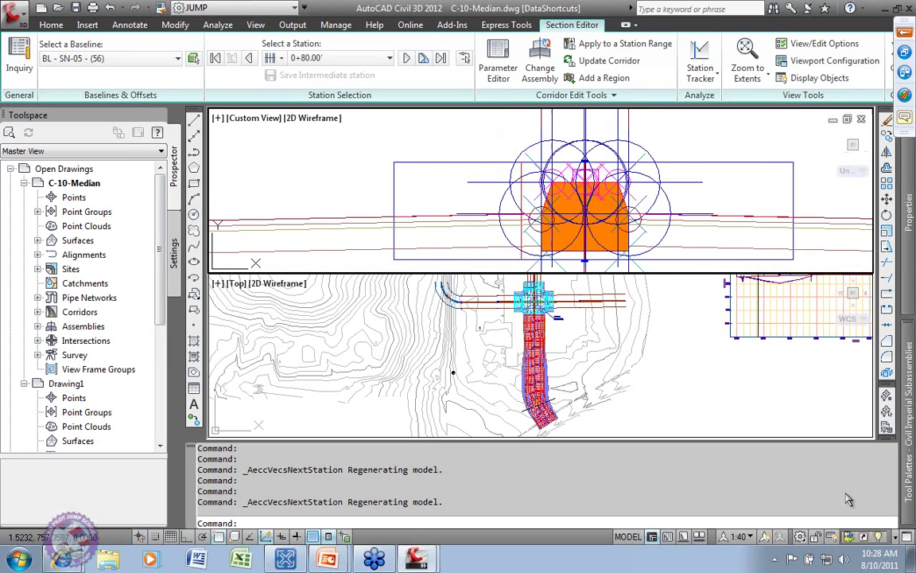
{"action": "scroll", "coordinate": [643, 224], "scroll_direction": "down", "scroll_amount": 2}
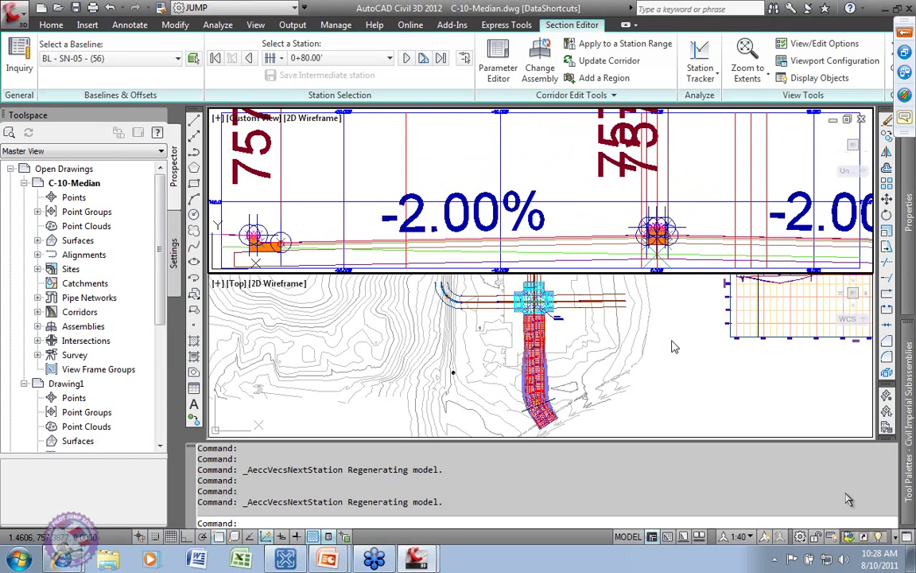
{"action": "key", "text": "Escape"}
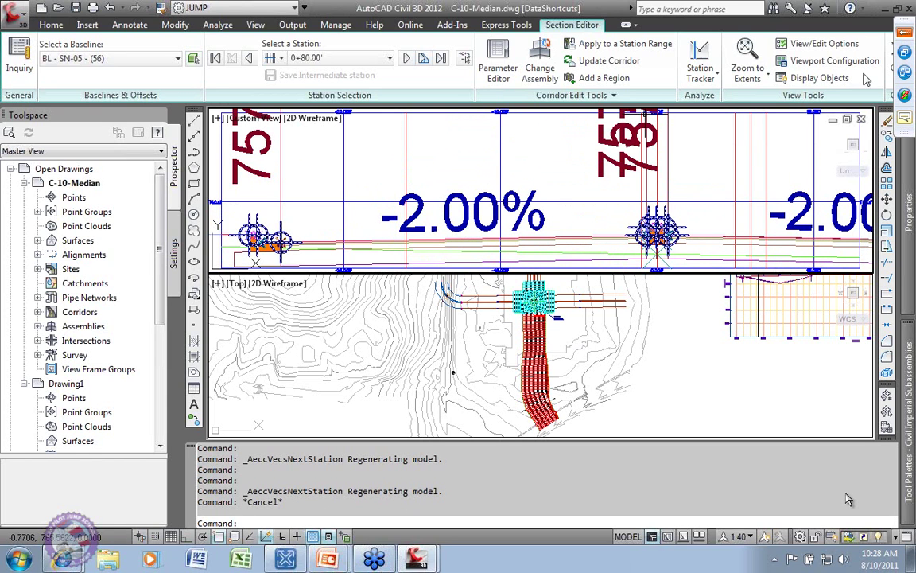
{"action": "left_click", "coordinate": [892, 64]}
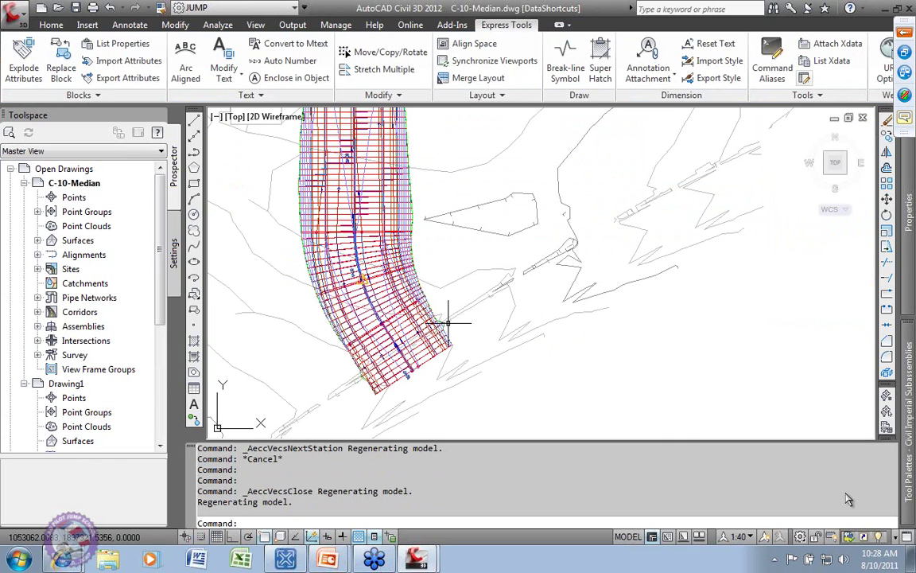
- Open the target mapping of the corridor's 35 Collector M1S Median region and bring its width or offset targets into view
{"action": "left_click", "coordinate": [385, 302]}
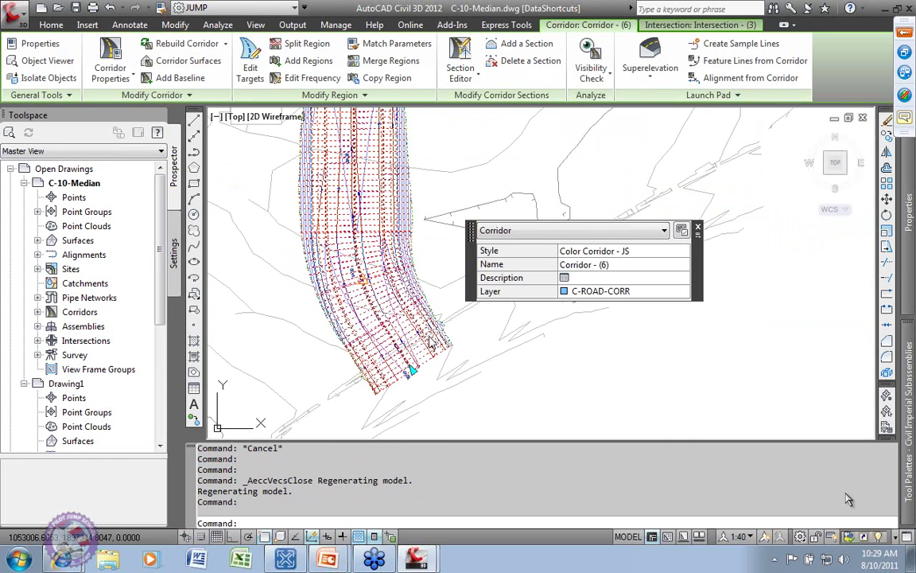
{"action": "left_click", "coordinate": [248, 69]}
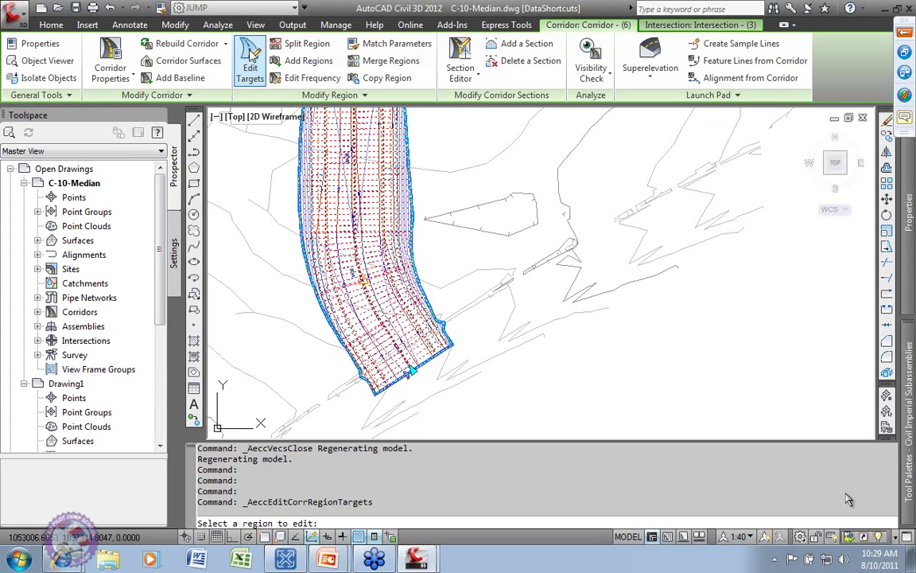
{"action": "left_click", "coordinate": [251, 51]}
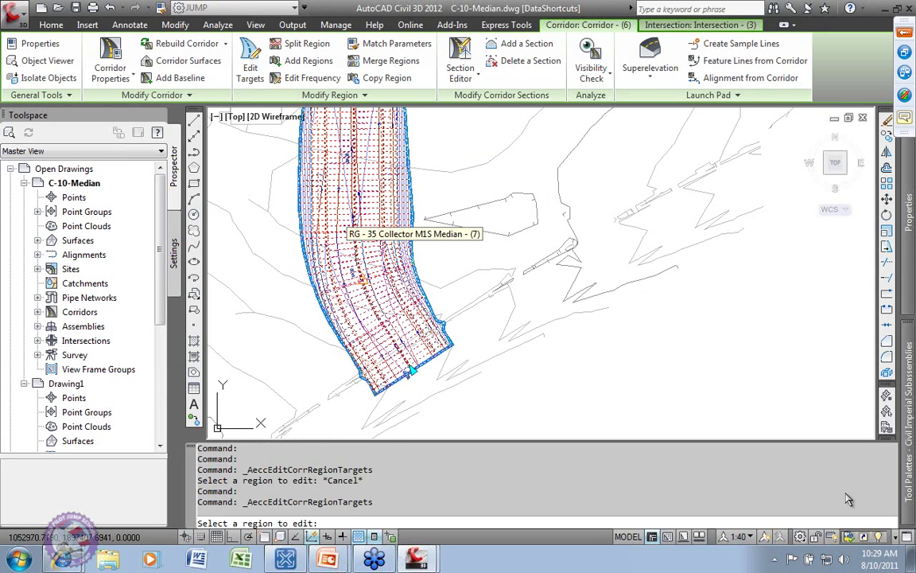
{"action": "left_click", "coordinate": [344, 225]}
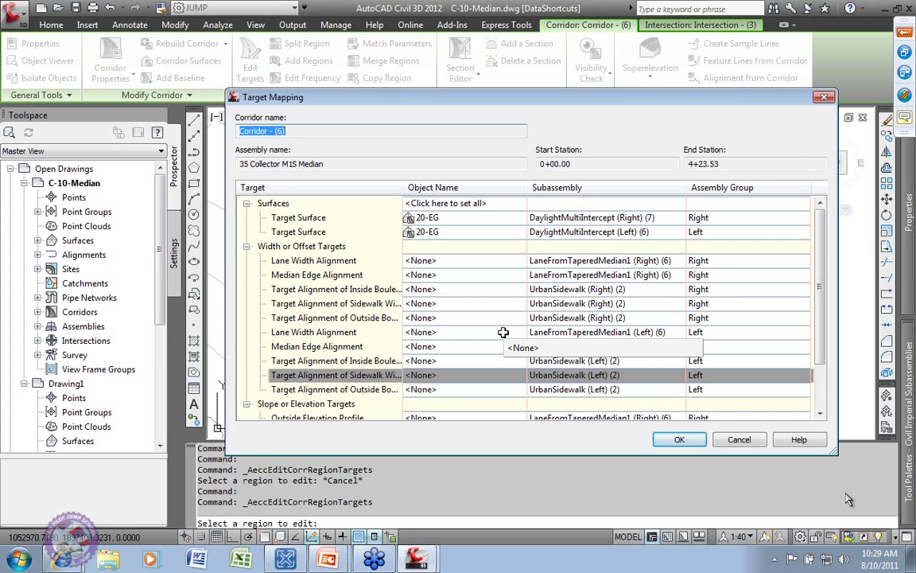
{"action": "left_click_drag", "start_coordinate": [826, 309], "coordinate": [831, 330]}
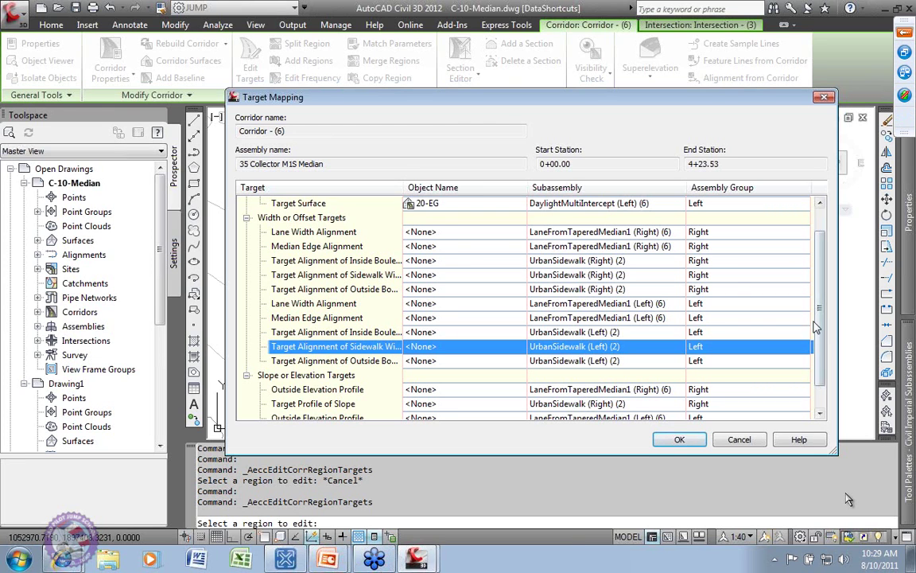
- Set the lane width target of the right LaneFromTaperedMedian1 subassembly to the SN-05-Right-ETW alignment
{"action": "left_click", "coordinate": [440, 231]}
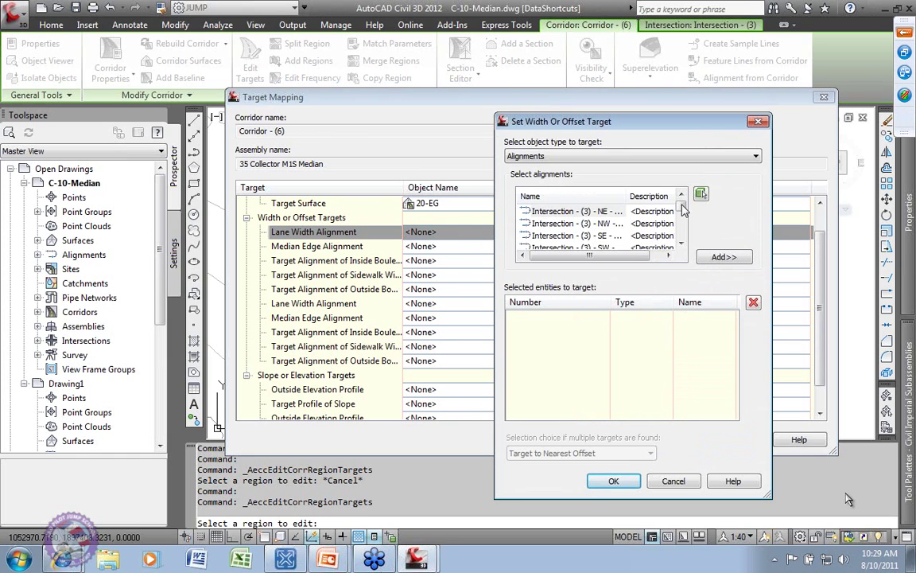
{"action": "left_click_drag", "start_coordinate": [683, 208], "coordinate": [684, 213]}
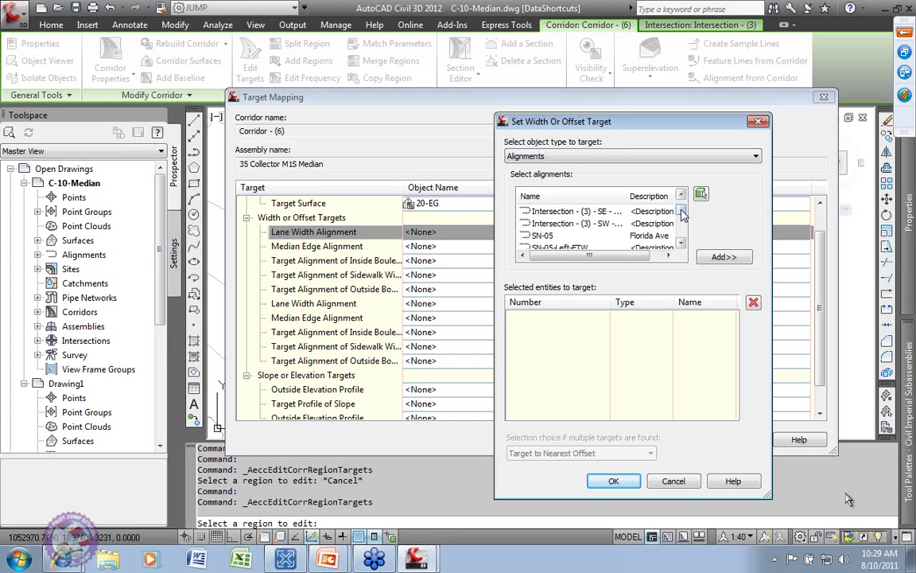
{"action": "left_click_drag", "start_coordinate": [671, 121], "coordinate": [658, 102]}
{"action": "left_click_drag", "start_coordinate": [668, 189], "coordinate": [668, 205]}
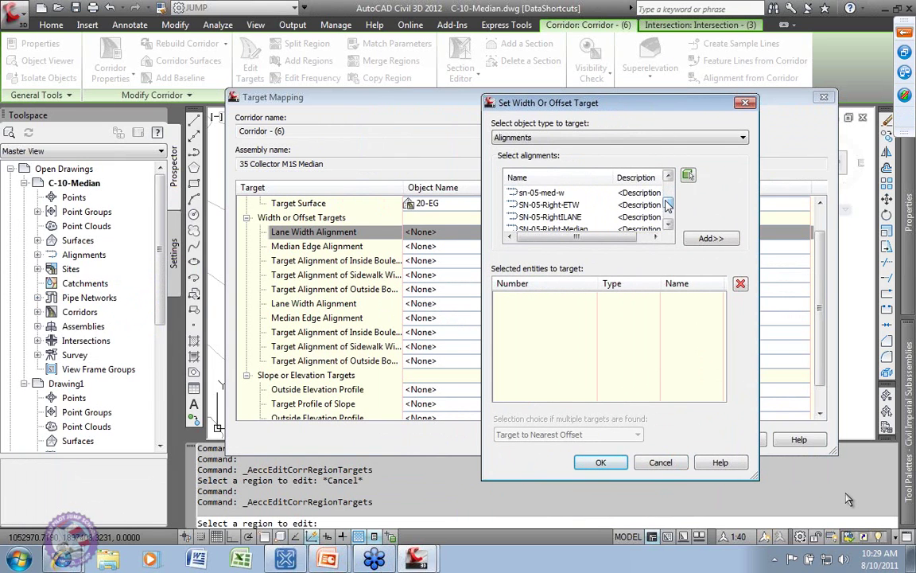
{"action": "left_click", "coordinate": [548, 205]}
{"action": "left_click", "coordinate": [704, 240]}
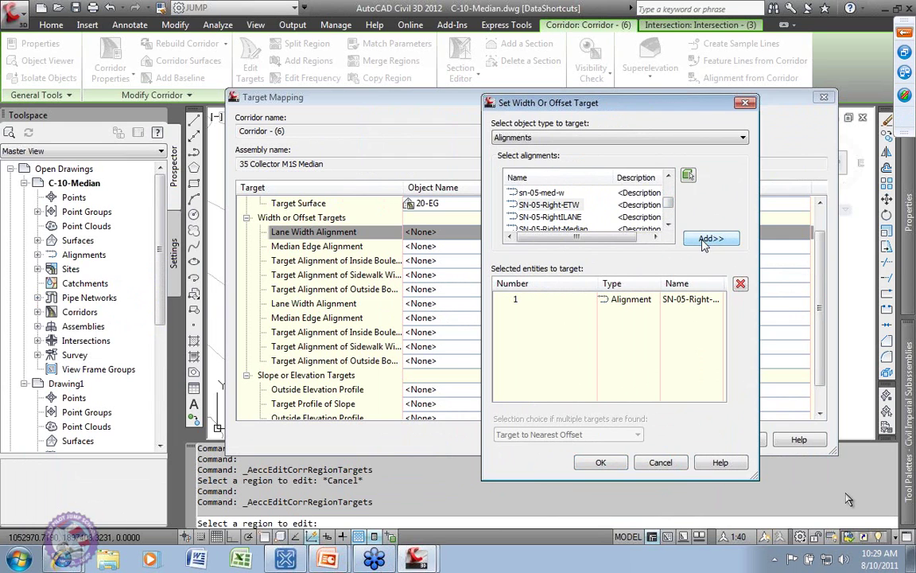
{"action": "left_click", "coordinate": [602, 463]}
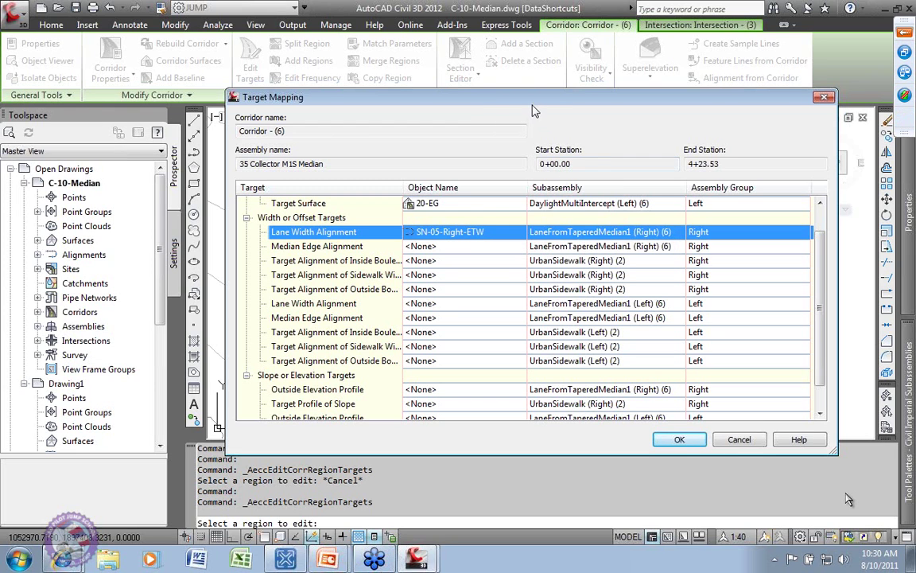
- Set the lane width target of the left LaneFromTaperedMedian1 subassembly to the SN-05-Left-ETW alignment
{"action": "left_click_drag", "start_coordinate": [536, 106], "coordinate": [209, 335]}
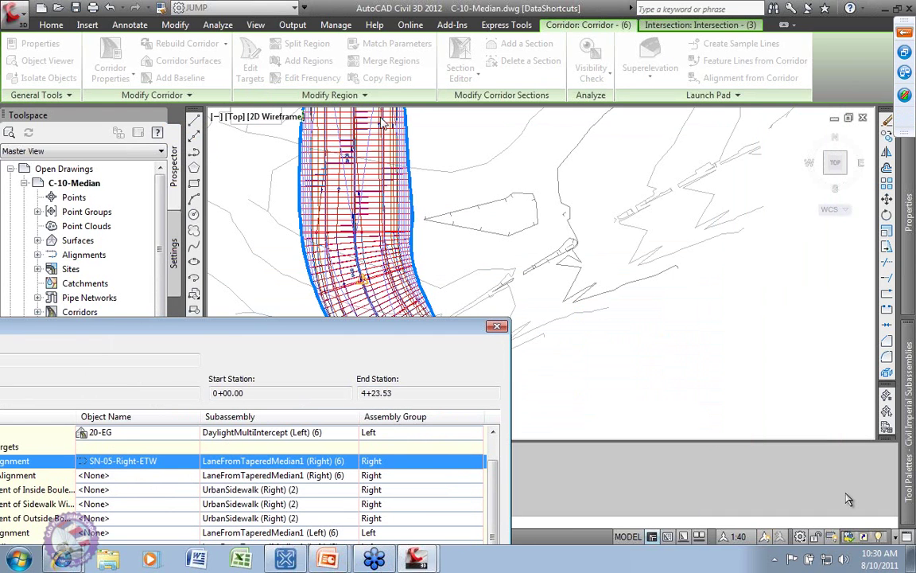
{"action": "left_click_drag", "start_coordinate": [319, 329], "coordinate": [555, 101]}
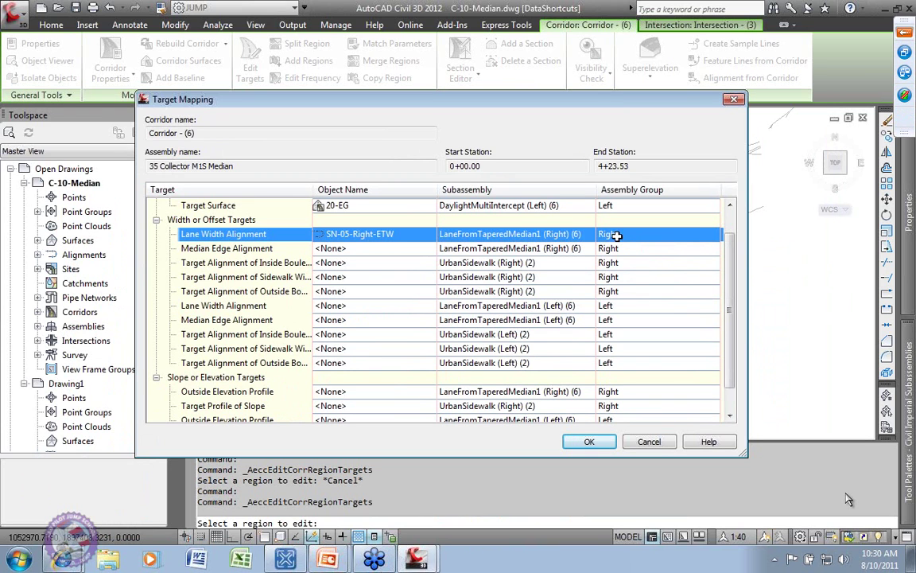
{"action": "left_click", "coordinate": [638, 235]}
{"action": "left_click", "coordinate": [640, 251]}
{"action": "left_click", "coordinate": [342, 307]}
{"action": "left_click", "coordinate": [342, 307]}
{"action": "mouse_move", "coordinate": [672, 197]}
{"action": "left_mouse_down"}
{"action": "mouse_move", "coordinate": [670, 210]}
{"action": "mouse_move", "coordinate": [669, 194]}
{"action": "left_mouse_up"}
{"action": "left_click", "coordinate": [640, 204]}
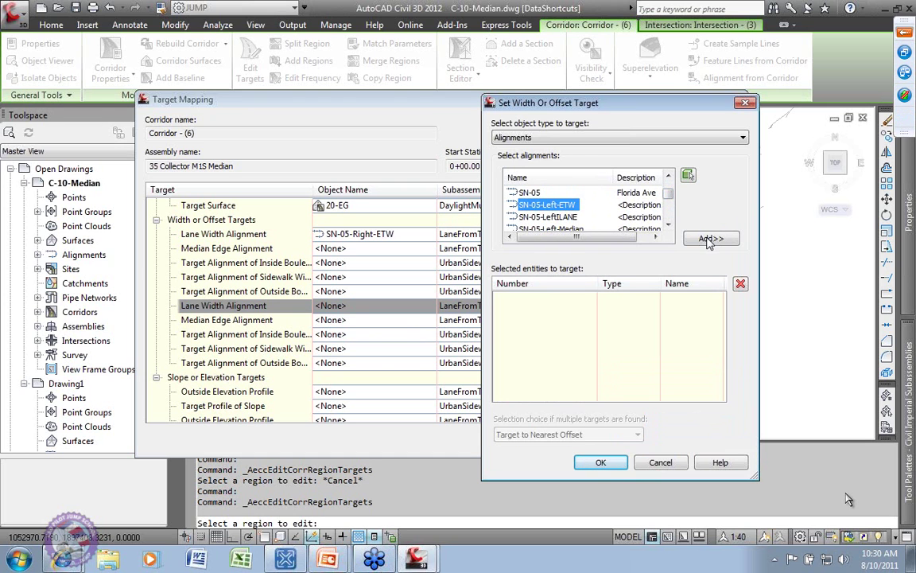
{"action": "left_click", "coordinate": [710, 239]}
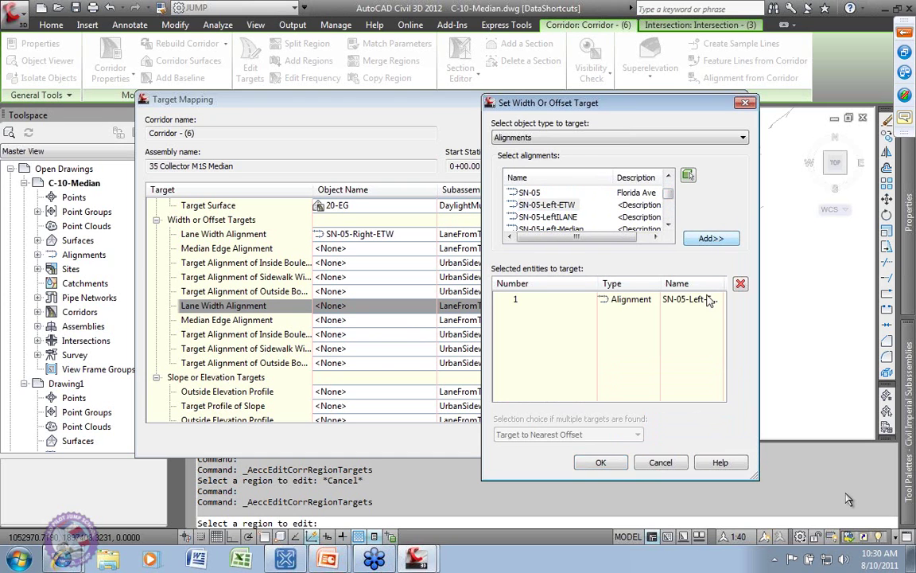
{"action": "left_click", "coordinate": [601, 462]}
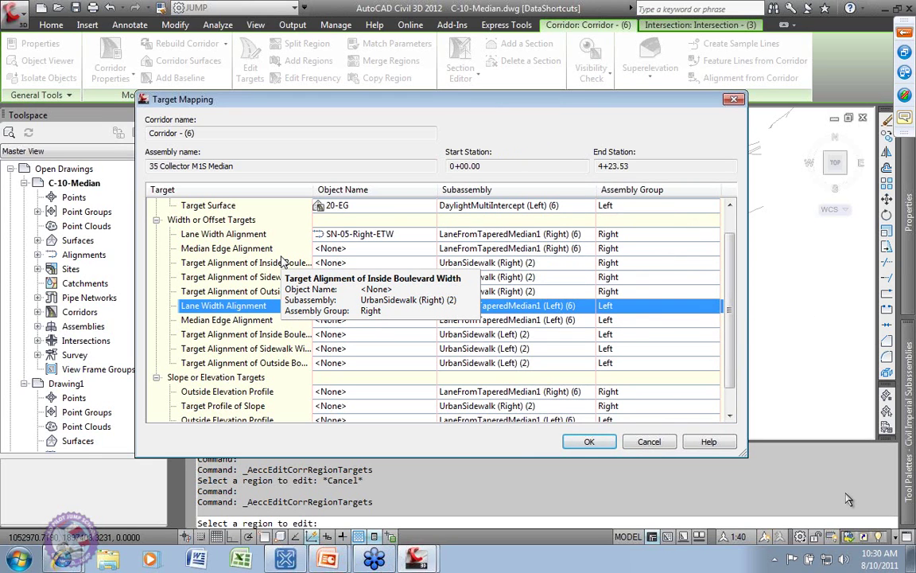
- Set the median edge target of the right LaneFromTaperedMedian1 subassembly to the SN-05-Right-Median alignment
{"action": "left_click", "coordinate": [371, 250]}
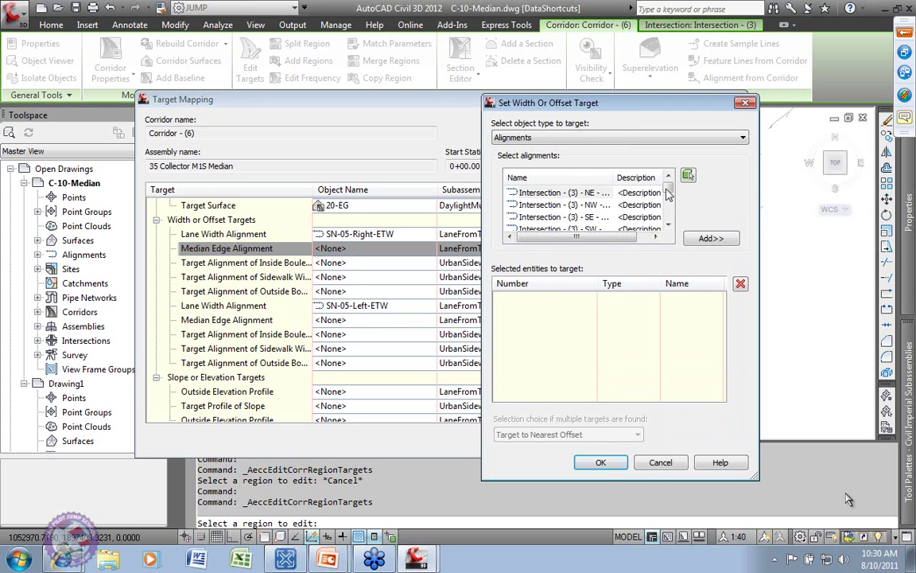
{"action": "left_click_drag", "start_coordinate": [669, 192], "coordinate": [670, 201]}
{"action": "left_click", "coordinate": [541, 204]}
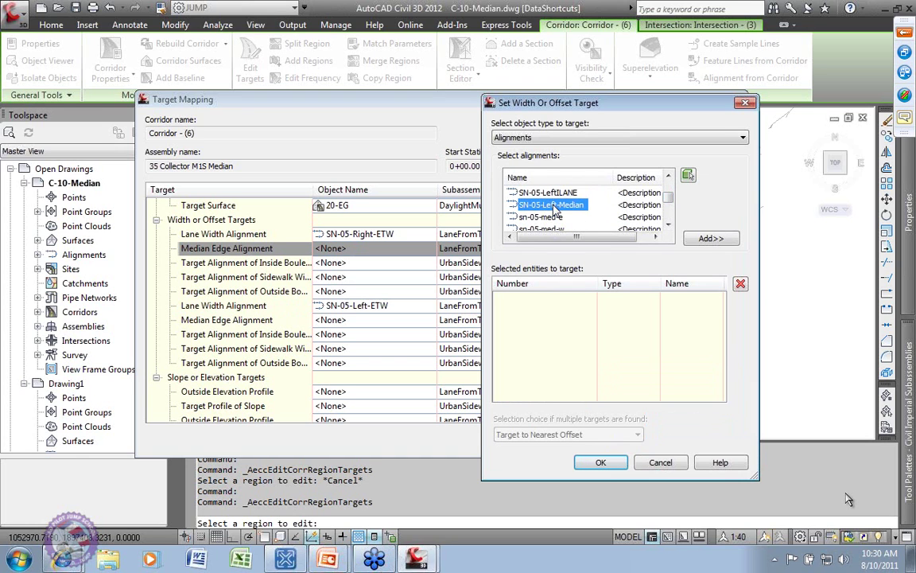
{"action": "left_click_drag", "start_coordinate": [667, 198], "coordinate": [670, 207]}
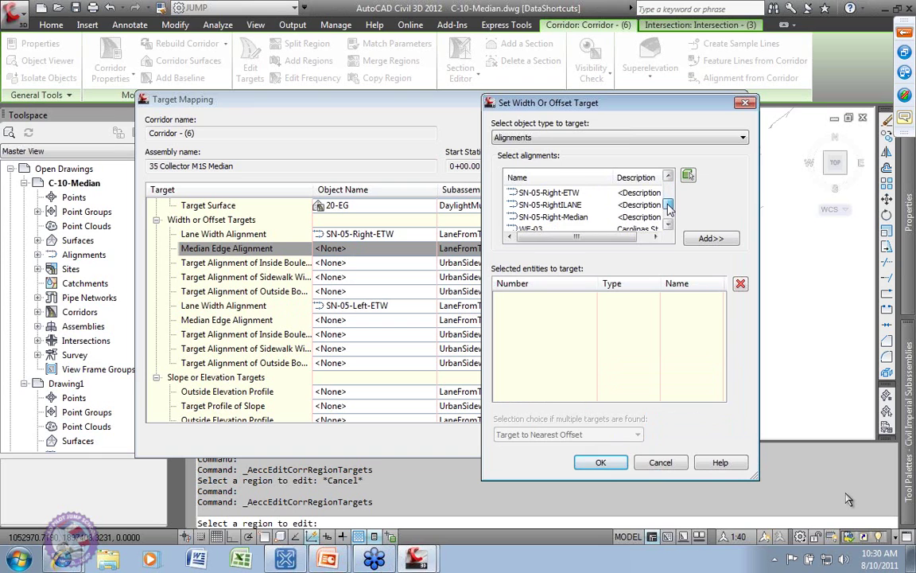
{"action": "left_click", "coordinate": [574, 217]}
{"action": "left_click", "coordinate": [691, 239]}
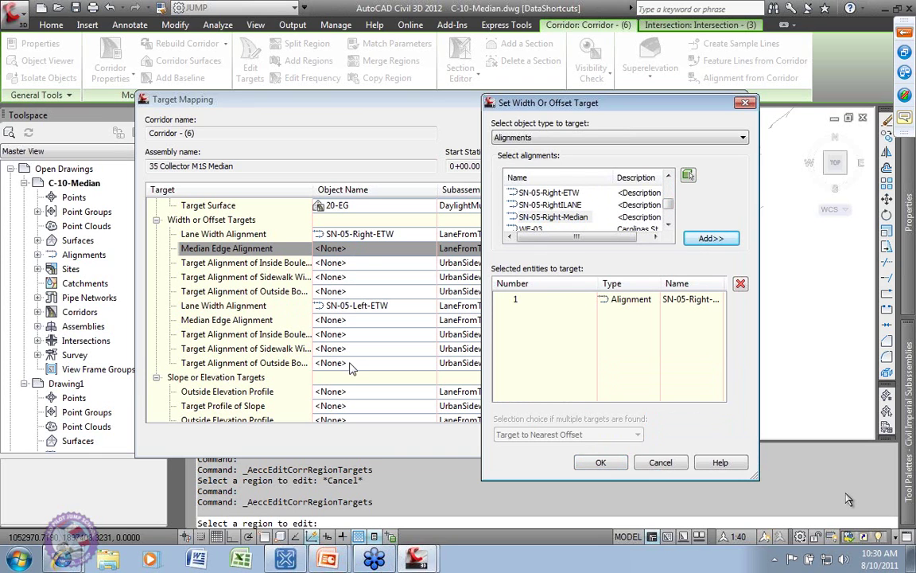
{"action": "left_click", "coordinate": [601, 463]}
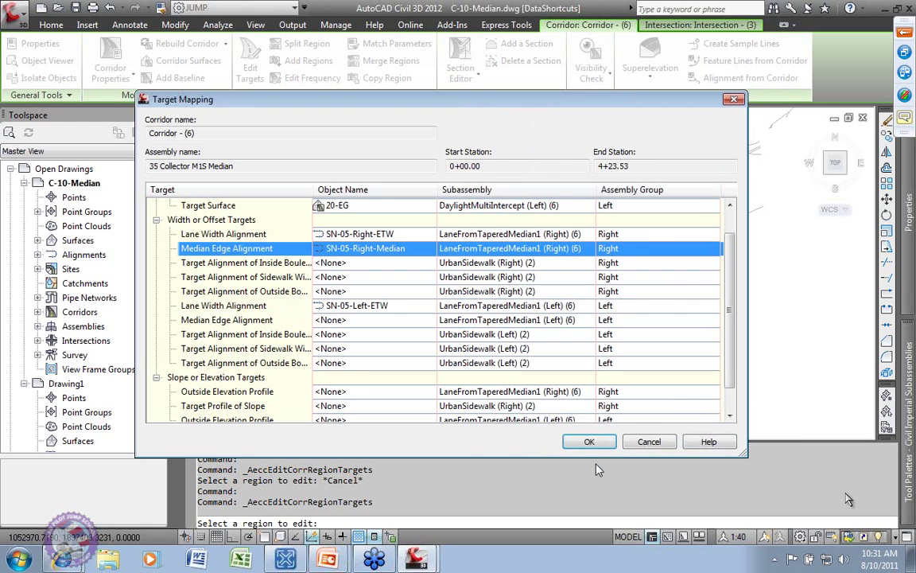
- Set the median edge target of the left LaneFromTaperedMedian1 subassembly to the SN-05-Left-Median alignment and apply the region's target mapping
{"action": "left_click", "coordinate": [340, 321]}
{"action": "left_click_drag", "start_coordinate": [669, 183], "coordinate": [670, 202]}
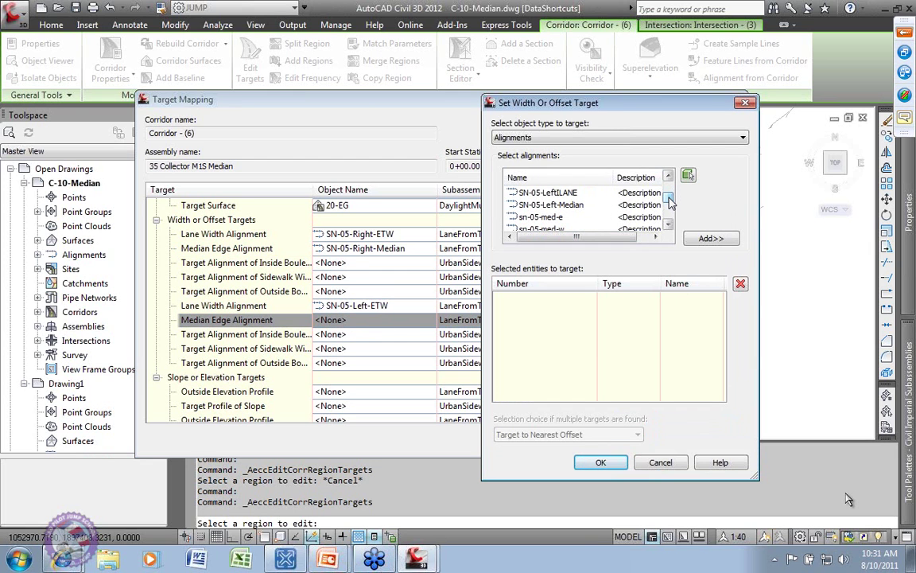
{"action": "left_click", "coordinate": [551, 204]}
{"action": "left_click", "coordinate": [711, 238]}
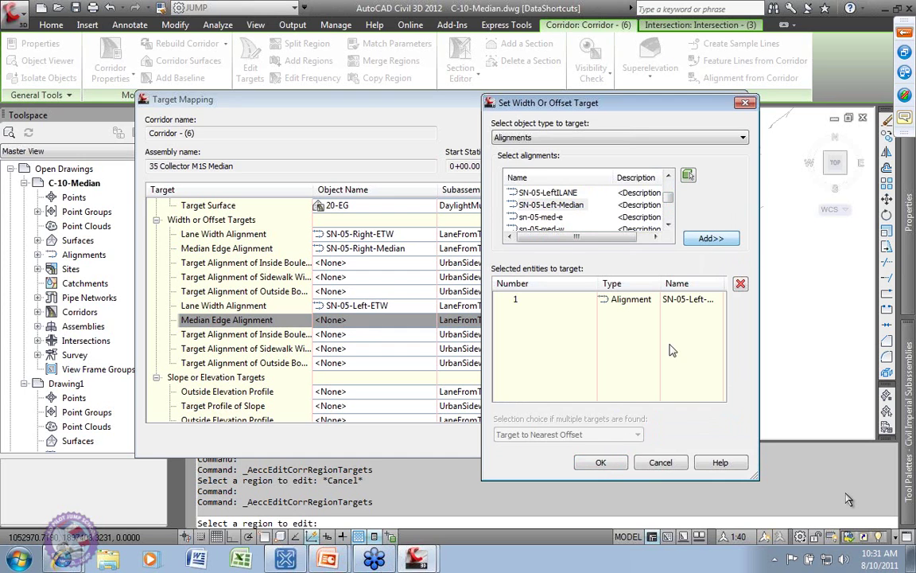
{"action": "left_click", "coordinate": [603, 464]}
{"action": "left_click", "coordinate": [590, 442]}
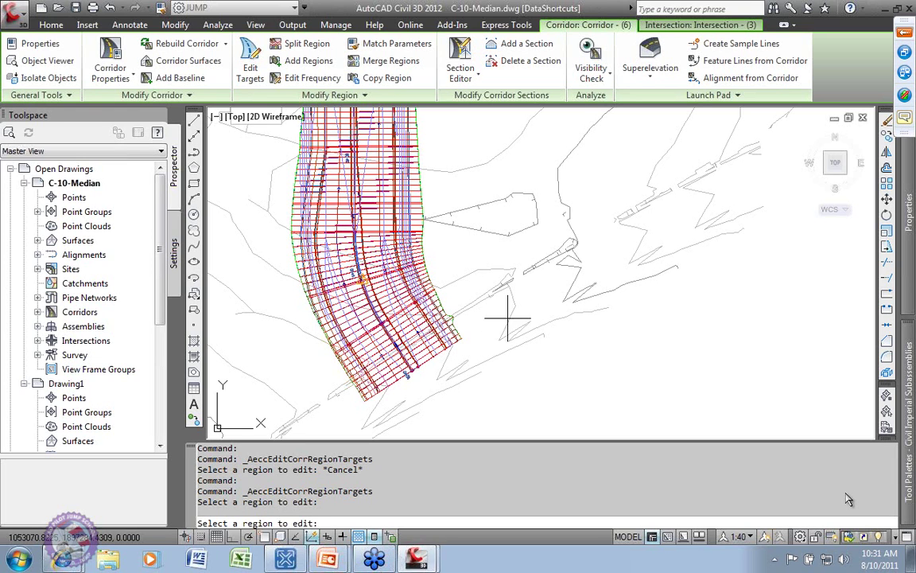
{"action": "key", "text": "Escape"}
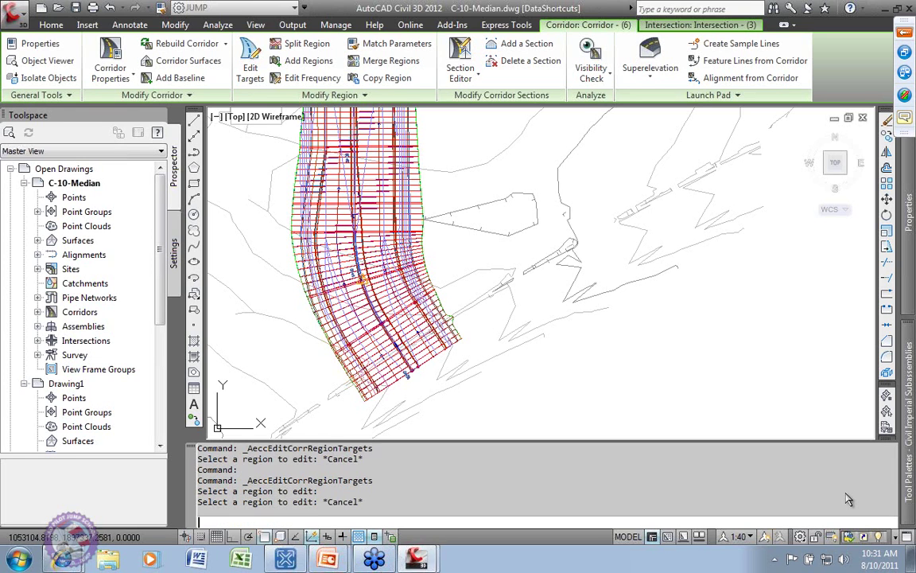
- Open the corridor in the section editor and view the SN-05 baseline's cross section at station 0+00
{"action": "mouse_move", "coordinate": [401, 313]}
{"action": "left_click", "coordinate": [460, 64]}
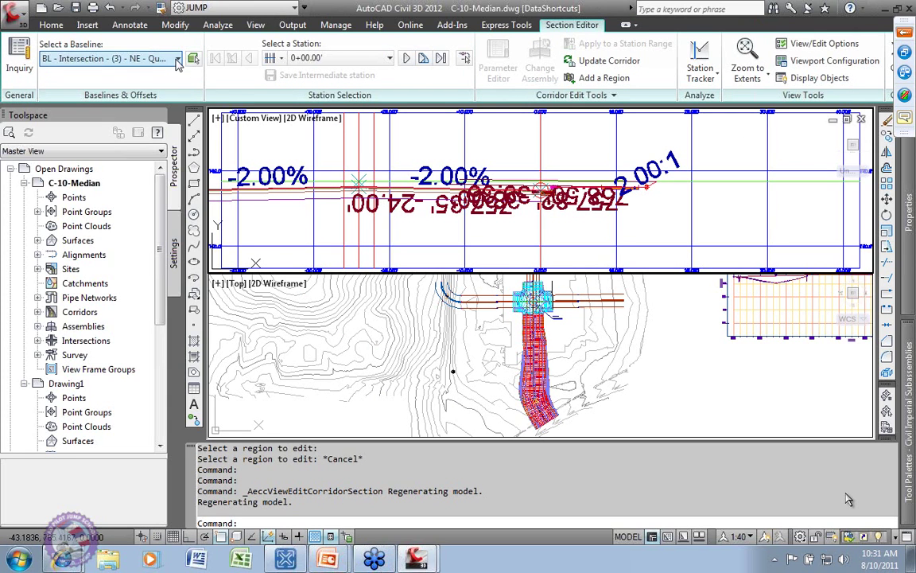
{"action": "left_click", "coordinate": [164, 58]}
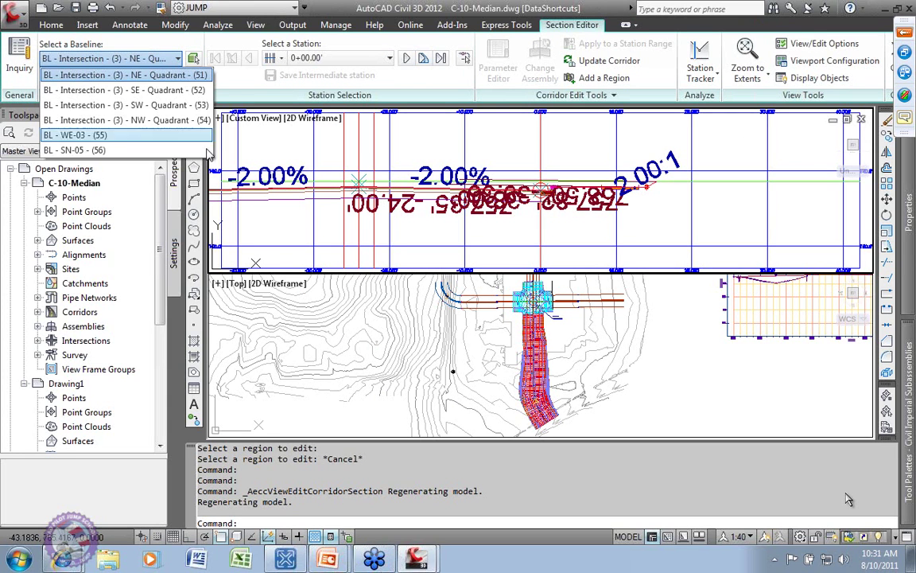
{"action": "left_click", "coordinate": [98, 150]}
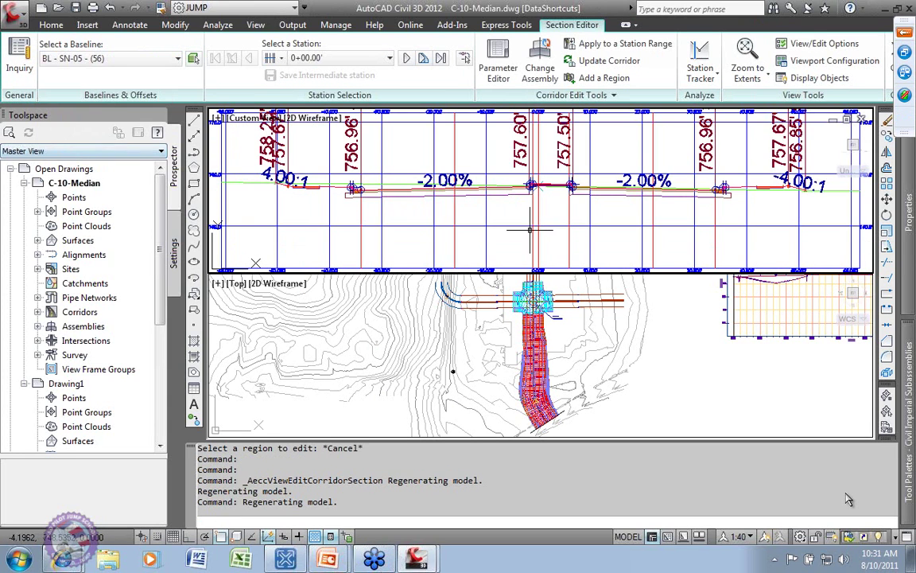
{"action": "middle_click_drag", "start_coordinate": [560, 219], "coordinate": [556, 222]}
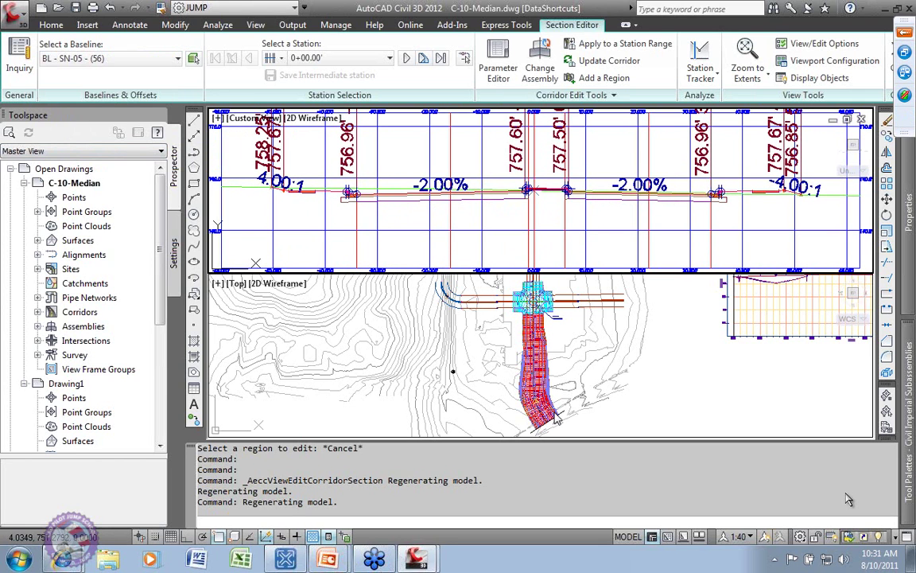
{"action": "scroll", "coordinate": [541, 210], "scroll_direction": "up", "scroll_amount": 2}
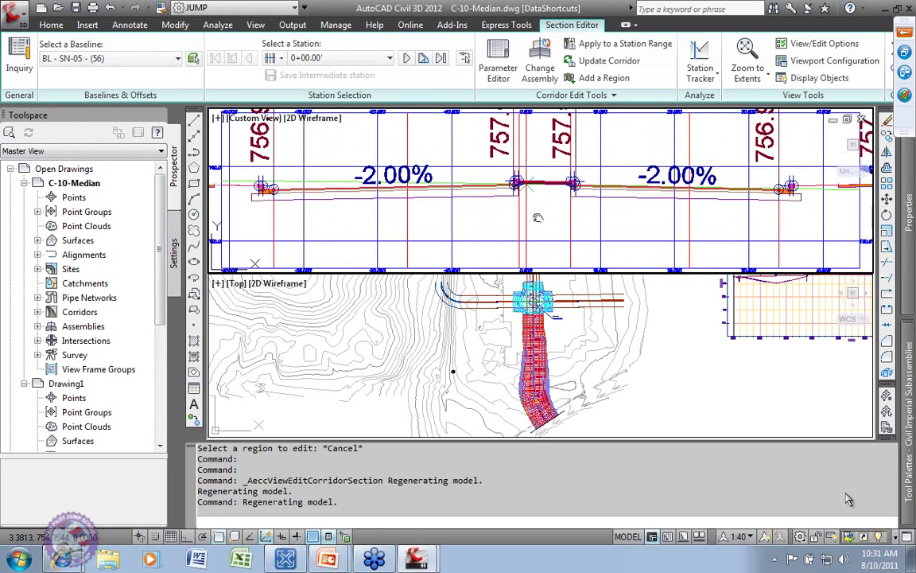
{"action": "middle_click_drag", "start_coordinate": [537, 218], "coordinate": [525, 222]}
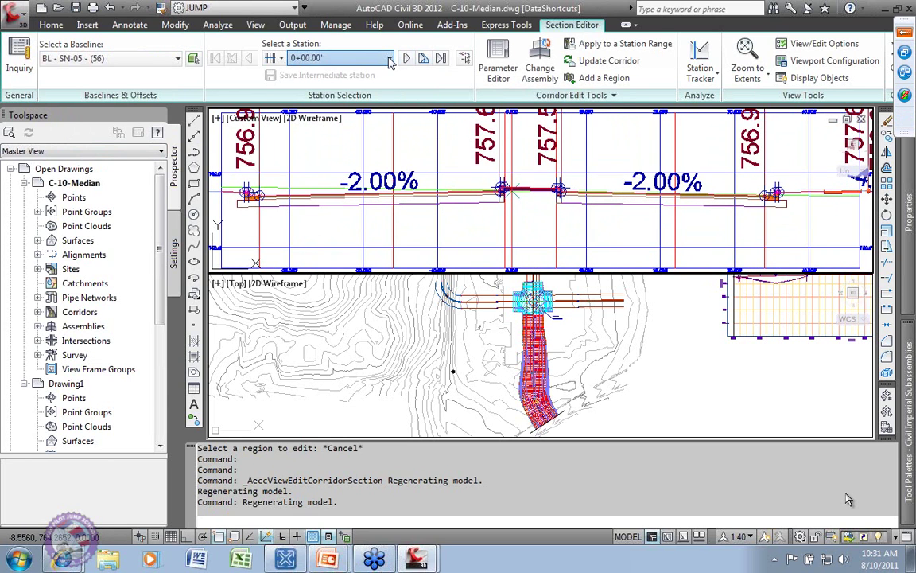
- View the SN-05 cross sections at stations 1+45, 1+00 and 0+90 in turn
{"action": "left_click", "coordinate": [389, 62]}
{"action": "scroll", "coordinate": [358, 144], "scroll_direction": "down", "scroll_amount": 8}
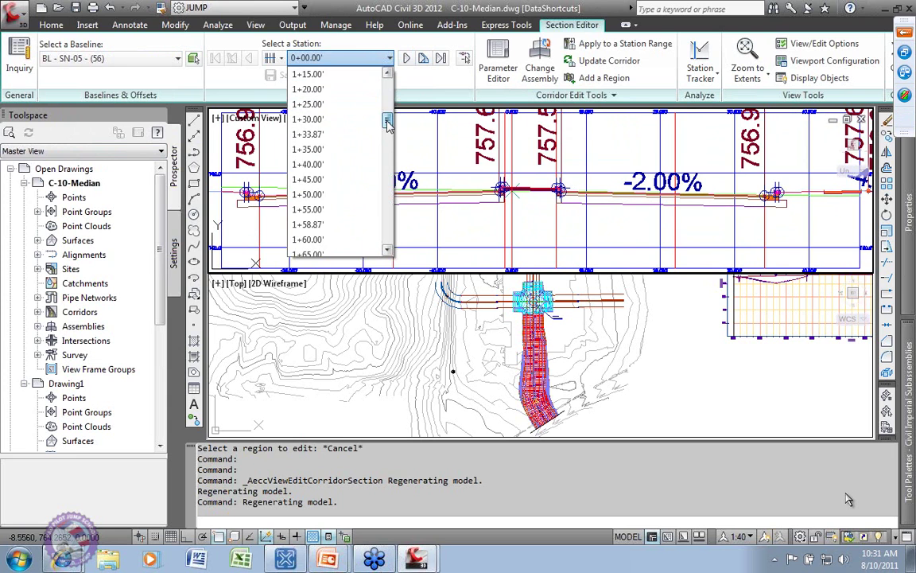
{"action": "left_click", "coordinate": [334, 179]}
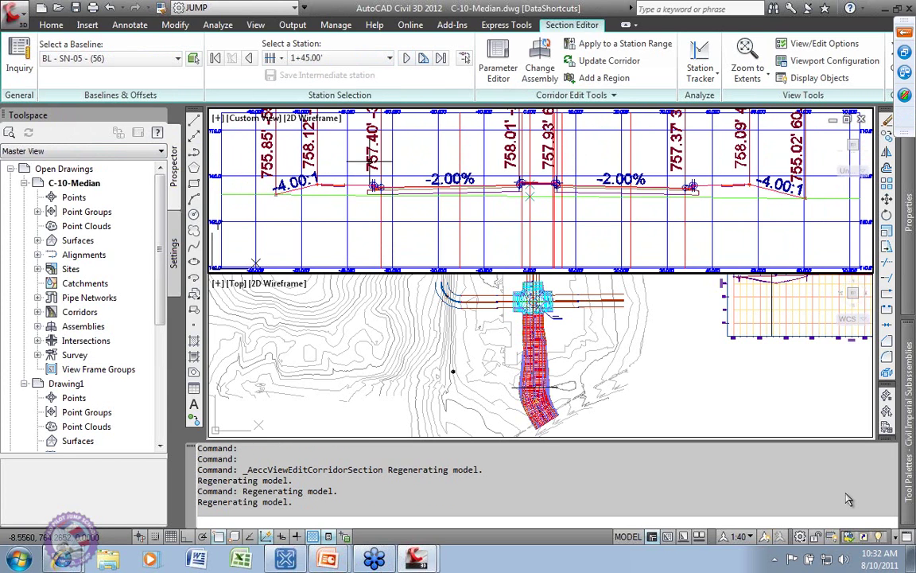
{"action": "left_click", "coordinate": [338, 58]}
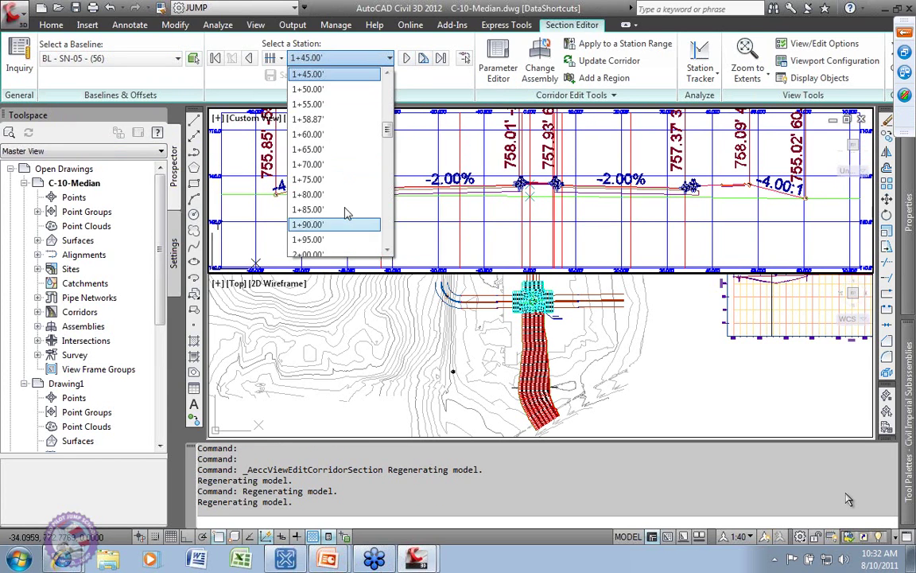
{"action": "left_click_drag", "start_coordinate": [385, 132], "coordinate": [388, 115]}
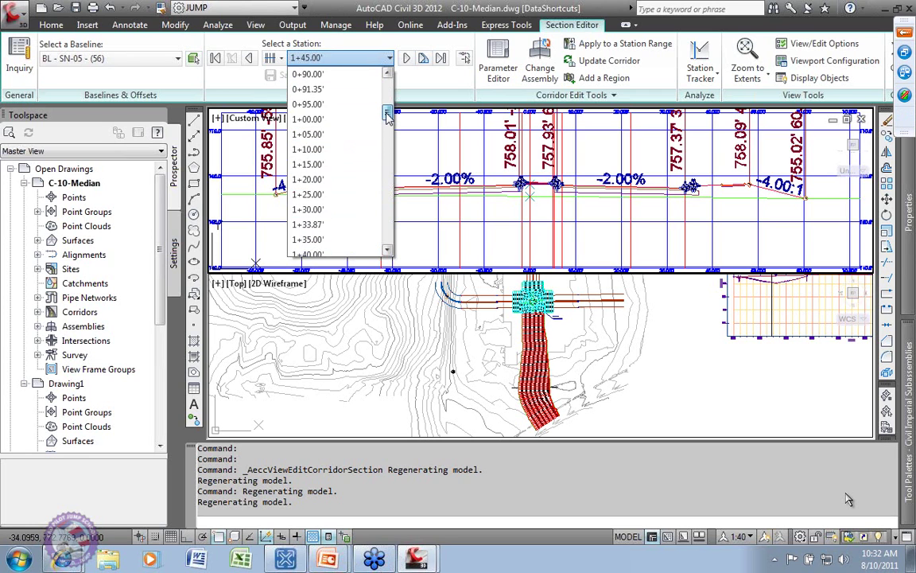
{"action": "left_click", "coordinate": [306, 119]}
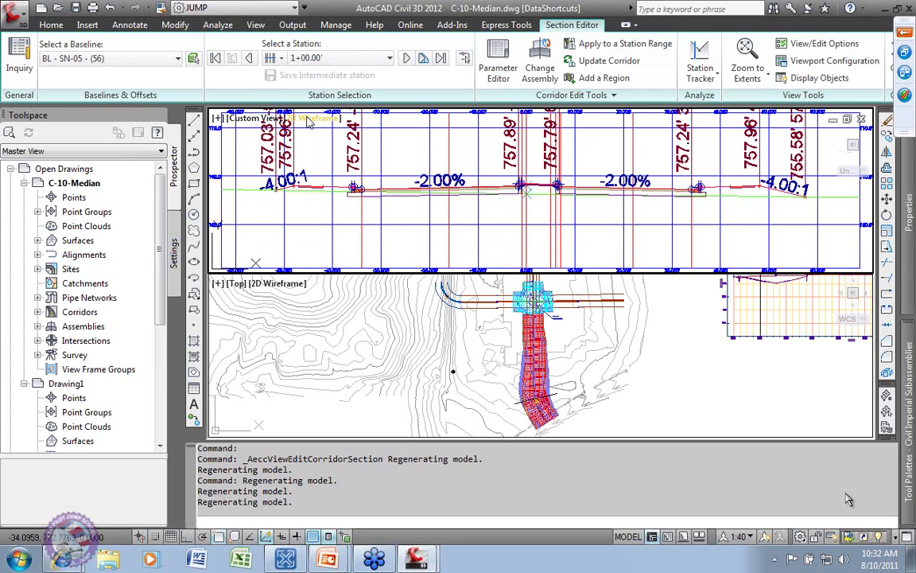
{"action": "left_click", "coordinate": [347, 59]}
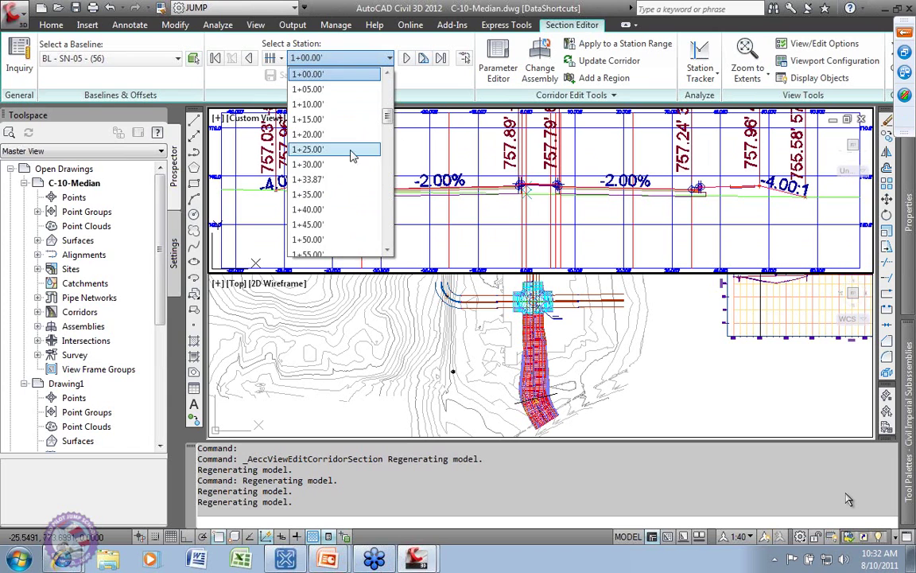
{"action": "scroll", "coordinate": [350, 116], "scroll_direction": "up", "scroll_amount": 3}
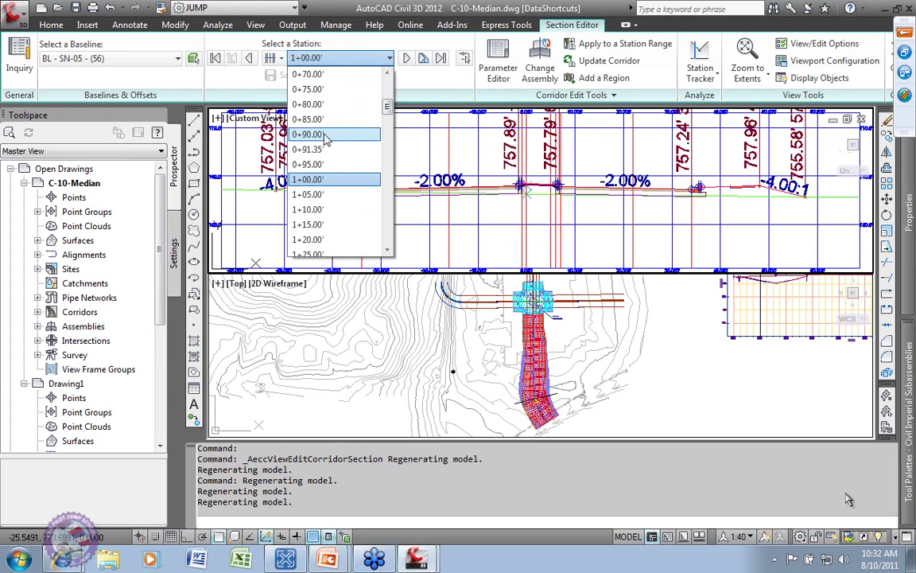
{"action": "left_click", "coordinate": [319, 134]}
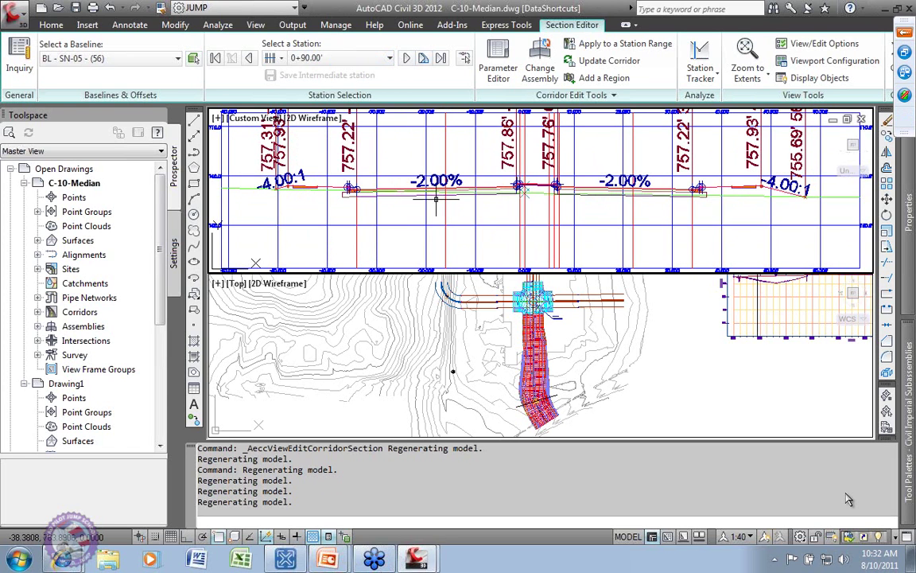
- Advance through the SN-05 cross sections station by station from 0+90 to 3+00, examining the lane and median widths
{"action": "left_click", "coordinate": [406, 59]}
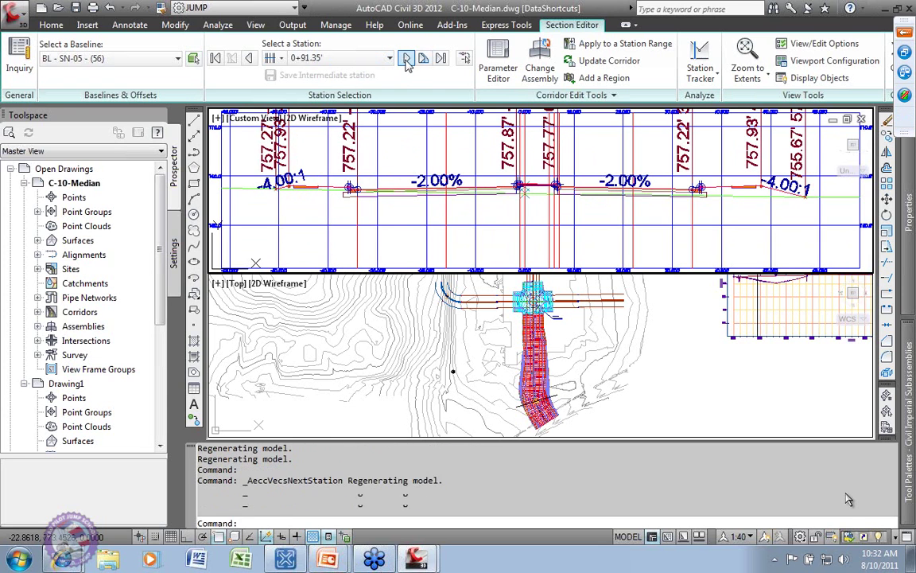
{"action": "left_click", "coordinate": [405, 59]}
{"action": "left_click", "coordinate": [406, 59]}
{"action": "left_click", "coordinate": [406, 59]}
{"action": "left_click", "coordinate": [406, 59]}
{"action": "left_click", "coordinate": [406, 60]}
{"action": "left_click", "coordinate": [406, 60]}
{"action": "left_click", "coordinate": [407, 60]}
{"action": "left_click", "coordinate": [407, 61]}
{"action": "left_click", "coordinate": [408, 61]}
{"action": "left_click", "coordinate": [408, 60]}
{"action": "left_click", "coordinate": [407, 61]}
{"action": "left_click", "coordinate": [407, 60]}
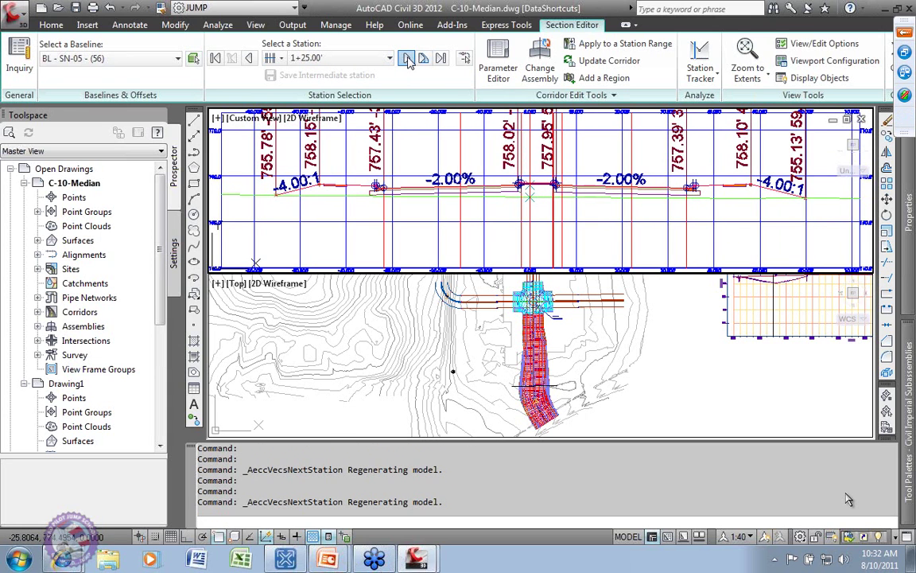
{"action": "left_click", "coordinate": [407, 60]}
{"action": "left_click", "coordinate": [408, 60]}
{"action": "left_click", "coordinate": [407, 61]}
{"action": "left_click", "coordinate": [407, 60]}
{"action": "left_click", "coordinate": [407, 60]}
{"action": "left_click", "coordinate": [408, 60]}
{"action": "left_click", "coordinate": [407, 60]}
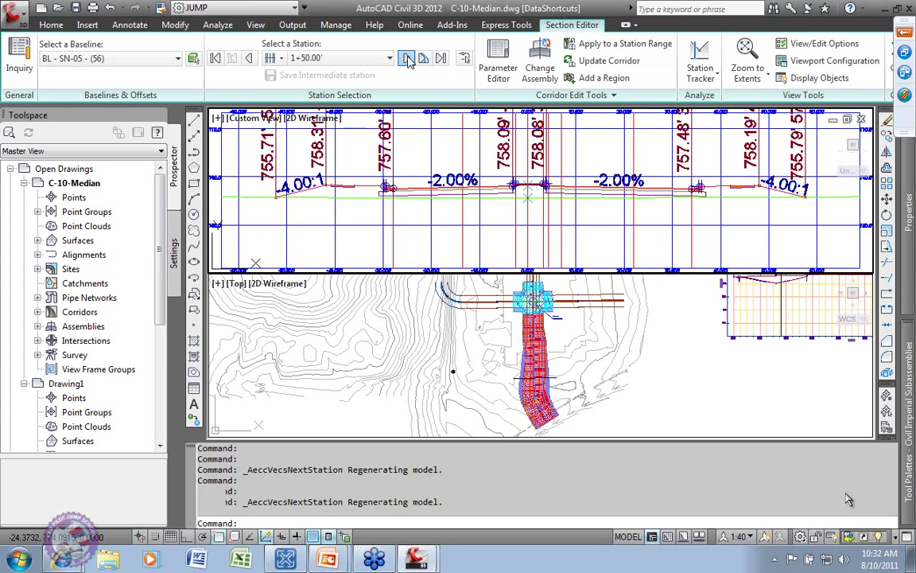
{"action": "left_click", "coordinate": [407, 61]}
{"action": "left_click", "coordinate": [407, 61]}
{"action": "left_click", "coordinate": [408, 60]}
{"action": "left_click", "coordinate": [407, 61]}
{"action": "left_click", "coordinate": [408, 61]}
{"action": "left_click", "coordinate": [407, 60]}
{"action": "left_click", "coordinate": [407, 61]}
{"action": "left_click", "coordinate": [407, 61]}
{"action": "left_click", "coordinate": [407, 59]}
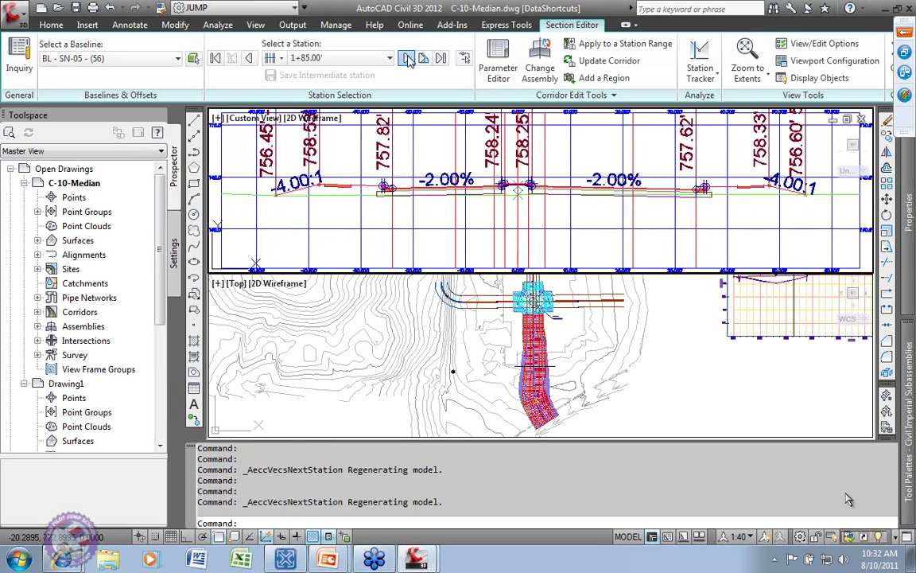
{"action": "left_click", "coordinate": [407, 60]}
{"action": "left_click", "coordinate": [407, 60]}
{"action": "left_click", "coordinate": [407, 60]}
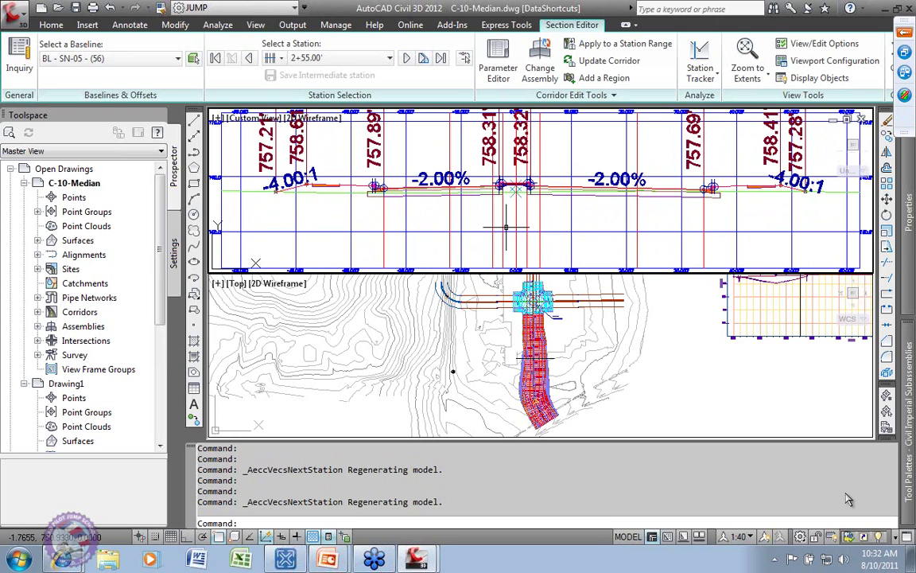
{"action": "left_click", "coordinate": [407, 59]}
{"action": "left_click", "coordinate": [406, 59]}
{"action": "left_click", "coordinate": [406, 59]}
{"action": "left_click", "coordinate": [406, 59]}
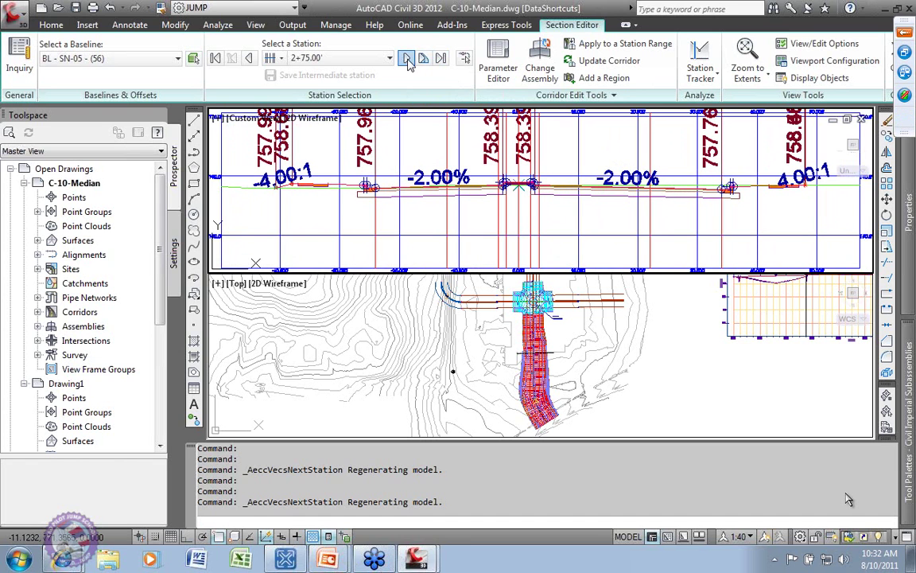
{"action": "left_click", "coordinate": [406, 59]}
{"action": "left_click", "coordinate": [407, 58]}
{"action": "left_click", "coordinate": [406, 59]}
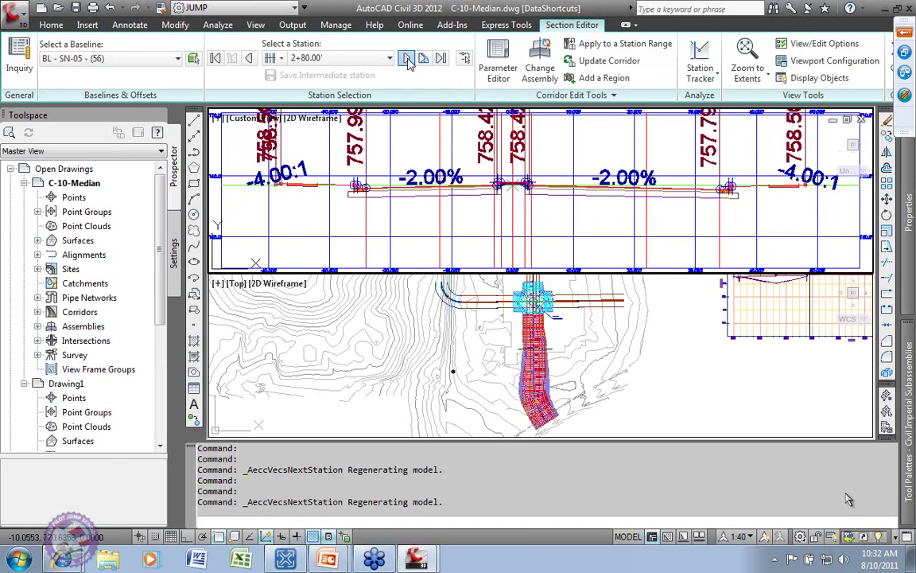
{"action": "left_click", "coordinate": [407, 59]}
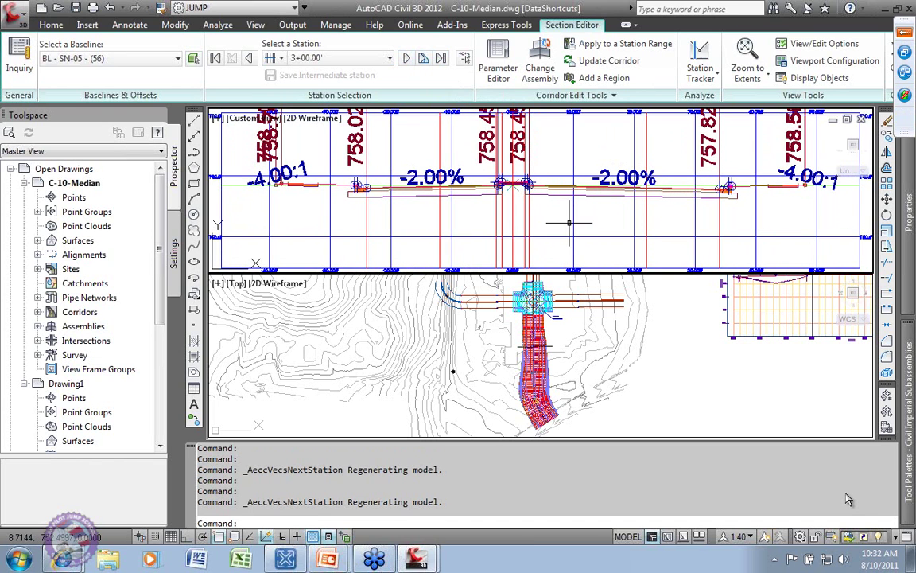
{"action": "mouse_move", "coordinate": [568, 223]}
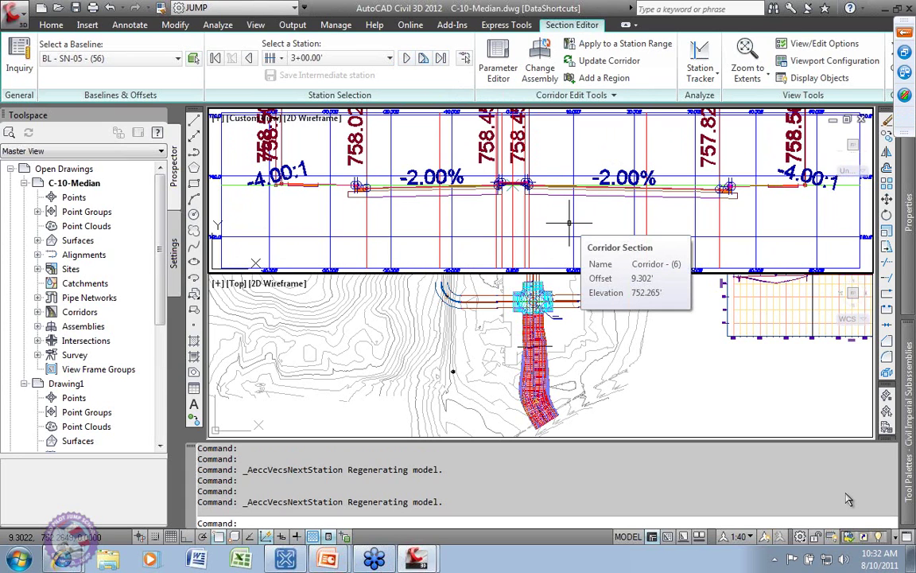
- Review the corridor section view/edit options, from the grid and text settings down to the default code set style
{"action": "left_click", "coordinate": [824, 44]}
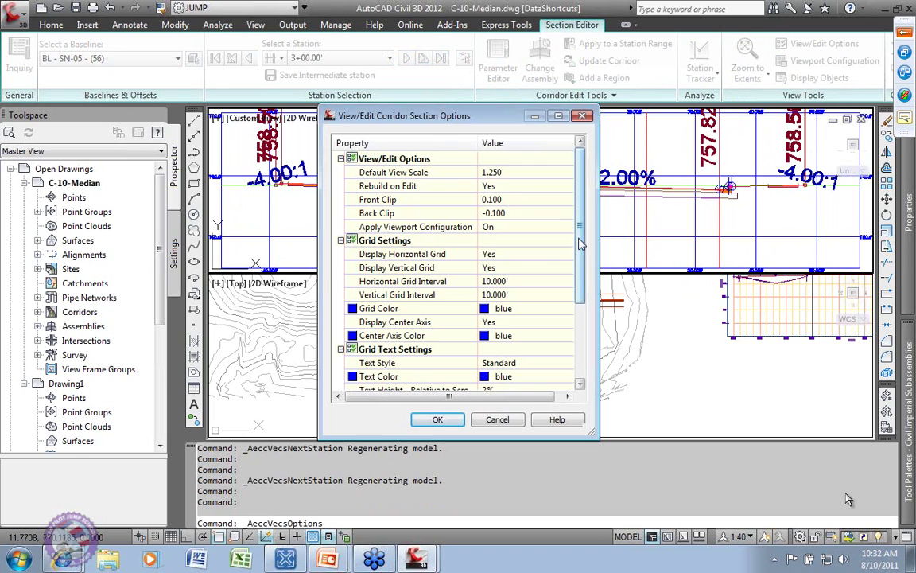
{"action": "left_click_drag", "start_coordinate": [581, 241], "coordinate": [592, 333]}
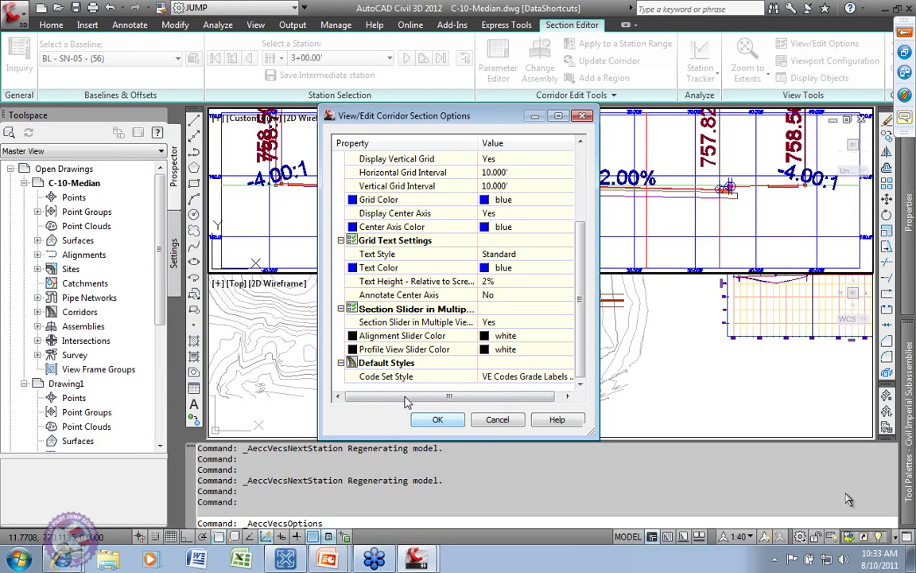
{"action": "left_click", "coordinate": [438, 419]}
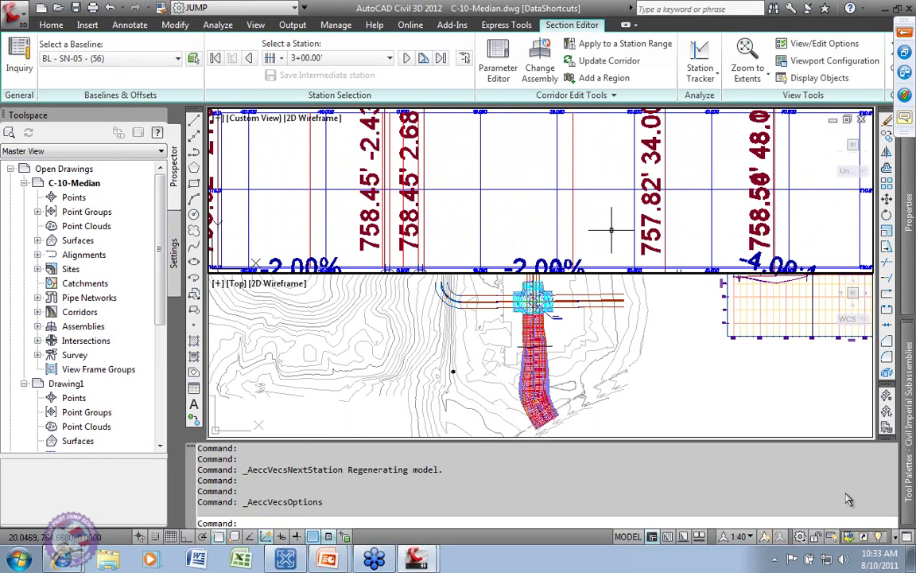
- Examine the raised median and its curbs closely in the SN-05 cross section at station 3+00
{"action": "scroll", "coordinate": [611, 231], "scroll_direction": "down", "scroll_amount": 3}
{"action": "middle_click_drag", "start_coordinate": [471, 224], "coordinate": [468, 168]}
{"action": "scroll", "coordinate": [477, 169], "scroll_direction": "up", "scroll_amount": 4}
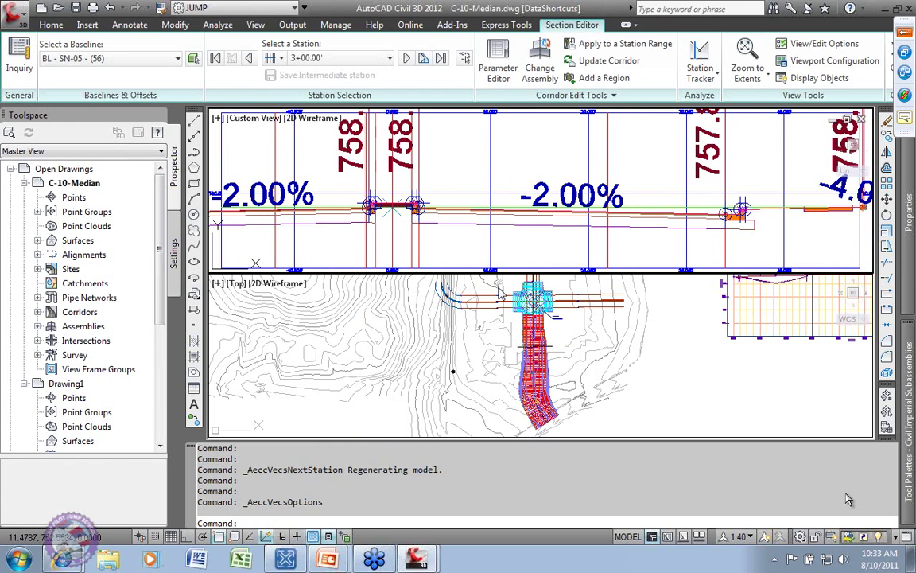
{"action": "scroll", "coordinate": [397, 215], "scroll_direction": "up", "scroll_amount": 3}
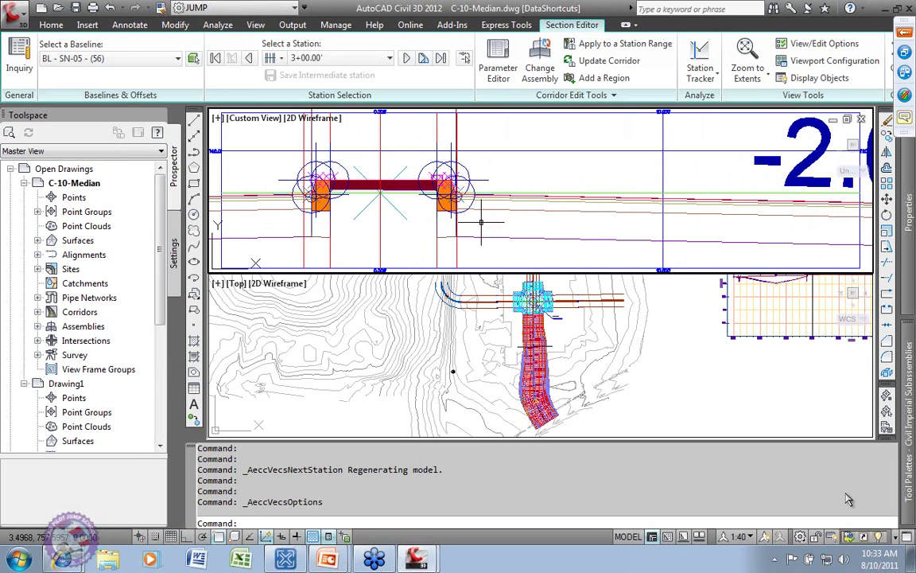
{"action": "scroll", "coordinate": [396, 215], "scroll_direction": "down", "scroll_amount": 3}
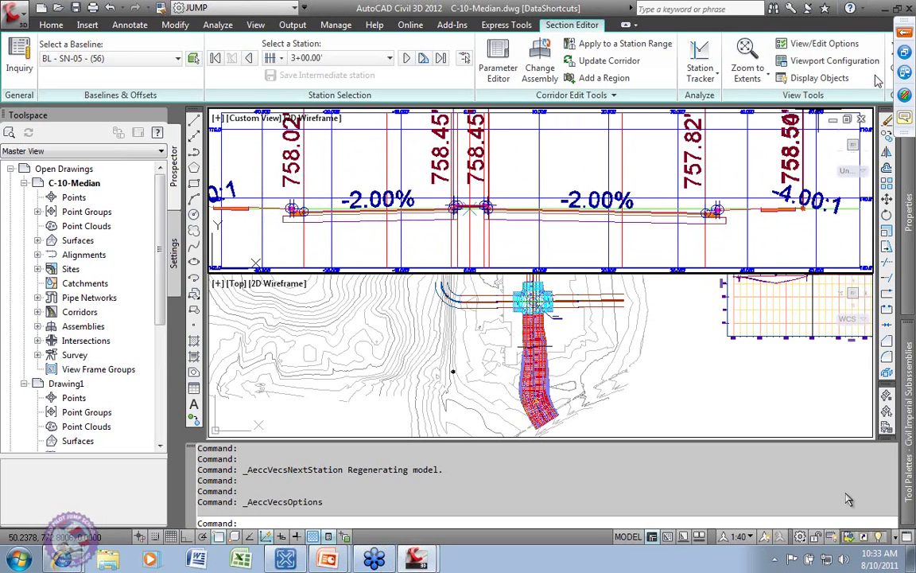
- Close the section editor and inspect the corridor's 0+00 end in plan view
{"action": "key", "text": "Escape"}
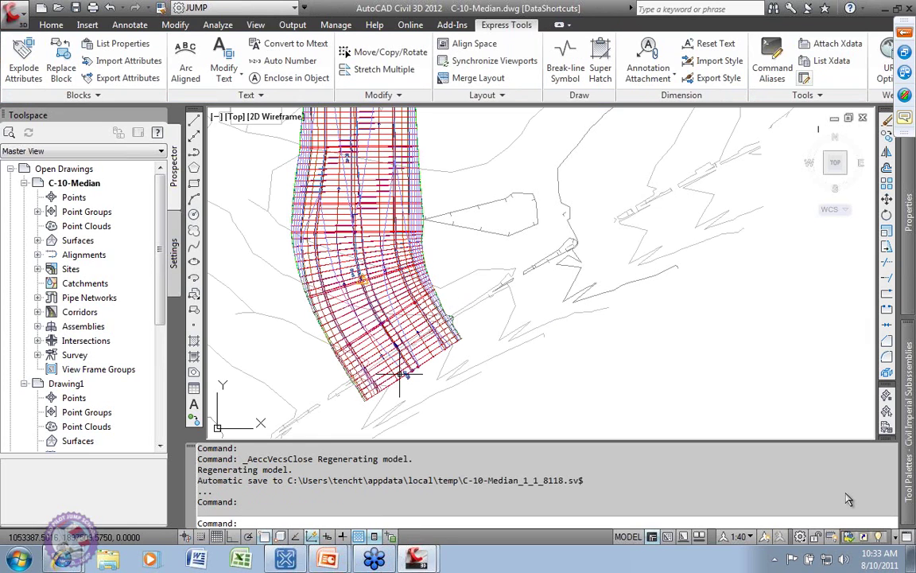
{"action": "scroll", "coordinate": [400, 374], "scroll_direction": "up", "scroll_amount": 5}
{"action": "middle_click_drag", "start_coordinate": [434, 372], "coordinate": [524, 268]}
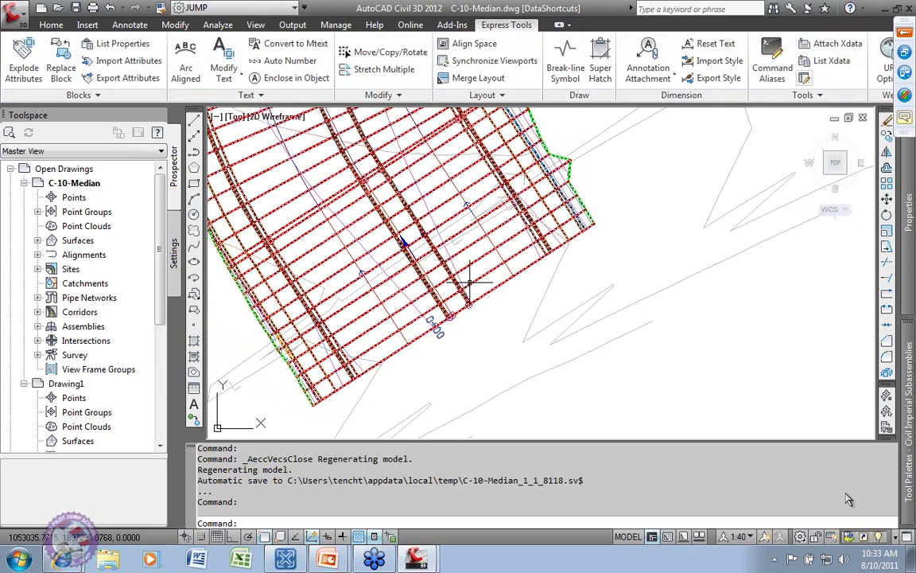
- Set the object style of the centerline alignment sn-05-med-e to (Pr)Layout - JS
{"action": "scroll", "coordinate": [491, 291], "scroll_direction": "up", "scroll_amount": 3}
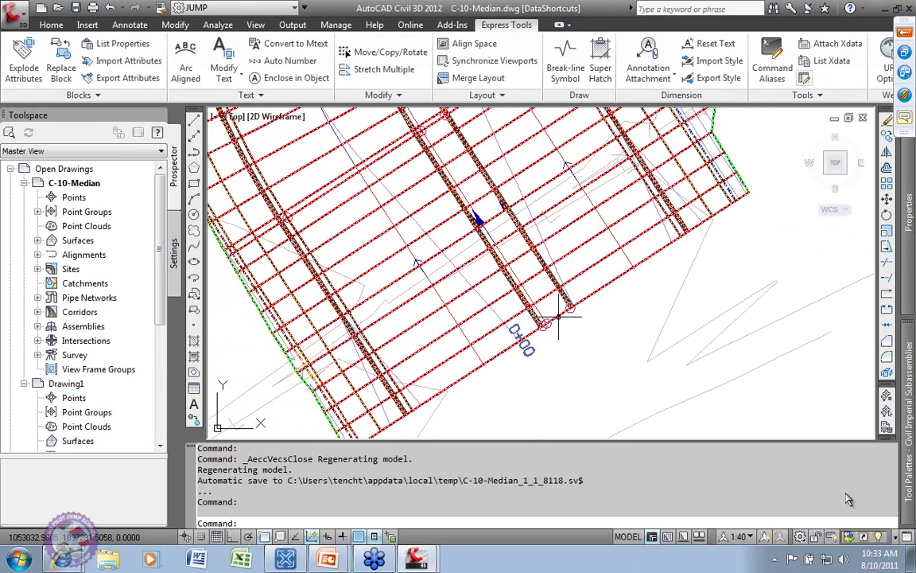
{"action": "scroll", "coordinate": [557, 317], "scroll_direction": "down", "scroll_amount": 3}
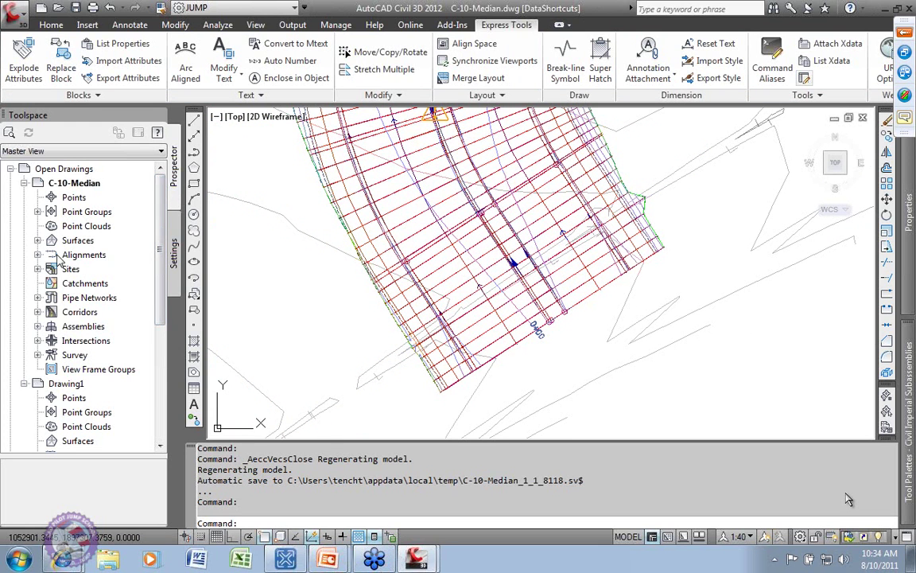
{"action": "left_click", "coordinate": [37, 255]}
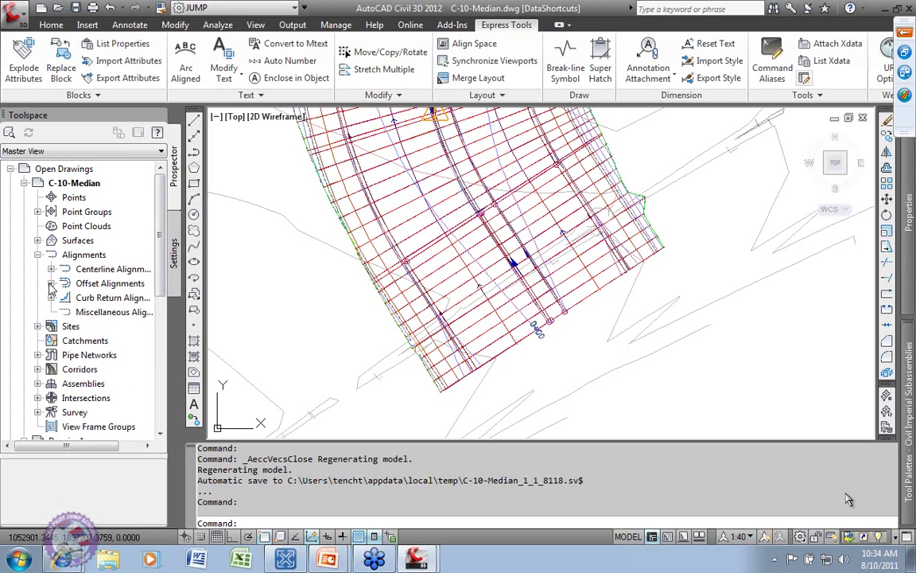
{"action": "left_click", "coordinate": [51, 269]}
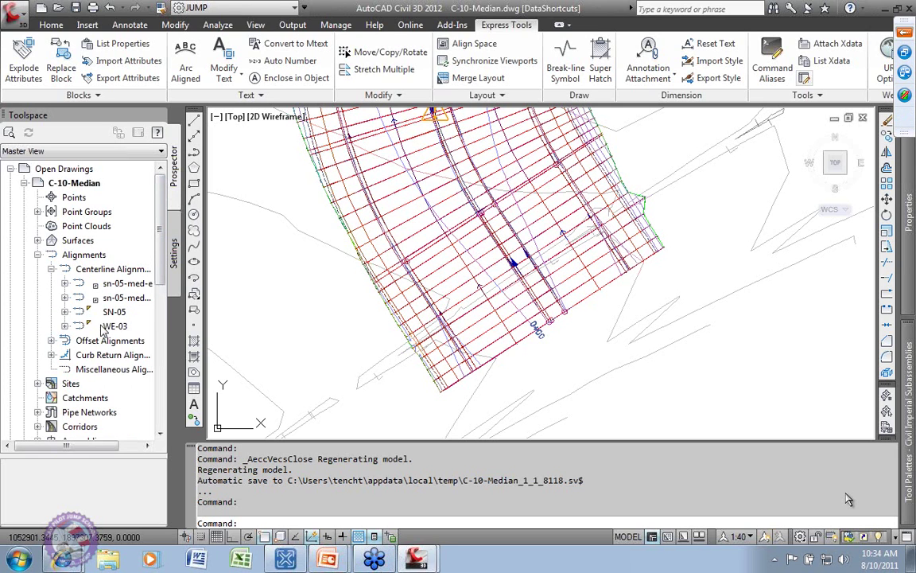
{"action": "left_click", "coordinate": [126, 285]}
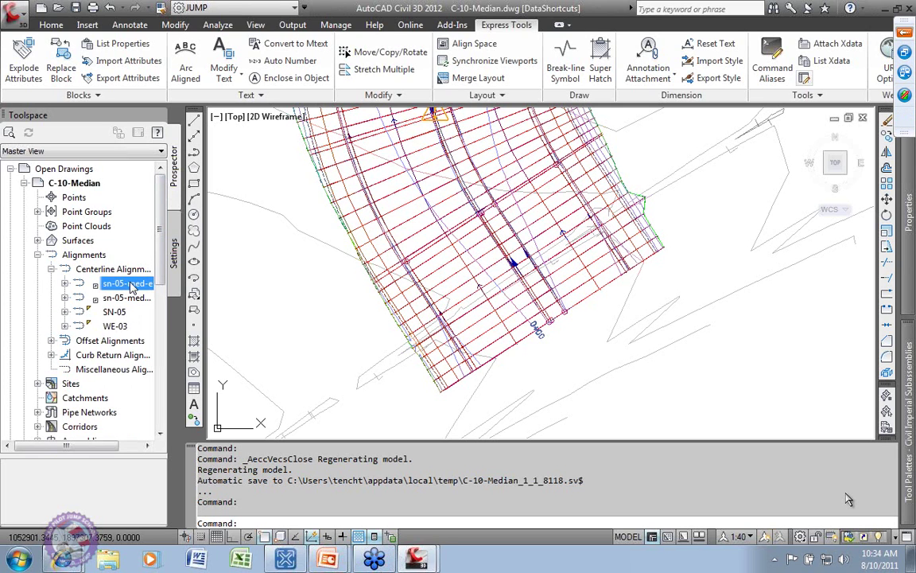
{"action": "right_click", "coordinate": [132, 288]}
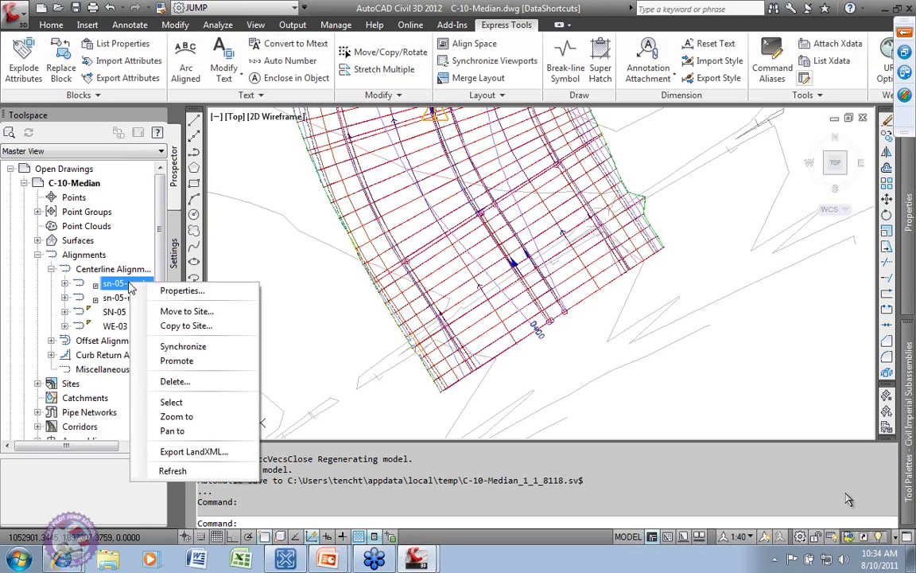
{"action": "left_click", "coordinate": [199, 291]}
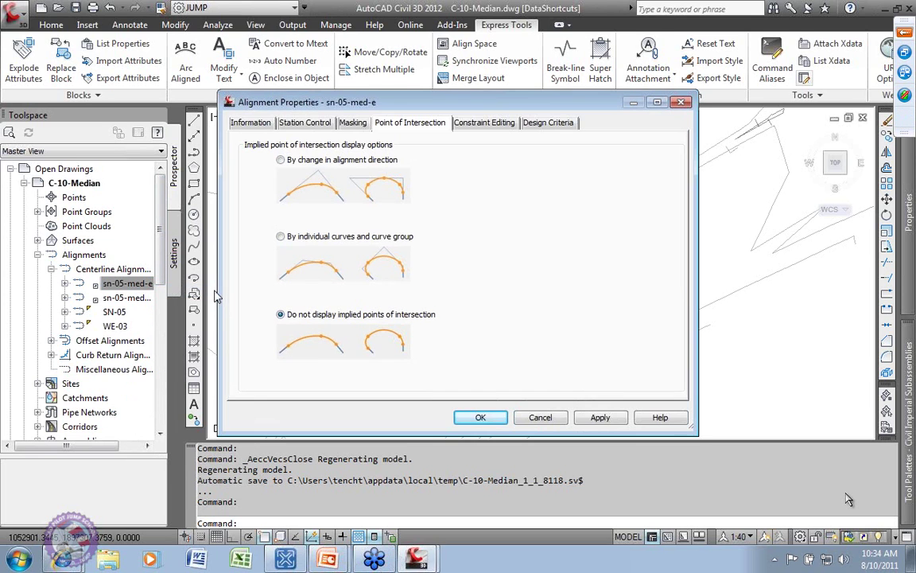
{"action": "left_click", "coordinate": [245, 122]}
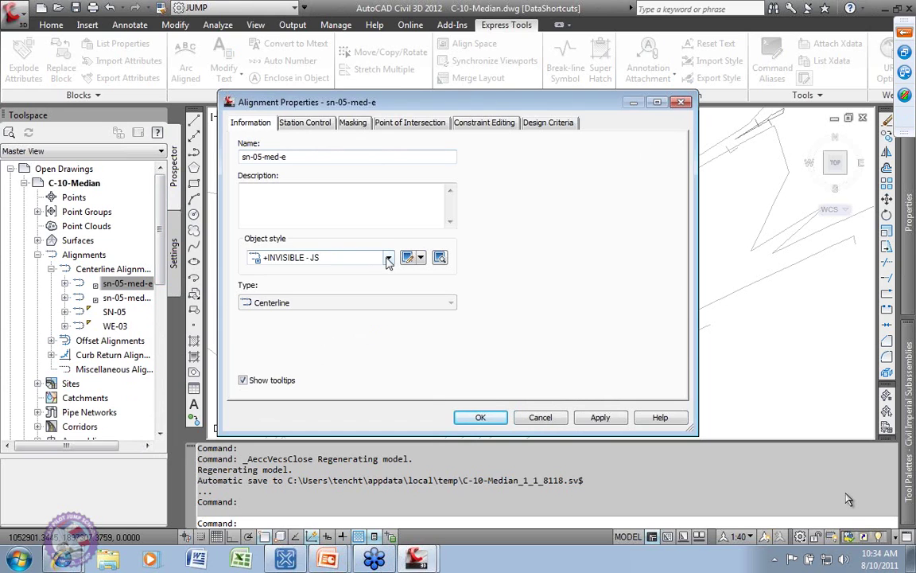
{"action": "left_click", "coordinate": [388, 259]}
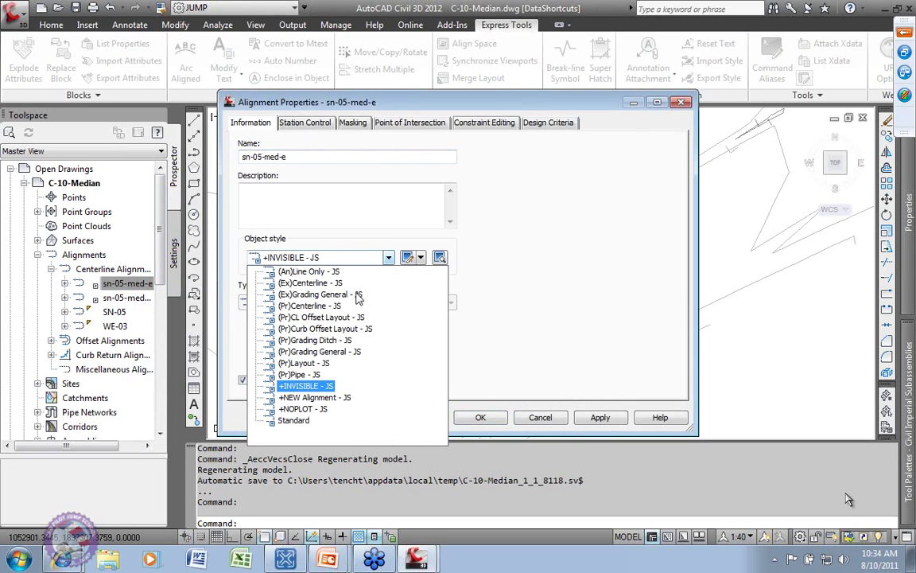
{"action": "left_click", "coordinate": [334, 305]}
{"action": "left_click", "coordinate": [389, 259]}
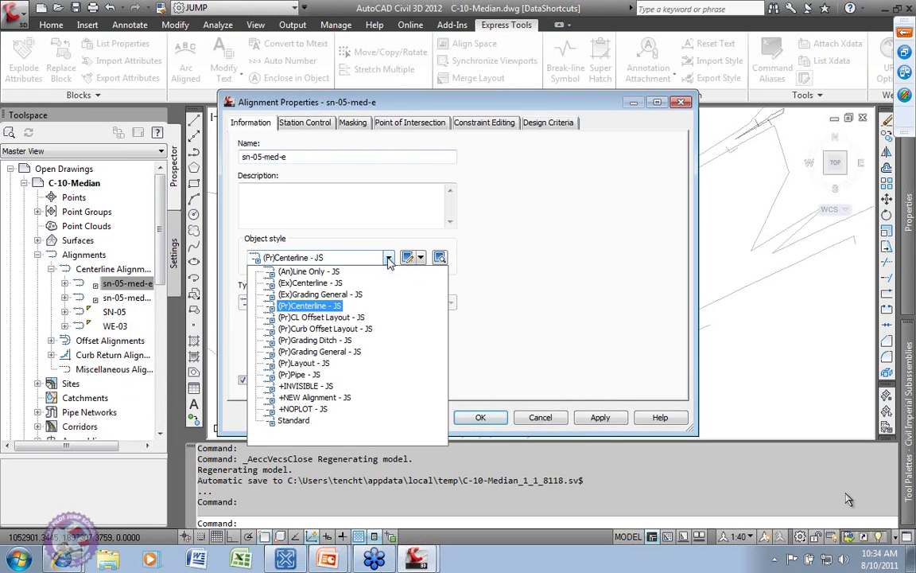
{"action": "left_click", "coordinate": [304, 363]}
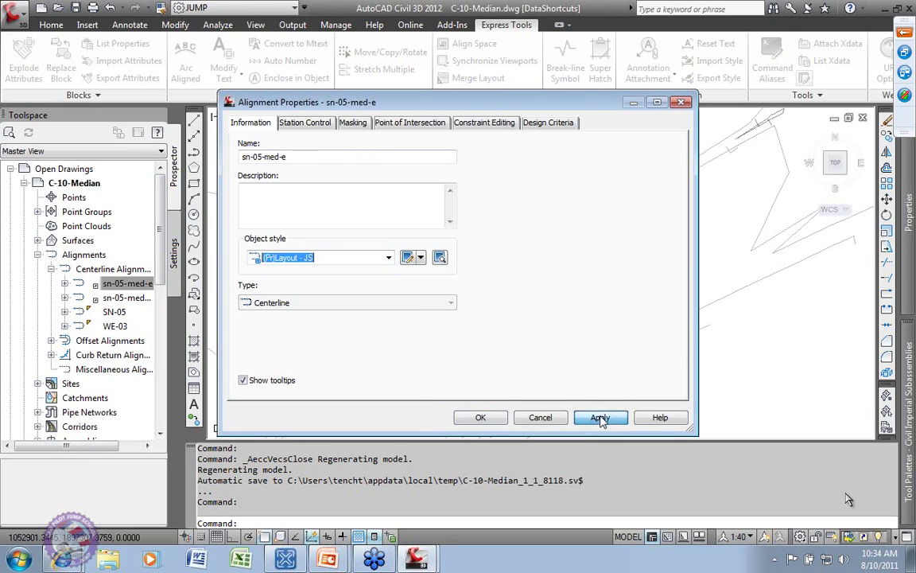
{"action": "left_click", "coordinate": [600, 418]}
{"action": "left_click", "coordinate": [481, 418]}
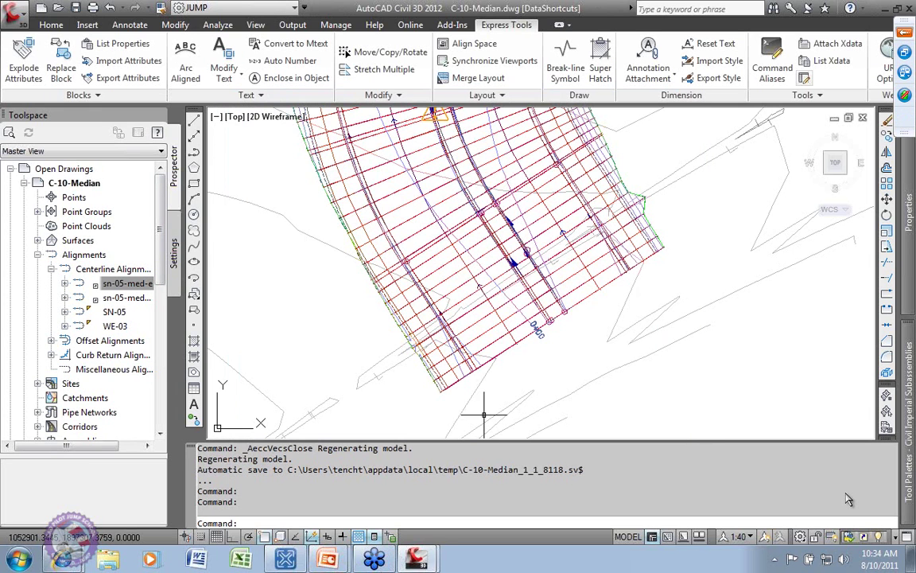
- Set the object style of the centerline alignment sn-05-med-w to (Pr)Layout - JS
{"action": "left_click", "coordinate": [123, 298]}
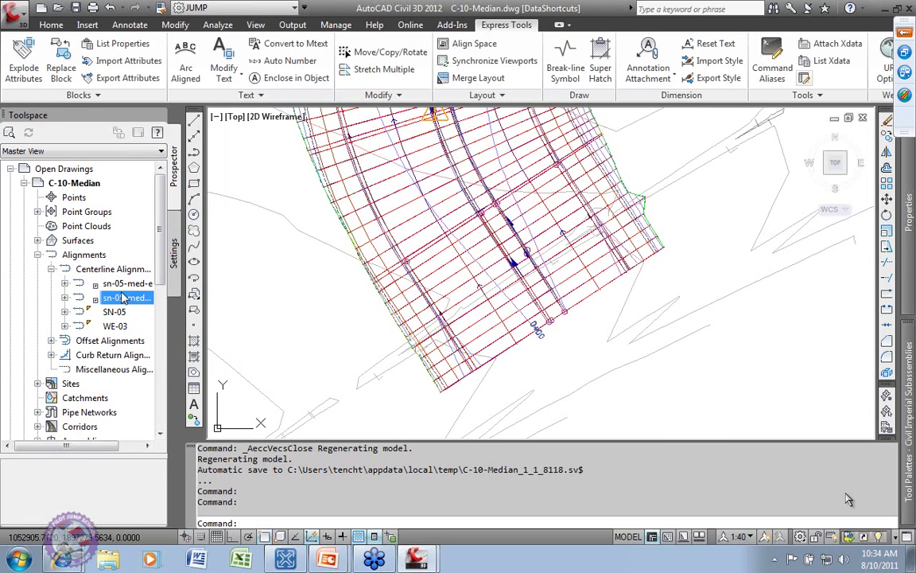
{"action": "right_click", "coordinate": [125, 298]}
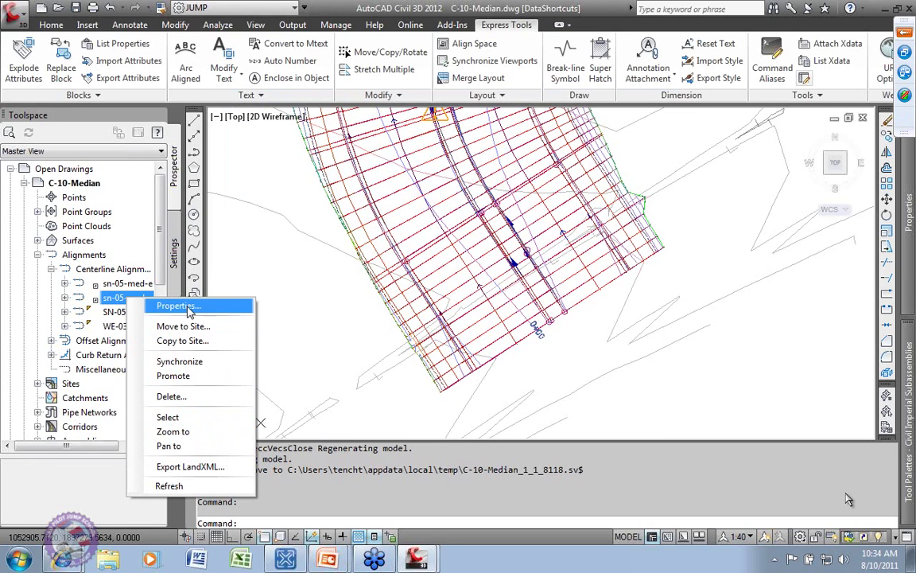
{"action": "left_click", "coordinate": [189, 309]}
{"action": "left_click", "coordinate": [388, 260]}
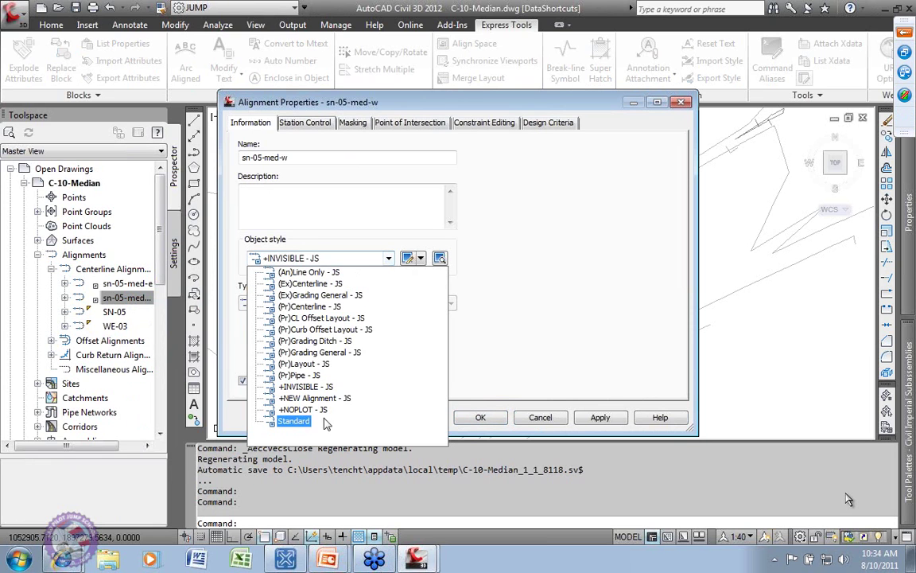
{"action": "left_click", "coordinate": [302, 364]}
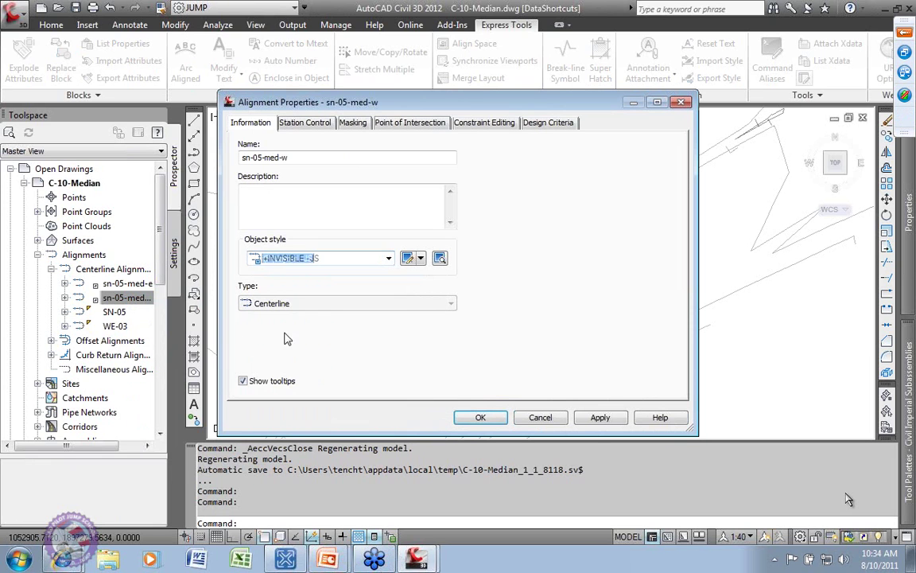
{"action": "left_click", "coordinate": [600, 418]}
{"action": "left_click", "coordinate": [482, 418]}
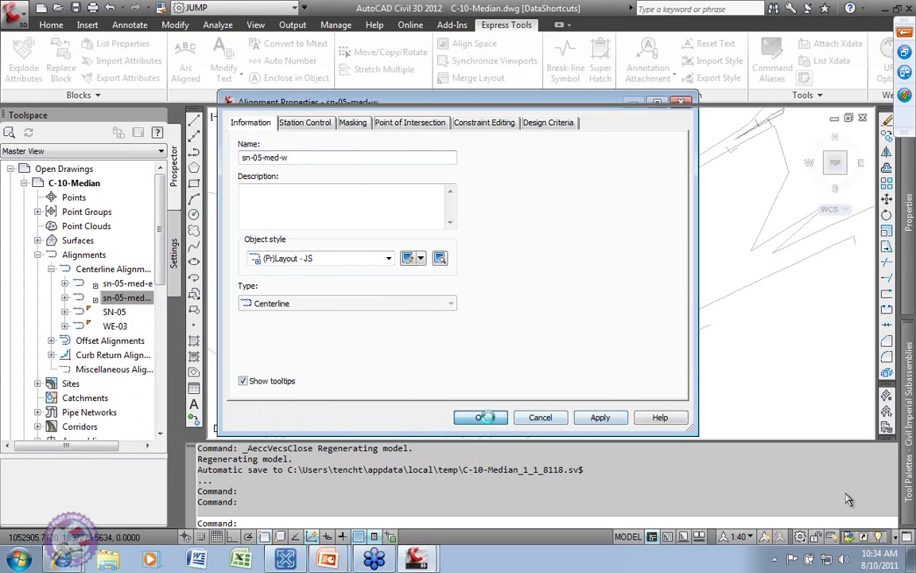
- Examine how the SN-05 median alignments follow the median edges from station 0+00 to around 2+00 in plan view
{"action": "scroll", "coordinate": [510, 226], "scroll_direction": "up", "scroll_amount": 7}
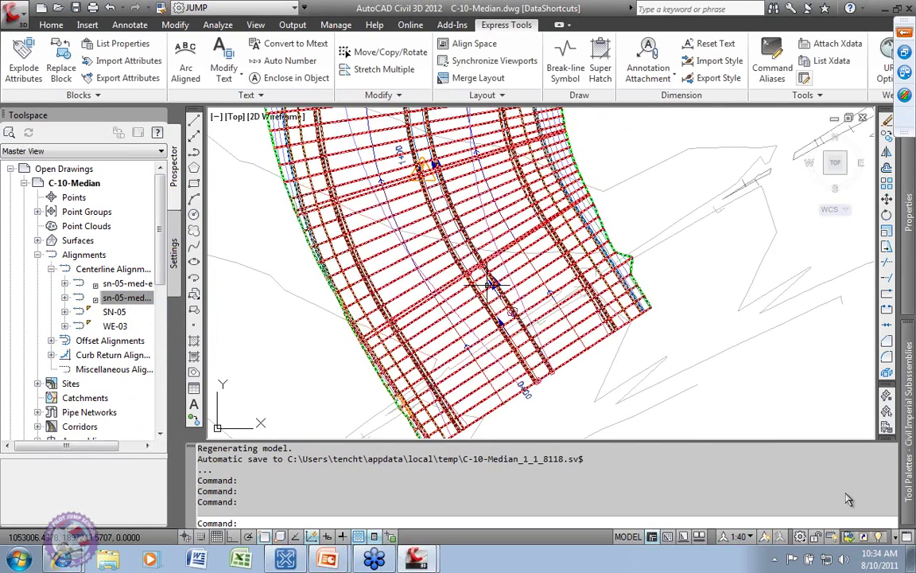
{"action": "middle_click_drag", "start_coordinate": [557, 358], "coordinate": [513, 288]}
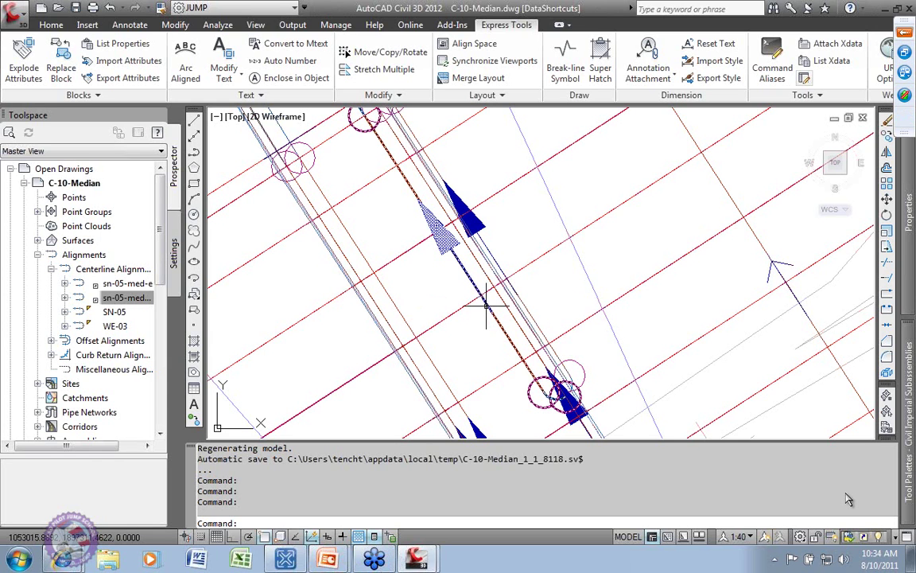
{"action": "scroll", "coordinate": [486, 306], "scroll_direction": "down", "scroll_amount": 5}
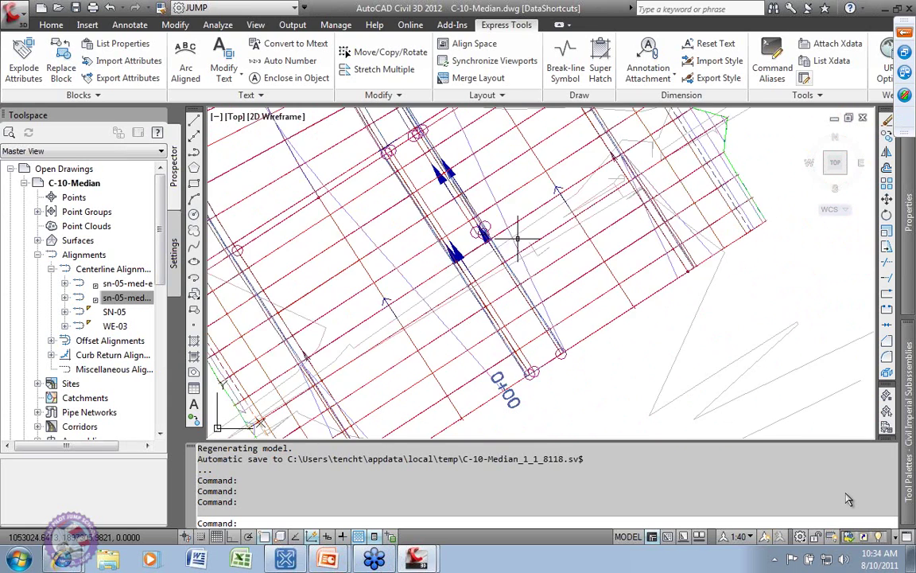
{"action": "scroll", "coordinate": [467, 200], "scroll_direction": "up", "scroll_amount": 3}
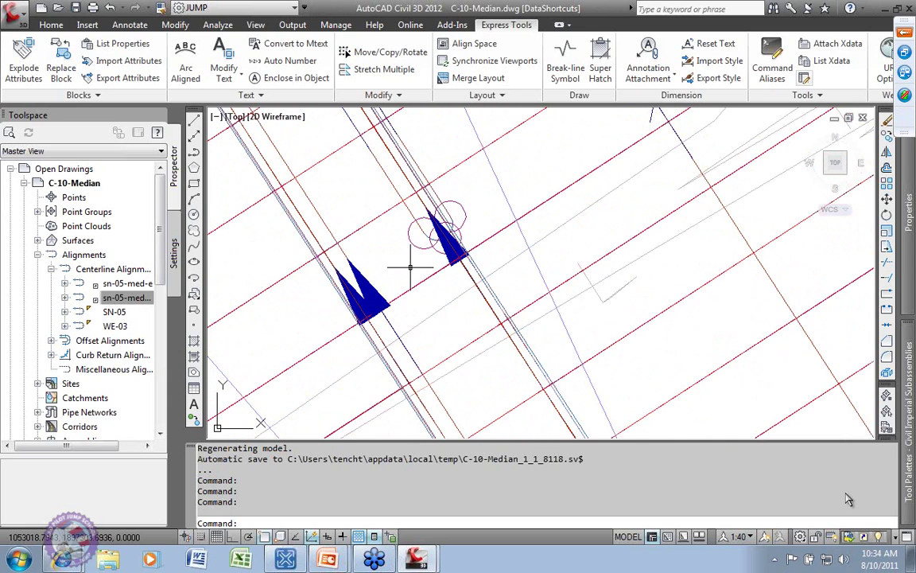
{"action": "scroll", "coordinate": [420, 253], "scroll_direction": "down", "scroll_amount": 3}
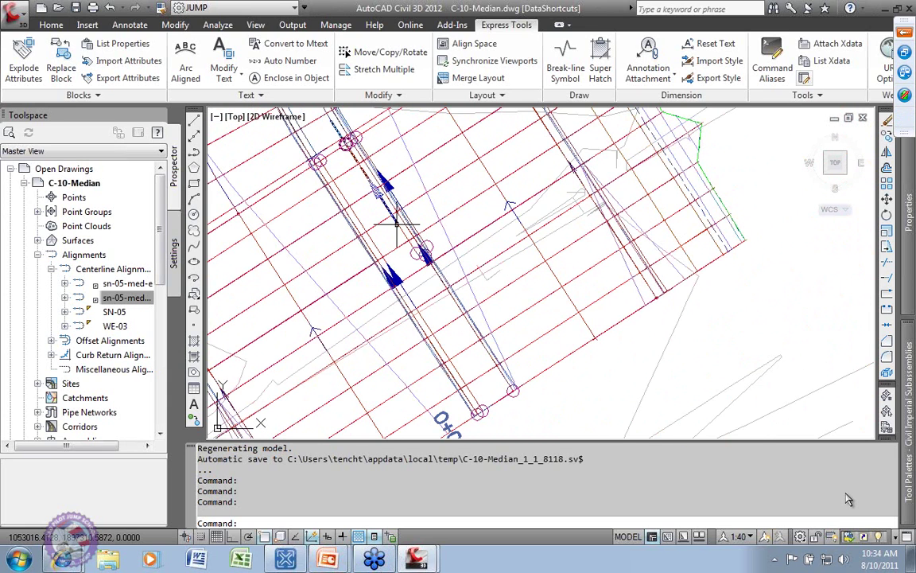
{"action": "mouse_move", "coordinate": [430, 220]}
{"action": "middle_mouse_down"}
{"action": "mouse_move", "coordinate": [441, 210]}
{"action": "mouse_move", "coordinate": [412, 244]}
{"action": "mouse_move", "coordinate": [412, 260]}
{"action": "middle_mouse_up"}
{"action": "scroll", "coordinate": [411, 253], "scroll_direction": "down", "scroll_amount": 2}
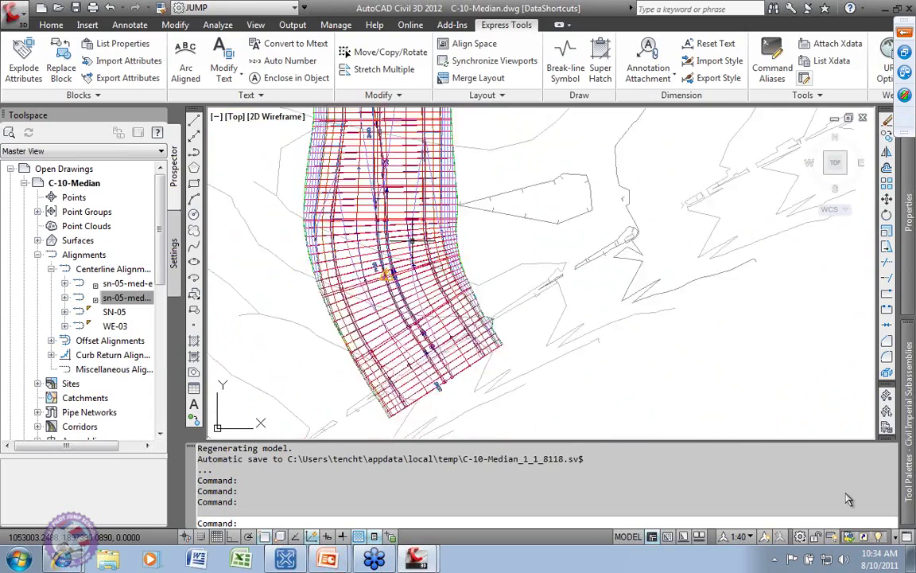
{"action": "scroll", "coordinate": [409, 253], "scroll_direction": "up", "scroll_amount": 5}
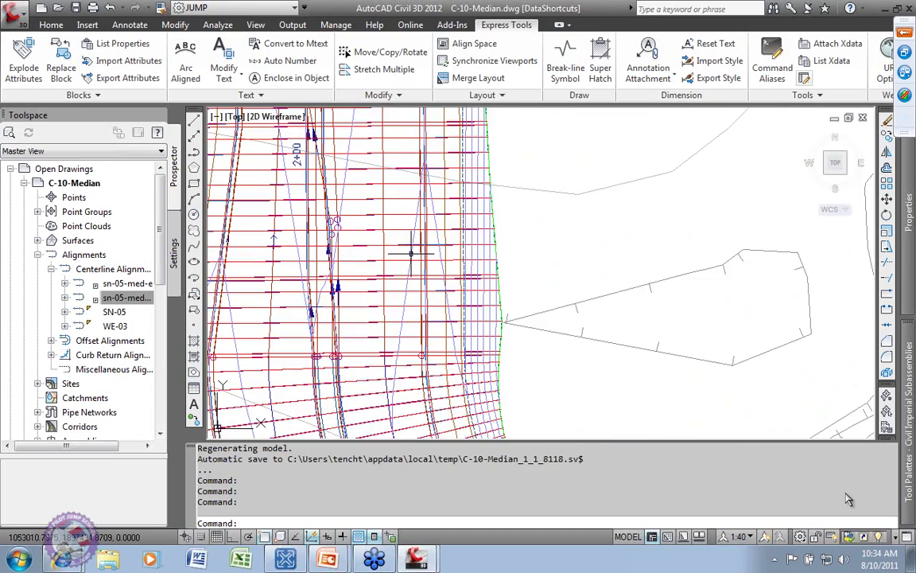
{"action": "scroll", "coordinate": [392, 246], "scroll_direction": "down", "scroll_amount": 3}
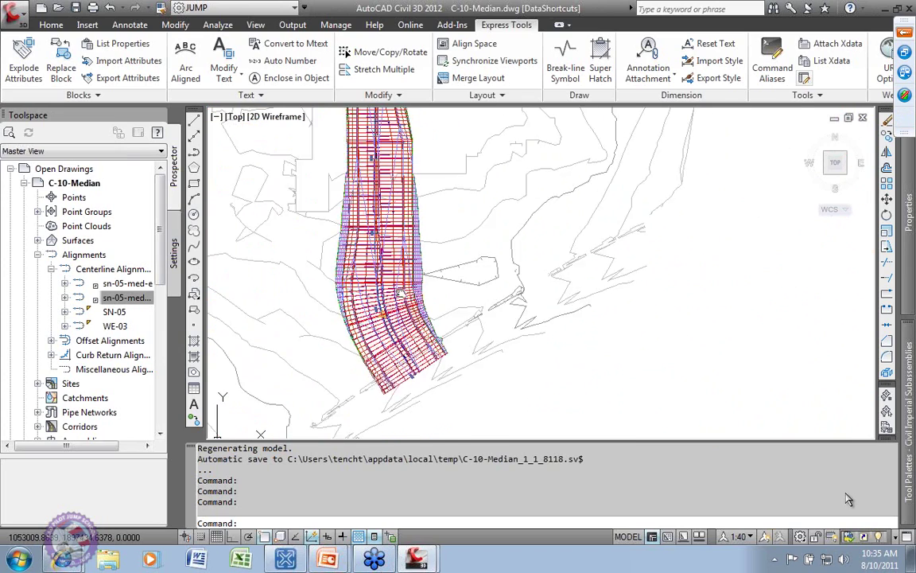
- Review the surface settings of the intersection corridor, covering the TOP surface's link data and its boundary definition, without changing them
{"action": "scroll", "coordinate": [398, 238], "scroll_direction": "up", "scroll_amount": 3}
{"action": "scroll", "coordinate": [398, 151], "scroll_direction": "up", "scroll_amount": 4}
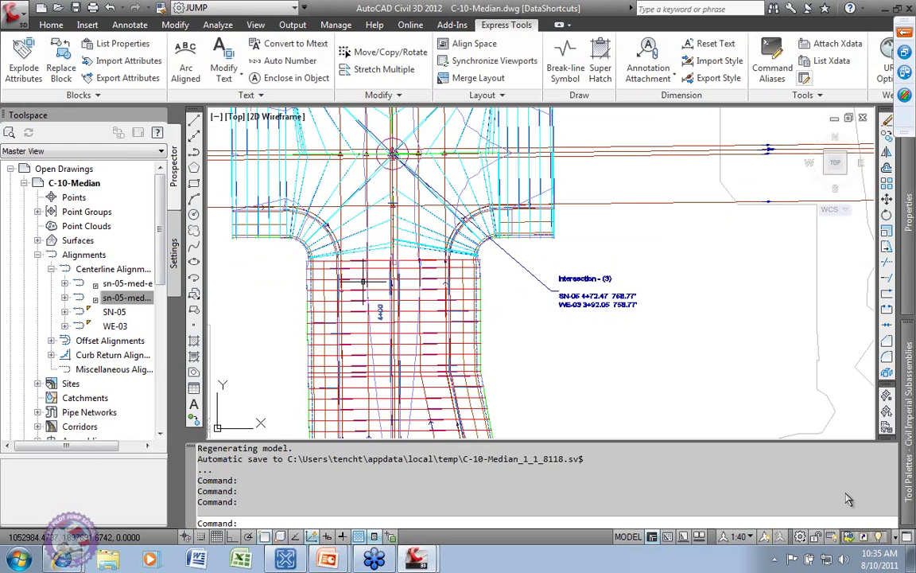
{"action": "left_click", "coordinate": [391, 239]}
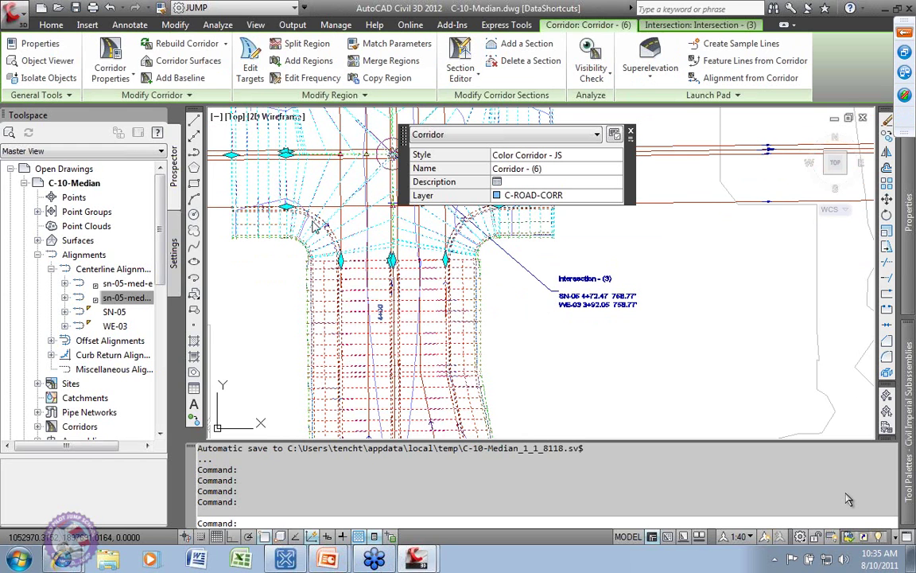
{"action": "left_click", "coordinate": [187, 62]}
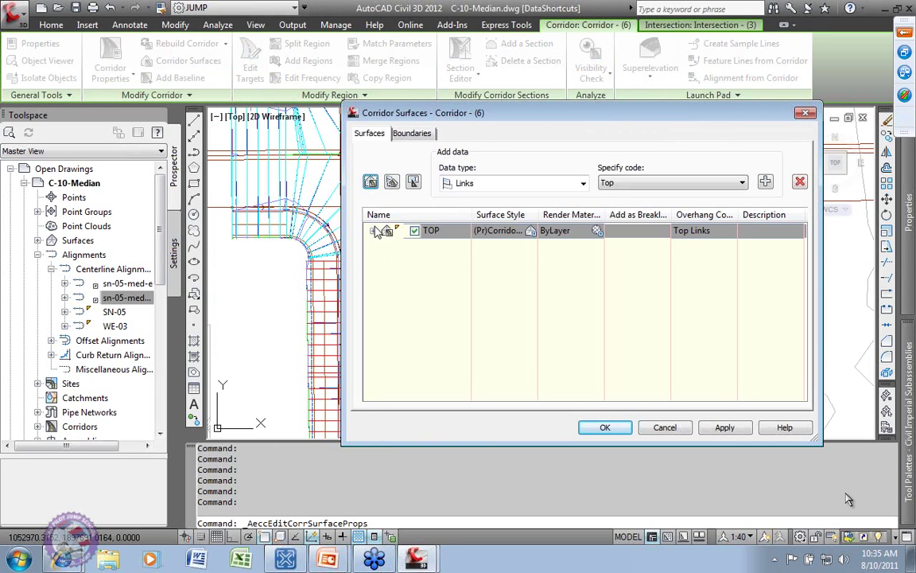
{"action": "left_click", "coordinate": [373, 230]}
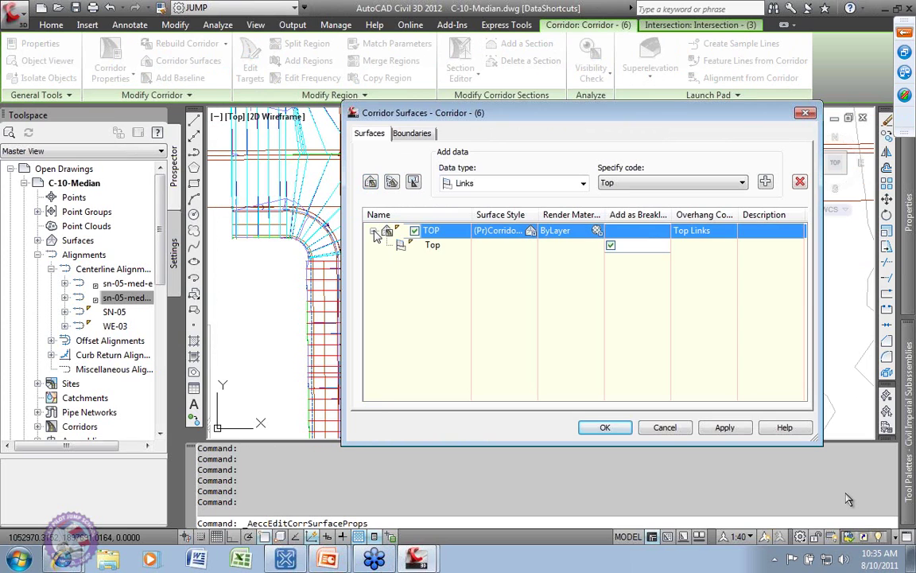
{"action": "left_click", "coordinate": [438, 247]}
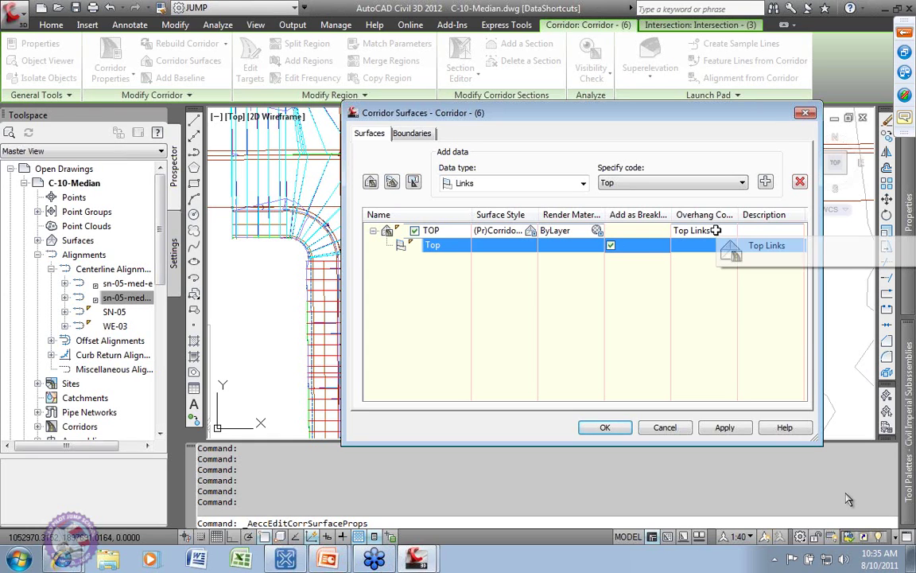
{"action": "left_click", "coordinate": [413, 134]}
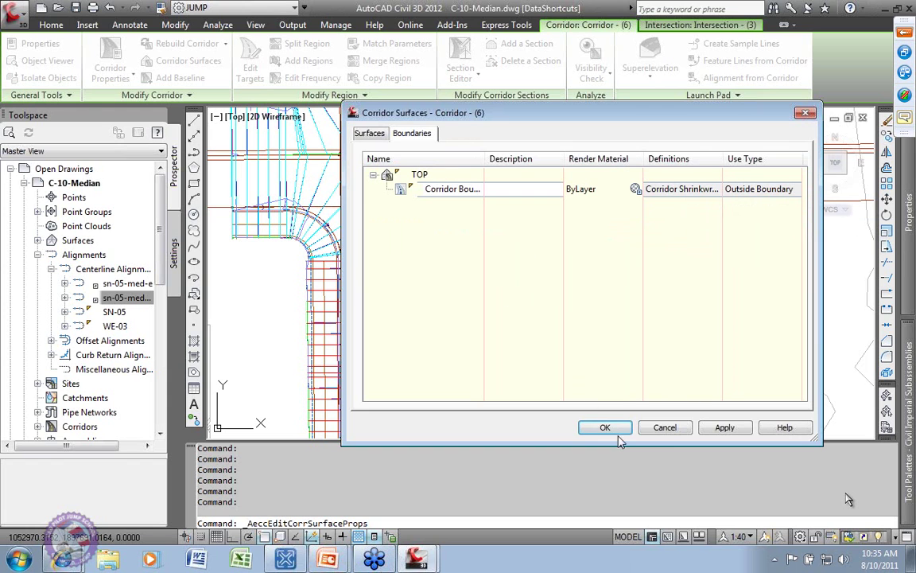
{"action": "left_click", "coordinate": [664, 428]}
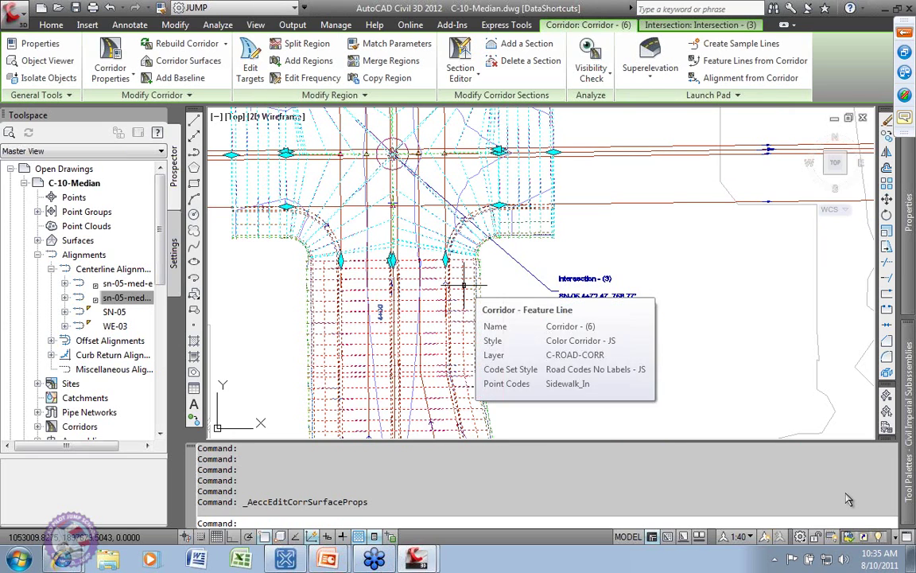
- Open the TOP surface in Object Viewer and view its southern end at close range in tilted 3D
{"action": "scroll", "coordinate": [390, 270], "scroll_direction": "down", "scroll_amount": 2}
{"action": "scroll", "coordinate": [441, 202], "scroll_direction": "up", "scroll_amount": 4}
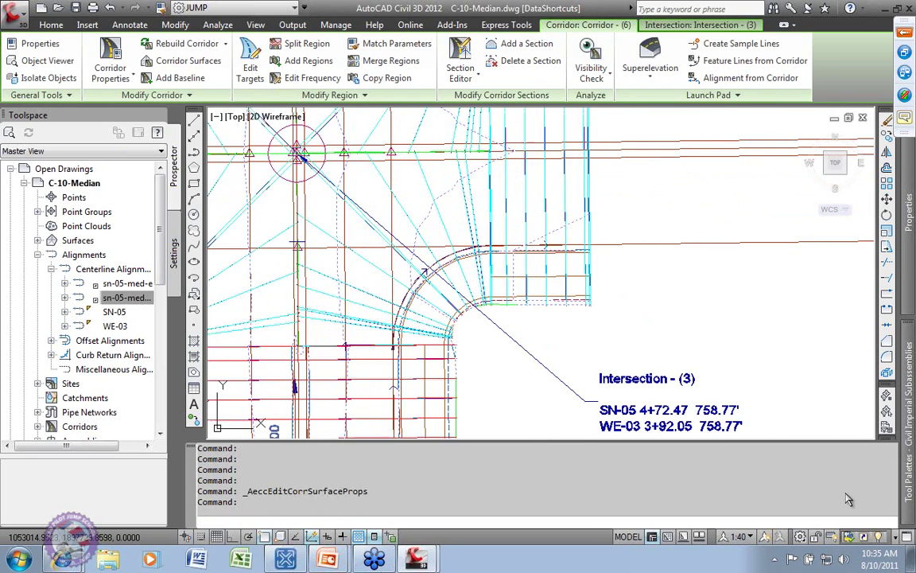
{"action": "left_click", "coordinate": [402, 203]}
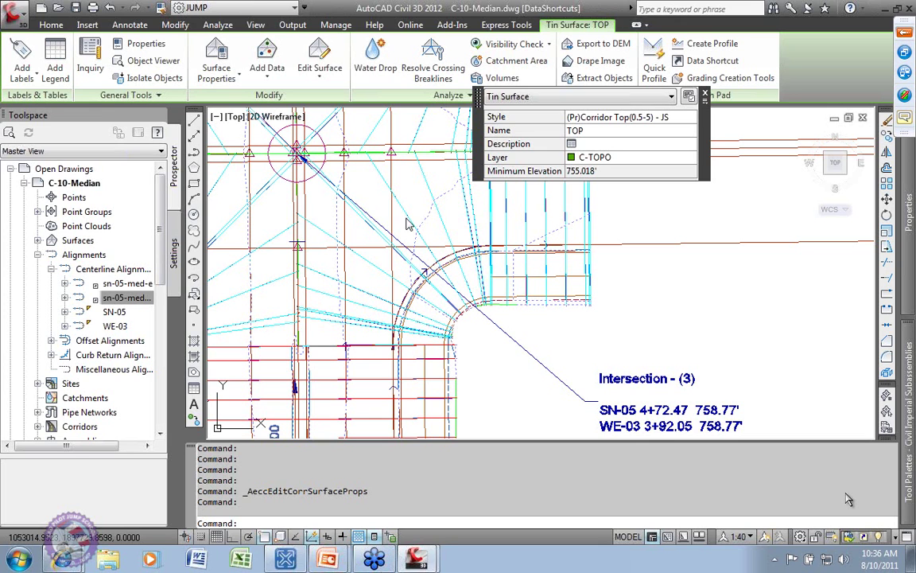
{"action": "right_click", "coordinate": [429, 217]}
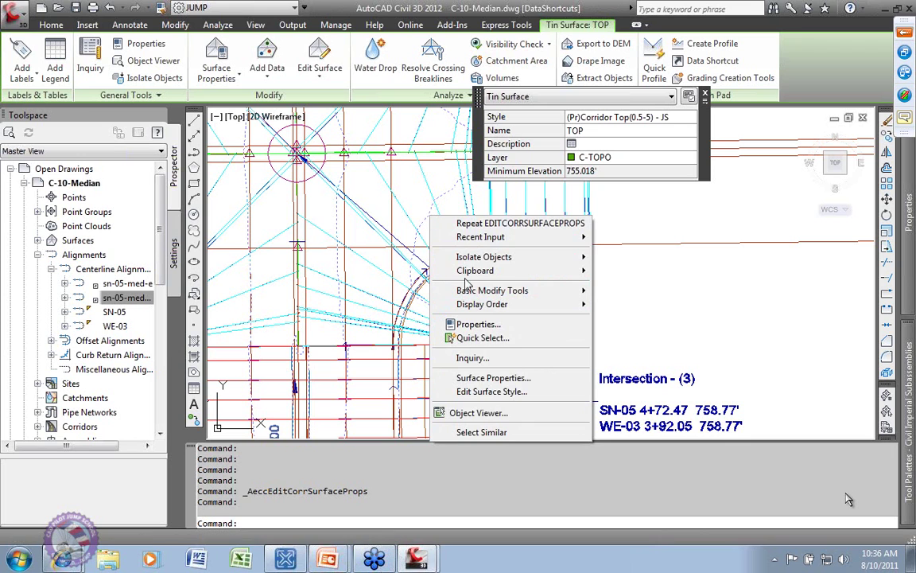
{"action": "left_click", "coordinate": [478, 413]}
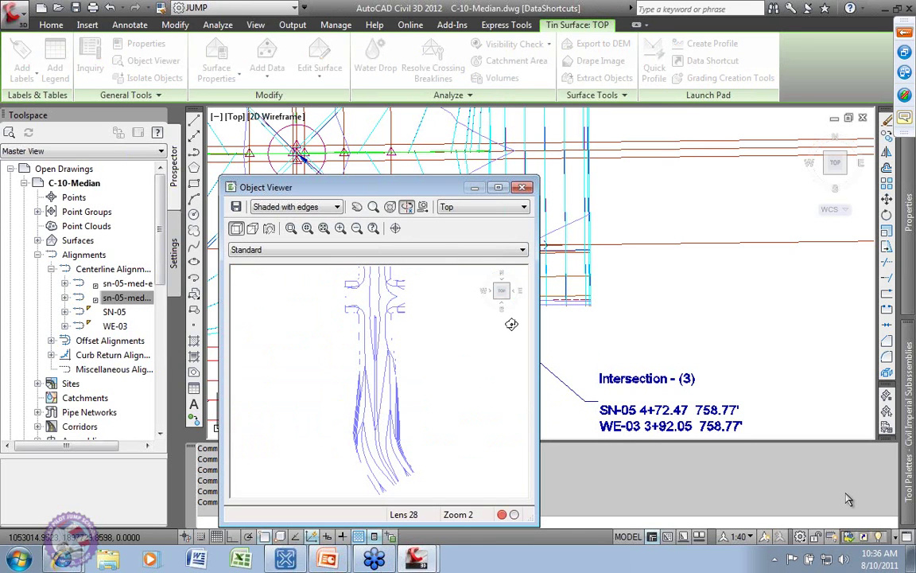
{"action": "left_click_drag", "start_coordinate": [501, 290], "coordinate": [423, 423]}
{"action": "scroll", "coordinate": [408, 360], "scroll_direction": "up", "scroll_amount": 5}
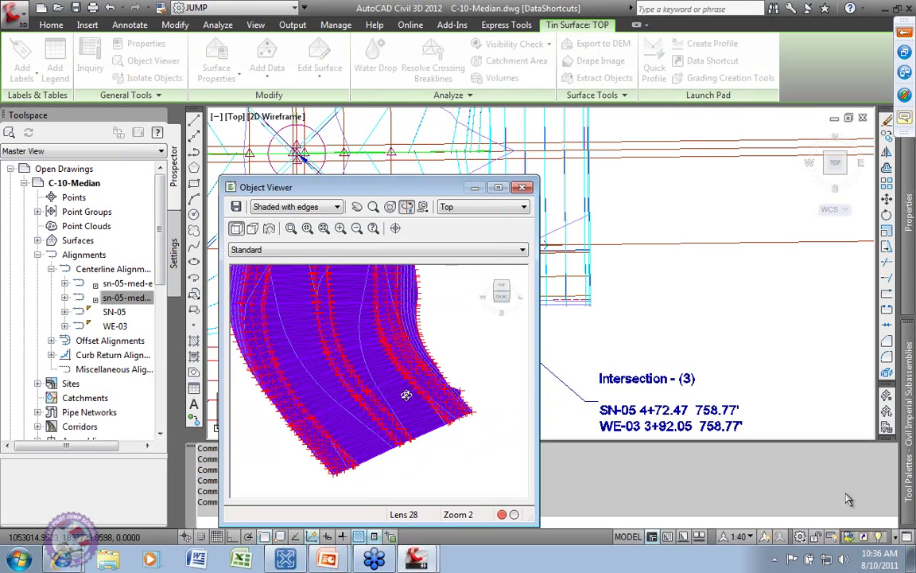
{"action": "scroll", "coordinate": [406, 398], "scroll_direction": "up", "scroll_amount": 3}
{"action": "mouse_move", "coordinate": [403, 406]}
{"action": "left_mouse_down"}
{"action": "mouse_move", "coordinate": [408, 383]}
{"action": "mouse_move", "coordinate": [364, 319]}
{"action": "mouse_move", "coordinate": [423, 354]}
{"action": "mouse_move", "coordinate": [415, 380]}
{"action": "mouse_move", "coordinate": [437, 423]}
{"action": "mouse_move", "coordinate": [462, 357]}
{"action": "left_mouse_up"}
- Inspect the median curbs and roadway end of the TOP surface in Shades of Gray, then close Object Viewer
{"action": "left_click", "coordinate": [337, 207]}
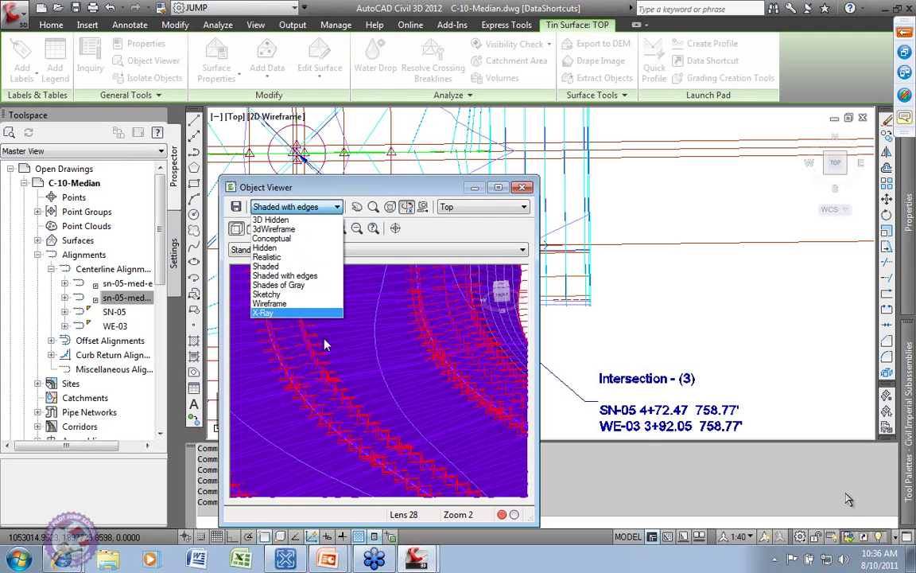
{"action": "left_click", "coordinate": [293, 286]}
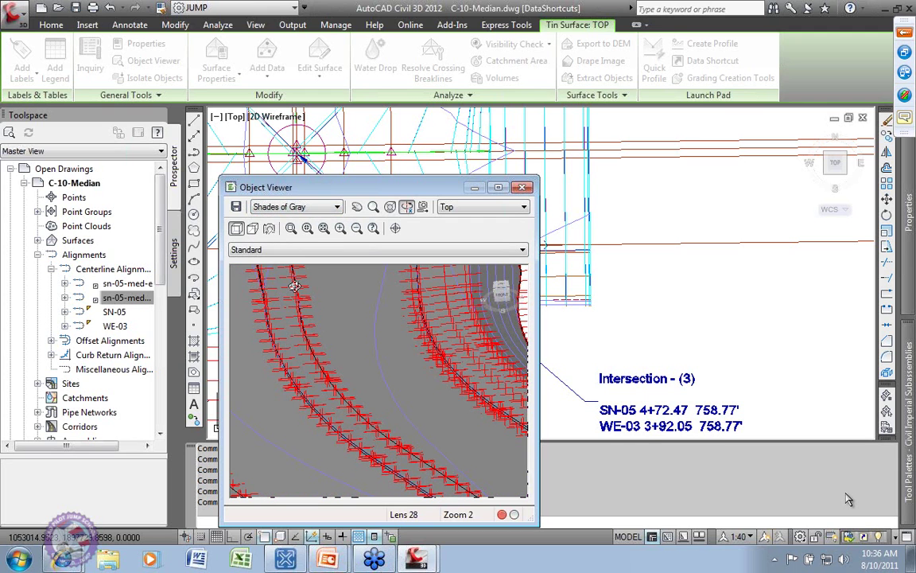
{"action": "left_click_drag", "start_coordinate": [331, 360], "coordinate": [348, 364]}
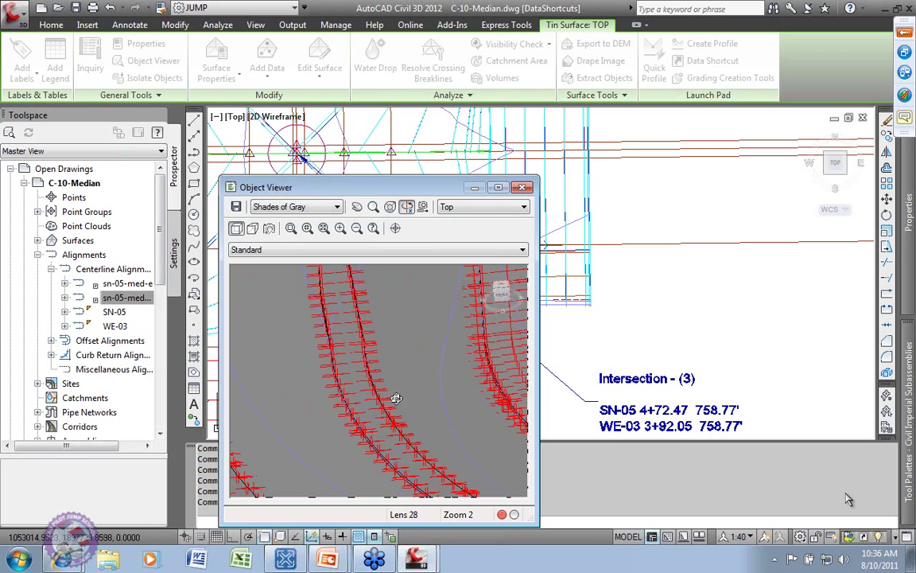
{"action": "mouse_move", "coordinate": [430, 396]}
{"action": "left_mouse_down"}
{"action": "mouse_move", "coordinate": [338, 370]}
{"action": "mouse_move", "coordinate": [361, 315]}
{"action": "mouse_move", "coordinate": [396, 466]}
{"action": "mouse_move", "coordinate": [421, 419]}
{"action": "mouse_move", "coordinate": [366, 305]}
{"action": "left_mouse_up"}
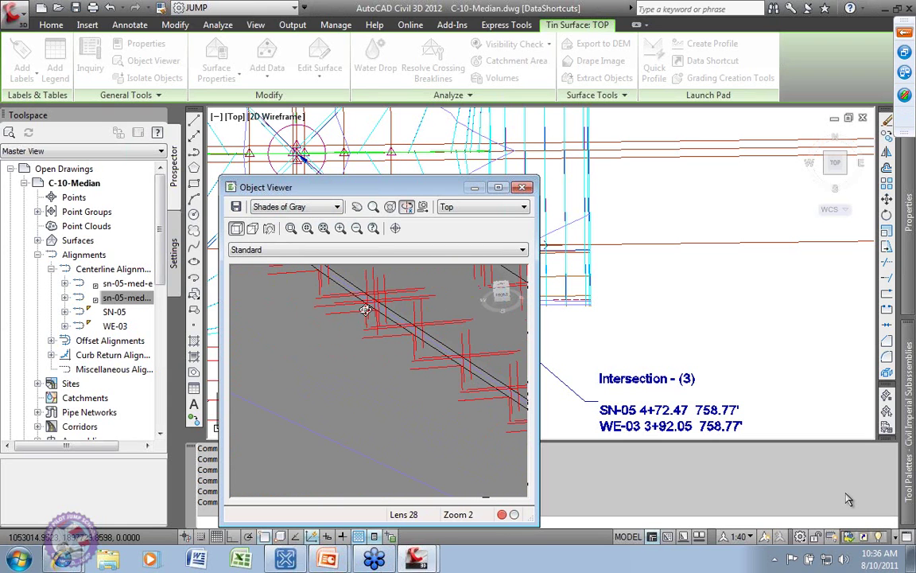
{"action": "mouse_move", "coordinate": [343, 340]}
{"action": "left_mouse_down"}
{"action": "mouse_move", "coordinate": [278, 294]}
{"action": "mouse_move", "coordinate": [236, 281]}
{"action": "mouse_move", "coordinate": [268, 327]}
{"action": "mouse_move", "coordinate": [385, 315]}
{"action": "mouse_move", "coordinate": [431, 455]}
{"action": "mouse_move", "coordinate": [380, 332]}
{"action": "mouse_move", "coordinate": [372, 444]}
{"action": "mouse_move", "coordinate": [374, 331]}
{"action": "mouse_move", "coordinate": [393, 350]}
{"action": "mouse_move", "coordinate": [399, 401]}
{"action": "mouse_move", "coordinate": [360, 316]}
{"action": "mouse_move", "coordinate": [383, 382]}
{"action": "mouse_move", "coordinate": [374, 364]}
{"action": "mouse_move", "coordinate": [369, 303]}
{"action": "mouse_move", "coordinate": [354, 288]}
{"action": "left_mouse_up"}
{"action": "mouse_move", "coordinate": [411, 410]}
{"action": "left_mouse_down"}
{"action": "mouse_move", "coordinate": [429, 409]}
{"action": "mouse_move", "coordinate": [435, 419]}
{"action": "mouse_move", "coordinate": [360, 339]}
{"action": "left_mouse_up"}
{"action": "mouse_move", "coordinate": [447, 436]}
{"action": "left_mouse_down"}
{"action": "mouse_move", "coordinate": [383, 341]}
{"action": "mouse_move", "coordinate": [495, 360]}
{"action": "mouse_move", "coordinate": [381, 343]}
{"action": "left_mouse_up"}
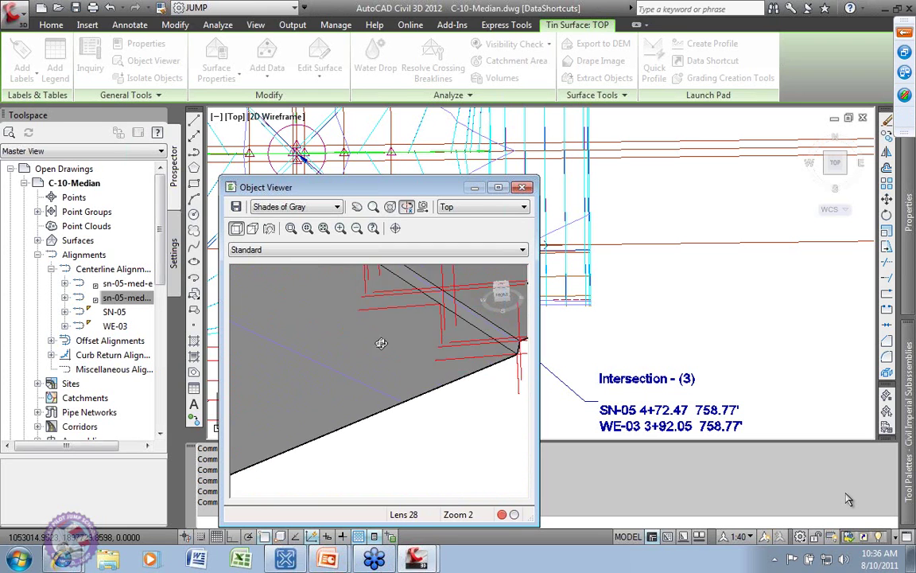
{"action": "mouse_move", "coordinate": [467, 358]}
{"action": "left_mouse_down"}
{"action": "mouse_move", "coordinate": [430, 415]}
{"action": "mouse_move", "coordinate": [416, 377]}
{"action": "left_mouse_up"}
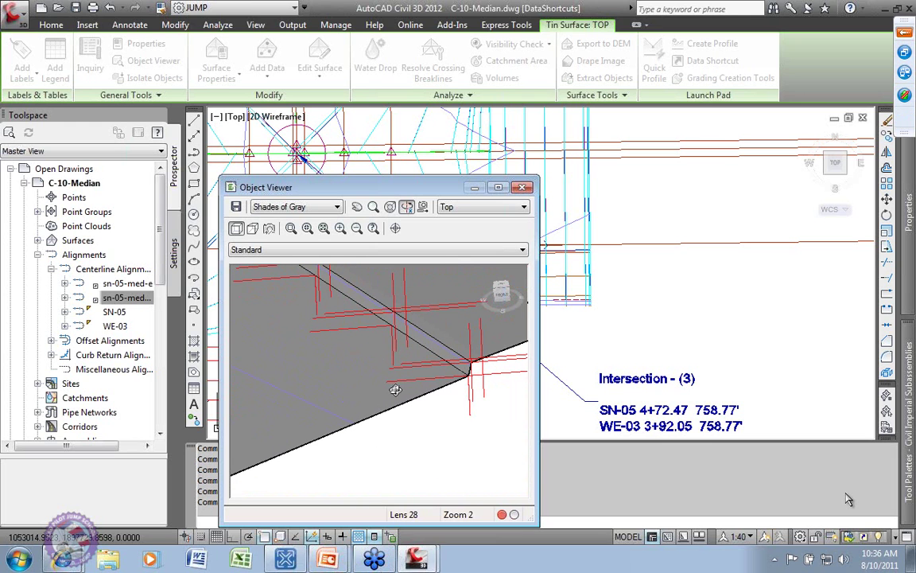
{"action": "mouse_move", "coordinate": [326, 387]}
{"action": "left_mouse_down"}
{"action": "mouse_move", "coordinate": [293, 347]}
{"action": "mouse_move", "coordinate": [504, 360]}
{"action": "left_mouse_up"}
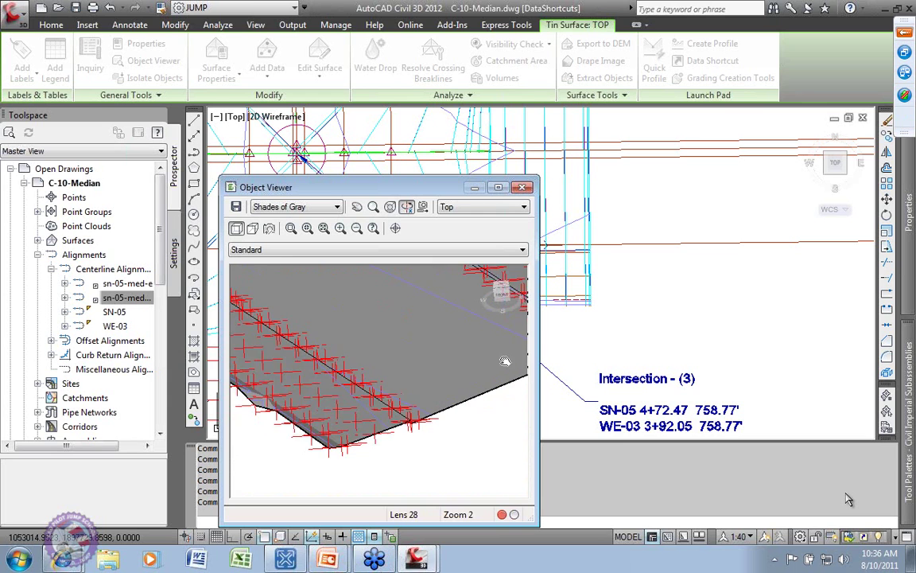
{"action": "mouse_move", "coordinate": [419, 403]}
{"action": "left_mouse_down"}
{"action": "mouse_move", "coordinate": [430, 381]}
{"action": "mouse_move", "coordinate": [414, 427]}
{"action": "mouse_move", "coordinate": [439, 419]}
{"action": "left_mouse_up"}
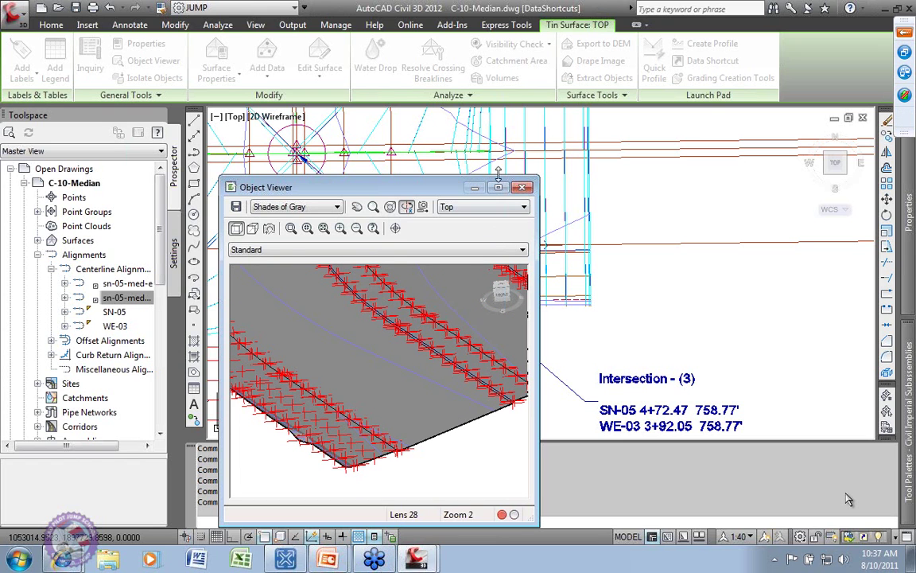
{"action": "left_click", "coordinate": [523, 188]}
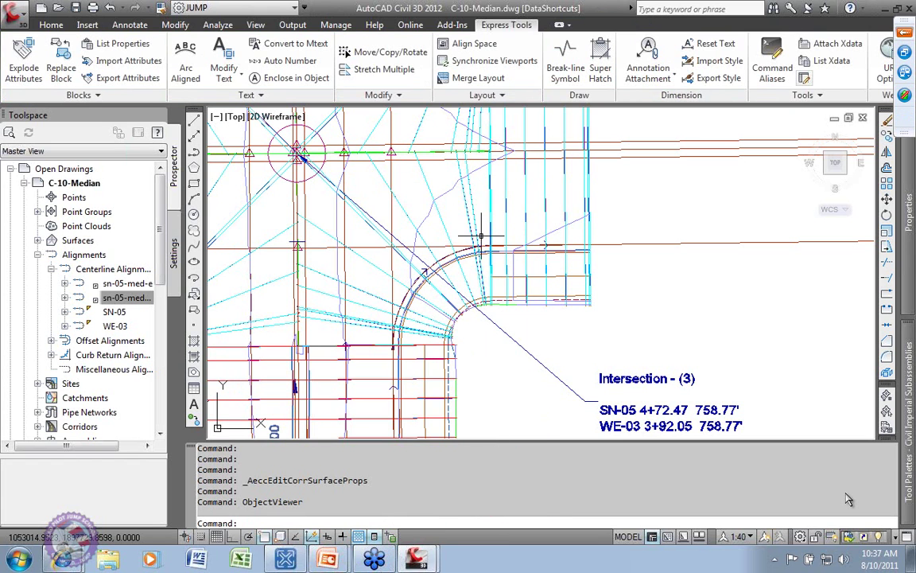
- Set the style of the TOP surface to (Pr)Contours(1-5)-Slope Arrows - JS
{"action": "left_click", "coordinate": [451, 198]}
{"action": "right_click", "coordinate": [451, 199]}
{"action": "left_click", "coordinate": [697, 99]}
{"action": "left_click", "coordinate": [698, 95]}
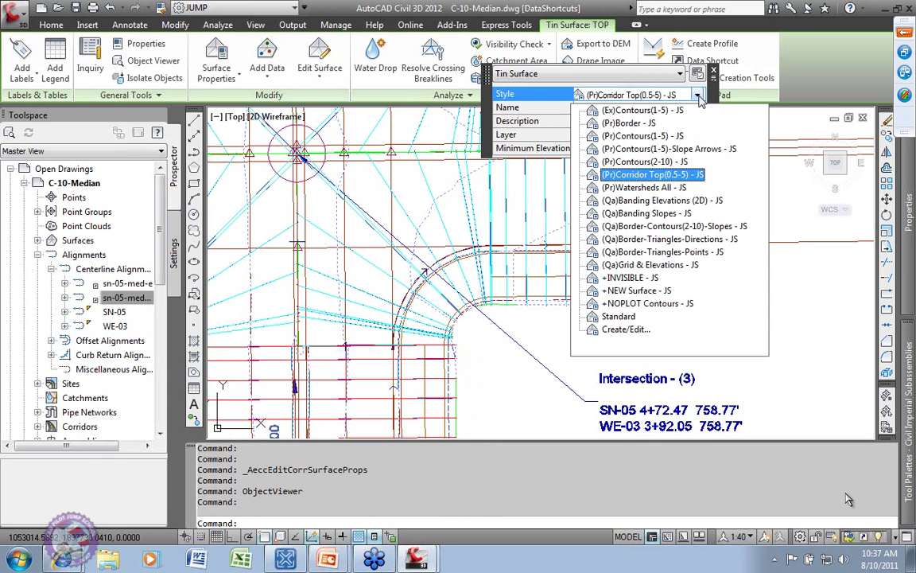
{"action": "left_click", "coordinate": [669, 149]}
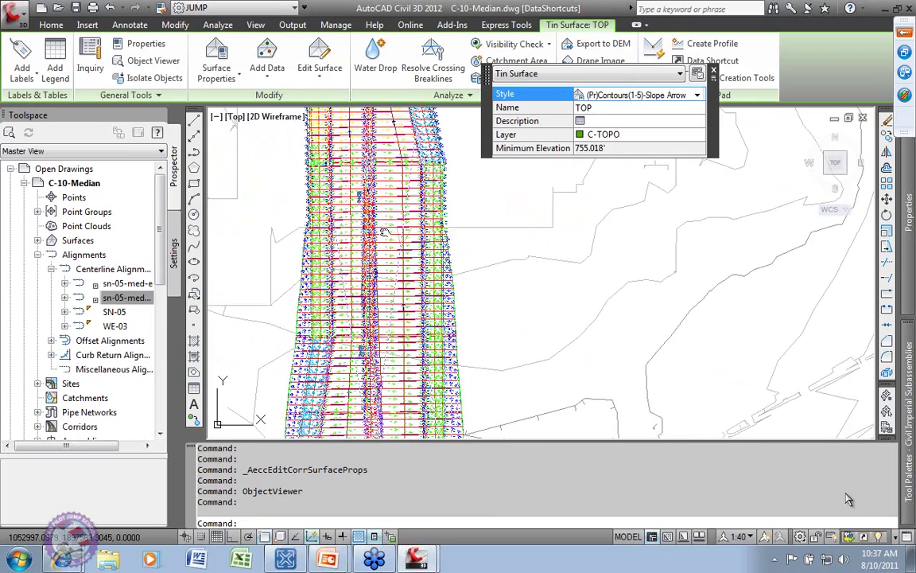
{"action": "key", "text": "Escape"}
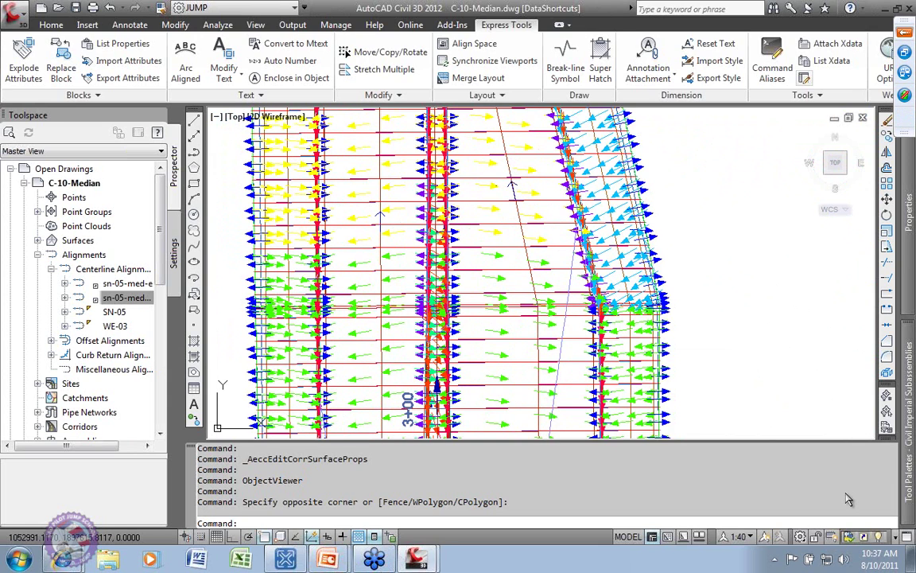
- Run a Slope Arrows analysis with 6 ranges in the TOP surface's properties
{"action": "left_click", "coordinate": [488, 179]}
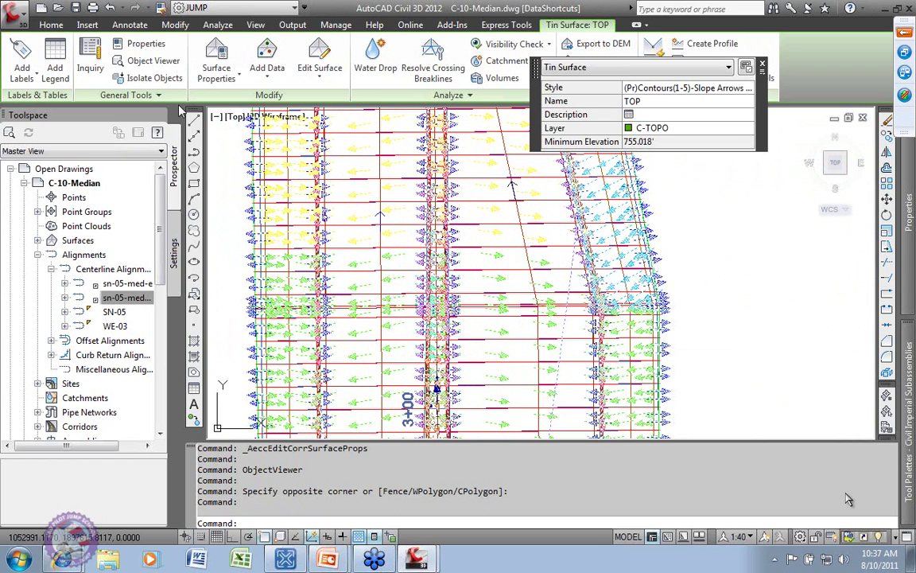
{"action": "left_click", "coordinate": [222, 70]}
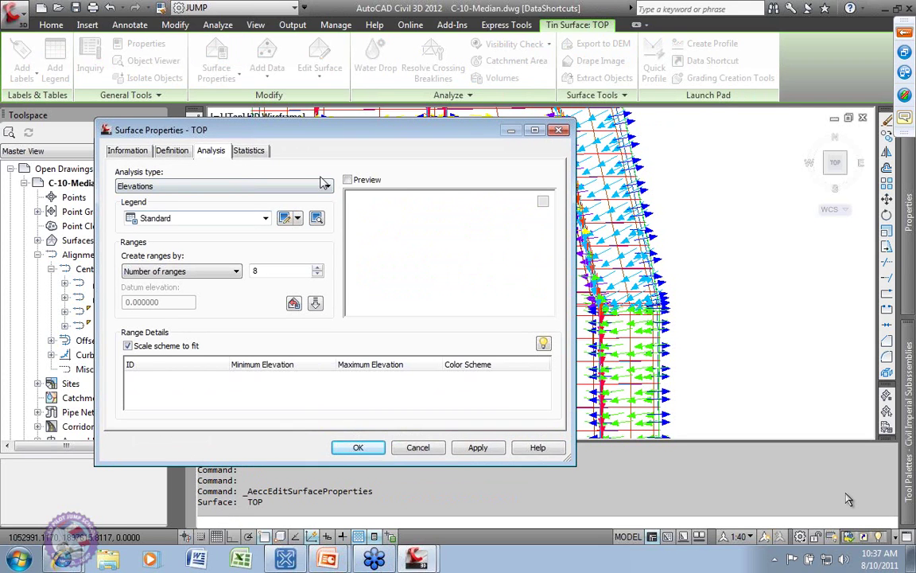
{"action": "left_click", "coordinate": [323, 185]}
{"action": "left_click", "coordinate": [171, 235]}
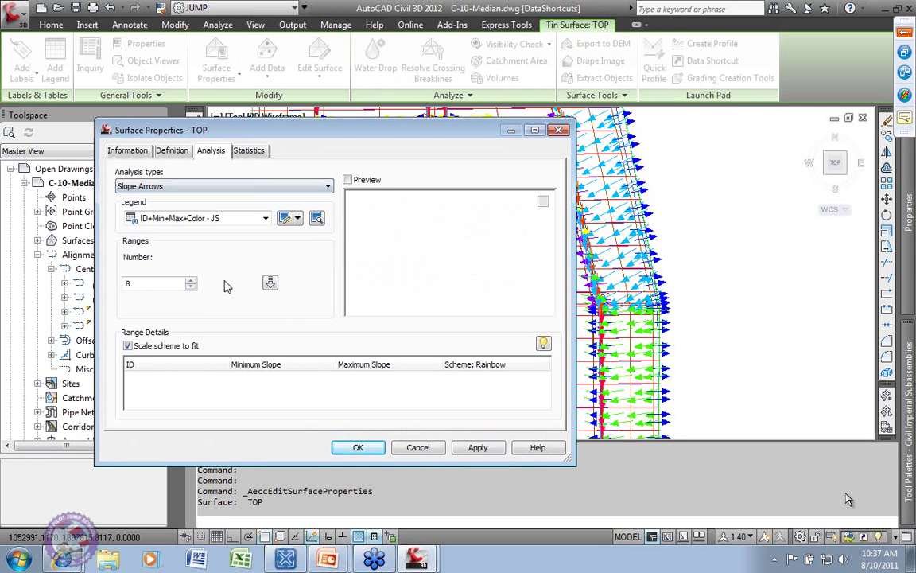
{"action": "left_click", "coordinate": [191, 286]}
{"action": "left_click", "coordinate": [273, 285]}
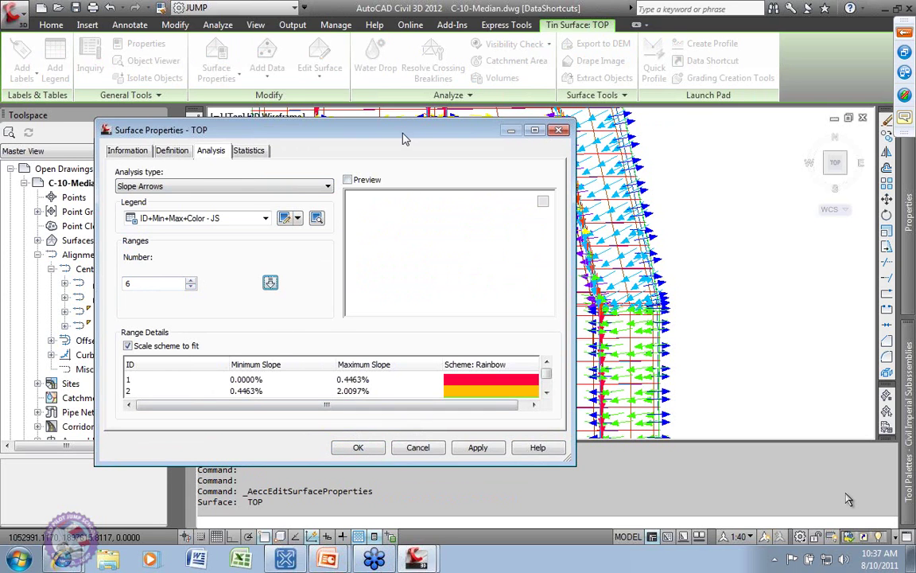
- Review the minimum and maximum slopes of the analysis ranges and apply the slope arrow analysis to the TOP surface
{"action": "left_click_drag", "start_coordinate": [404, 139], "coordinate": [496, 60]}
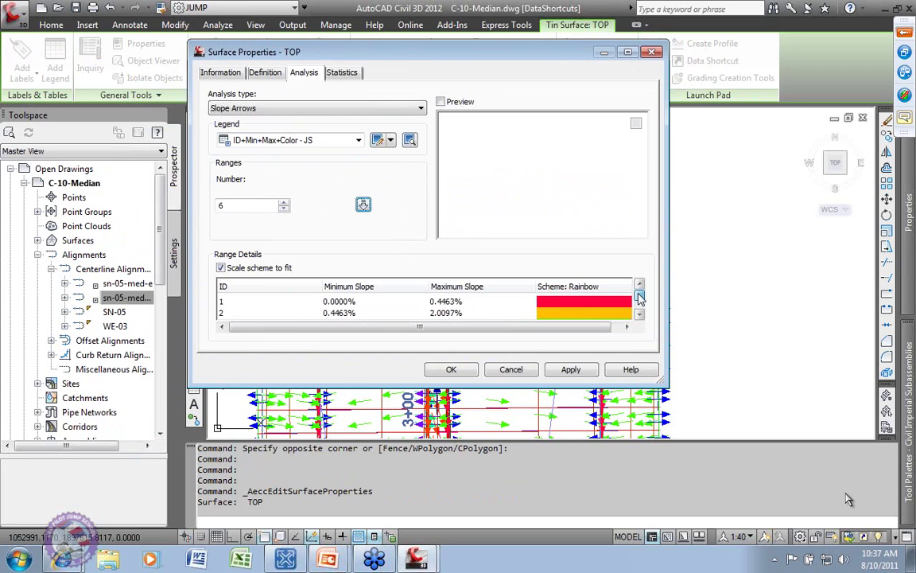
{"action": "scroll", "coordinate": [640, 297], "scroll_direction": "down", "scroll_amount": 1}
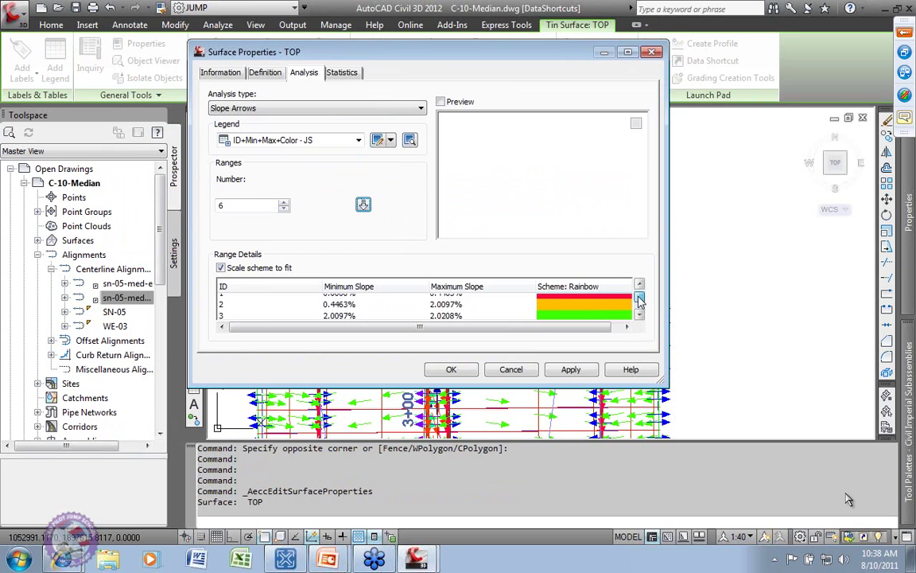
{"action": "scroll", "coordinate": [641, 300], "scroll_direction": "down", "scroll_amount": 1}
{"action": "left_click_drag", "start_coordinate": [640, 299], "coordinate": [640, 309]}
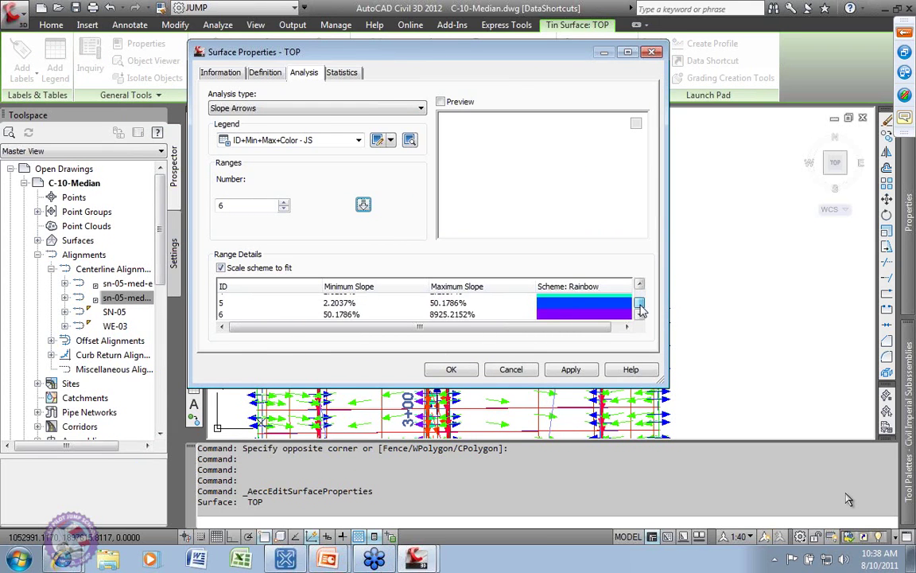
{"action": "scroll", "coordinate": [641, 313], "scroll_direction": "up", "scroll_amount": 4}
{"action": "scroll", "coordinate": [642, 310], "scroll_direction": "down", "scroll_amount": 4}
{"action": "left_click_drag", "start_coordinate": [642, 309], "coordinate": [639, 296]}
{"action": "left_click", "coordinate": [571, 370]}
{"action": "left_click", "coordinate": [451, 369]}
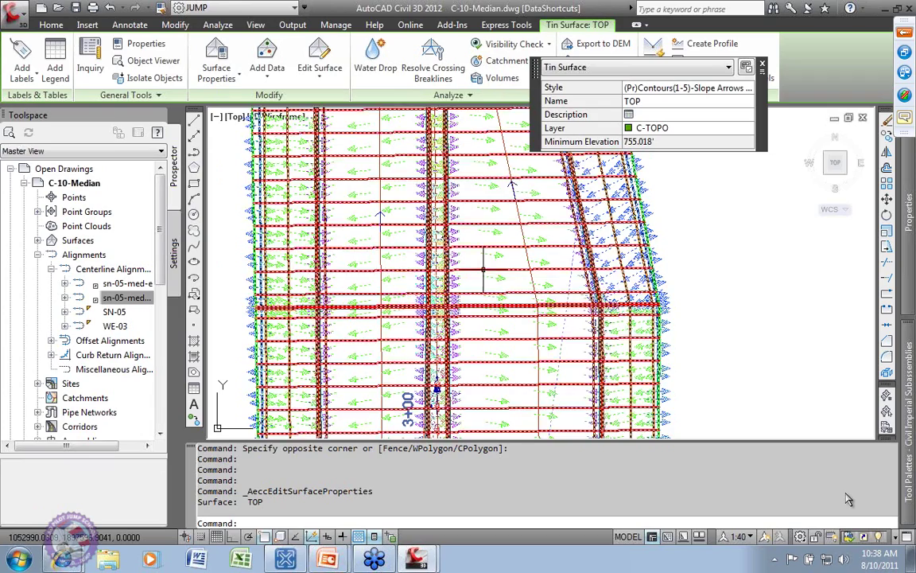
- Examine the slope arrow directions on the lanes and median along SN-05 down to station 0+00
{"action": "scroll", "coordinate": [477, 319], "scroll_direction": "down", "scroll_amount": 5}
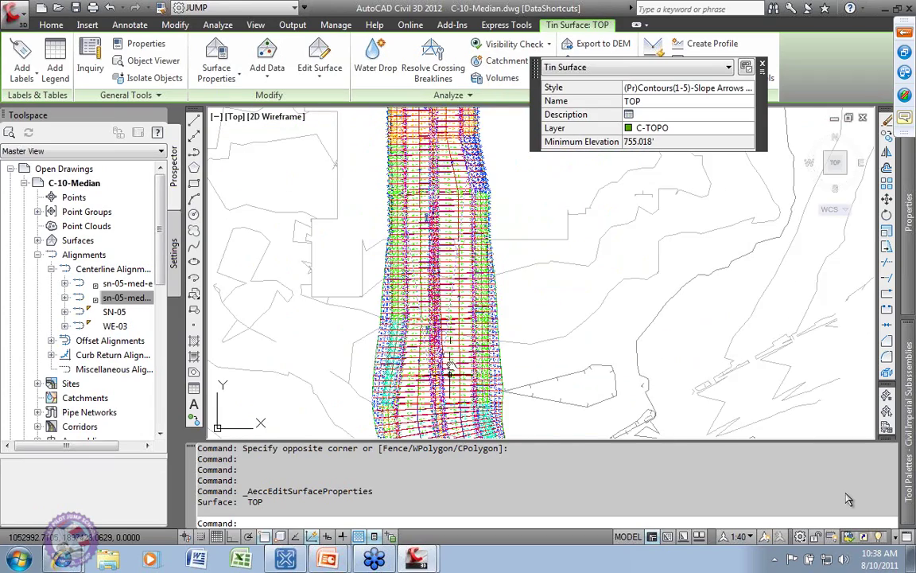
{"action": "scroll", "coordinate": [360, 185], "scroll_direction": "up", "scroll_amount": 5}
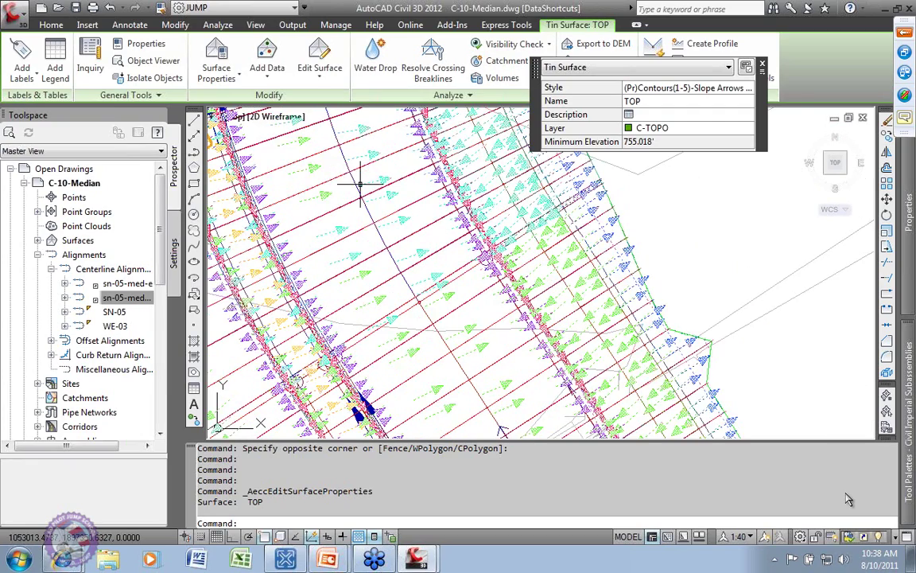
{"action": "scroll", "coordinate": [359, 185], "scroll_direction": "down", "scroll_amount": 2}
{"action": "scroll", "coordinate": [362, 190], "scroll_direction": "down", "scroll_amount": 2}
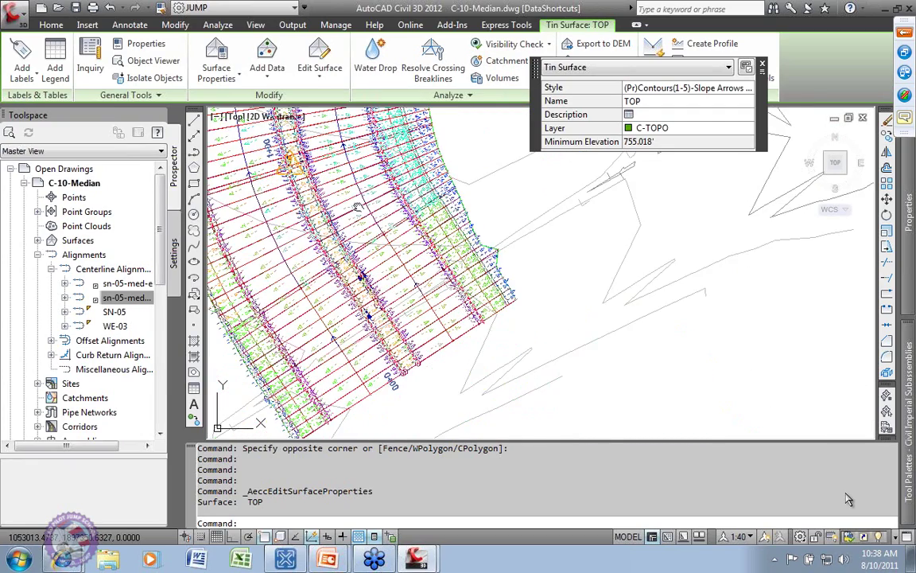
{"action": "mouse_move", "coordinate": [459, 358]}
{"action": "middle_mouse_down", "text": "shift"}
{"action": "mouse_move", "coordinate": [427, 377]}
{"action": "mouse_move", "coordinate": [450, 255]}
{"action": "middle_mouse_up", "text": "shift"}
- Examine the slope arrows across the intersection, around its curb returns and along the WE-03 approaches to check drainage directions
{"action": "scroll", "coordinate": [450, 254], "scroll_direction": "up", "scroll_amount": 3}
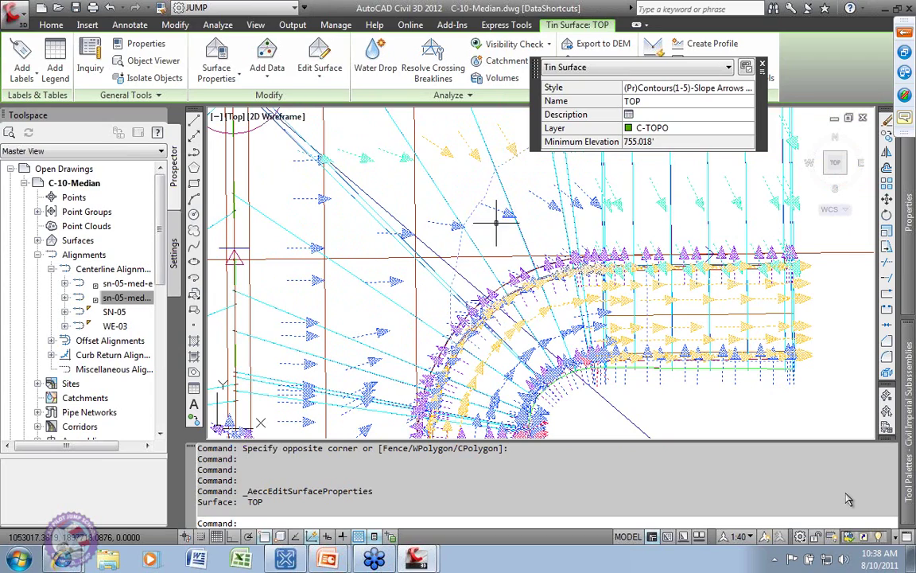
{"action": "scroll", "coordinate": [465, 242], "scroll_direction": "down", "scroll_amount": 2}
{"action": "scroll", "coordinate": [466, 242], "scroll_direction": "down", "scroll_amount": 2}
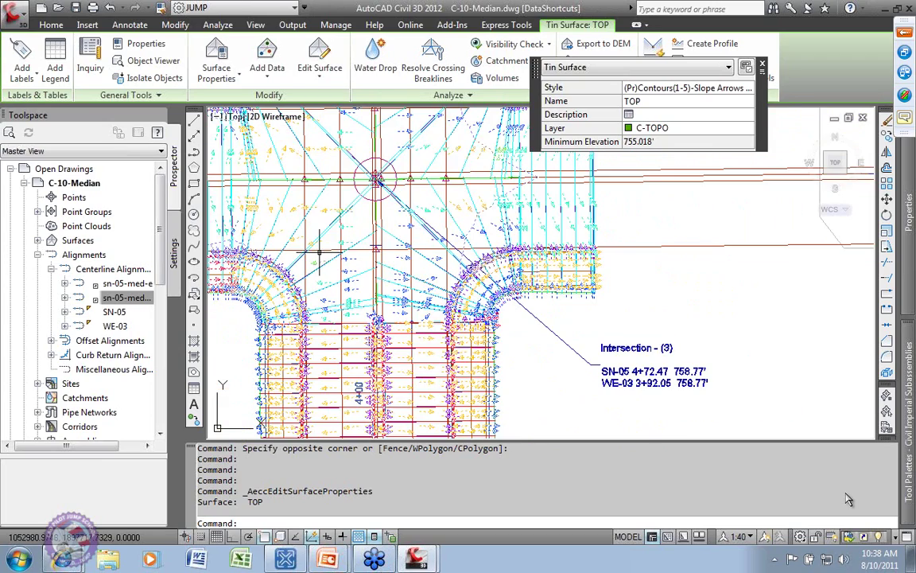
{"action": "scroll", "coordinate": [323, 253], "scroll_direction": "up", "scroll_amount": 6}
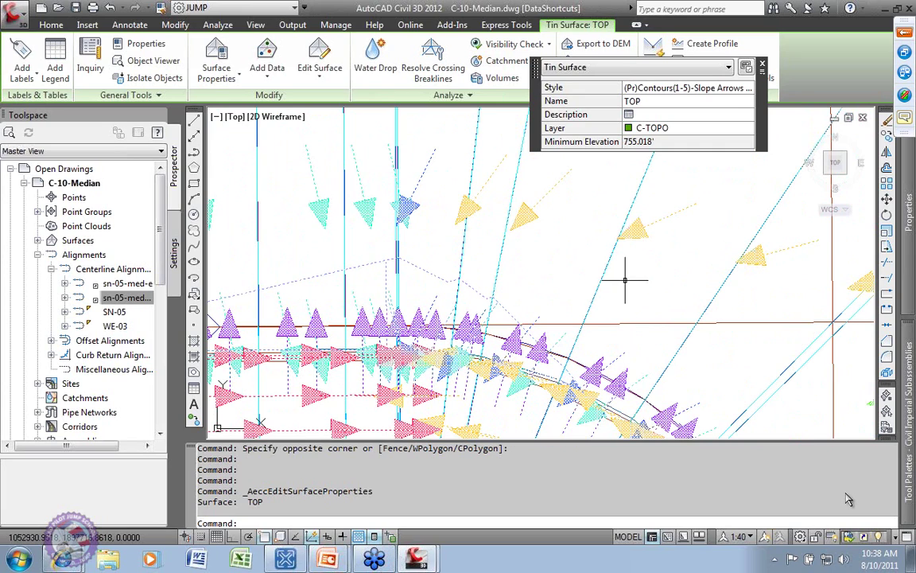
{"action": "scroll", "coordinate": [342, 319], "scroll_direction": "down", "scroll_amount": 3}
{"action": "scroll", "coordinate": [669, 301], "scroll_direction": "up", "scroll_amount": 4}
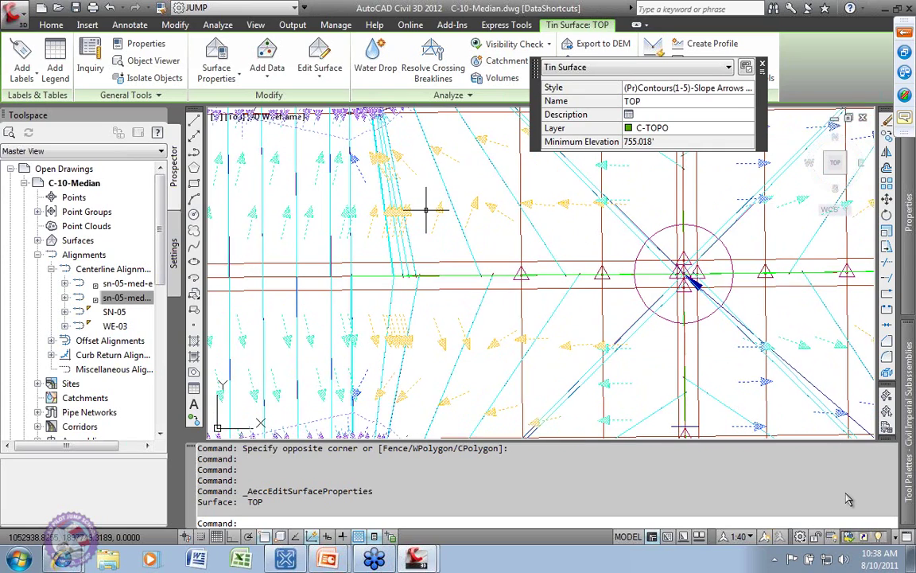
{"action": "middle_click_drag", "start_coordinate": [411, 262], "coordinate": [395, 366]}
{"action": "scroll", "coordinate": [512, 286], "scroll_direction": "up", "scroll_amount": 3}
{"action": "scroll", "coordinate": [450, 326], "scroll_direction": "down", "scroll_amount": 5}
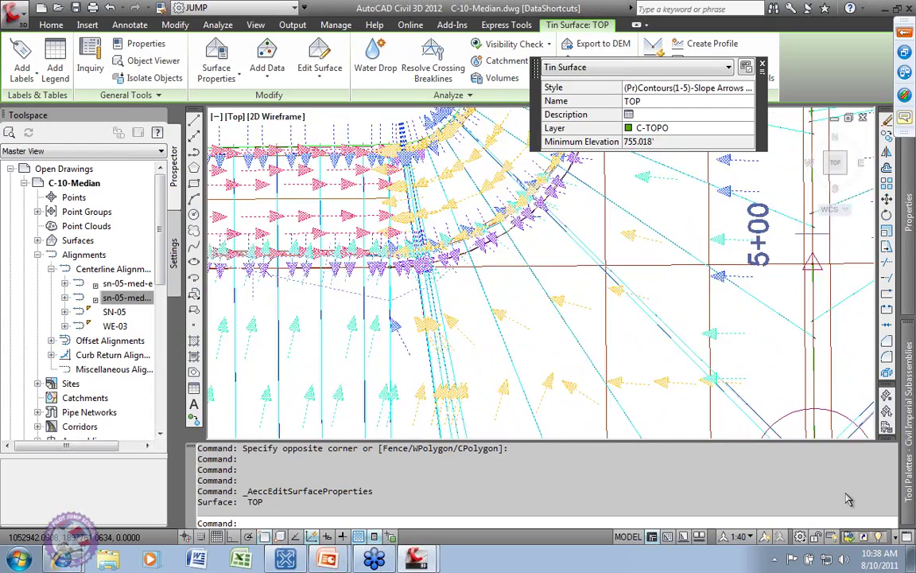
{"action": "scroll", "coordinate": [630, 284], "scroll_direction": "up", "scroll_amount": 8}
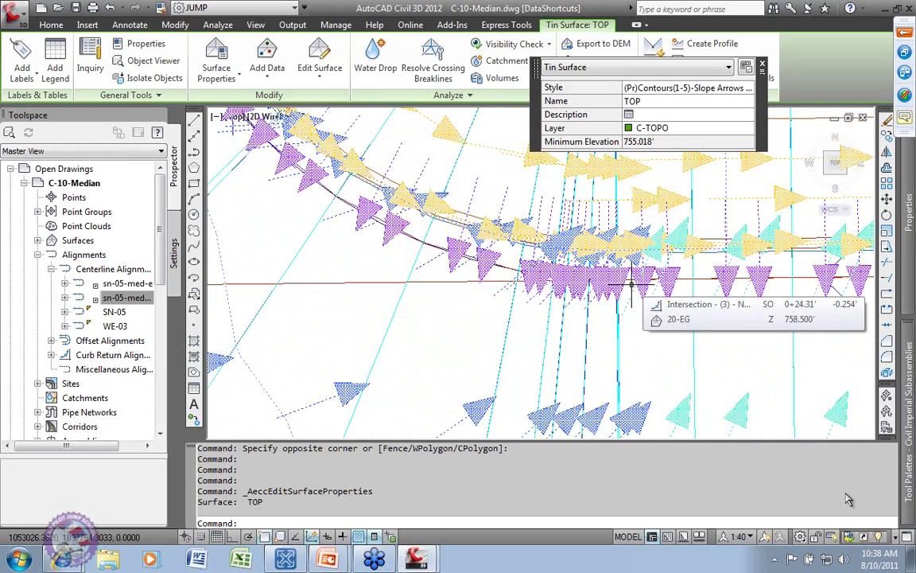
{"action": "scroll", "coordinate": [631, 284], "scroll_direction": "down", "scroll_amount": 8}
{"action": "scroll", "coordinate": [429, 238], "scroll_direction": "down", "scroll_amount": 3}
{"action": "scroll", "coordinate": [430, 198], "scroll_direction": "up", "scroll_amount": 5}
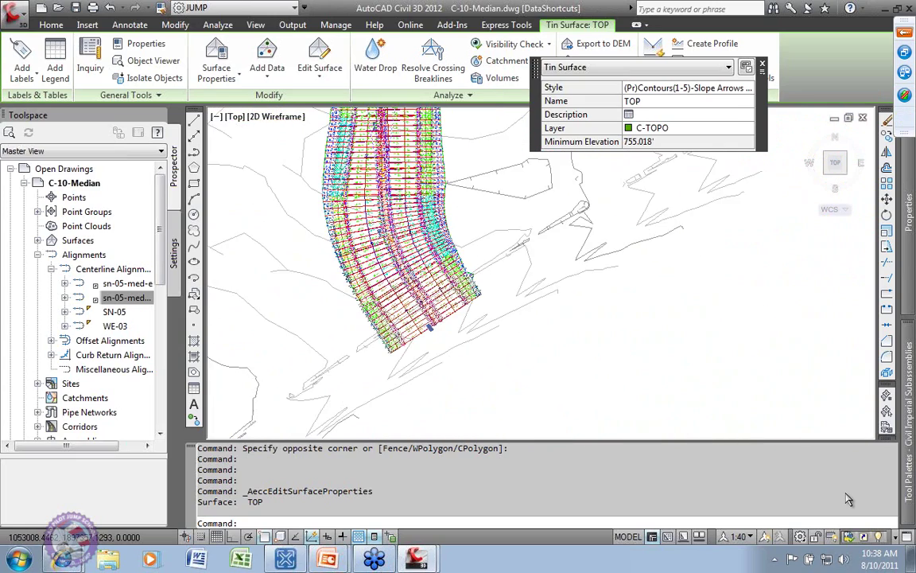
- Switch the TOP surface's style to (Pr)Corridor Top(0.5-5) - JS
{"action": "scroll", "coordinate": [430, 286], "scroll_direction": "up", "scroll_amount": 6}
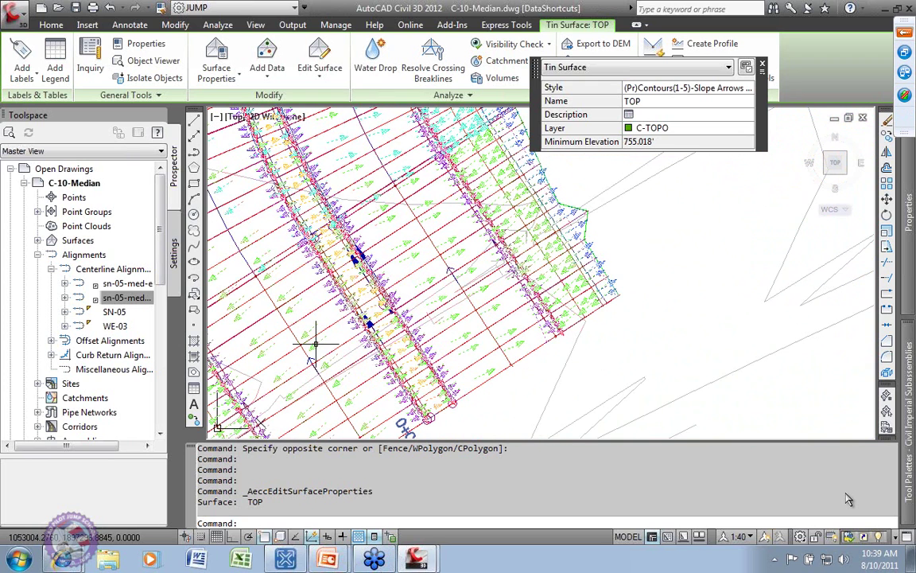
{"action": "right_click", "coordinate": [318, 119]}
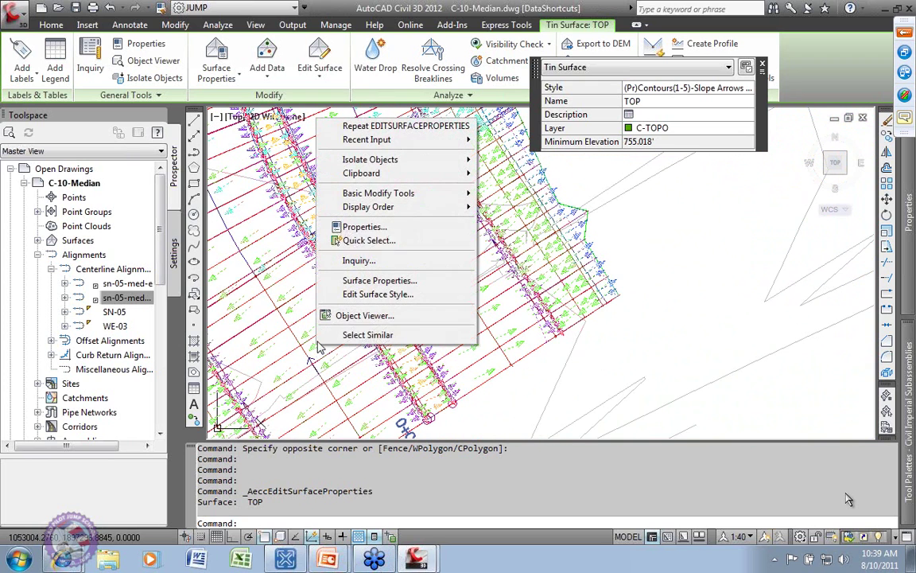
{"action": "left_click", "coordinate": [736, 96]}
{"action": "left_click", "coordinate": [748, 88]}
{"action": "left_click", "coordinate": [747, 89]}
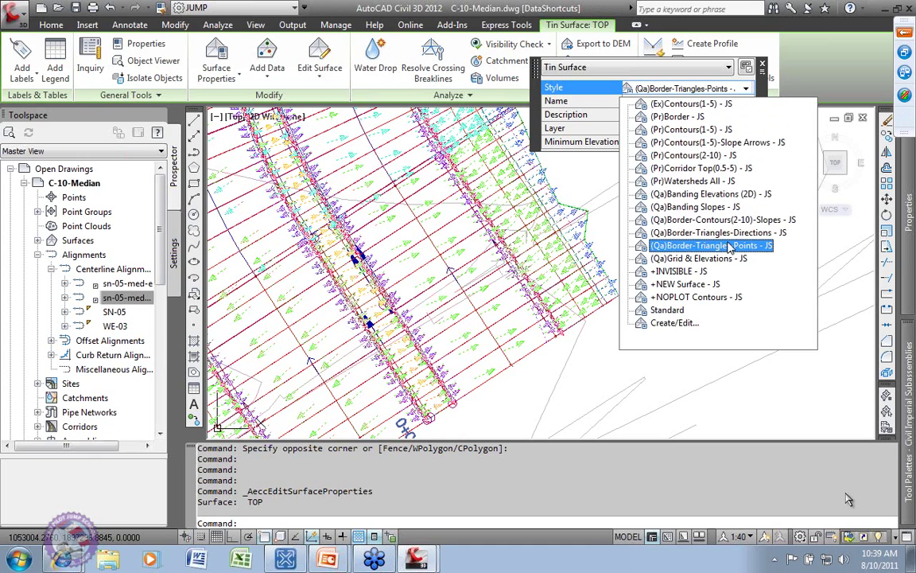
{"action": "left_click", "coordinate": [700, 168]}
{"action": "middle_click_drag", "start_coordinate": [507, 368], "coordinate": [626, 325]}
{"action": "scroll", "coordinate": [626, 325], "scroll_direction": "down", "scroll_amount": 3}
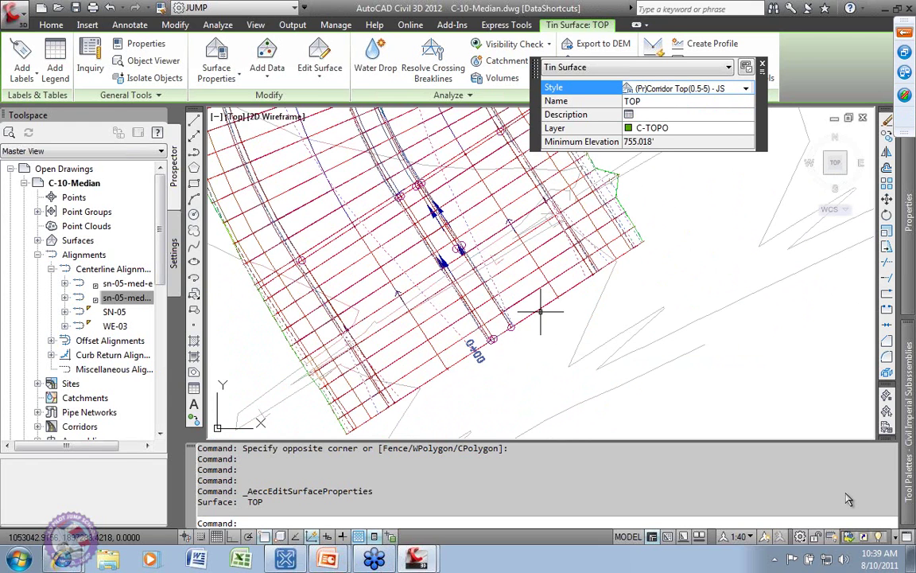
{"action": "key", "text": "Escape"}
- Set the start station of the corridor's 35 Collector M1S Median region on the SN-05 baseline to the median node at 0+27.52 and rebuild
{"action": "left_click", "coordinate": [535, 334]}
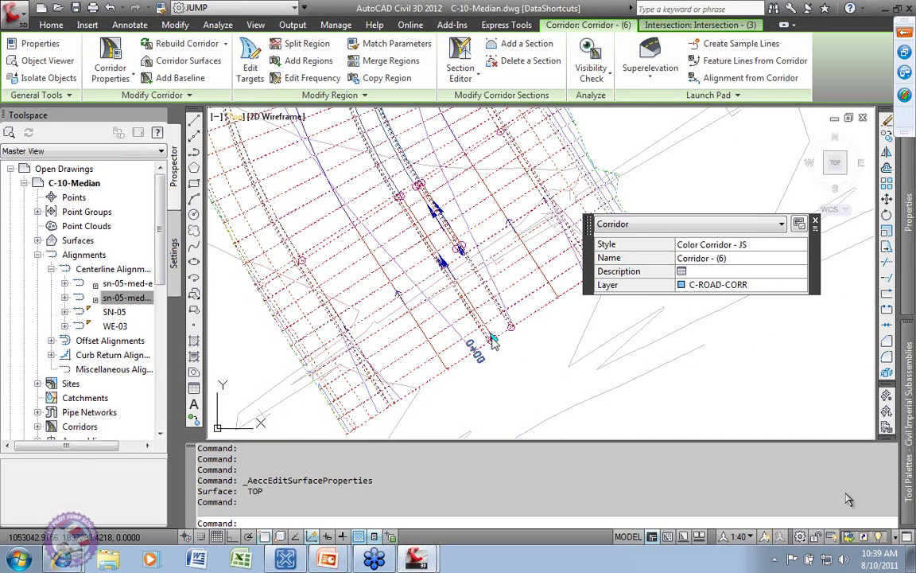
{"action": "left_click", "coordinate": [110, 67]}
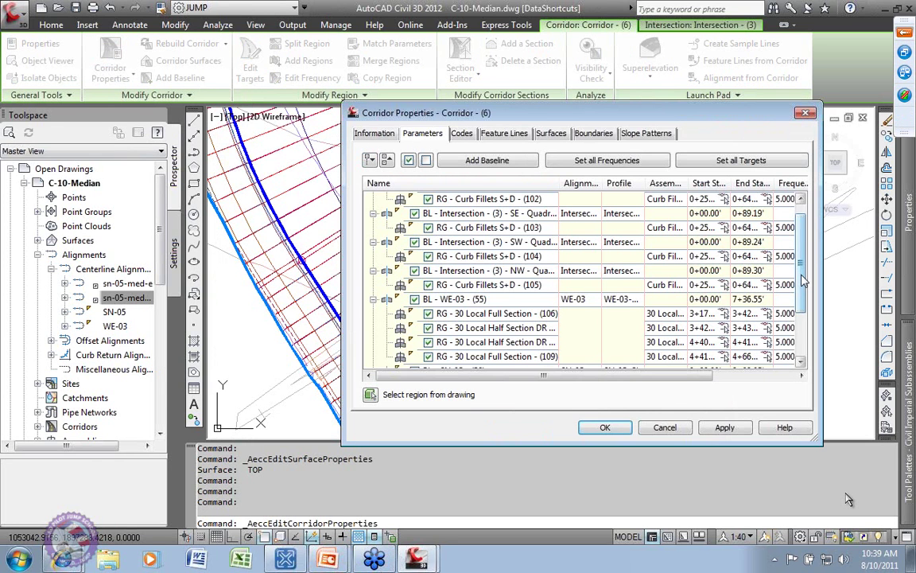
{"action": "scroll", "coordinate": [803, 280], "scroll_direction": "down", "scroll_amount": 2}
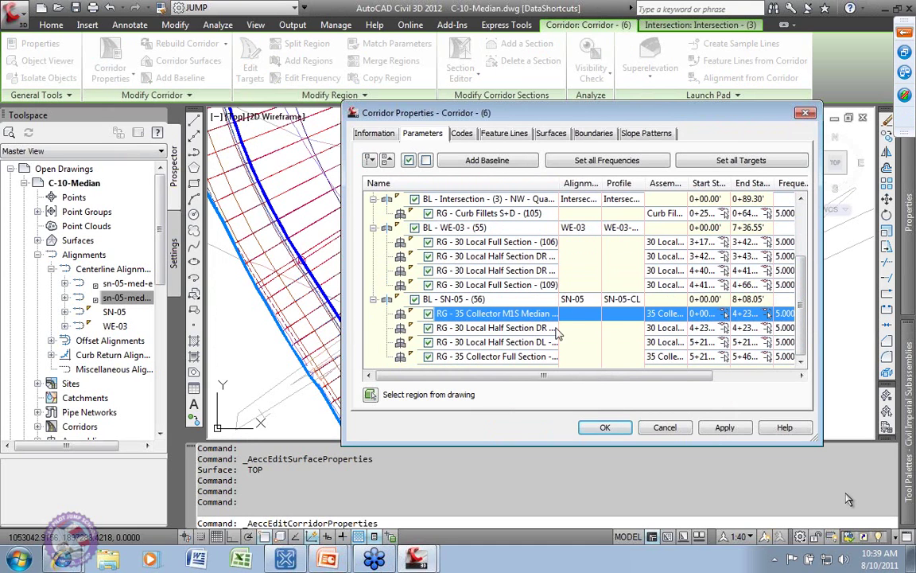
{"action": "left_click", "coordinate": [725, 315]}
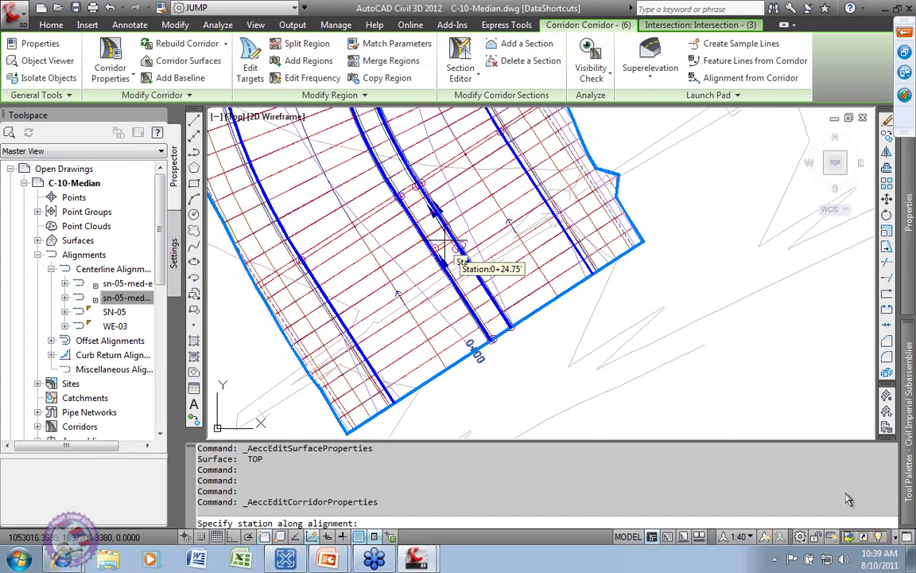
{"action": "scroll", "coordinate": [454, 256], "scroll_direction": "up", "scroll_amount": 2}
{"action": "scroll", "coordinate": [477, 257], "scroll_direction": "up", "scroll_amount": 3}
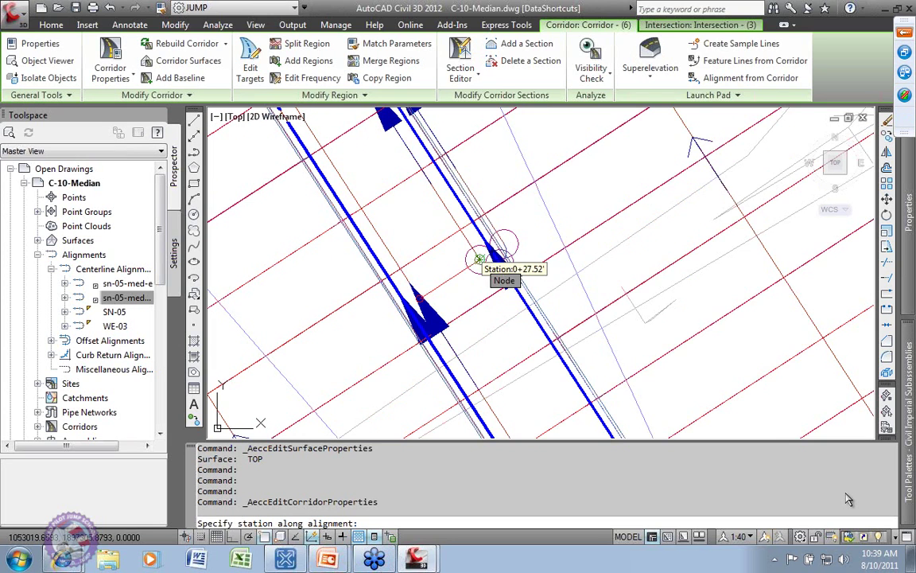
{"action": "left_click", "coordinate": [480, 259]}
{"action": "left_click", "coordinate": [605, 427]}
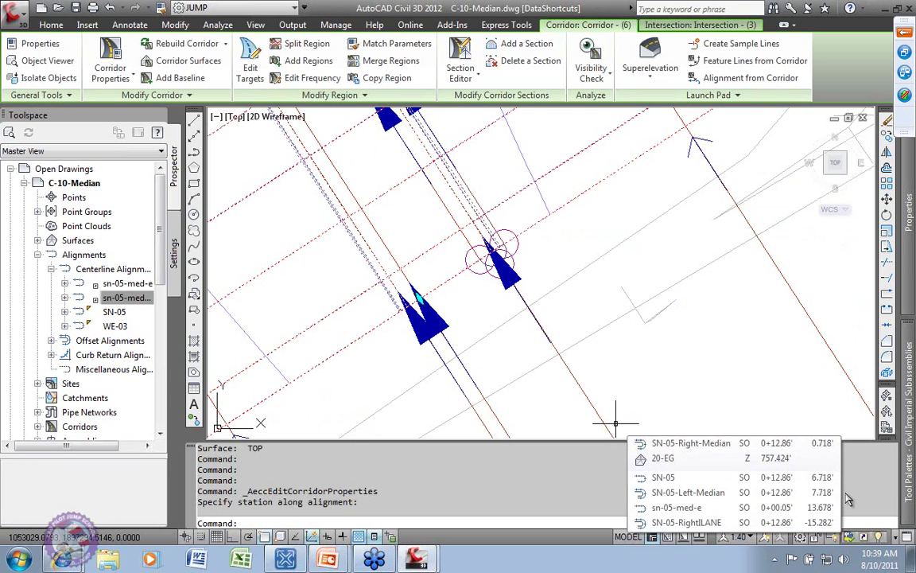
- Examine the median edge alignments and the shortened corridor between its new start and station 0+00
{"action": "scroll", "coordinate": [536, 317], "scroll_direction": "down", "scroll_amount": 4}
{"action": "scroll", "coordinate": [537, 316], "scroll_direction": "up", "scroll_amount": 5}
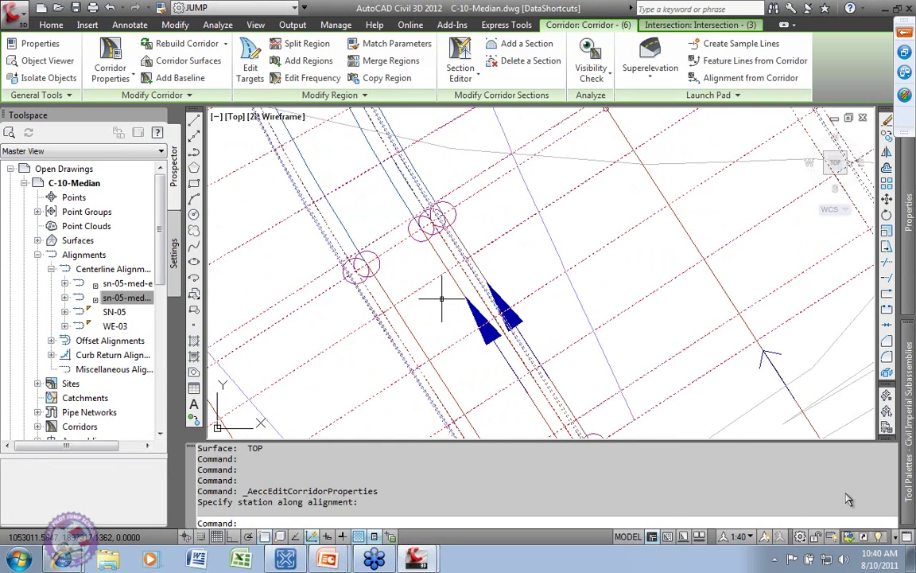
{"action": "scroll", "coordinate": [508, 297], "scroll_direction": "down", "scroll_amount": 2}
{"action": "mouse_move", "coordinate": [445, 238]}
{"action": "middle_mouse_down"}
{"action": "mouse_move", "coordinate": [429, 220]}
{"action": "mouse_move", "coordinate": [421, 229]}
{"action": "middle_mouse_up"}
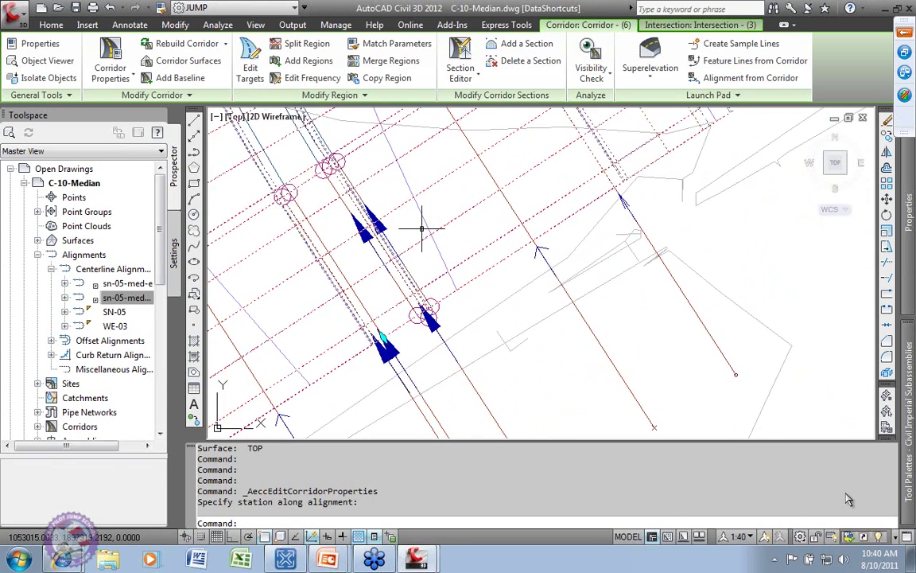
{"action": "scroll", "coordinate": [395, 267], "scroll_direction": "down", "scroll_amount": 3}
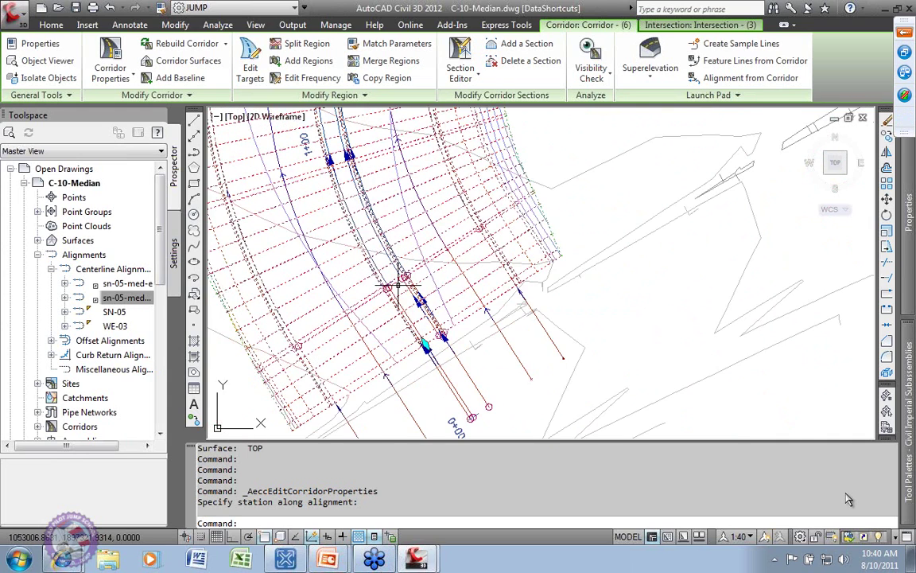
{"action": "scroll", "coordinate": [397, 285], "scroll_direction": "up", "scroll_amount": 5}
{"action": "scroll", "coordinate": [527, 292], "scroll_direction": "down", "scroll_amount": 3}
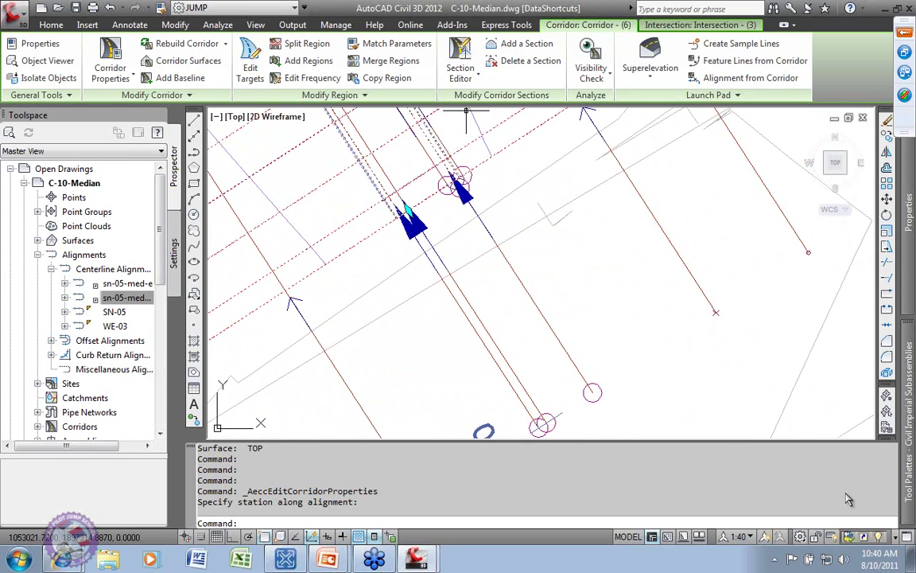
{"action": "left_click", "coordinate": [528, 291]}
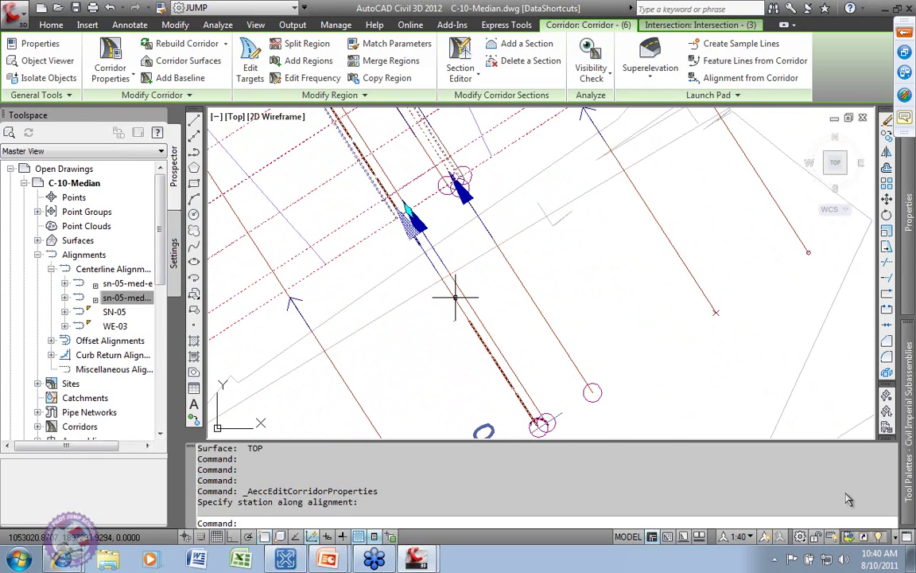
{"action": "scroll", "coordinate": [475, 258], "scroll_direction": "up", "scroll_amount": 2}
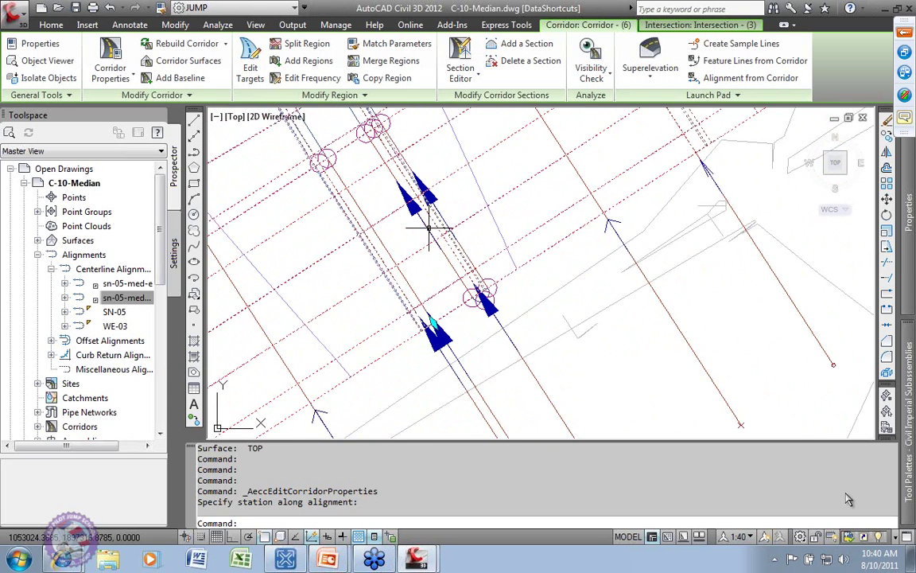
{"action": "scroll", "coordinate": [450, 213], "scroll_direction": "up", "scroll_amount": 1}
{"action": "scroll", "coordinate": [449, 212], "scroll_direction": "up", "scroll_amount": 1}
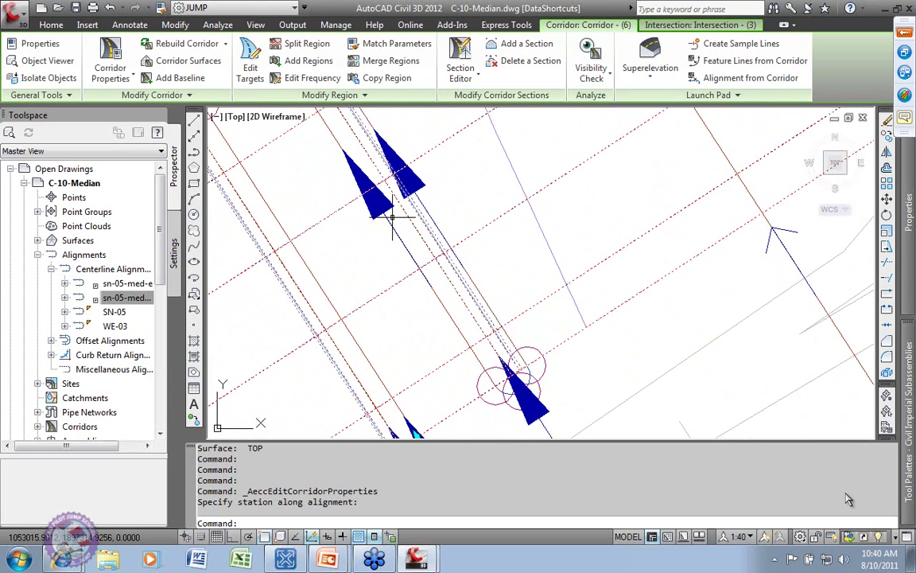
- Examine how the median edge alignments run through the corridor along SN-05, around station 2+00 and up towards the intersection
{"action": "scroll", "coordinate": [422, 188], "scroll_direction": "down", "scroll_amount": 4}
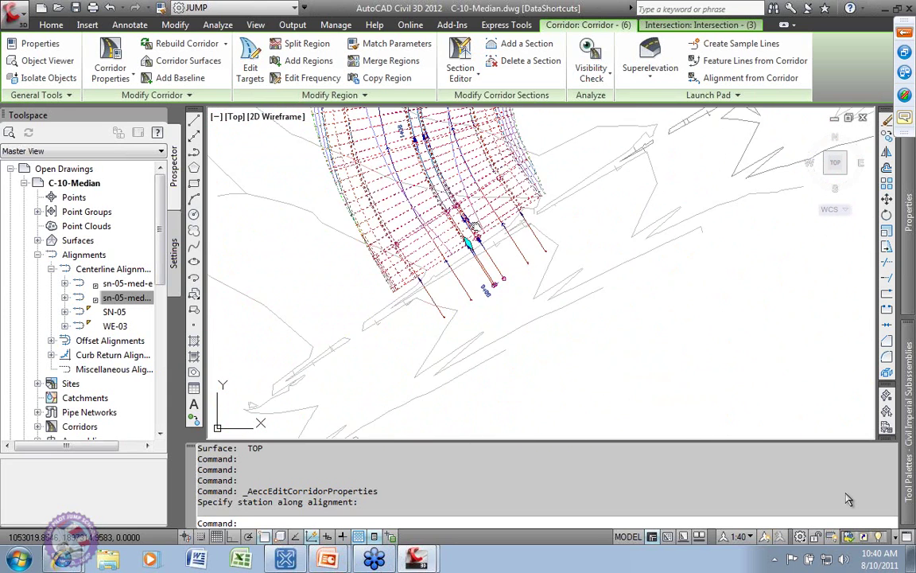
{"action": "middle_click_drag", "start_coordinate": [423, 189], "coordinate": [381, 290]}
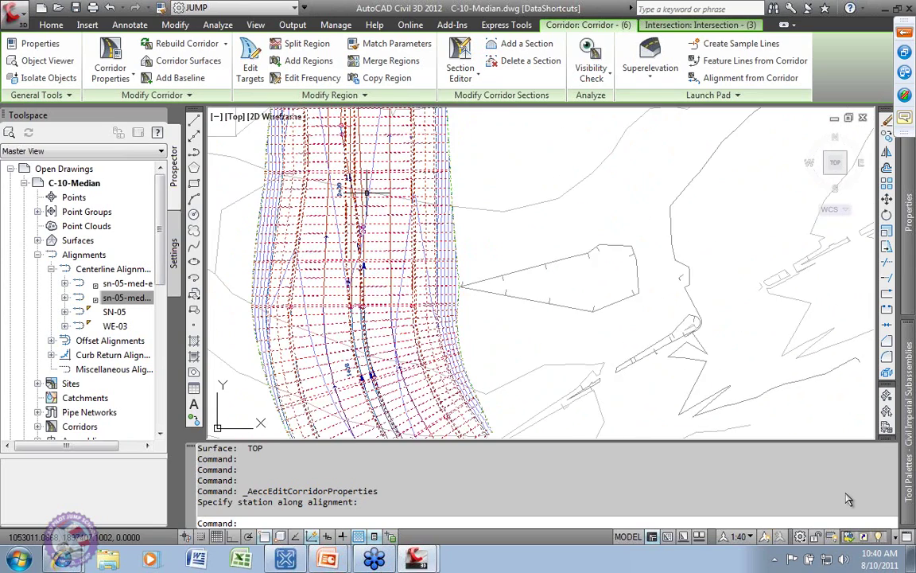
{"action": "middle_click_drag", "start_coordinate": [329, 159], "coordinate": [368, 236]}
{"action": "scroll", "coordinate": [370, 237], "scroll_direction": "up", "scroll_amount": 4}
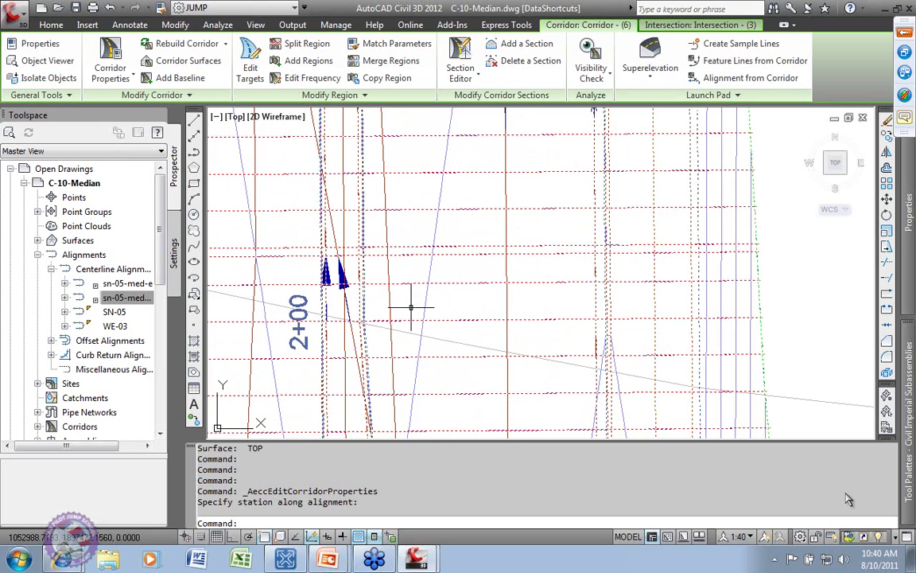
{"action": "middle_click_drag", "start_coordinate": [331, 158], "coordinate": [419, 245]}
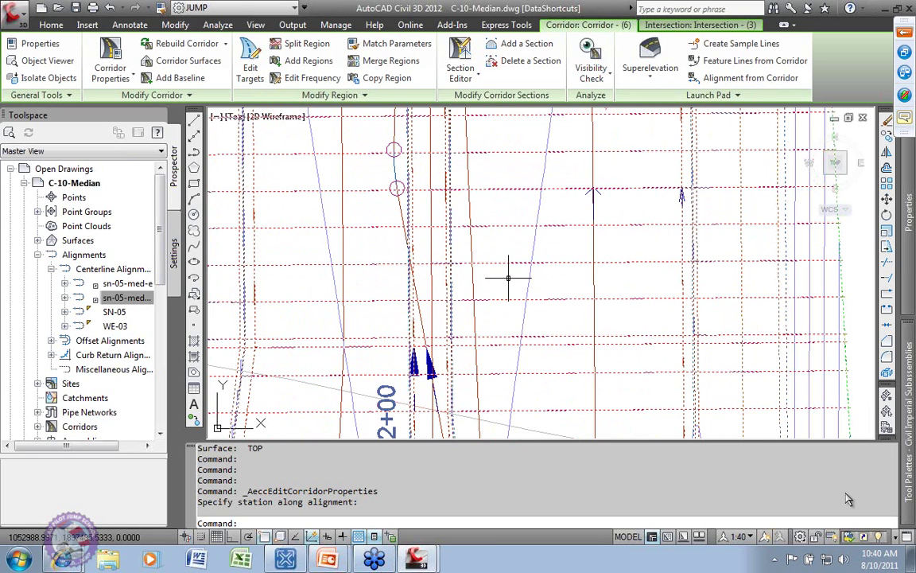
{"action": "scroll", "coordinate": [508, 277], "scroll_direction": "down", "scroll_amount": 4}
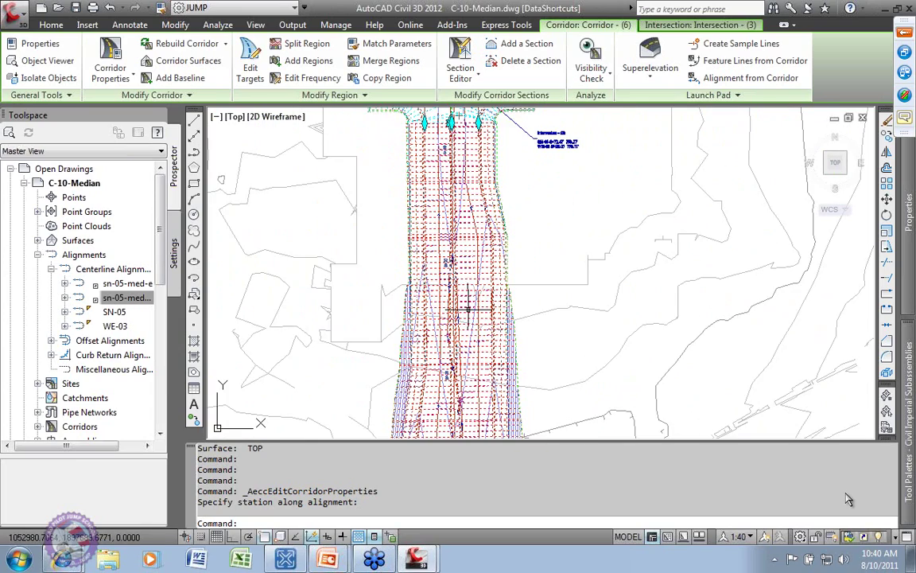
{"action": "scroll", "coordinate": [467, 308], "scroll_direction": "up", "scroll_amount": 5}
{"action": "mouse_move", "coordinate": [418, 324]}
{"action": "middle_mouse_down", "text": "shift"}
{"action": "mouse_move", "coordinate": [418, 190]}
{"action": "mouse_move", "coordinate": [418, 318]}
{"action": "mouse_move", "coordinate": [419, 199]}
{"action": "mouse_move", "coordinate": [400, 155]}
{"action": "mouse_move", "coordinate": [445, 307]}
{"action": "mouse_move", "coordinate": [429, 350]}
{"action": "mouse_move", "coordinate": [409, 296]}
{"action": "middle_mouse_up", "text": "shift"}
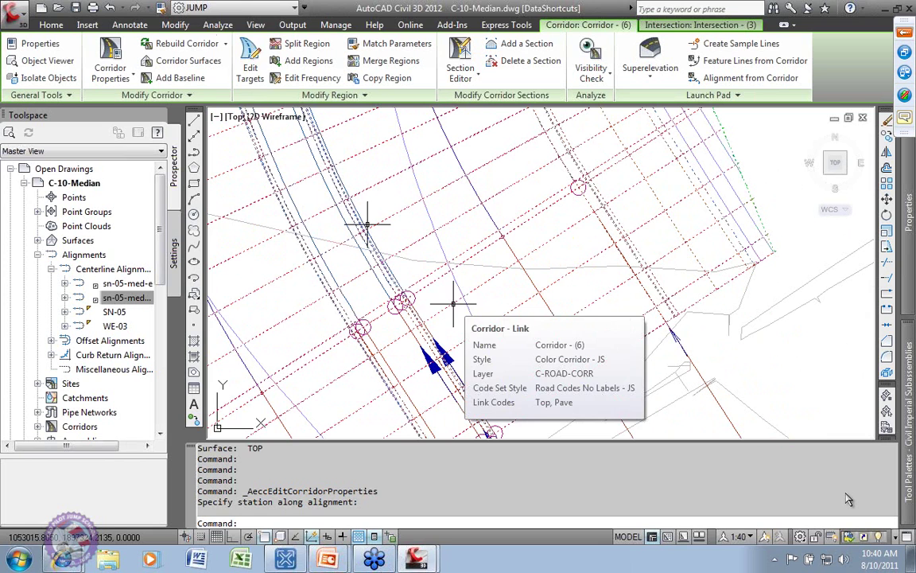
- In the 35 Collector M1S Median region's targets, replace the right Median Edge Alignment SN-05-Right-Median with sn-05-med-e
{"action": "left_click", "coordinate": [250, 68]}
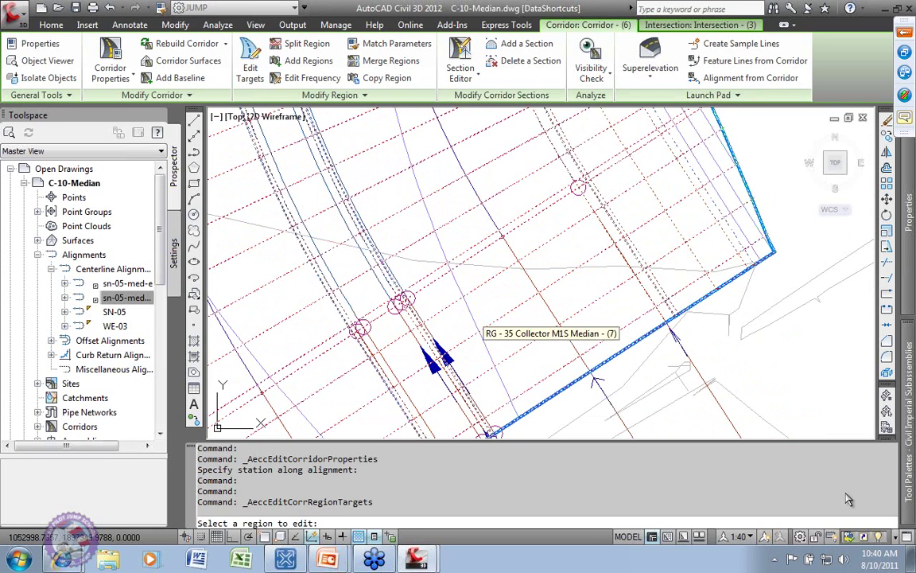
{"action": "left_click", "coordinate": [398, 309]}
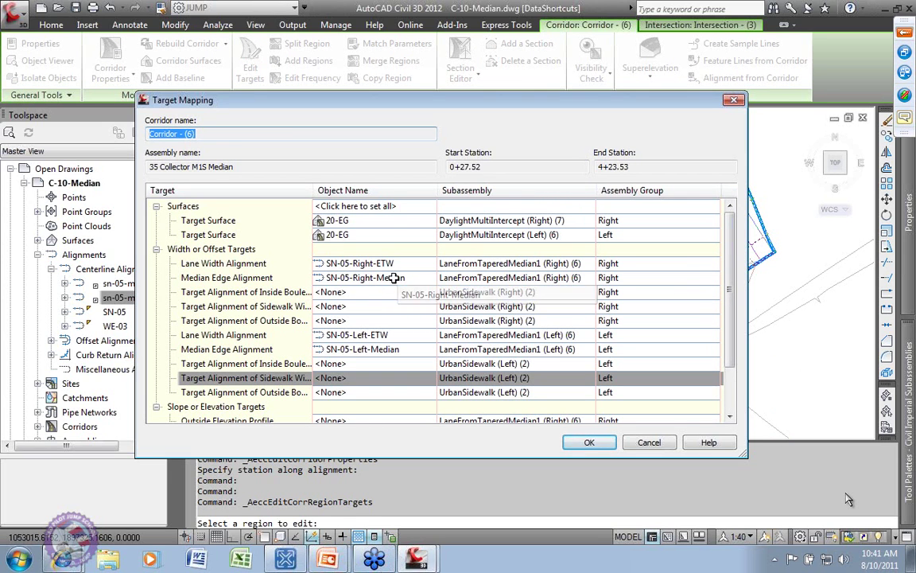
{"action": "left_click", "coordinate": [388, 278]}
{"action": "left_click", "coordinate": [387, 278]}
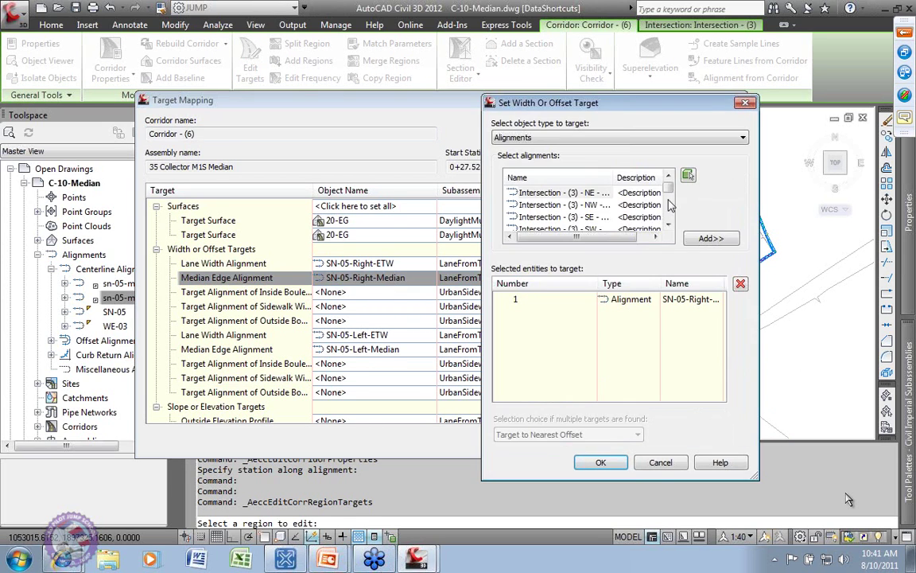
{"action": "left_click_drag", "start_coordinate": [668, 194], "coordinate": [668, 203]}
{"action": "left_click", "coordinate": [643, 206]}
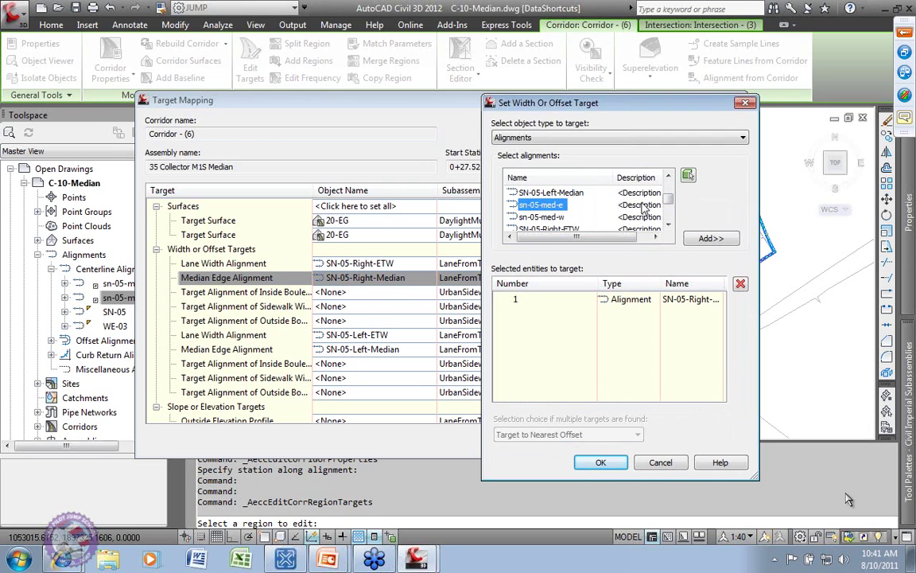
{"action": "left_click", "coordinate": [710, 239]}
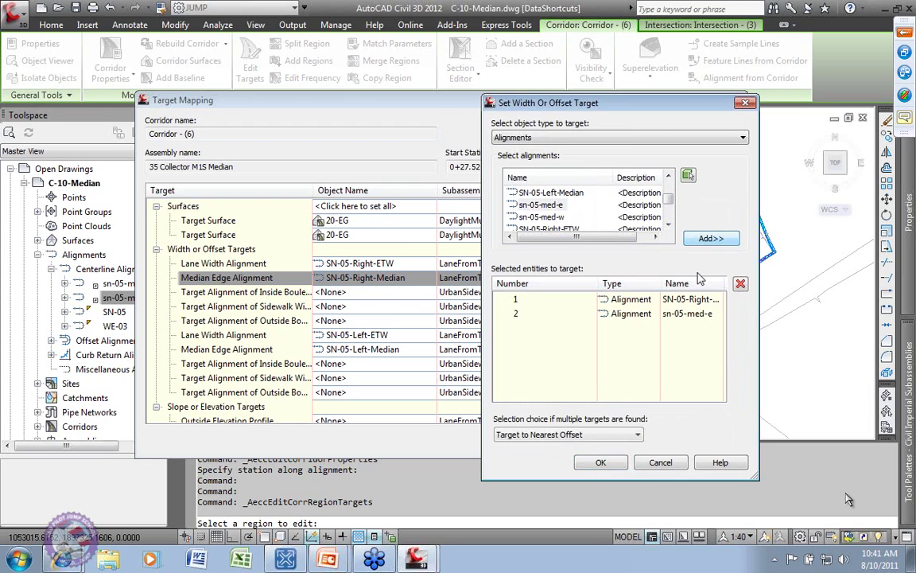
{"action": "left_click", "coordinate": [642, 300]}
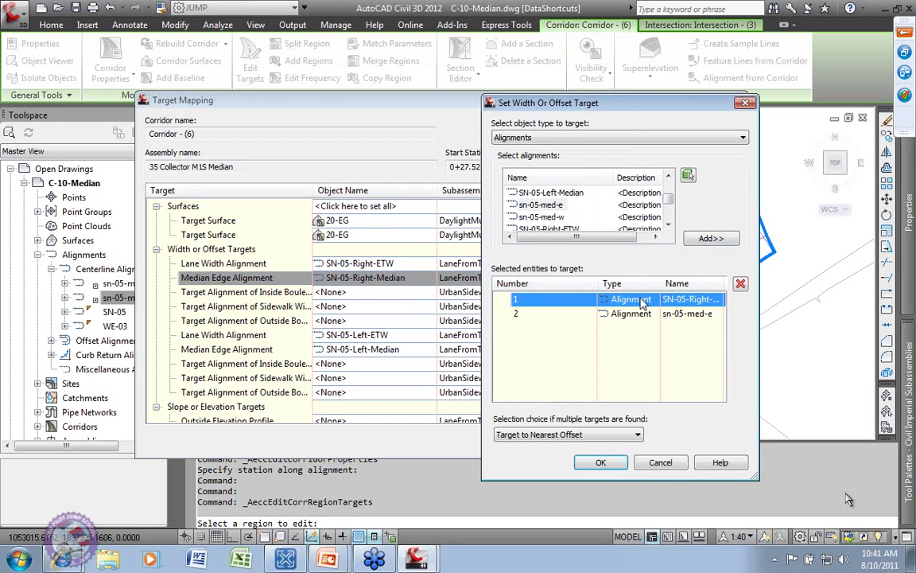
{"action": "left_click", "coordinate": [741, 285]}
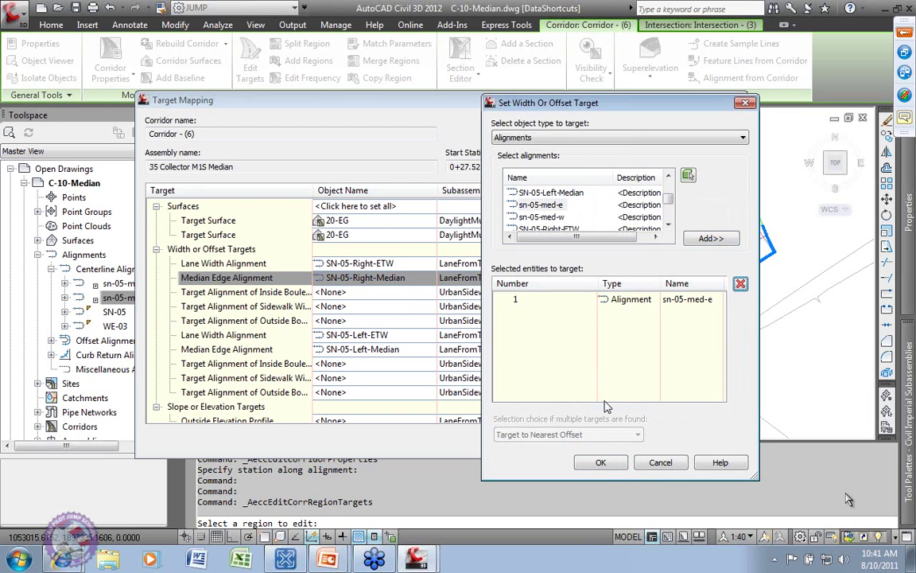
{"action": "left_click", "coordinate": [603, 463]}
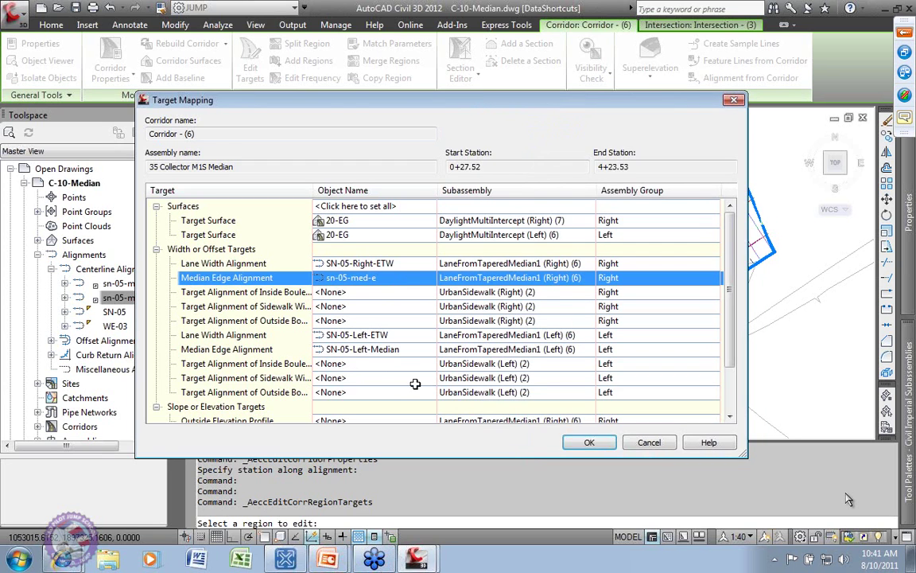
- Replace the median region's left Median Edge Alignment target SN-05-Left-Median with sn-05-med-w, accept the target mapping and end target editing
{"action": "left_click", "coordinate": [391, 355]}
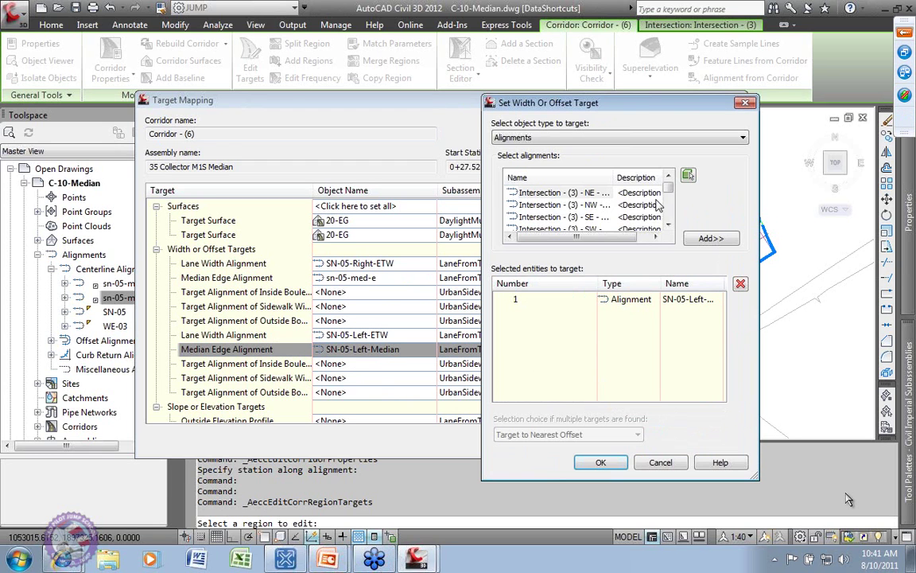
{"action": "left_click_drag", "start_coordinate": [670, 192], "coordinate": [670, 203]}
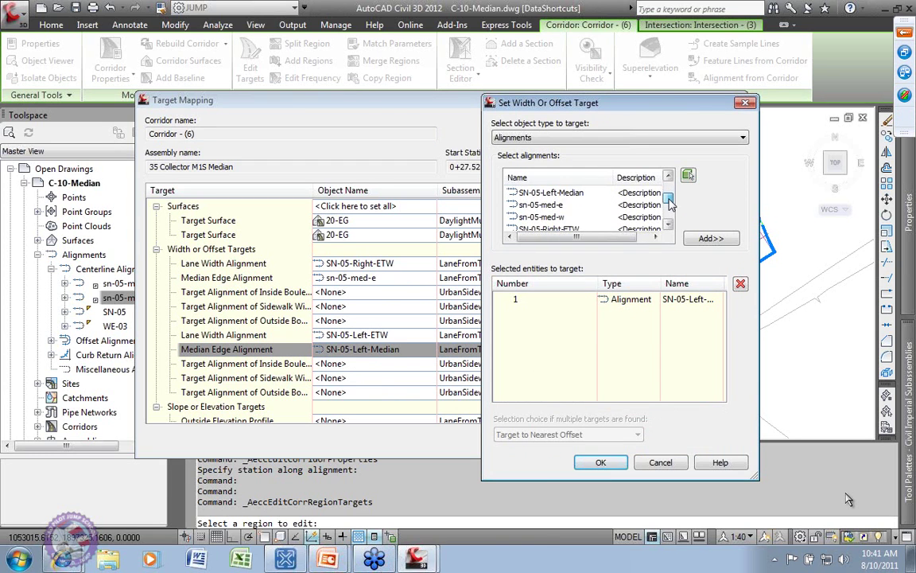
{"action": "left_click", "coordinate": [555, 217]}
{"action": "left_click", "coordinate": [711, 238]}
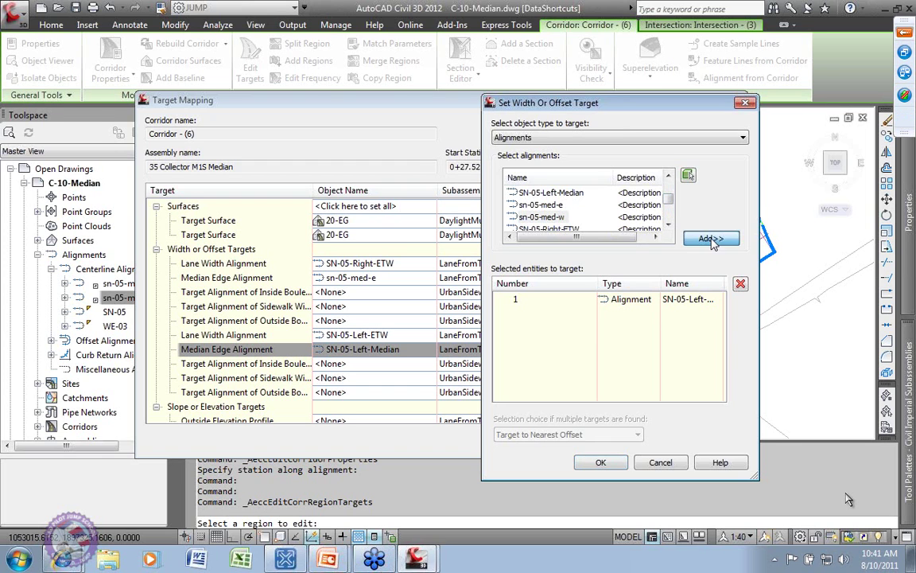
{"action": "left_click", "coordinate": [686, 299]}
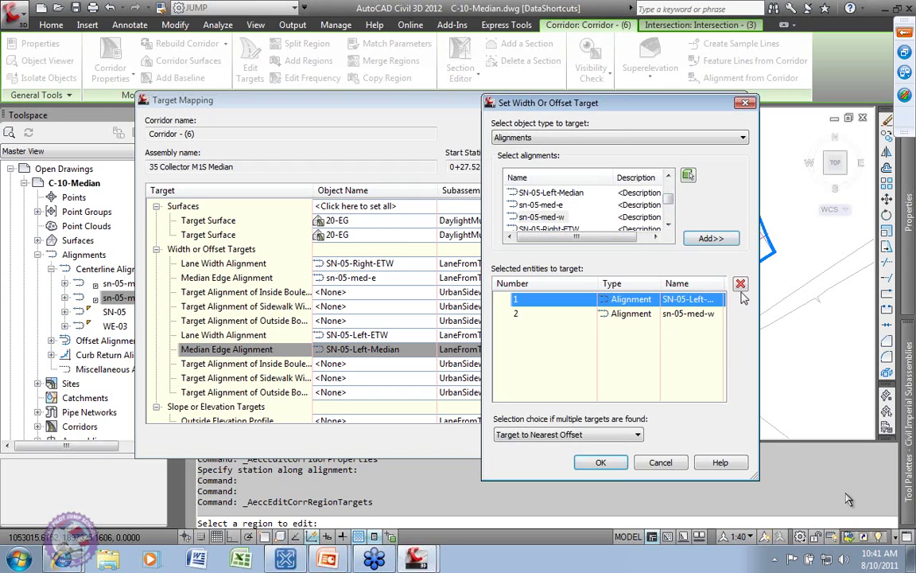
{"action": "left_click", "coordinate": [740, 283]}
{"action": "left_click", "coordinate": [603, 462]}
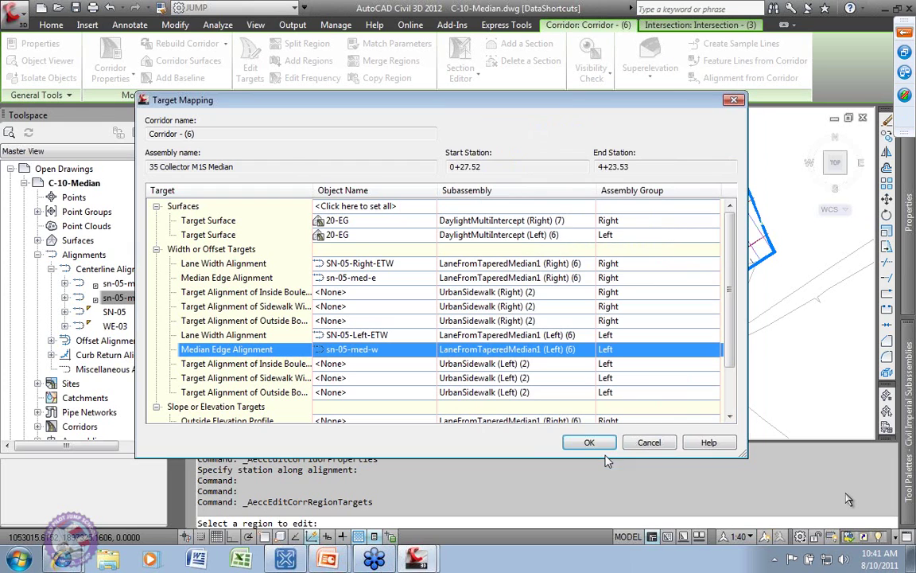
{"action": "left_click", "coordinate": [590, 443]}
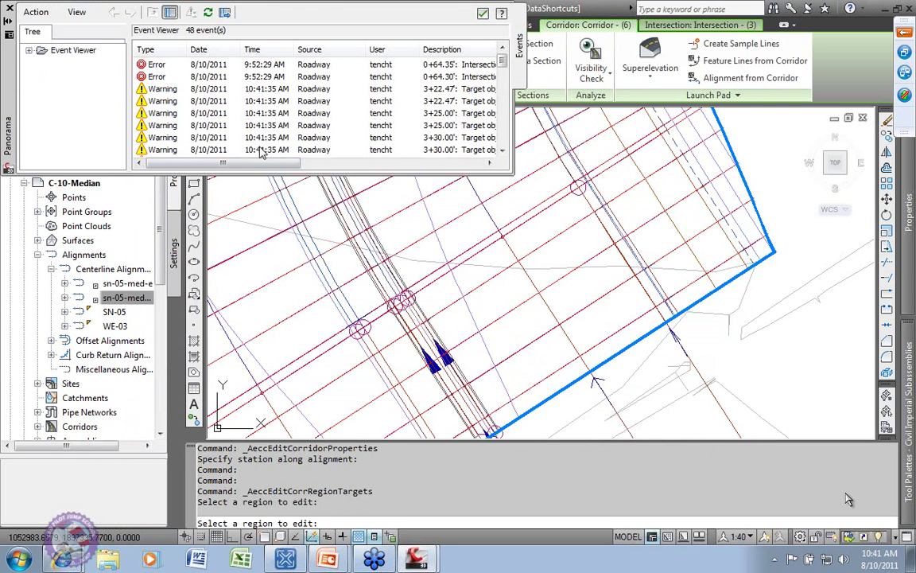
{"action": "mouse_move", "coordinate": [284, 167]}
{"action": "left_mouse_down"}
{"action": "mouse_move", "coordinate": [471, 174]}
{"action": "mouse_move", "coordinate": [270, 167]}
{"action": "left_mouse_up"}
{"action": "left_click", "coordinate": [483, 15]}
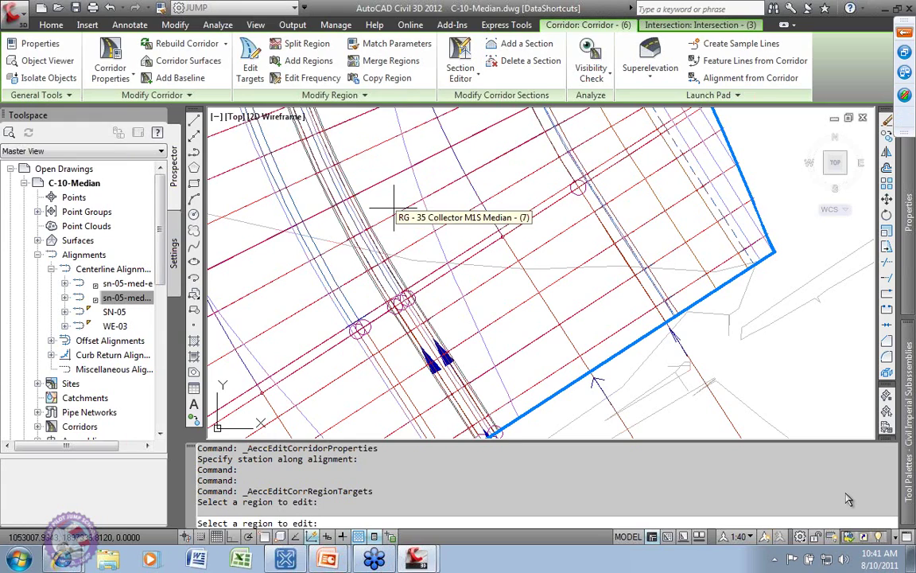
{"action": "scroll", "coordinate": [398, 255], "scroll_direction": "down", "scroll_amount": 3}
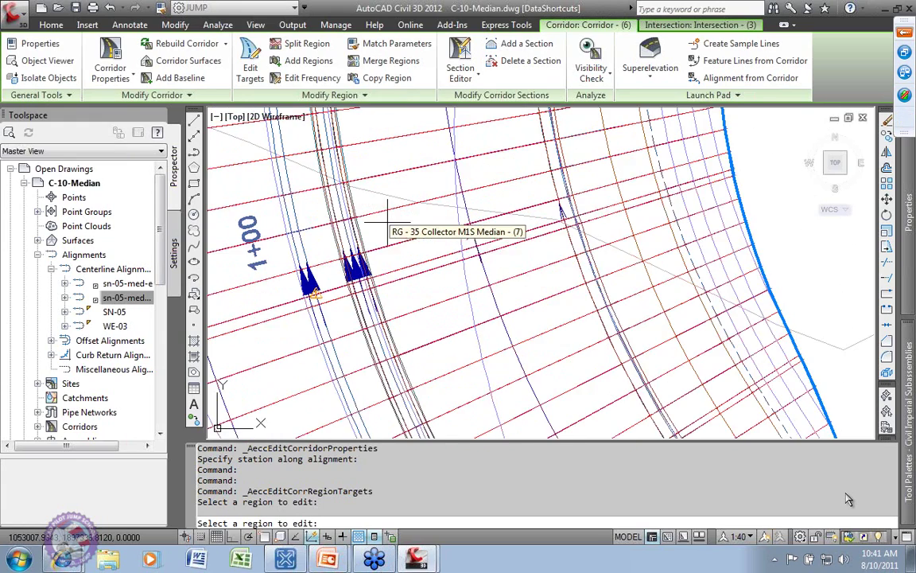
{"action": "key", "text": "Escape"}
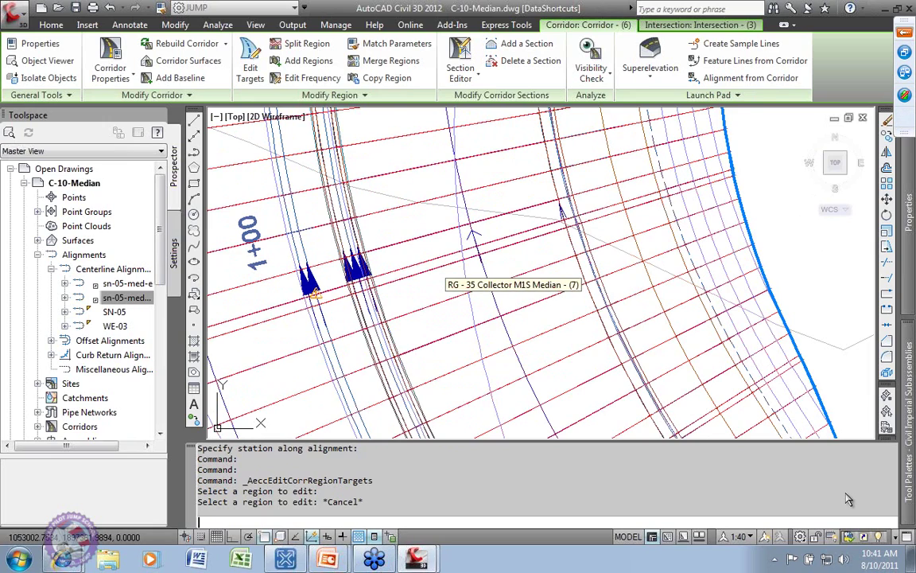
- Apply the +INVISIBLE - JS object style to Corridor - (6) in its corridor properties
{"action": "scroll", "coordinate": [454, 306], "scroll_direction": "down", "scroll_amount": 3}
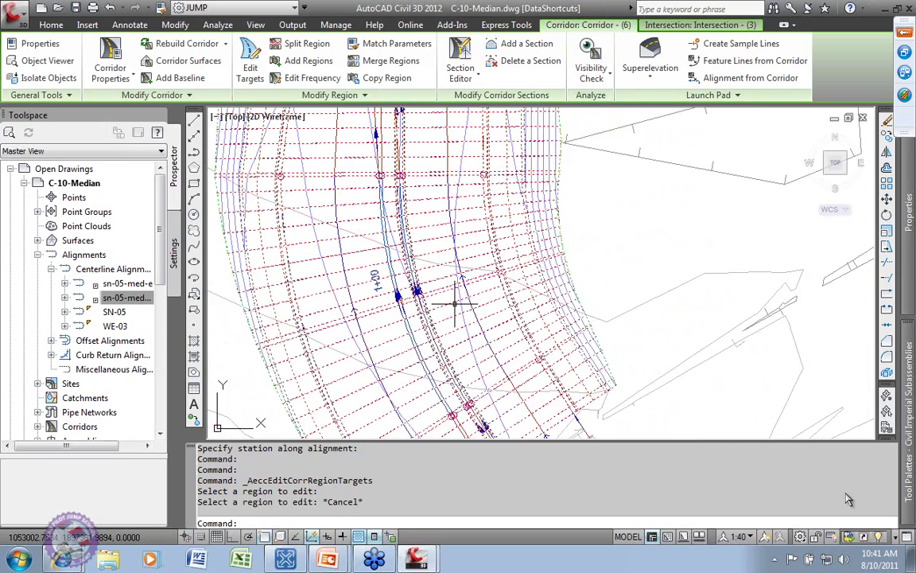
{"action": "scroll", "coordinate": [454, 306], "scroll_direction": "up", "scroll_amount": 3}
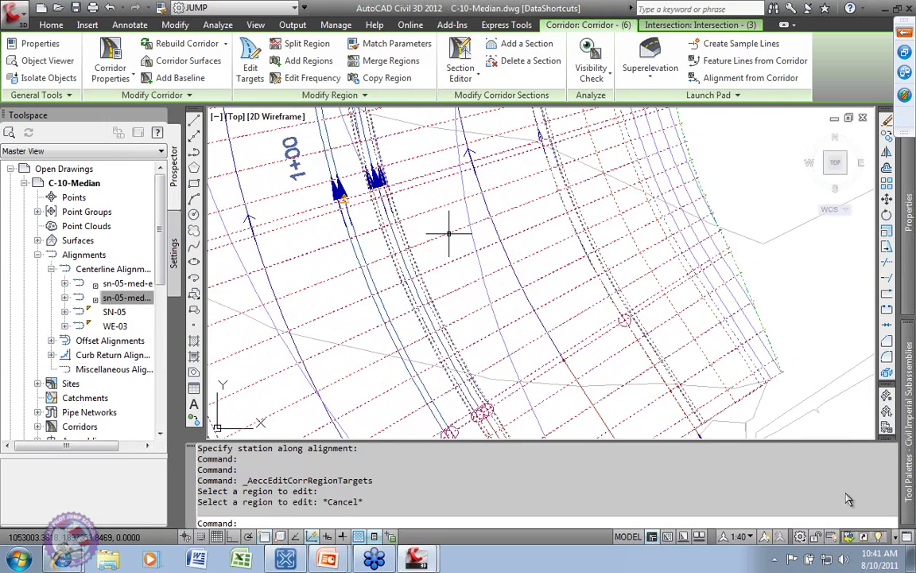
{"action": "scroll", "coordinate": [449, 233], "scroll_direction": "down", "scroll_amount": 5}
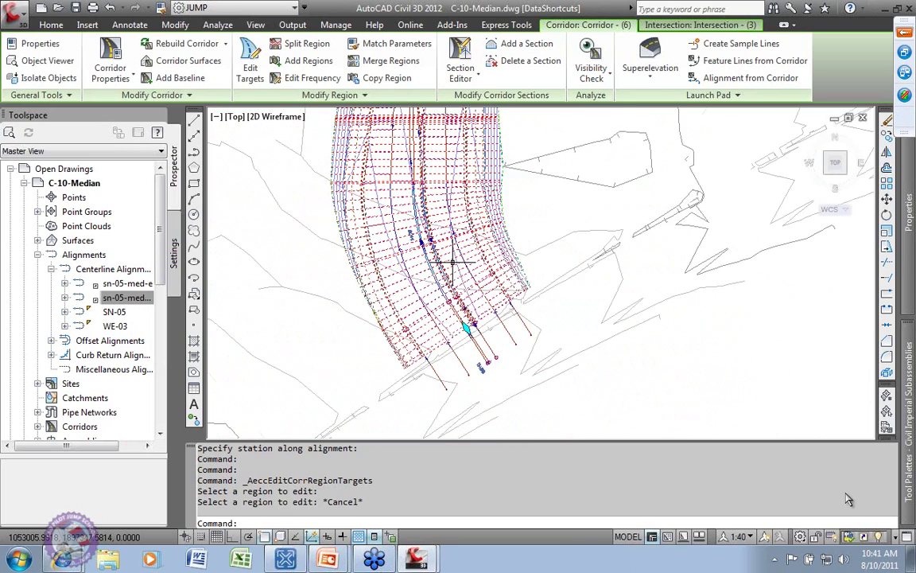
{"action": "scroll", "coordinate": [442, 368], "scroll_direction": "up", "scroll_amount": 8}
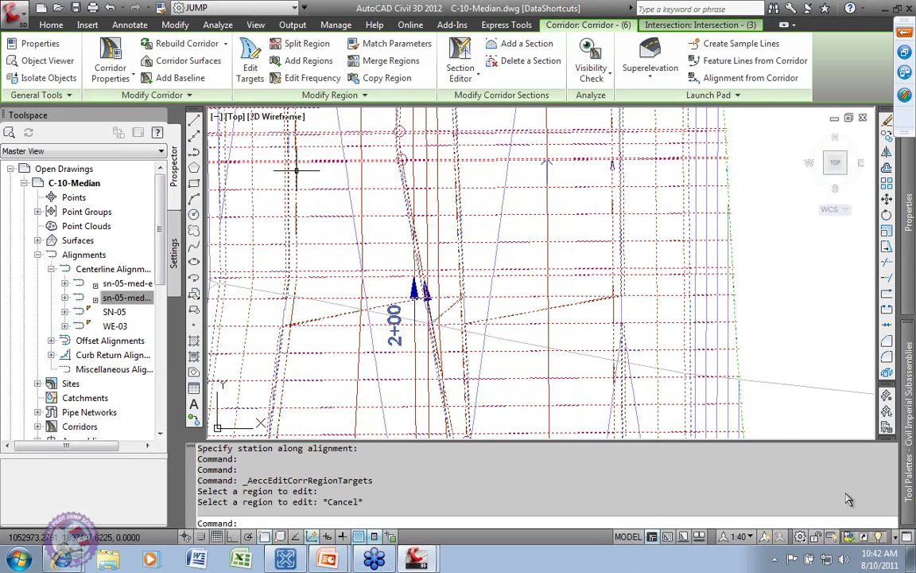
{"action": "scroll", "coordinate": [504, 337], "scroll_direction": "down", "scroll_amount": 6}
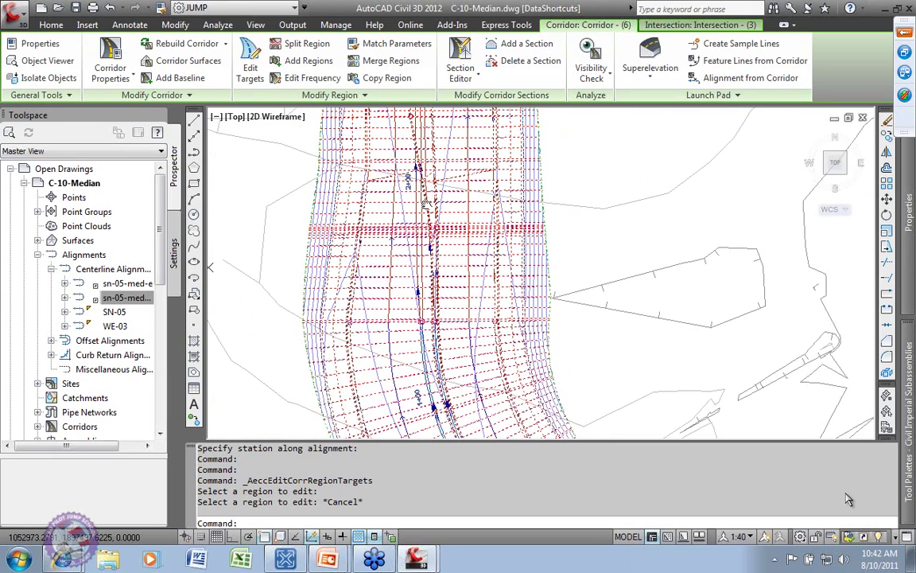
{"action": "left_click", "coordinate": [108, 65]}
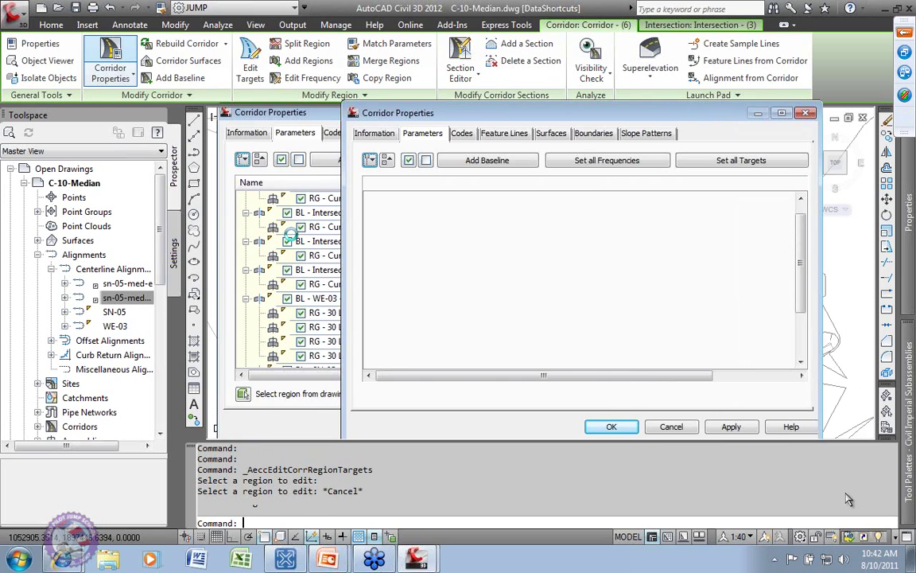
{"action": "left_click", "coordinate": [370, 135]}
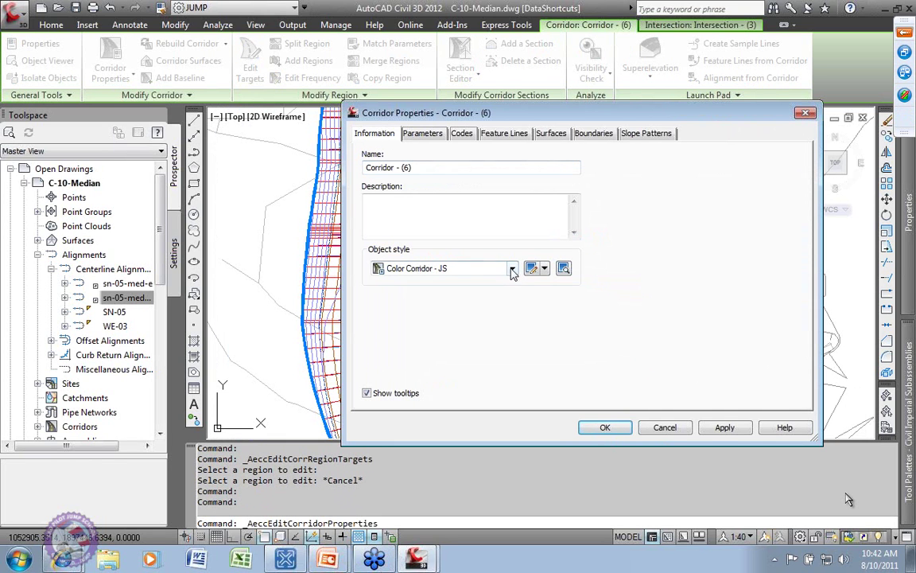
{"action": "left_click", "coordinate": [453, 268]}
{"action": "left_click", "coordinate": [419, 287]}
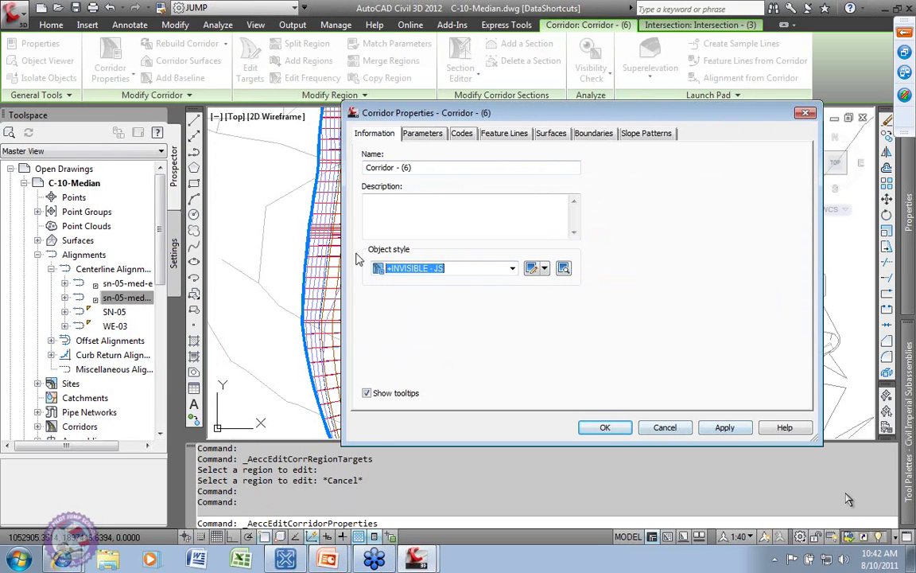
{"action": "left_click", "coordinate": [725, 428]}
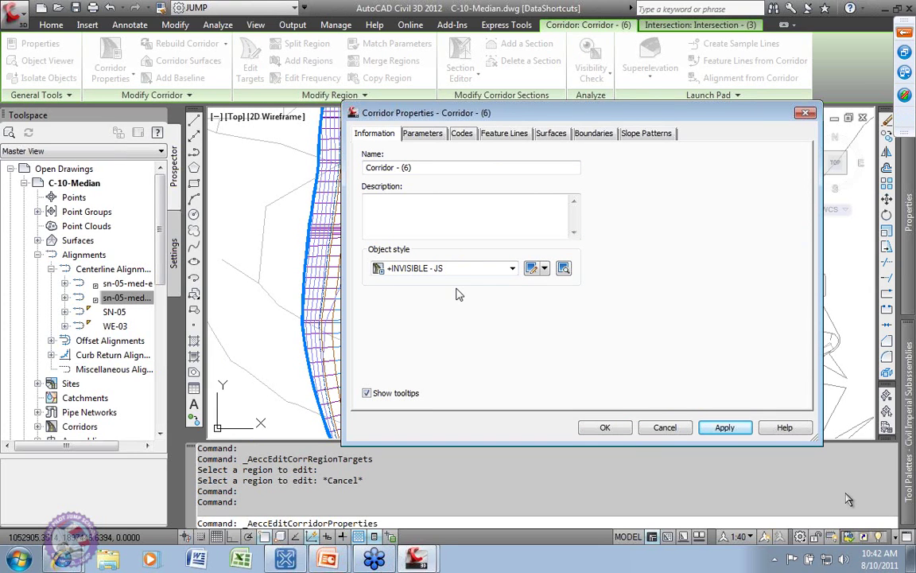
- Set the corridor's code set style to Pln Road w Top Hide - JS and accept the corridor properties
{"action": "left_click", "coordinate": [462, 135]}
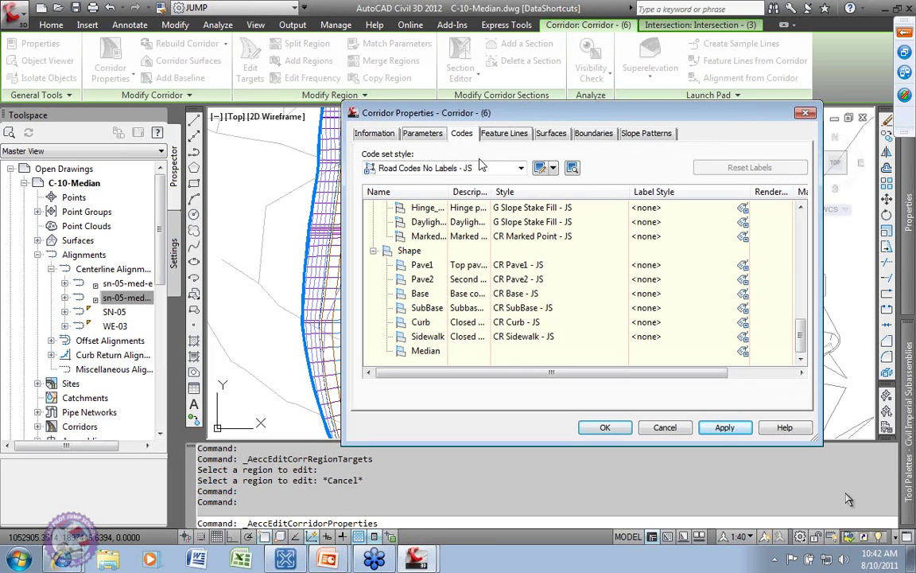
{"action": "left_click", "coordinate": [447, 170]}
{"action": "left_click", "coordinate": [531, 176]}
{"action": "mouse_move", "coordinate": [802, 343]}
{"action": "left_mouse_down"}
{"action": "mouse_move", "coordinate": [803, 286]}
{"action": "mouse_move", "coordinate": [810, 334]}
{"action": "left_mouse_up"}
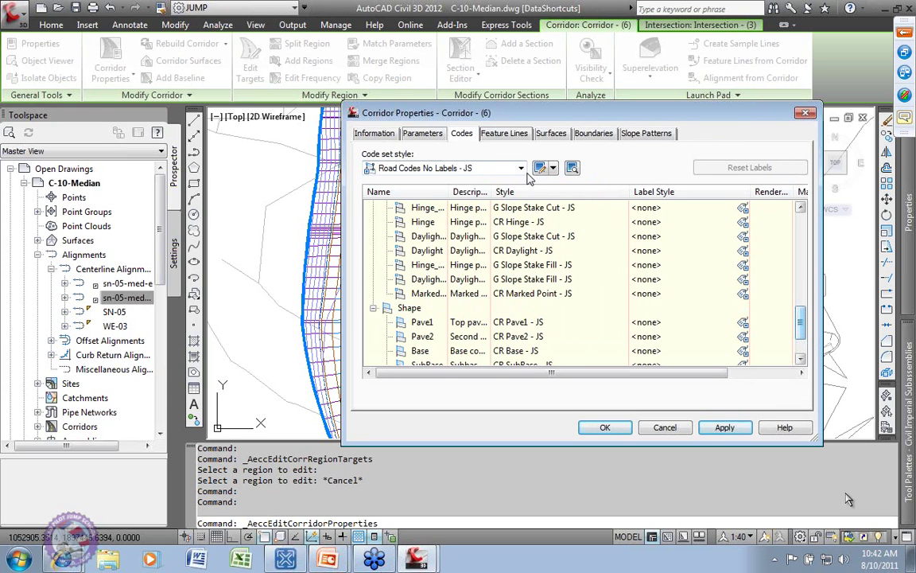
{"action": "left_click", "coordinate": [521, 168]}
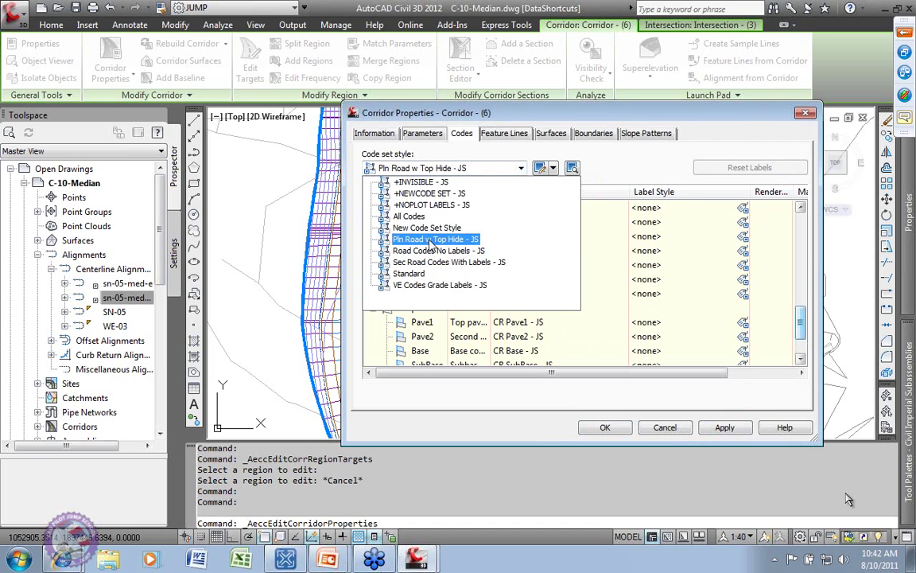
{"action": "left_click", "coordinate": [393, 239]}
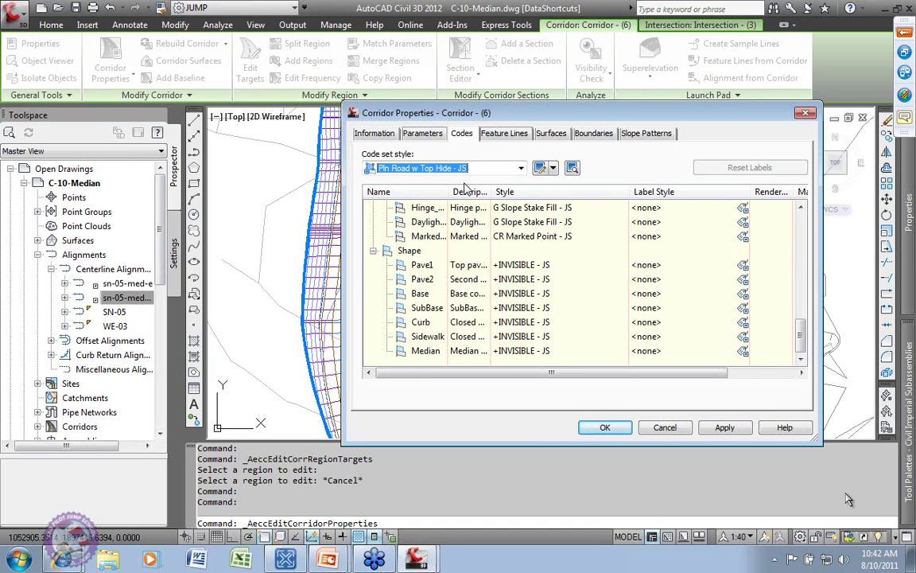
{"action": "left_click", "coordinate": [725, 427]}
{"action": "left_click", "coordinate": [602, 427]}
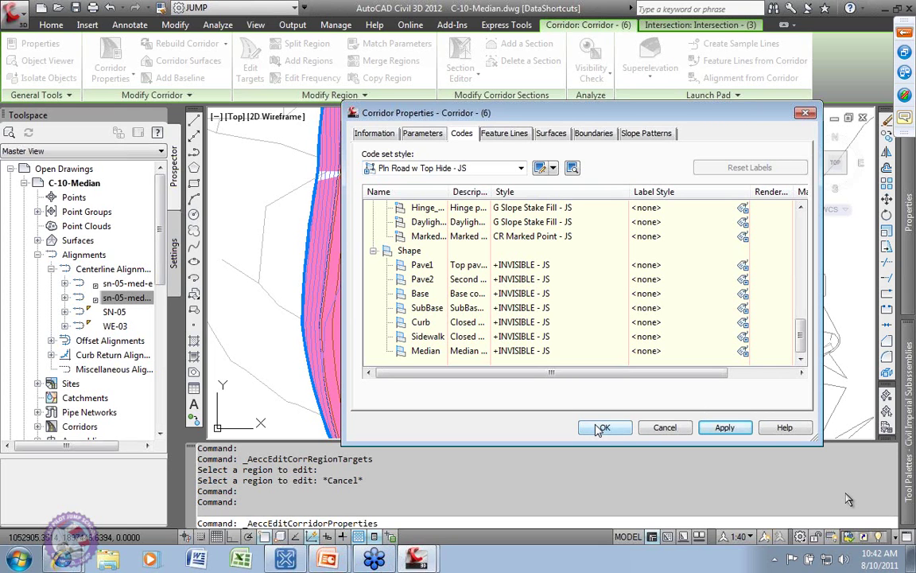
{"action": "left_click", "coordinate": [605, 428]}
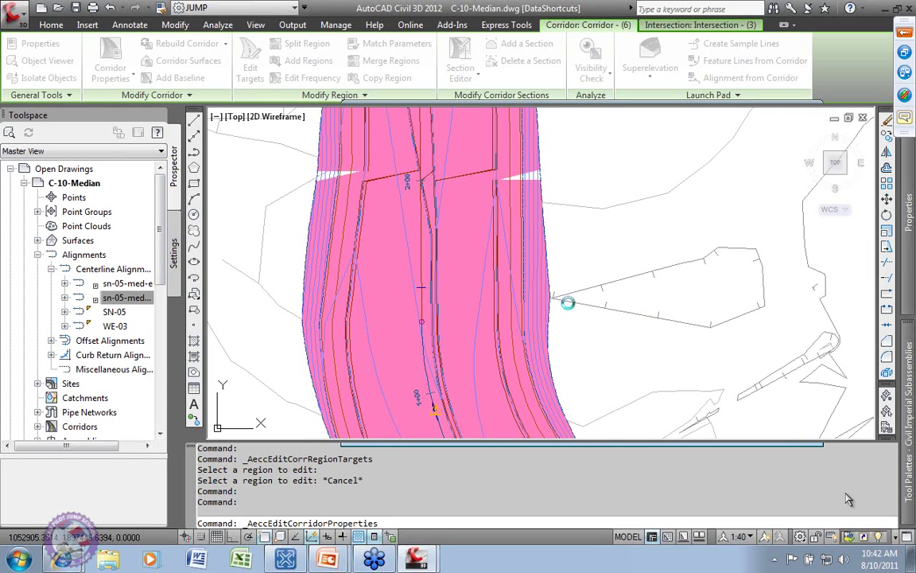
- Examine the shaded corridor where its regions meet around station 2+00, including the median edges and the outer gaps
{"action": "scroll", "coordinate": [556, 230], "scroll_direction": "up", "scroll_amount": 4}
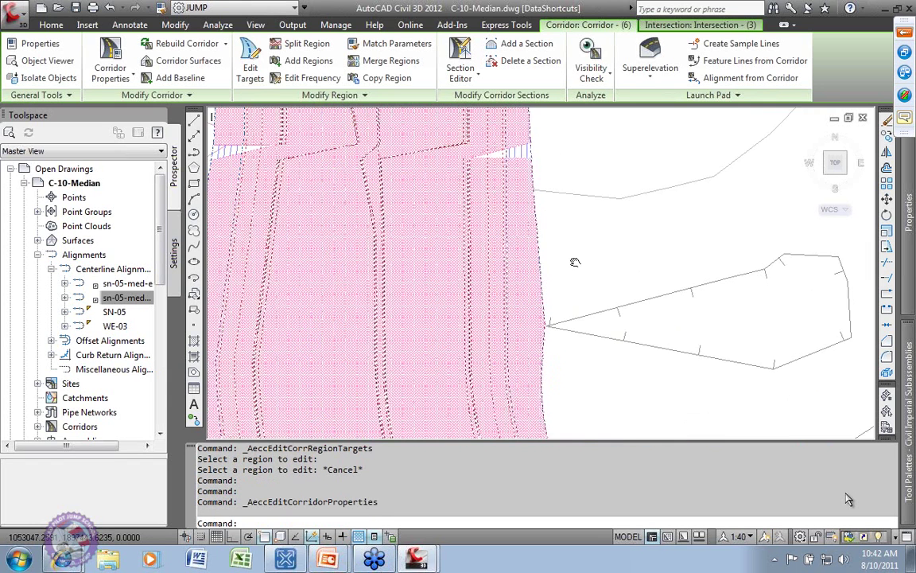
{"action": "scroll", "coordinate": [478, 215], "scroll_direction": "up", "scroll_amount": 2}
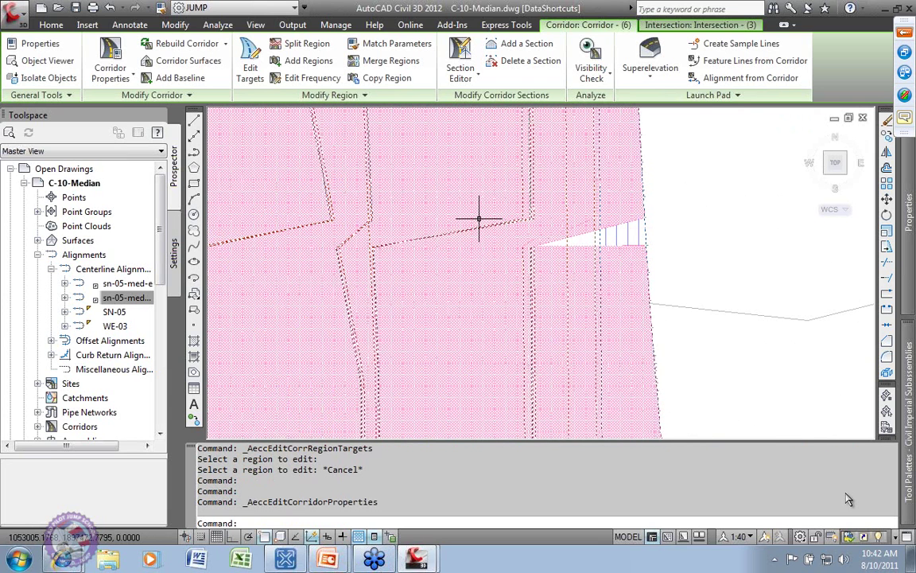
{"action": "mouse_move", "coordinate": [479, 218]}
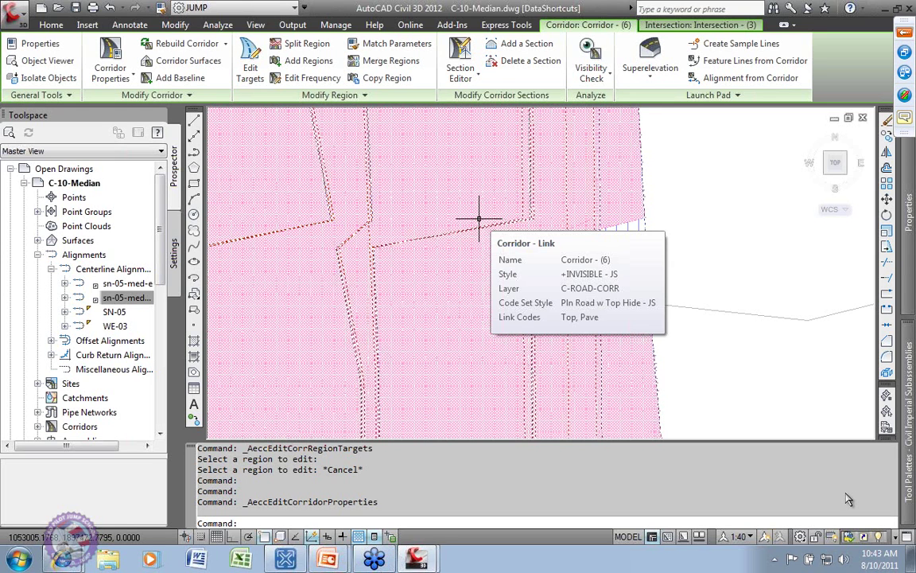
{"action": "left_click", "coordinate": [696, 266]}
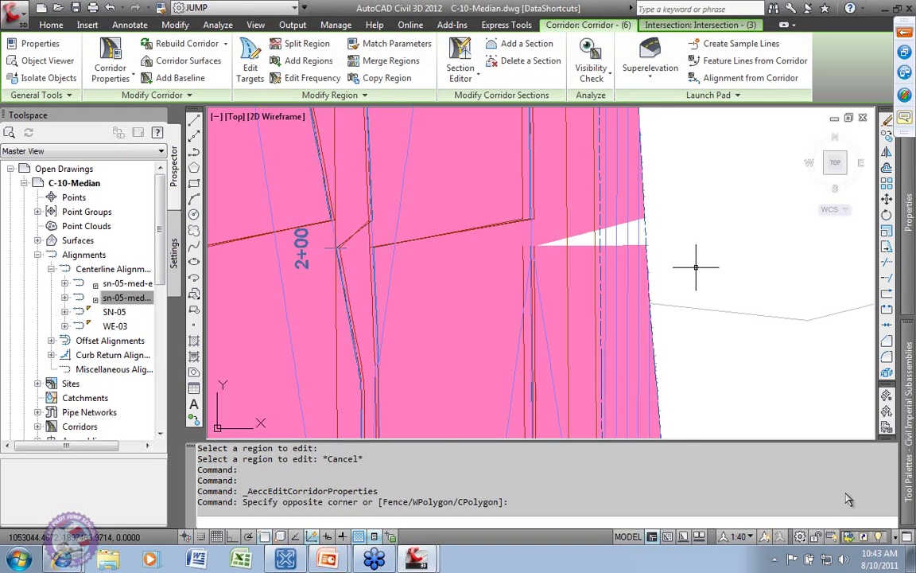
{"action": "key", "text": "Escape"}
{"action": "scroll", "coordinate": [736, 365], "scroll_direction": "down", "scroll_amount": 5}
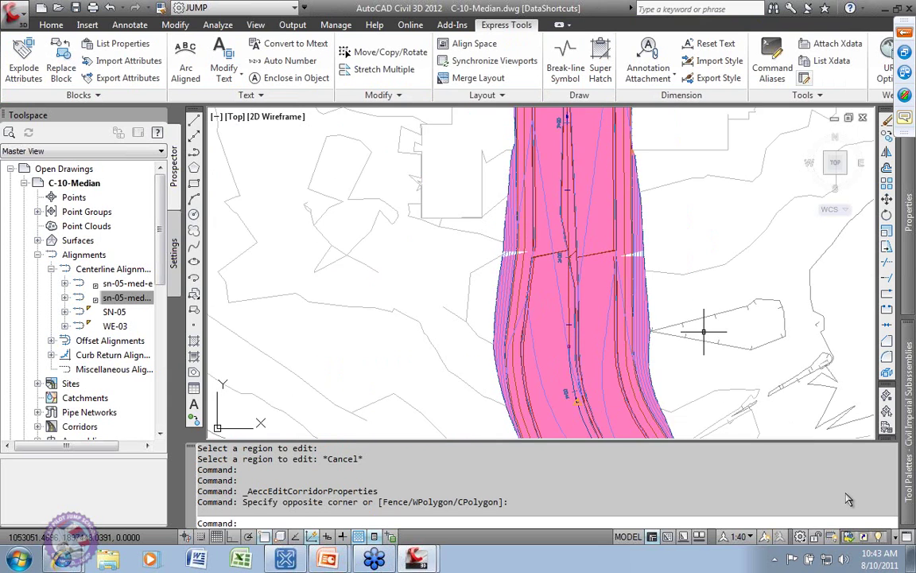
{"action": "middle_click_drag", "start_coordinate": [699, 373], "coordinate": [623, 318]}
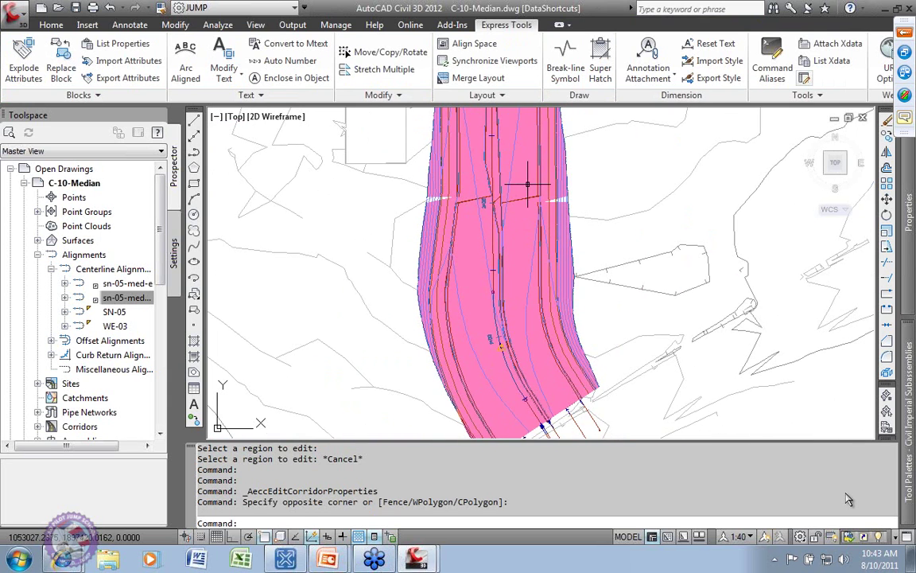
{"action": "scroll", "coordinate": [527, 184], "scroll_direction": "up", "scroll_amount": 3}
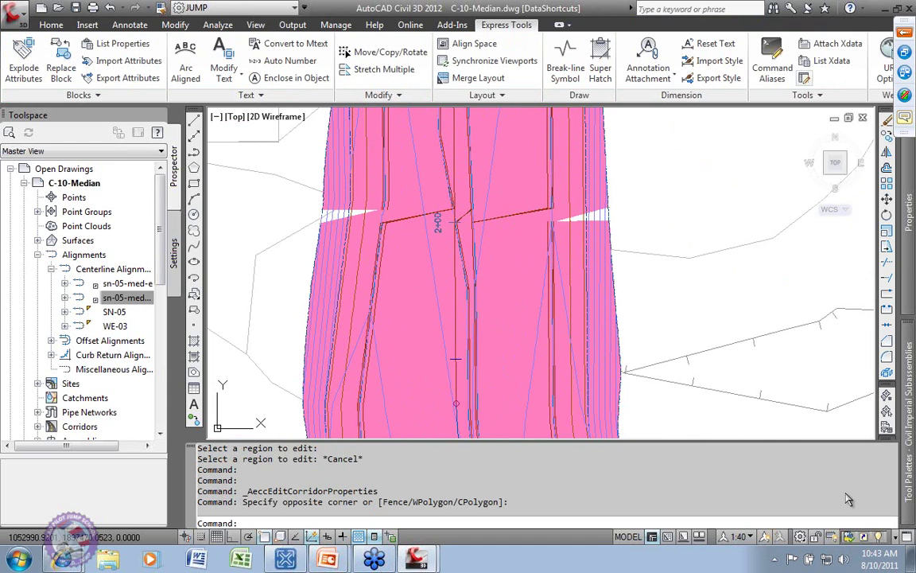
{"action": "scroll", "coordinate": [469, 193], "scroll_direction": "up", "scroll_amount": 5}
{"action": "mouse_move", "coordinate": [470, 189]}
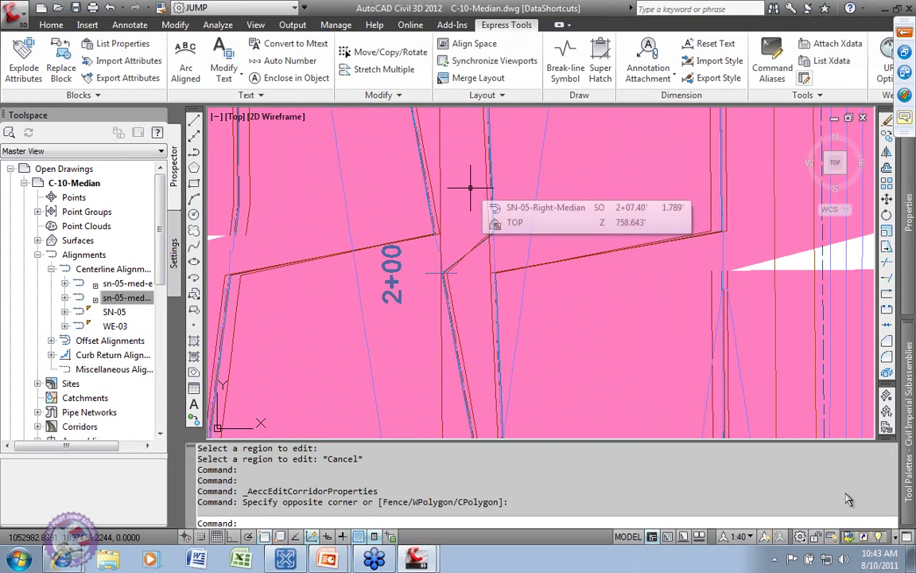
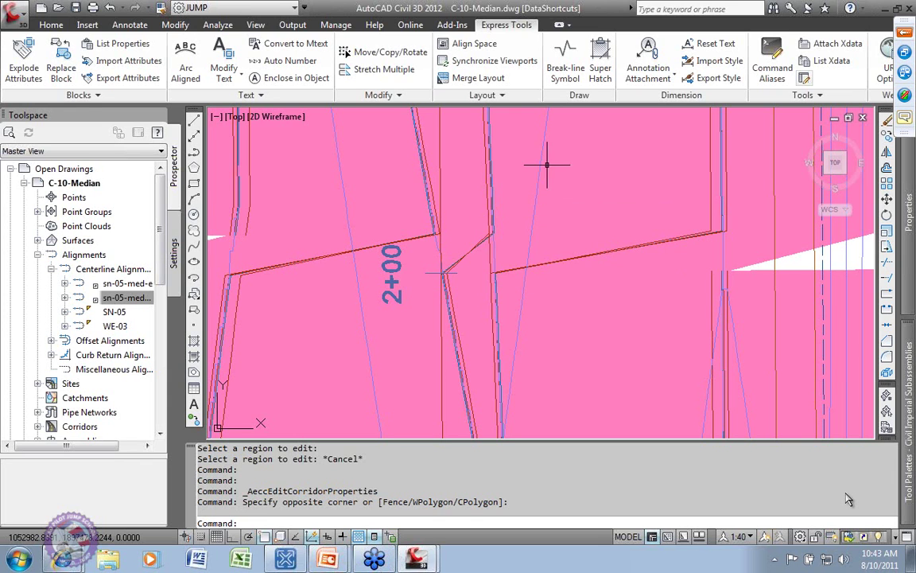
{"action": "scroll", "coordinate": [607, 272], "scroll_direction": "down", "scroll_amount": 4}
{"action": "scroll", "coordinate": [554, 308], "scroll_direction": "up", "scroll_amount": 4}
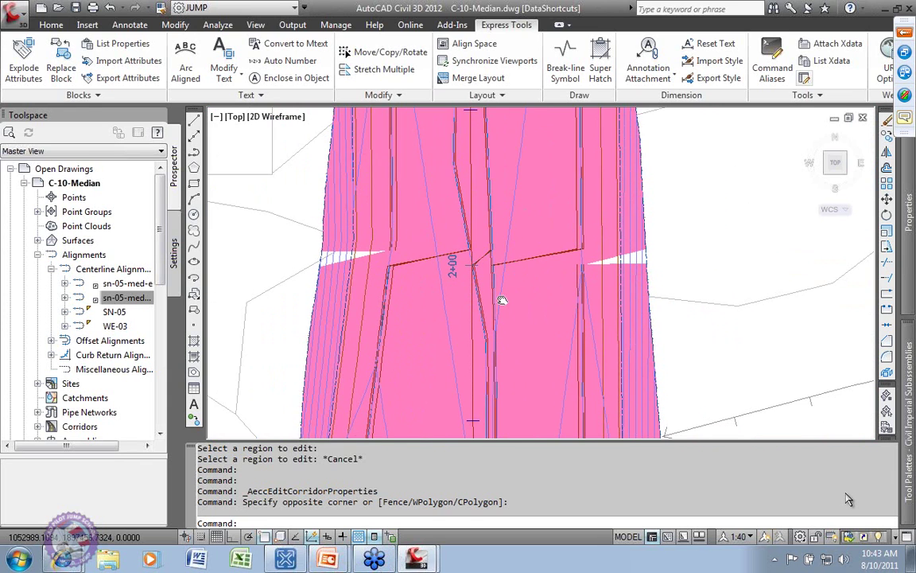
- Examine the corridor's median and edges around station 2+00 and along the curved end near station 0+00
{"action": "scroll", "coordinate": [568, 307], "scroll_direction": "down", "scroll_amount": 3}
{"action": "mouse_move", "coordinate": [570, 343]}
{"action": "middle_mouse_down"}
{"action": "mouse_move", "coordinate": [521, 330]}
{"action": "mouse_move", "coordinate": [511, 184]}
{"action": "mouse_move", "coordinate": [477, 191]}
{"action": "mouse_move", "coordinate": [481, 134]}
{"action": "middle_mouse_up"}
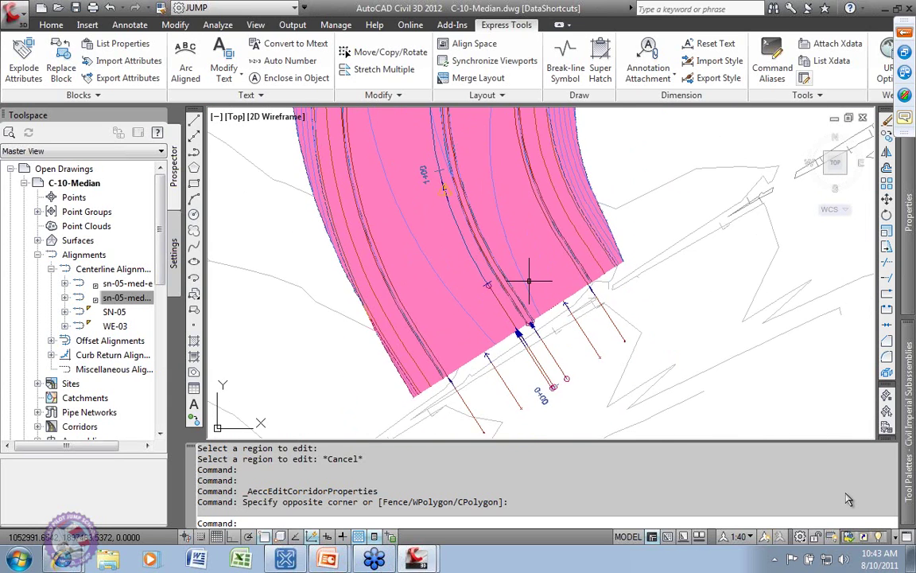
{"action": "scroll", "coordinate": [509, 313], "scroll_direction": "down", "scroll_amount": 4}
{"action": "scroll", "coordinate": [474, 163], "scroll_direction": "up", "scroll_amount": 2}
{"action": "middle_click_drag", "start_coordinate": [475, 164], "coordinate": [466, 194]}
{"action": "scroll", "coordinate": [453, 136], "scroll_direction": "up", "scroll_amount": 2}
{"action": "scroll", "coordinate": [453, 135], "scroll_direction": "down", "scroll_amount": 1}
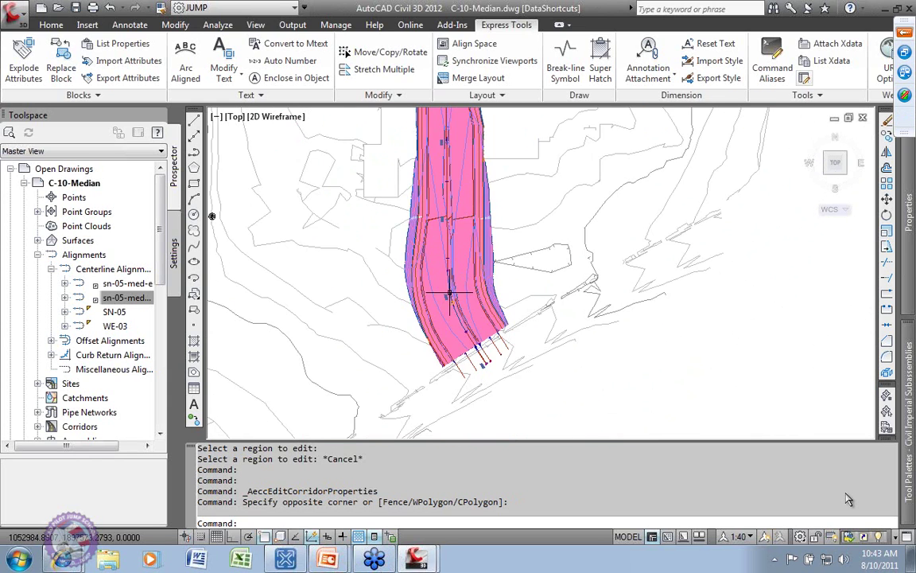
{"action": "scroll", "coordinate": [450, 287], "scroll_direction": "up", "scroll_amount": 3}
{"action": "scroll", "coordinate": [459, 292], "scroll_direction": "down", "scroll_amount": 2}
{"action": "scroll", "coordinate": [459, 293], "scroll_direction": "up", "scroll_amount": 4}
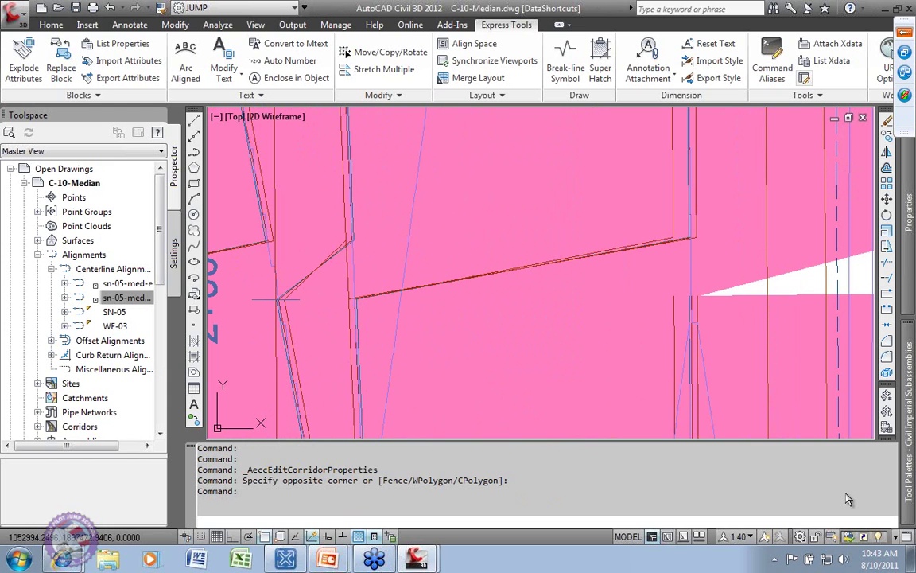
{"action": "scroll", "coordinate": [441, 301], "scroll_direction": "up", "scroll_amount": 2}
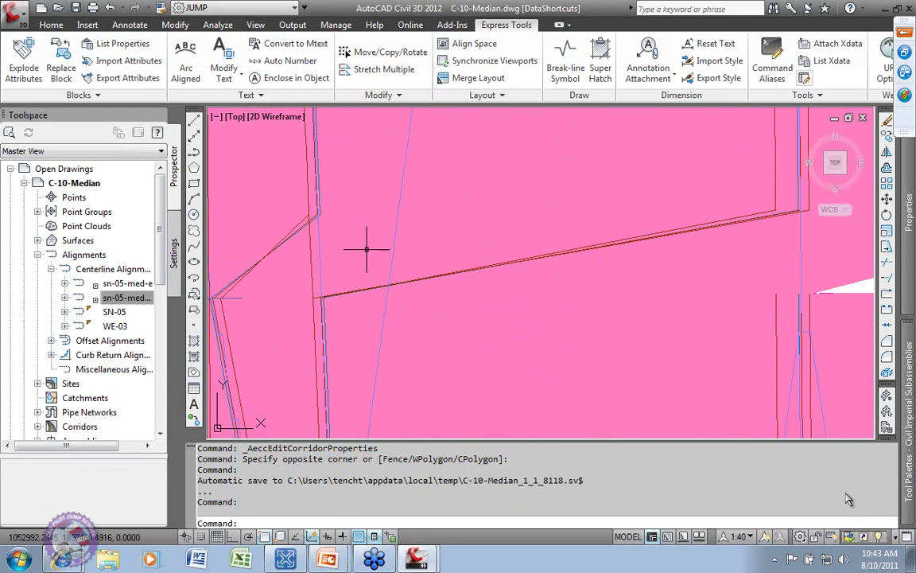
{"action": "scroll", "coordinate": [617, 279], "scroll_direction": "down", "scroll_amount": 5}
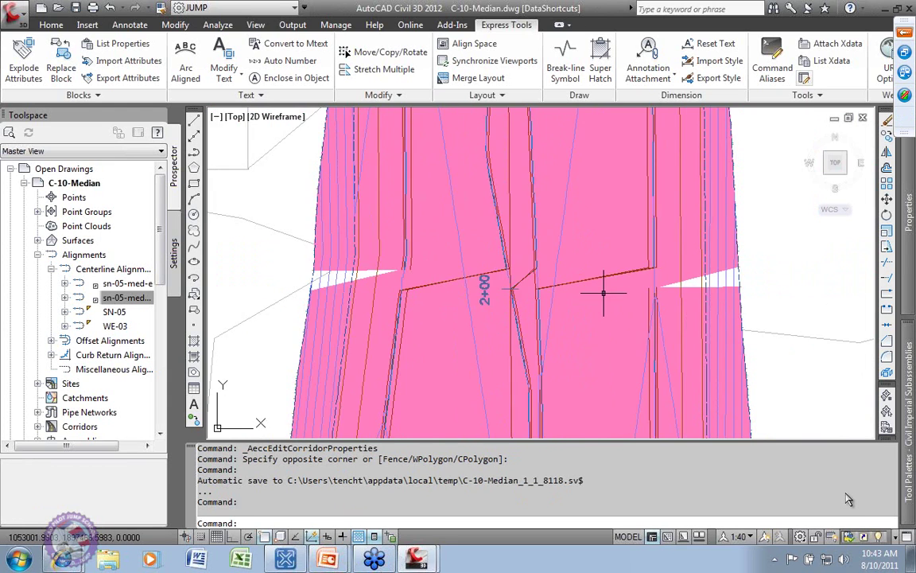
{"action": "middle_click_drag", "start_coordinate": [603, 293], "coordinate": [500, 273]}
{"action": "scroll", "coordinate": [440, 194], "scroll_direction": "up", "scroll_amount": 5}
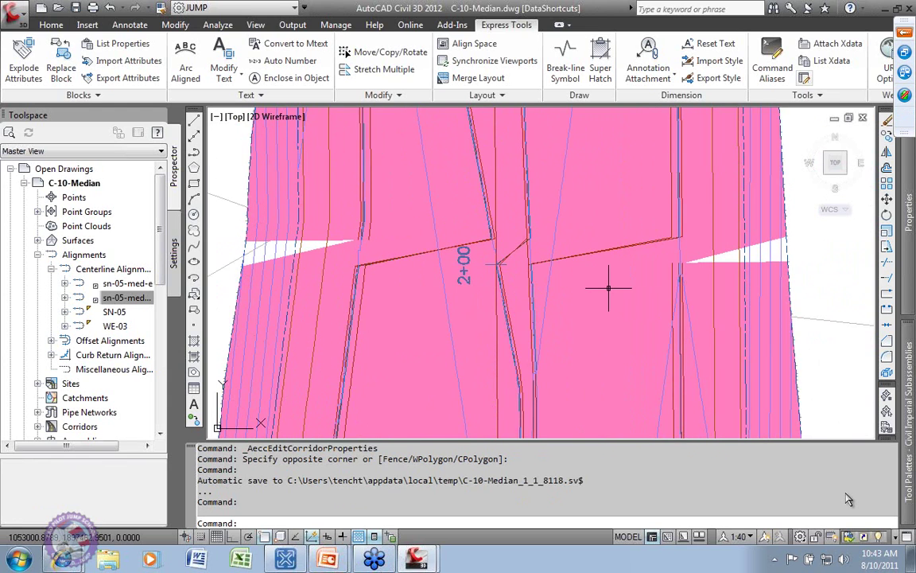
{"action": "scroll", "coordinate": [608, 288], "scroll_direction": "up", "scroll_amount": 1}
{"action": "scroll", "coordinate": [593, 270], "scroll_direction": "down", "scroll_amount": 2}
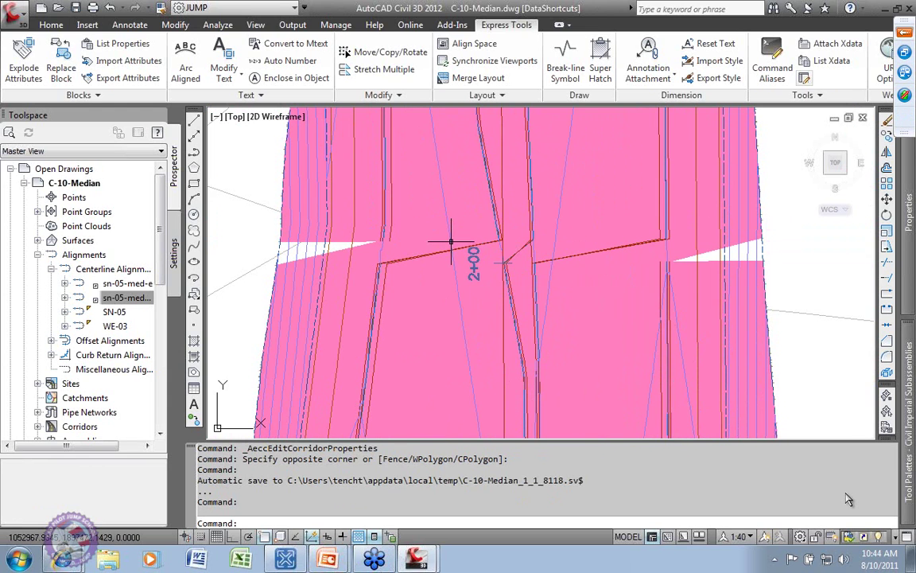
{"action": "mouse_move", "coordinate": [451, 241]}
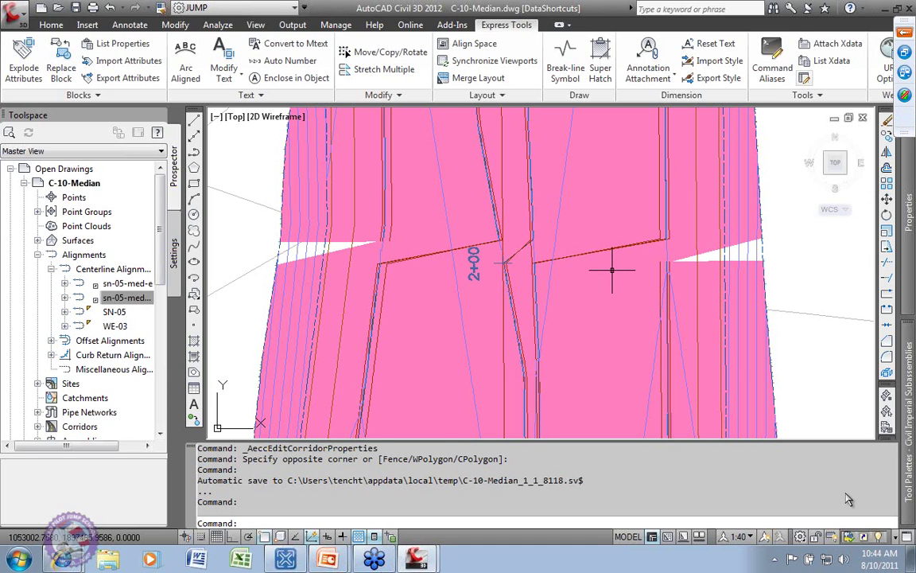
{"action": "scroll", "coordinate": [612, 271], "scroll_direction": "down", "scroll_amount": 5}
{"action": "middle_click_drag", "start_coordinate": [561, 237], "coordinate": [476, 211]}
{"action": "mouse_move", "coordinate": [448, 252]}
{"action": "middle_mouse_down"}
{"action": "mouse_move", "coordinate": [506, 152]}
{"action": "mouse_move", "coordinate": [454, 220]}
{"action": "middle_mouse_up"}
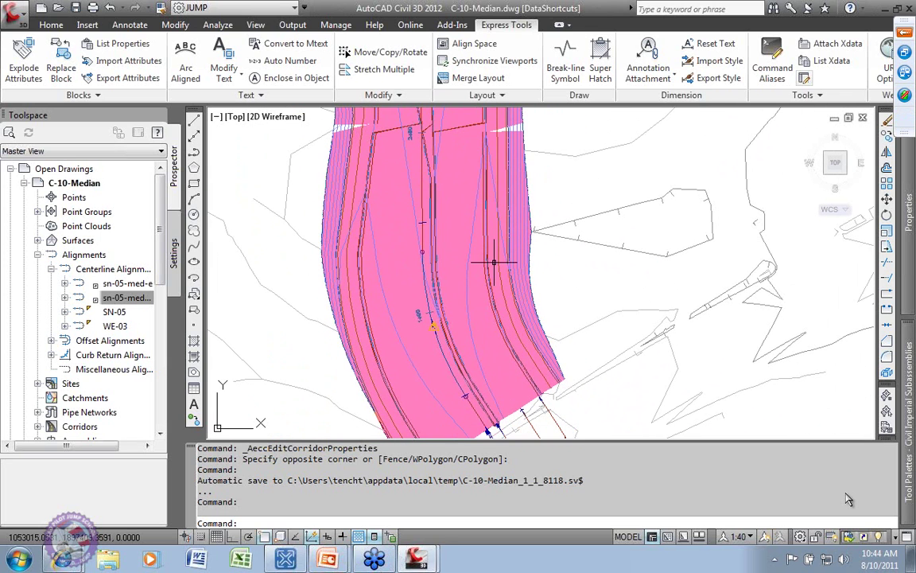
- Open the target mapping for the 35 Collector M1S Median region of Corridor - (6)
{"action": "left_click", "coordinate": [400, 290]}
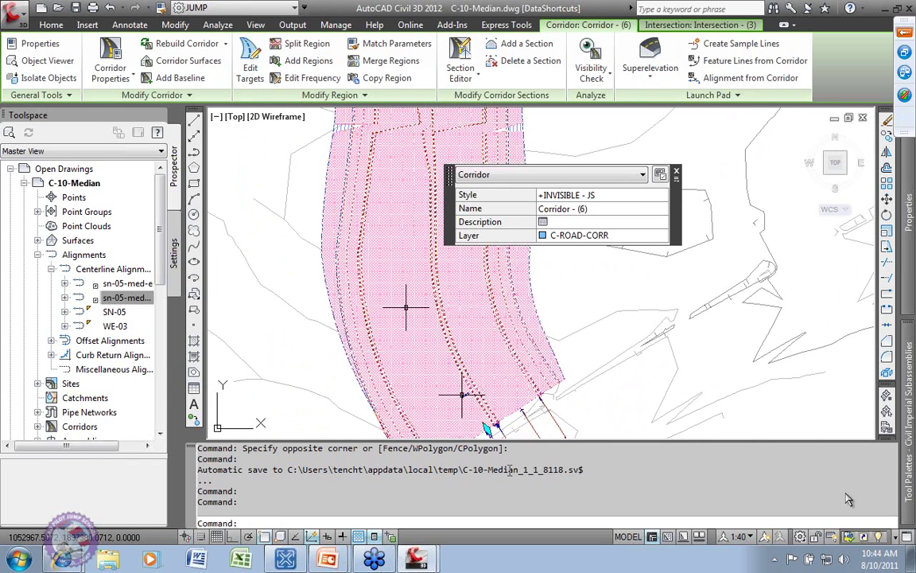
{"action": "left_click", "coordinate": [439, 397]}
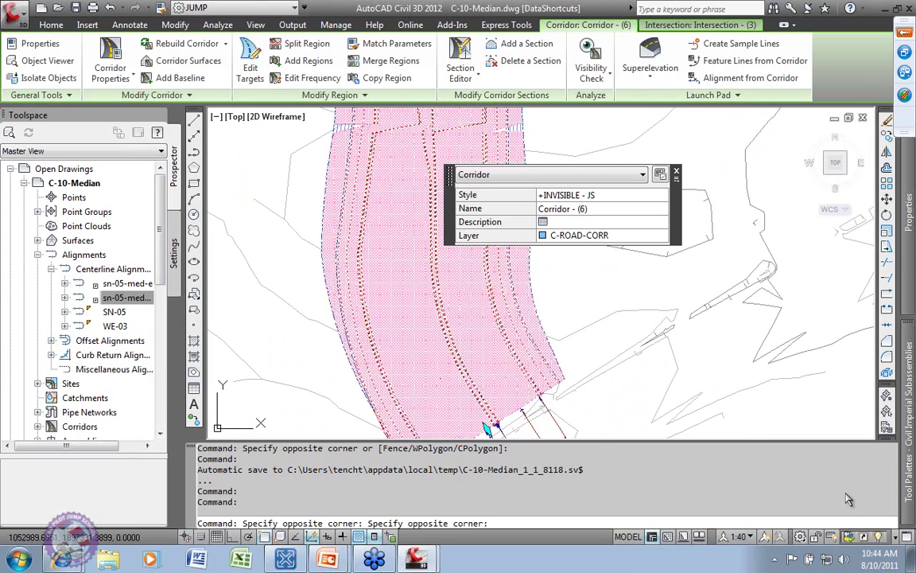
{"action": "left_click", "coordinate": [249, 64]}
{"action": "left_click", "coordinate": [384, 332]}
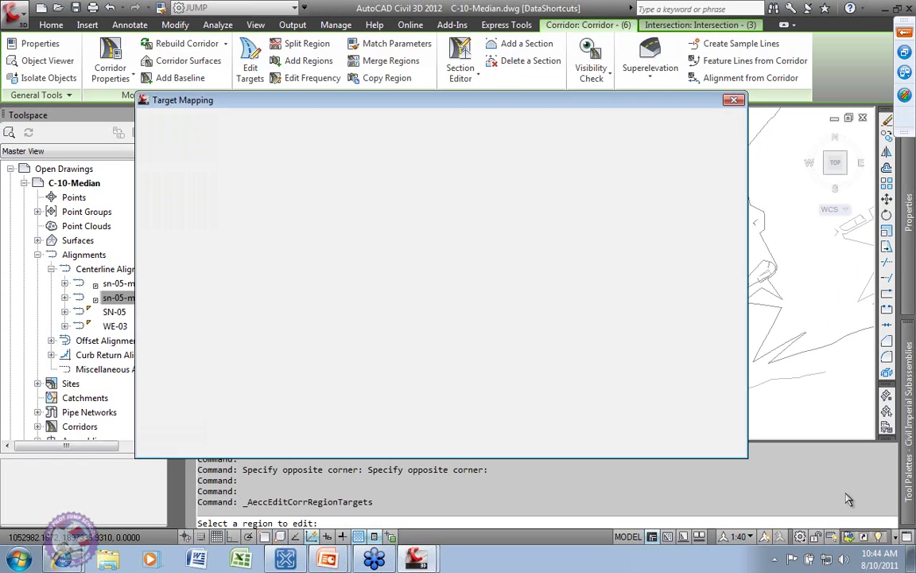
- Replace the right-side Median Edge Alignment target sn-05-med-e with the SN-05-Right-Median alignment
{"action": "double_click", "coordinate": [394, 280]}
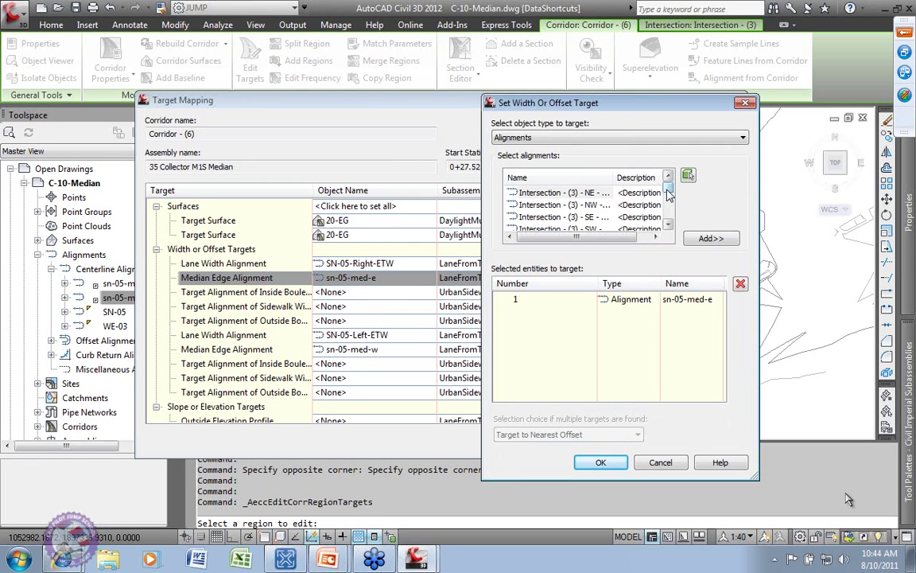
{"action": "scroll", "coordinate": [672, 197], "scroll_direction": "down", "scroll_amount": 1}
{"action": "scroll", "coordinate": [672, 198], "scroll_direction": "down", "scroll_amount": 1}
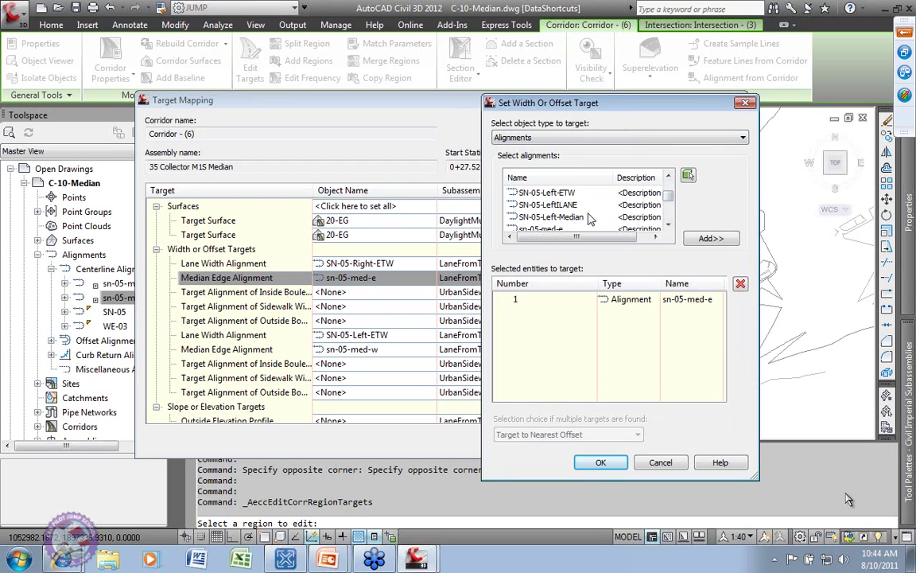
{"action": "scroll", "coordinate": [668, 199], "scroll_direction": "down", "scroll_amount": 2}
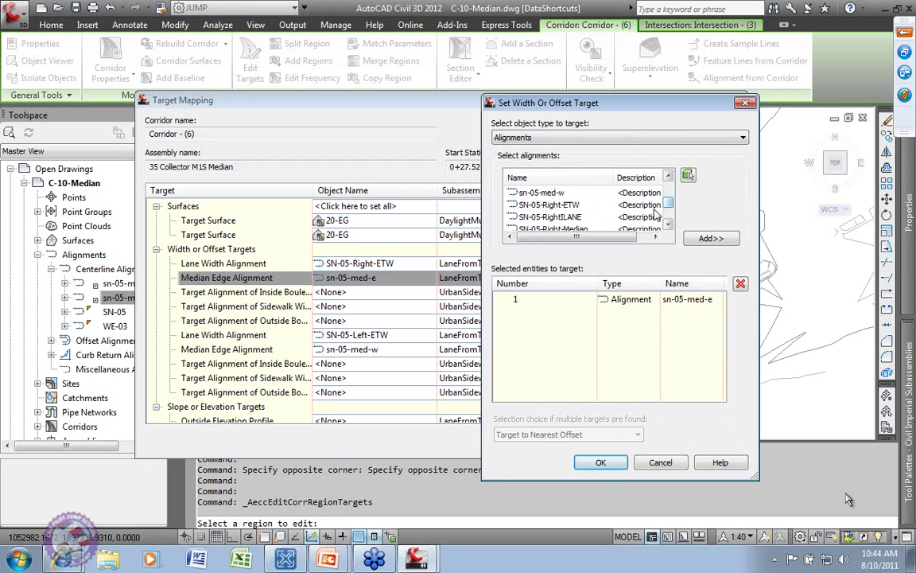
{"action": "left_click", "coordinate": [578, 229]}
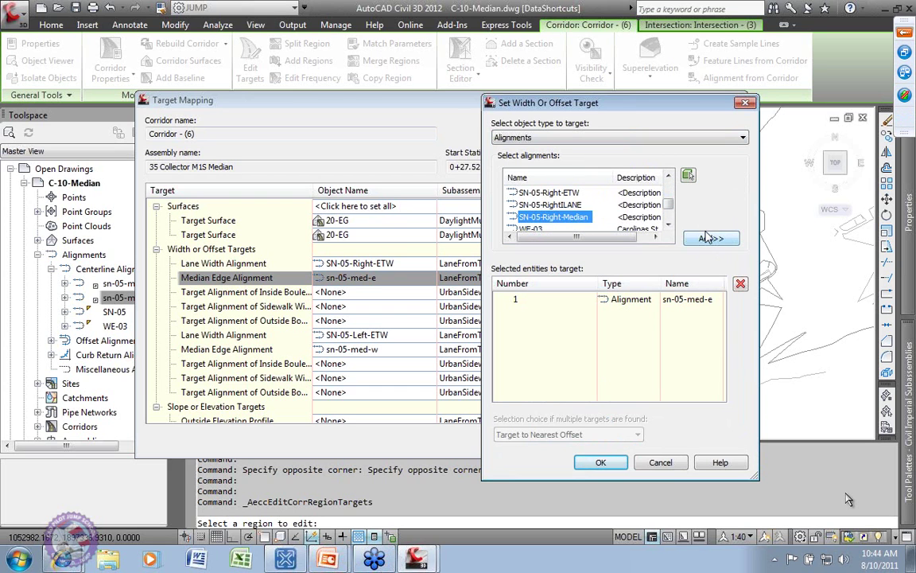
{"action": "left_click", "coordinate": [709, 238]}
{"action": "left_click", "coordinate": [689, 299]}
{"action": "left_click", "coordinate": [741, 283]}
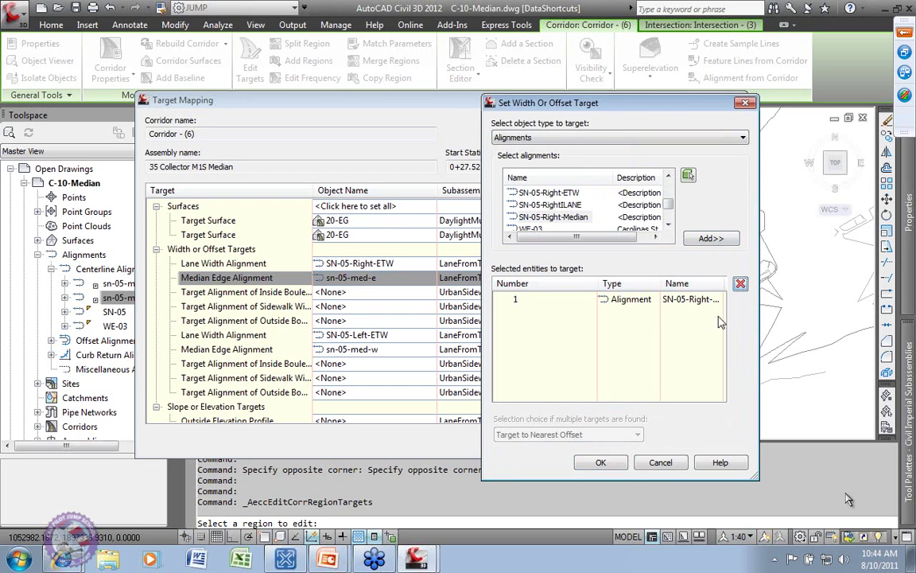
{"action": "left_click", "coordinate": [601, 462]}
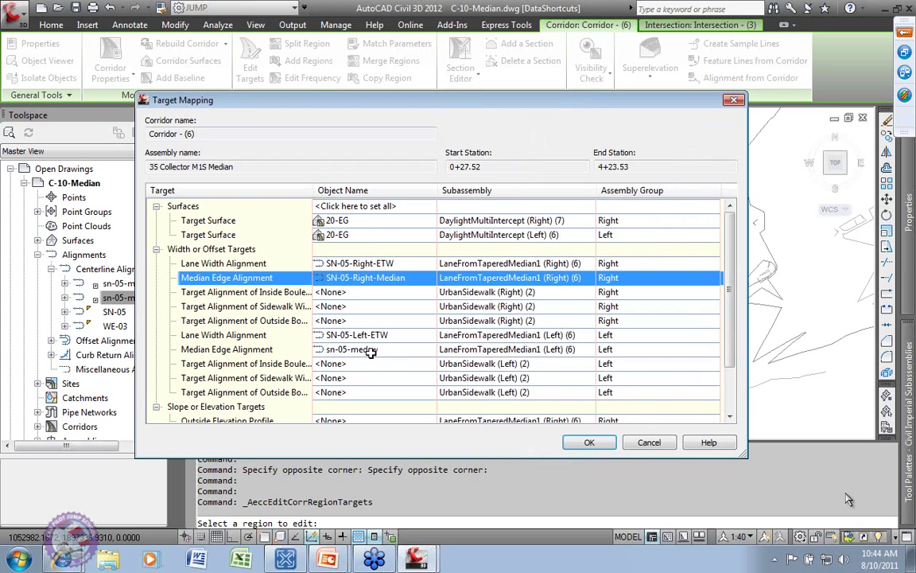
- Replace the left-side Median Edge Alignment target sn-05-med-w with SN-05-Left-Median and apply the target mapping
{"action": "left_click", "coordinate": [406, 350]}
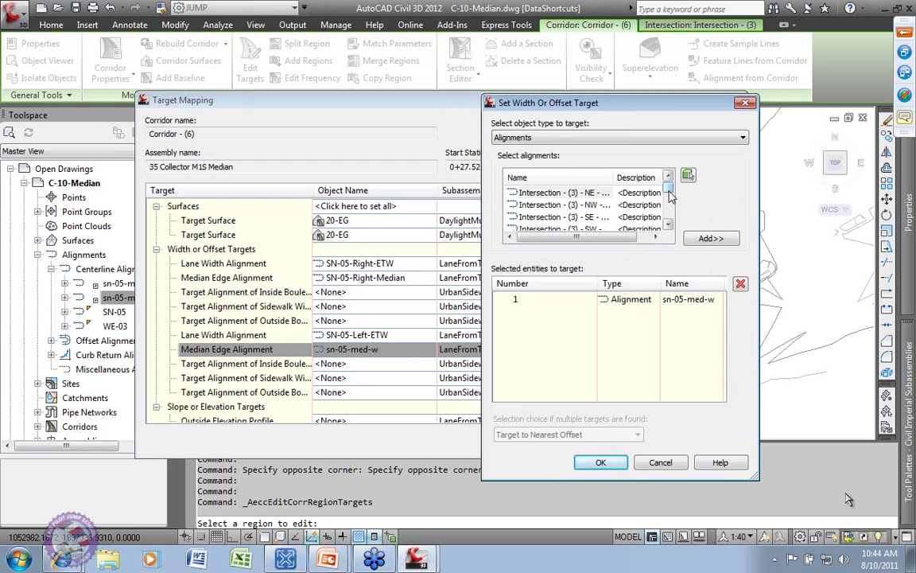
{"action": "left_click_drag", "start_coordinate": [670, 198], "coordinate": [570, 210]}
{"action": "left_click", "coordinate": [567, 205]}
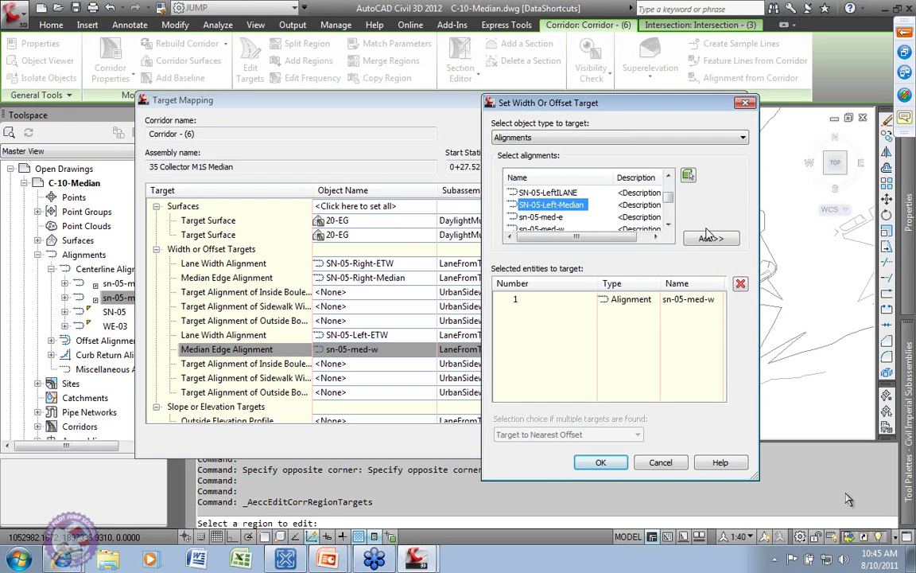
{"action": "left_click", "coordinate": [711, 238]}
{"action": "left_click", "coordinate": [640, 300]}
{"action": "left_click", "coordinate": [739, 285]}
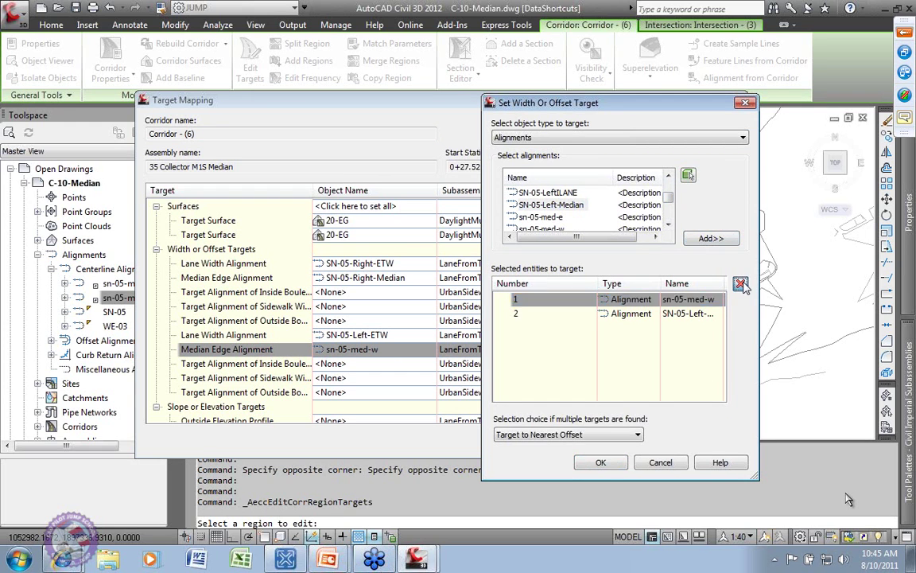
{"action": "left_click", "coordinate": [602, 463]}
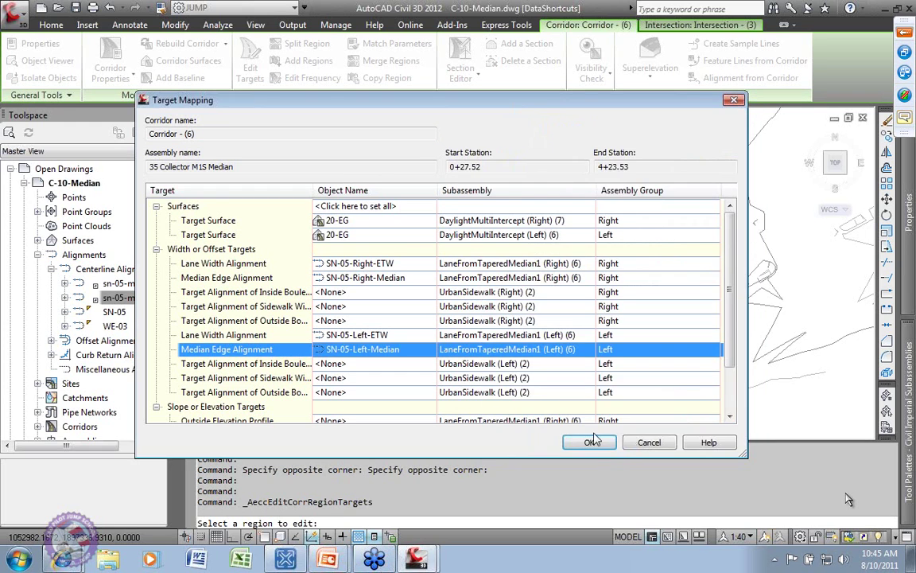
{"action": "left_click", "coordinate": [590, 441]}
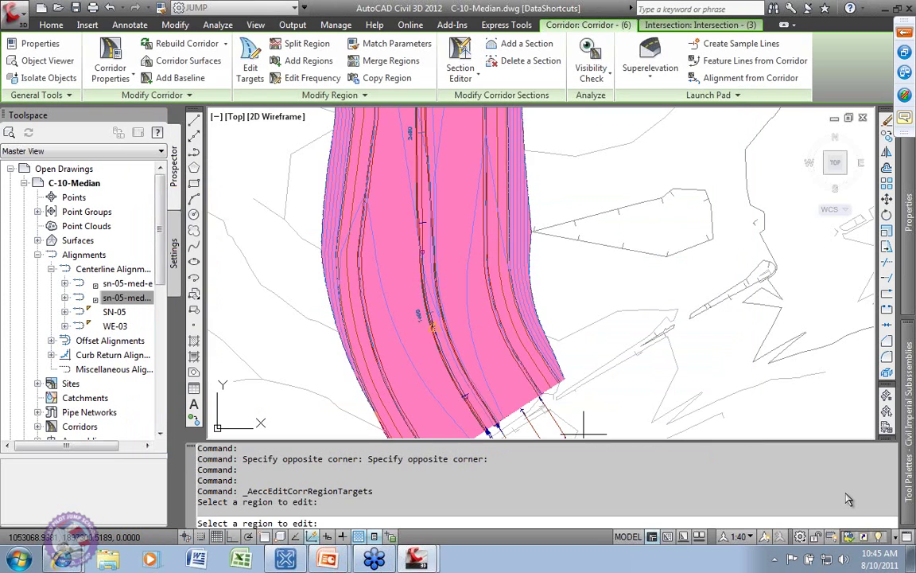
- Inspect the rebuilt corridor's median around station 2+00 and at its curved end, and finish editing region targets
{"action": "scroll", "coordinate": [460, 315], "scroll_direction": "up", "scroll_amount": 6}
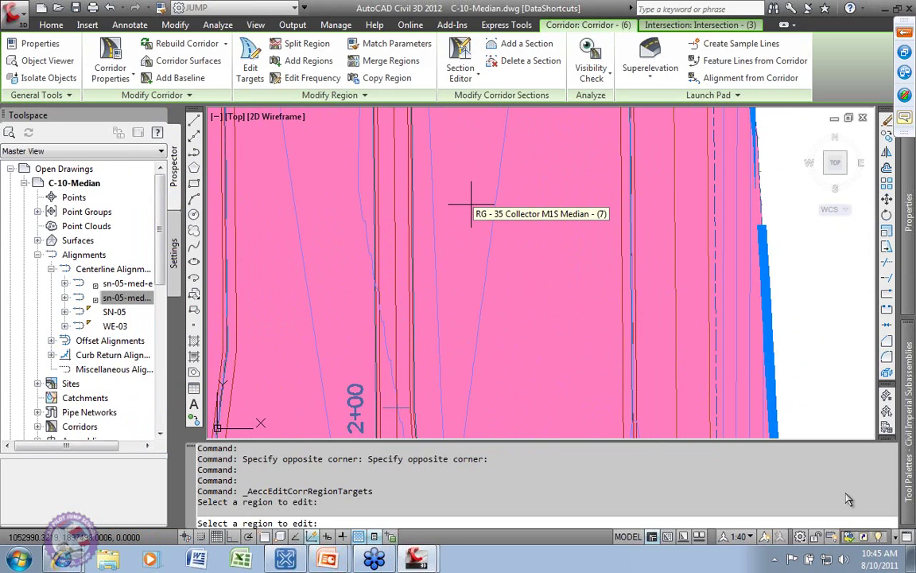
{"action": "scroll", "coordinate": [470, 239], "scroll_direction": "down", "scroll_amount": 4}
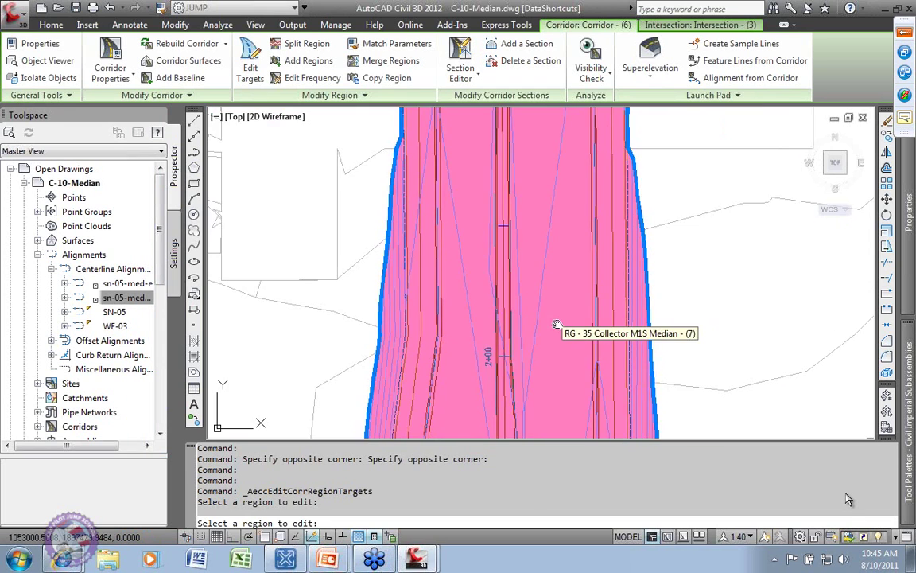
{"action": "scroll", "coordinate": [467, 241], "scroll_direction": "down", "scroll_amount": 5}
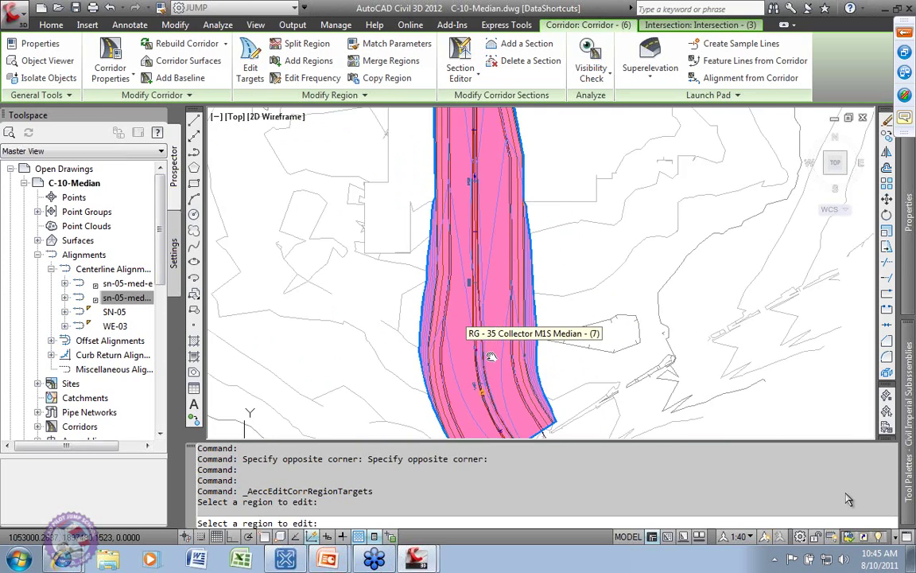
{"action": "scroll", "coordinate": [478, 266], "scroll_direction": "up", "scroll_amount": 6}
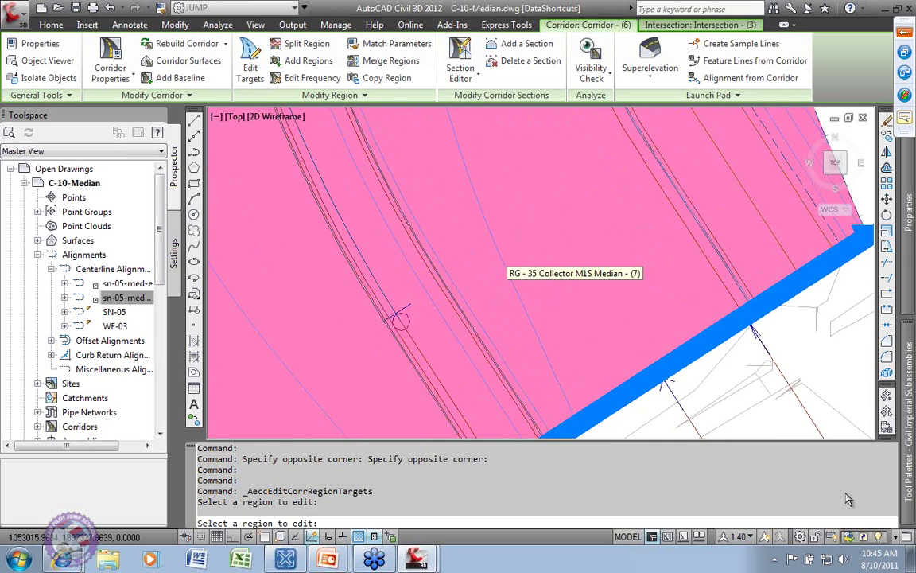
{"action": "scroll", "coordinate": [474, 221], "scroll_direction": "up", "scroll_amount": 5}
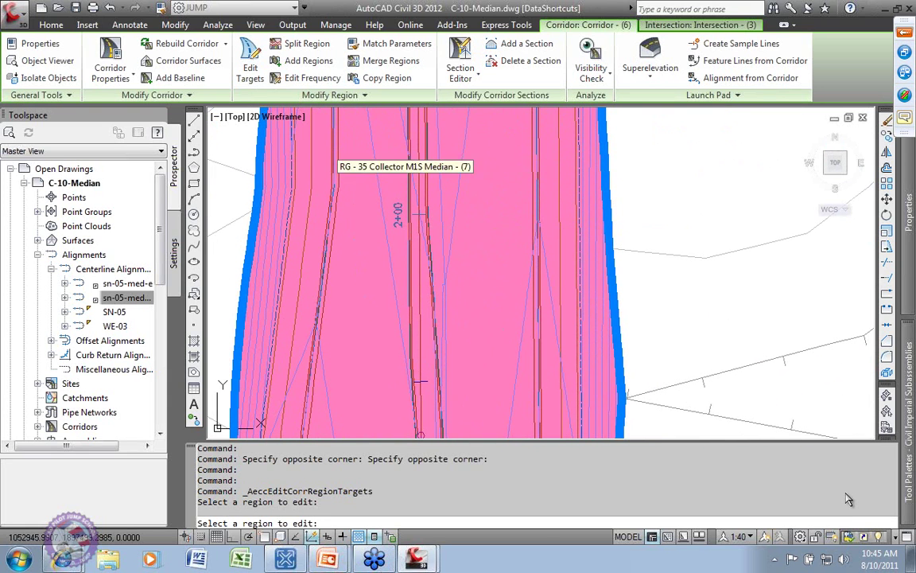
{"action": "key", "text": "Escape"}
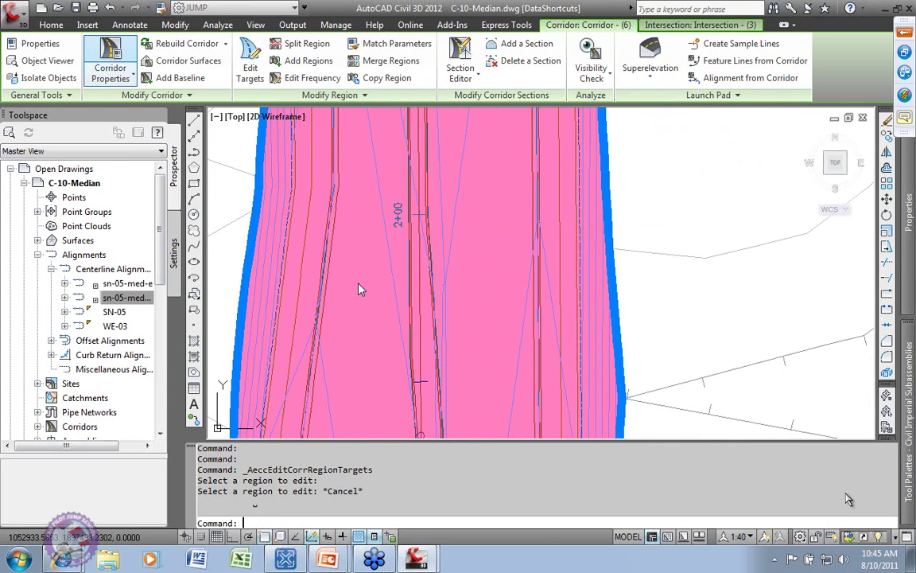
- Check the assembly assigned to the 35 Collector M1S Median region on baseline SN-05 in the corridor properties, without changing it
{"action": "double_click", "coordinate": [359, 282]}
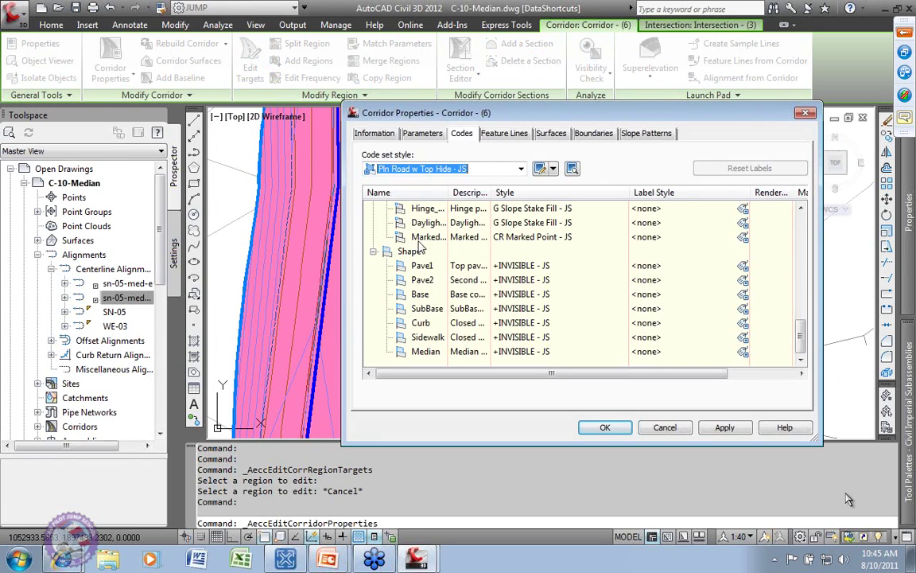
{"action": "left_click", "coordinate": [429, 136]}
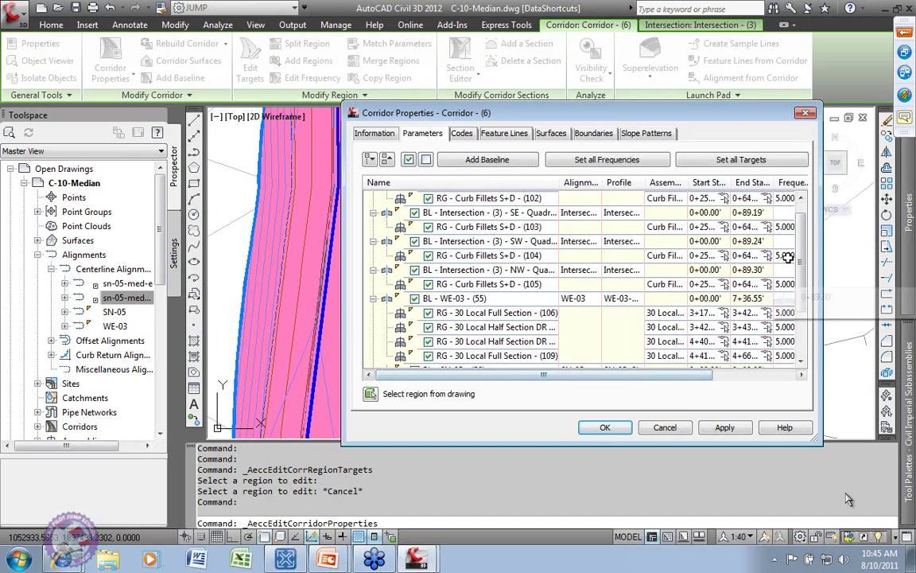
{"action": "left_click", "coordinate": [557, 350]}
{"action": "scroll", "coordinate": [720, 292], "scroll_direction": "down", "scroll_amount": 3}
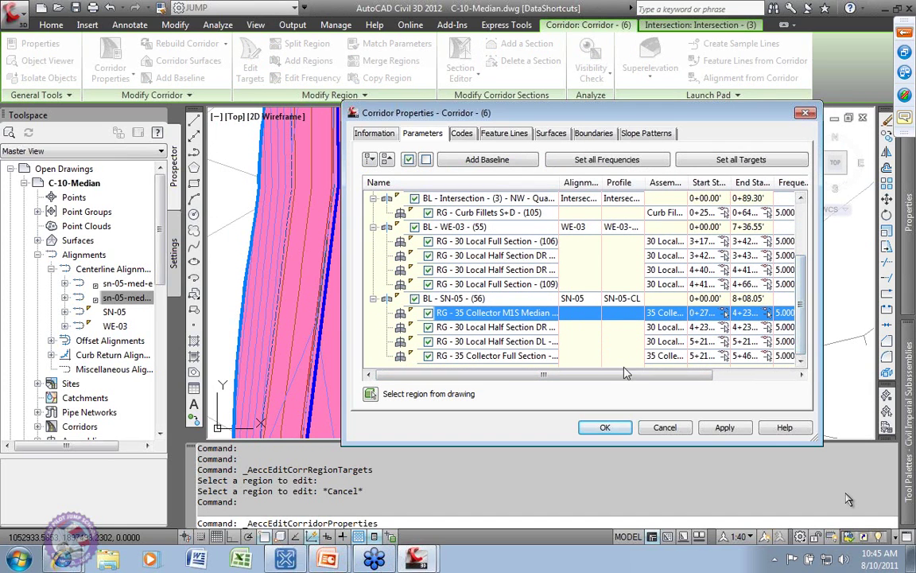
{"action": "left_click_drag", "start_coordinate": [626, 372], "coordinate": [708, 372]}
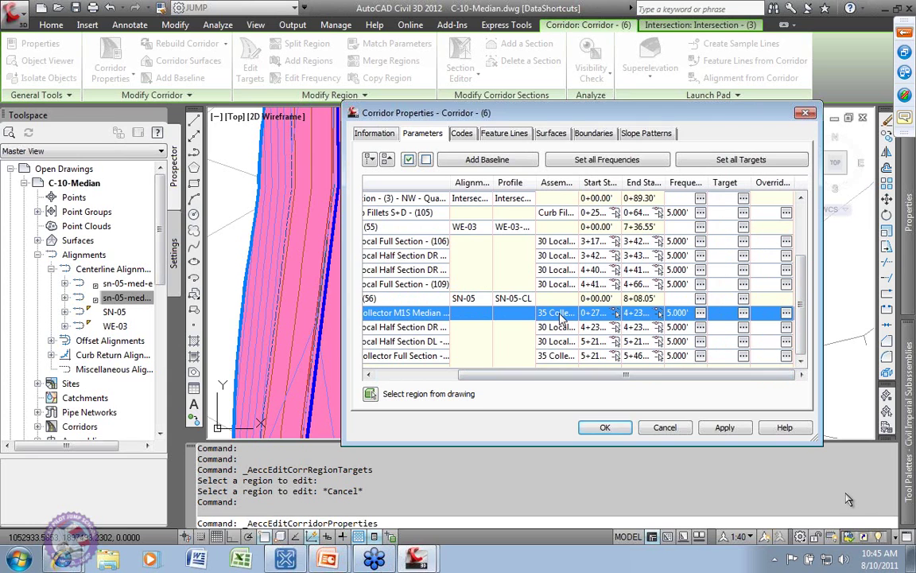
{"action": "double_click", "coordinate": [562, 315]}
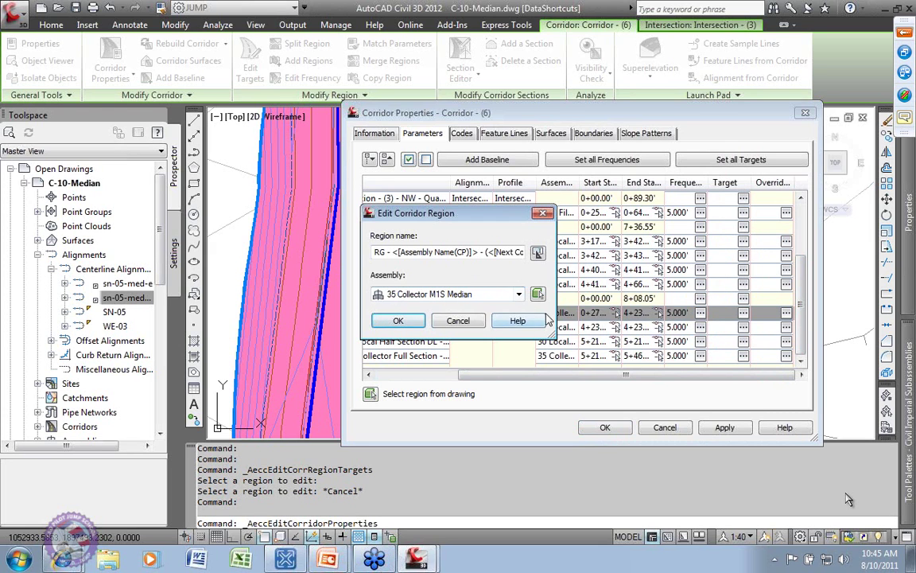
{"action": "left_click", "coordinate": [458, 320]}
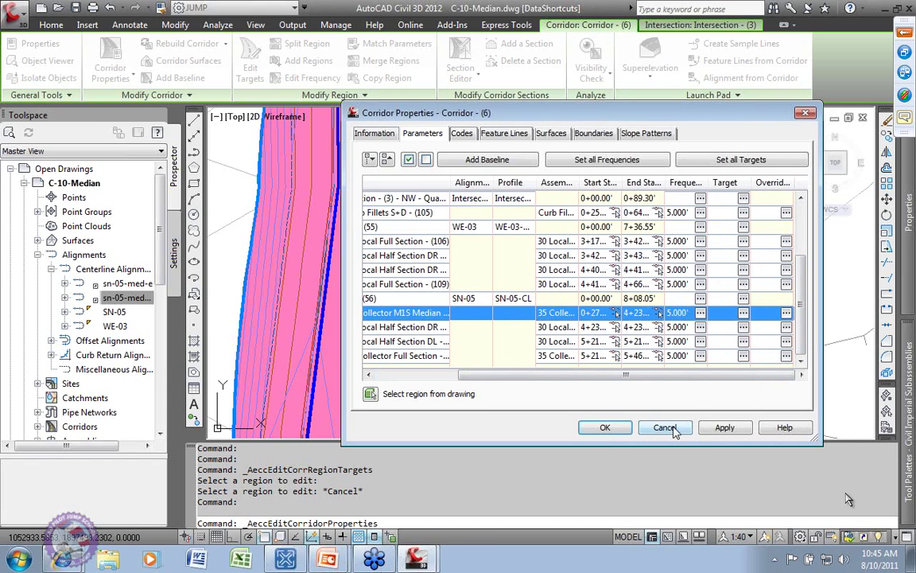
- Discard the corridor properties and browse the Assembly feature settings and assembly styles of the drawing
{"action": "left_click", "coordinate": [667, 427]}
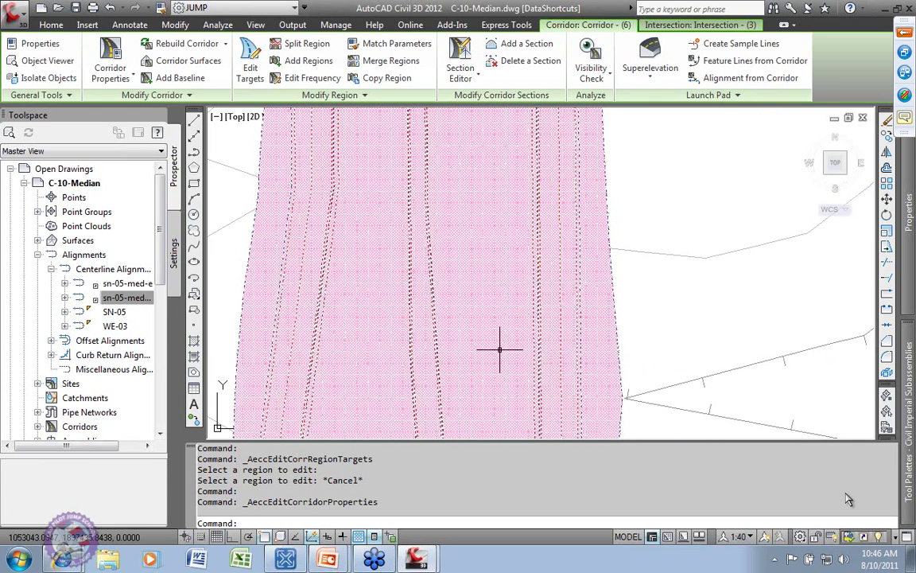
{"action": "left_click_drag", "start_coordinate": [161, 241], "coordinate": [173, 335]}
{"action": "left_click", "coordinate": [174, 251]}
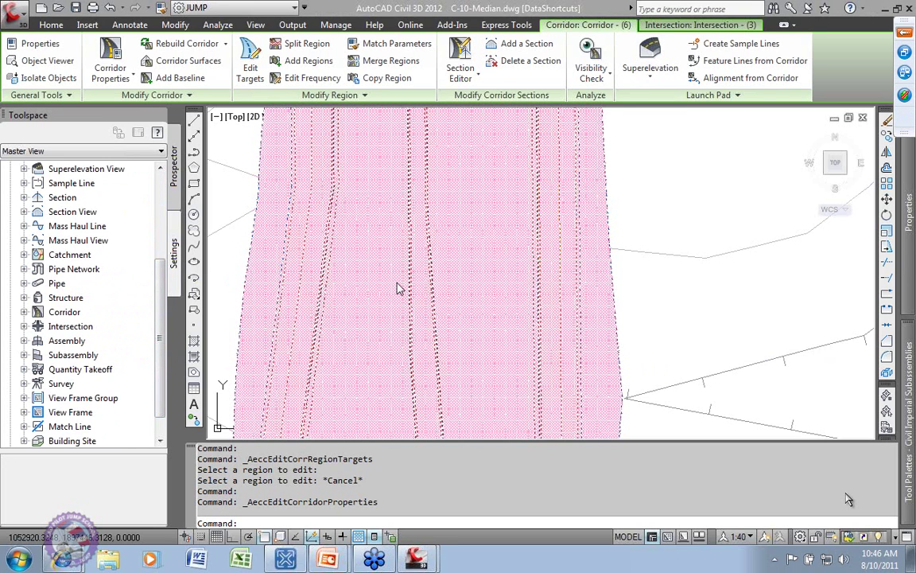
{"action": "scroll", "coordinate": [96, 326], "scroll_direction": "down", "scroll_amount": 1}
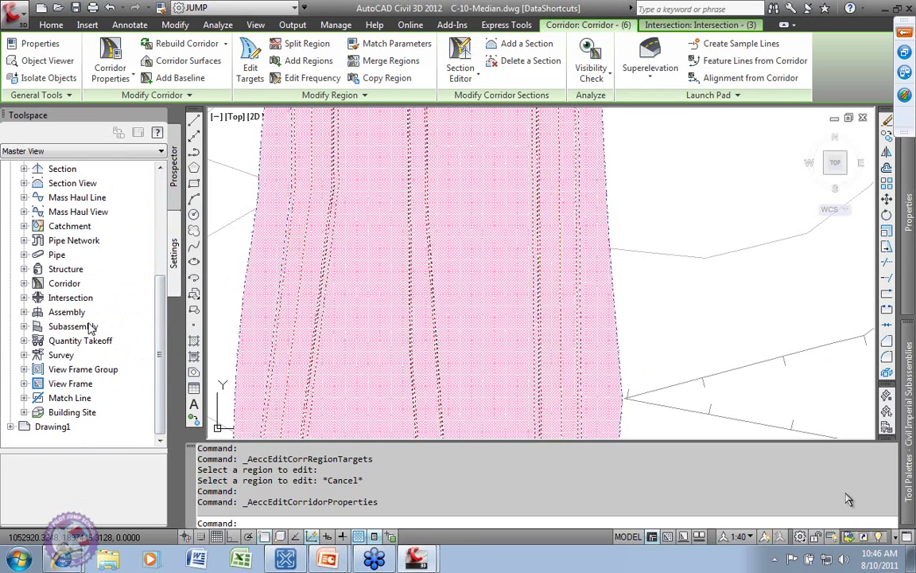
{"action": "left_click", "coordinate": [42, 314]}
{"action": "left_click", "coordinate": [24, 312]}
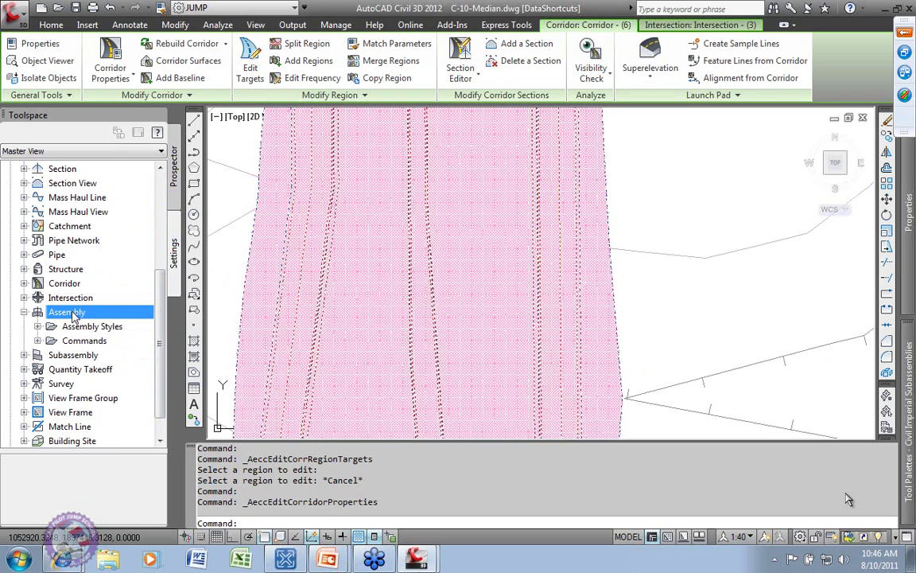
{"action": "right_click", "coordinate": [74, 315]}
{"action": "left_click", "coordinate": [128, 319]}
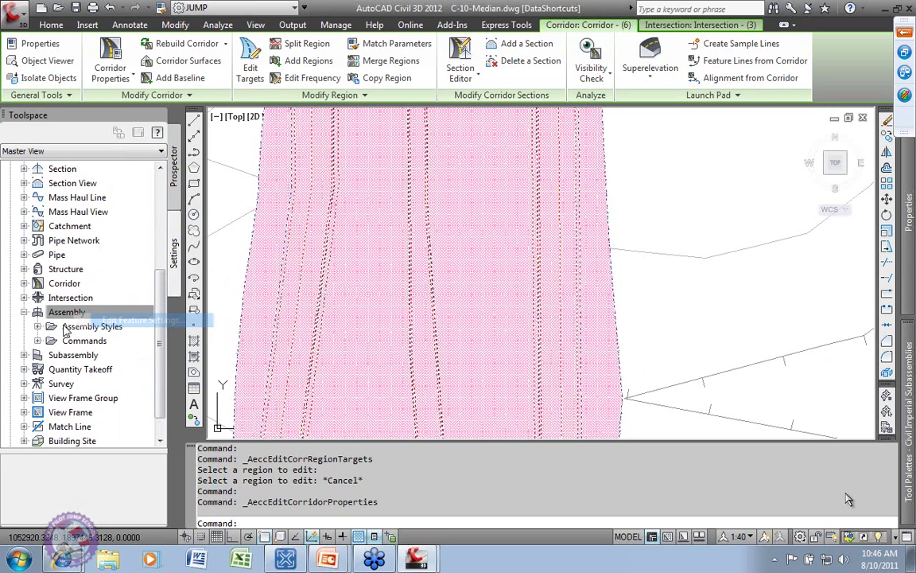
{"action": "left_click", "coordinate": [543, 390]}
{"action": "left_click", "coordinate": [65, 327]}
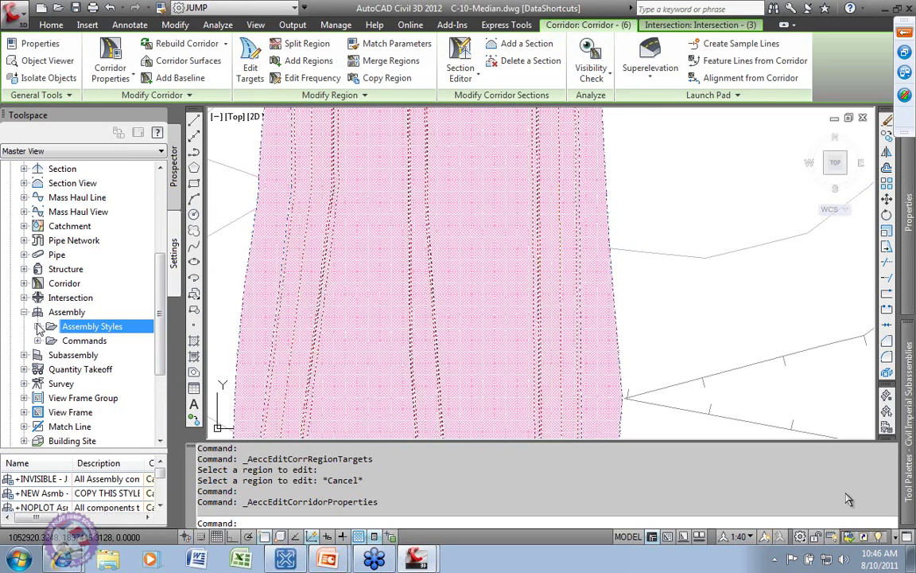
{"action": "left_click", "coordinate": [38, 327]}
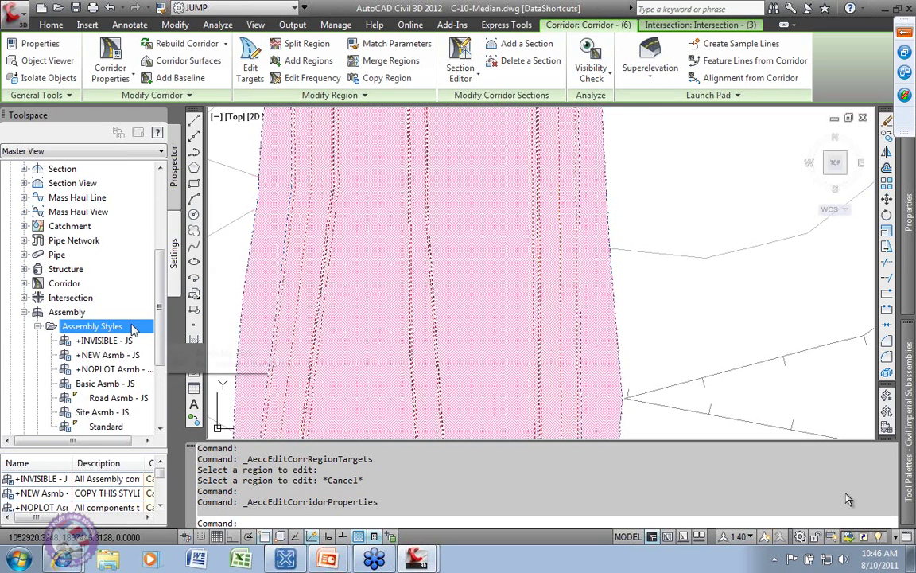
- List the assemblies of C-10-Median by full name and check which cleanup commands the Assemblies collection offers
{"action": "left_click", "coordinate": [173, 171]}
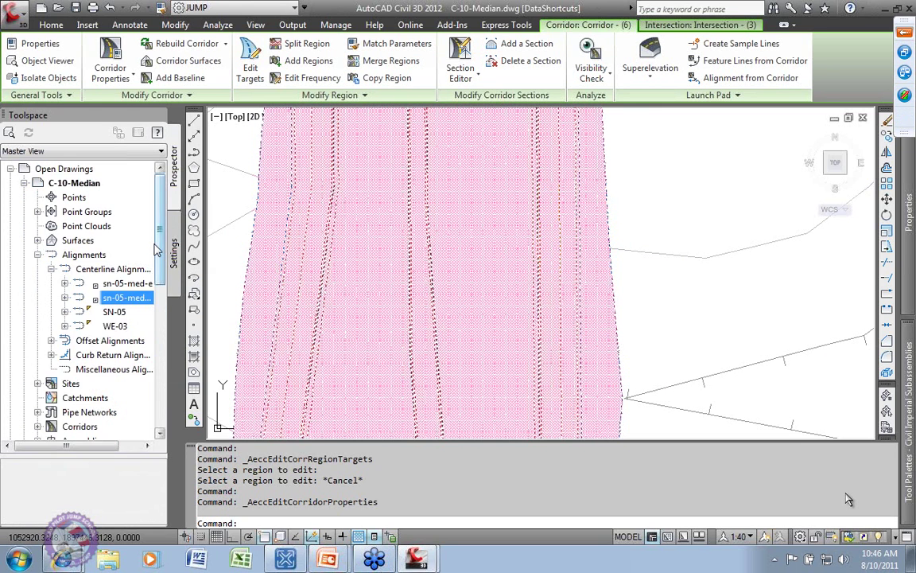
{"action": "left_click", "coordinate": [38, 255]}
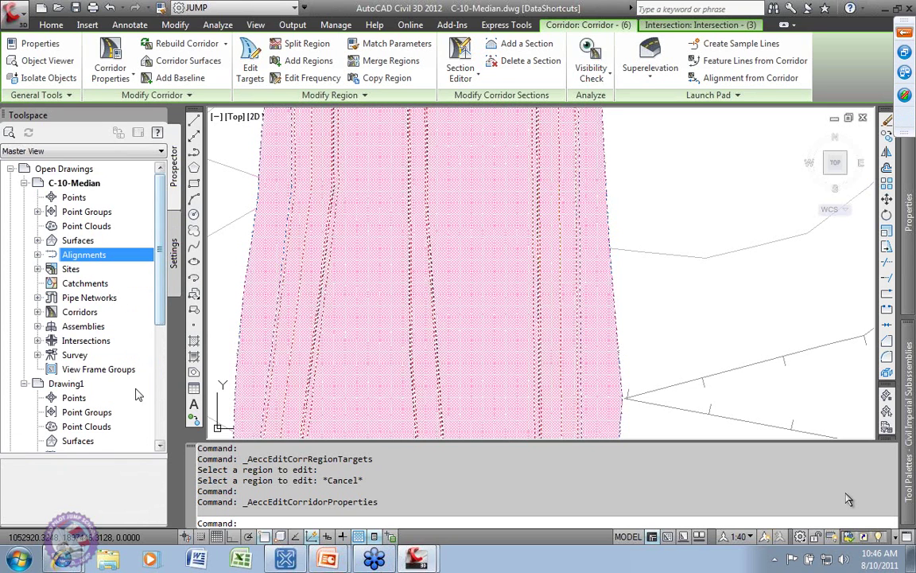
{"action": "left_click", "coordinate": [37, 326]}
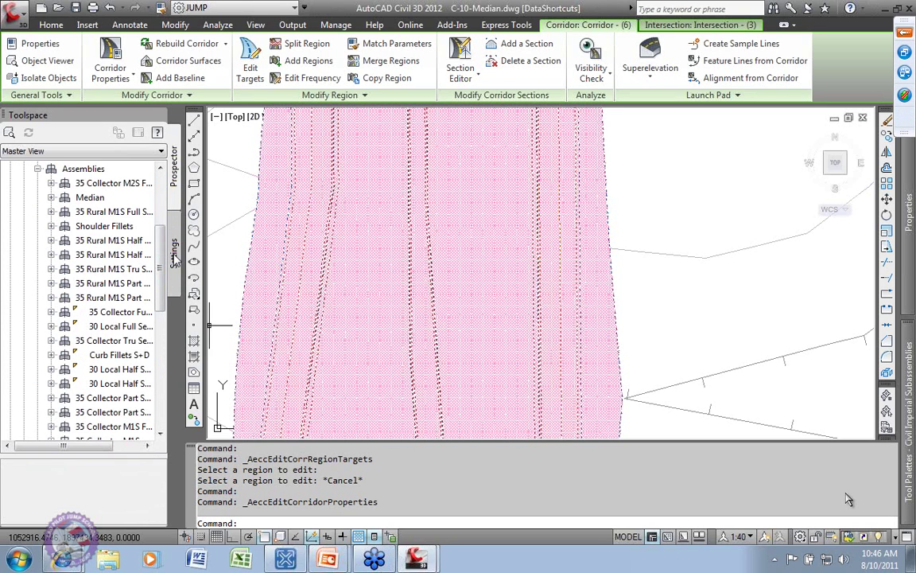
{"action": "left_click_drag", "start_coordinate": [164, 283], "coordinate": [187, 286]}
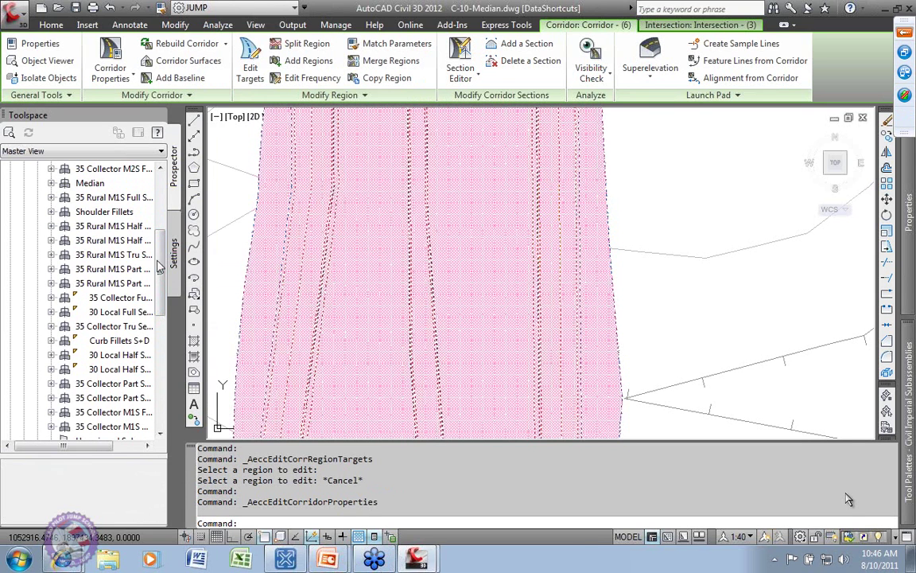
{"action": "scroll", "coordinate": [159, 268], "scroll_direction": "up", "scroll_amount": 2}
{"action": "left_click", "coordinate": [91, 228]}
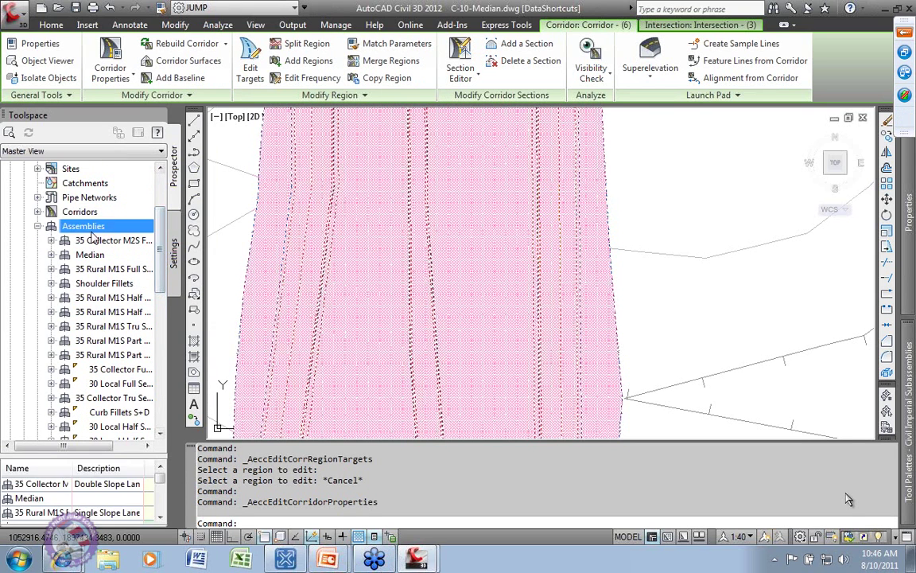
{"action": "right_click", "coordinate": [94, 229]}
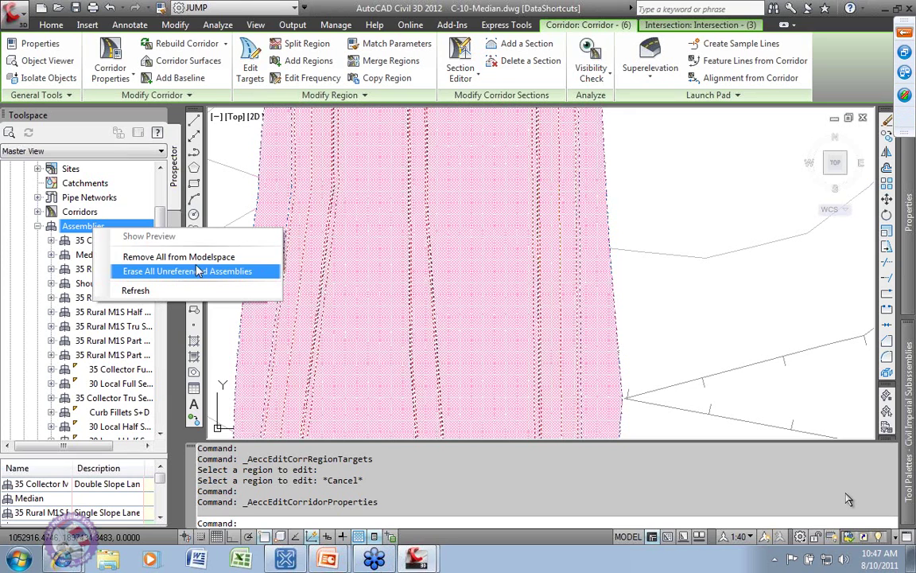
{"action": "left_click", "coordinate": [73, 223]}
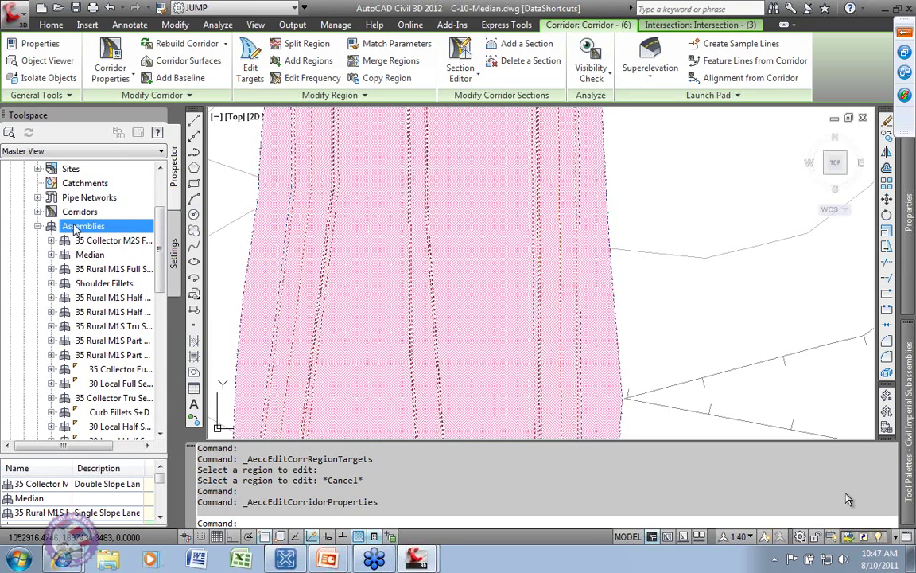
{"action": "left_click_drag", "start_coordinate": [72, 445], "coordinate": [140, 450]}
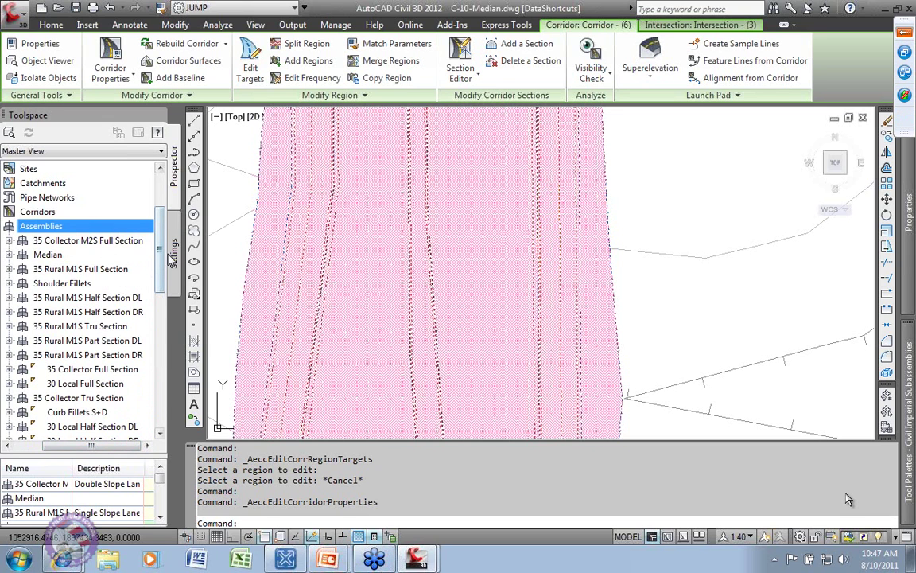
- Zoom to the 35 Rural M1S Full Section assembly and examine the nearby assemblies to find the collector section with a median
{"action": "right_click", "coordinate": [83, 270]}
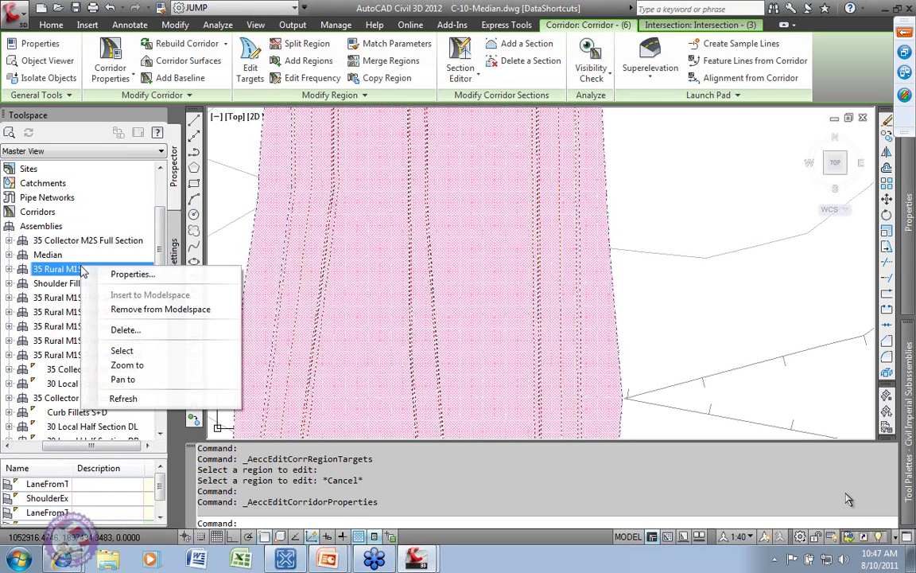
{"action": "left_click", "coordinate": [139, 369]}
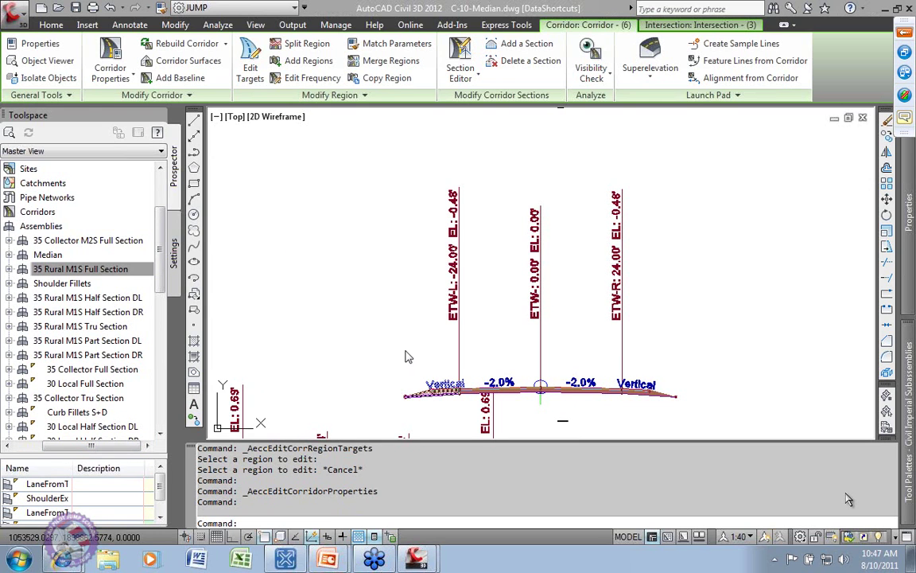
{"action": "scroll", "coordinate": [373, 347], "scroll_direction": "down", "scroll_amount": 4}
{"action": "middle_click_drag", "start_coordinate": [388, 362], "coordinate": [441, 304]}
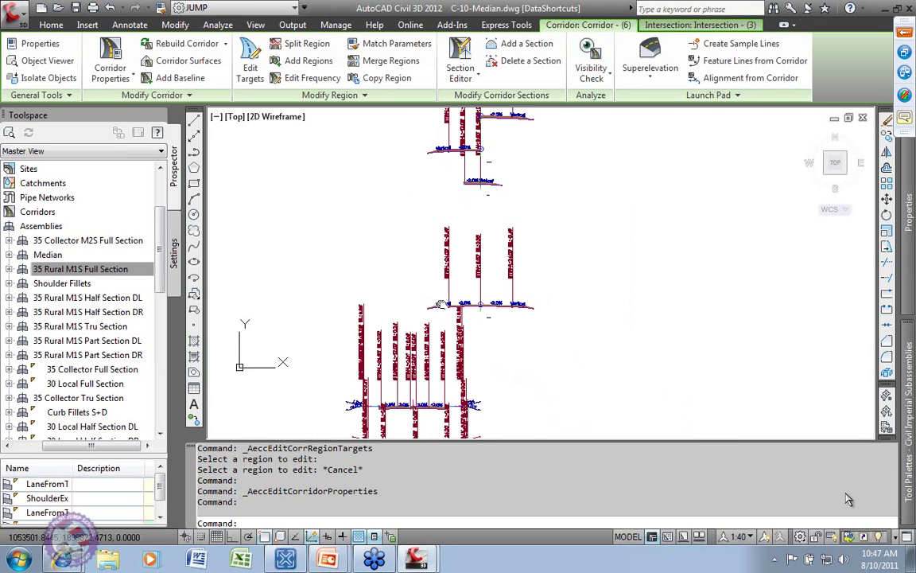
{"action": "scroll", "coordinate": [439, 305], "scroll_direction": "up", "scroll_amount": 4}
{"action": "scroll", "coordinate": [450, 338], "scroll_direction": "up", "scroll_amount": 5}
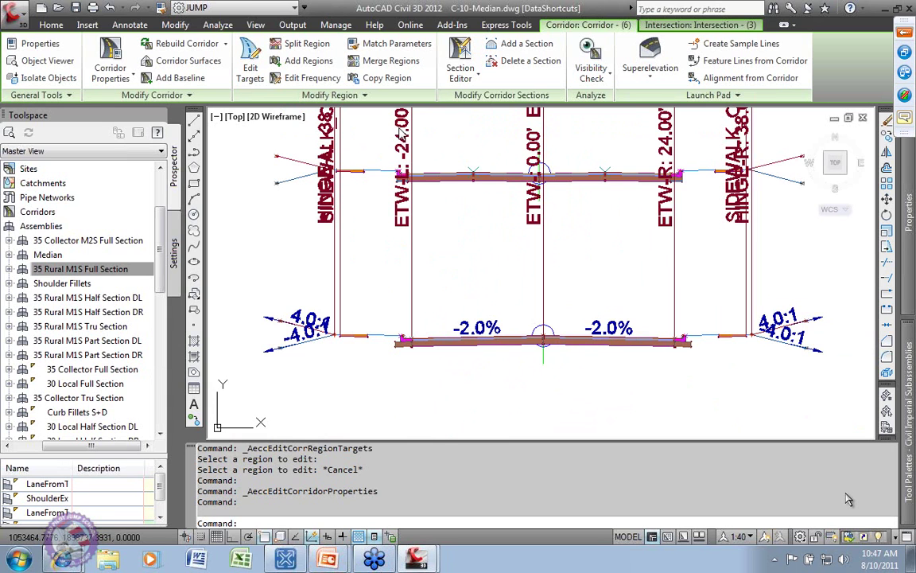
{"action": "scroll", "coordinate": [466, 272], "scroll_direction": "down", "scroll_amount": 4}
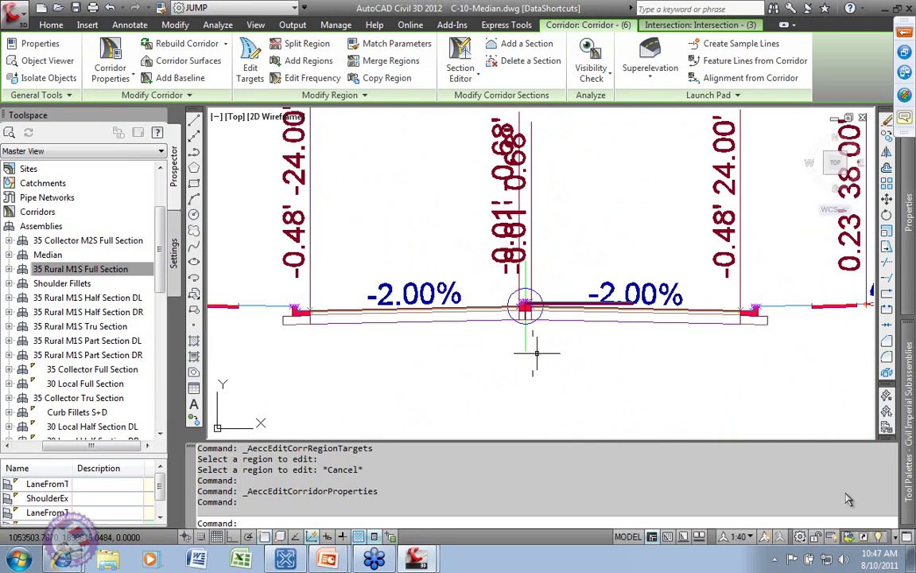
{"action": "scroll", "coordinate": [541, 360], "scroll_direction": "up", "scroll_amount": 2}
{"action": "scroll", "coordinate": [581, 354], "scroll_direction": "down", "scroll_amount": 3}
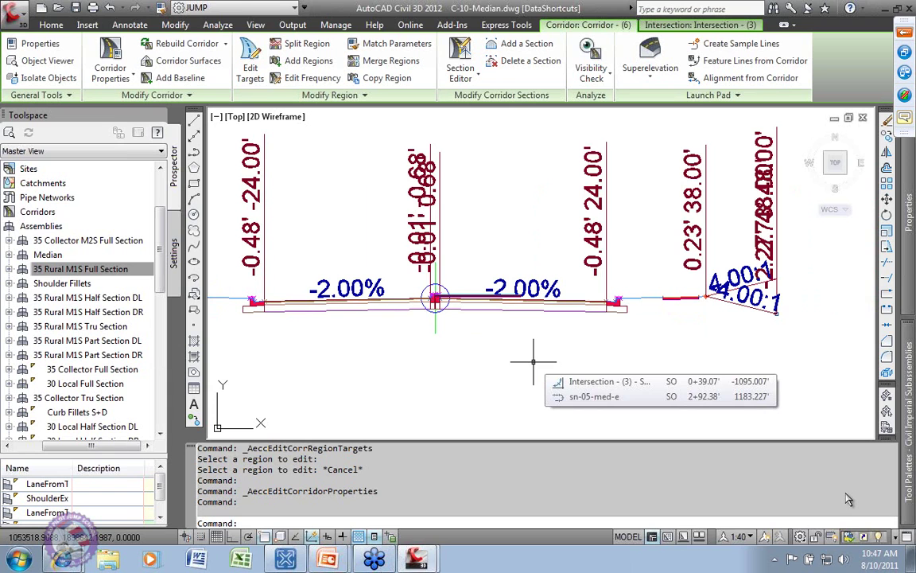
- Check the properties of the right-hand lane subassembly on the median assembly, leaving them unchanged
{"action": "left_click", "coordinate": [499, 304]}
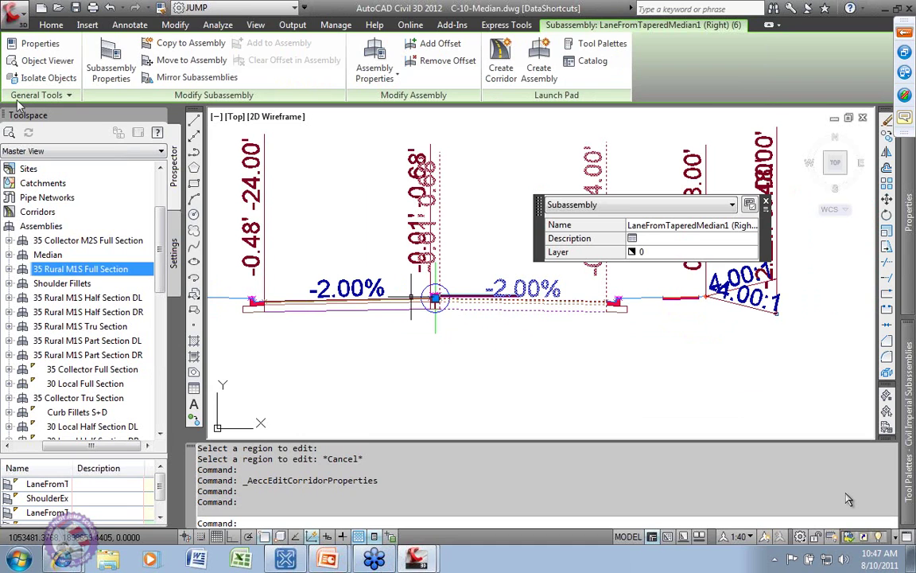
{"action": "left_click", "coordinate": [99, 59]}
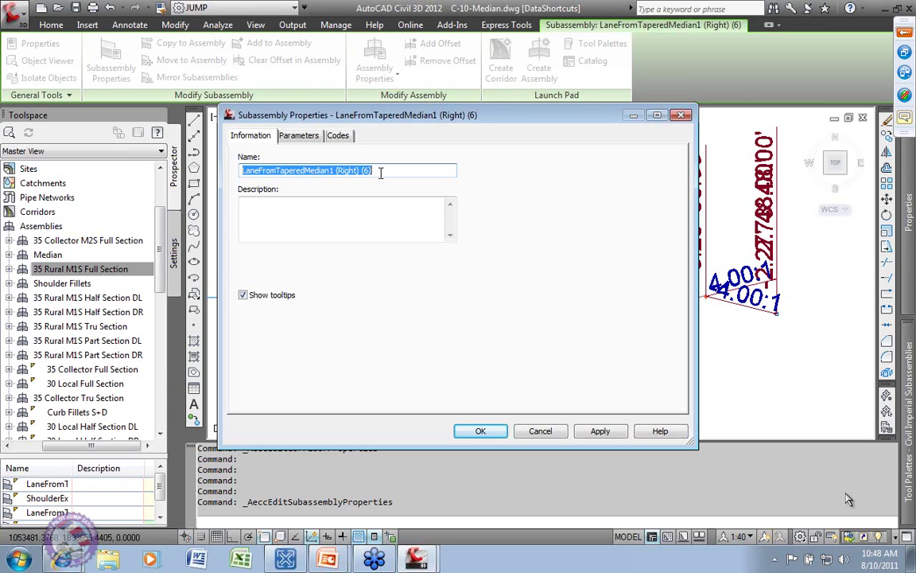
{"action": "left_click", "coordinate": [540, 430]}
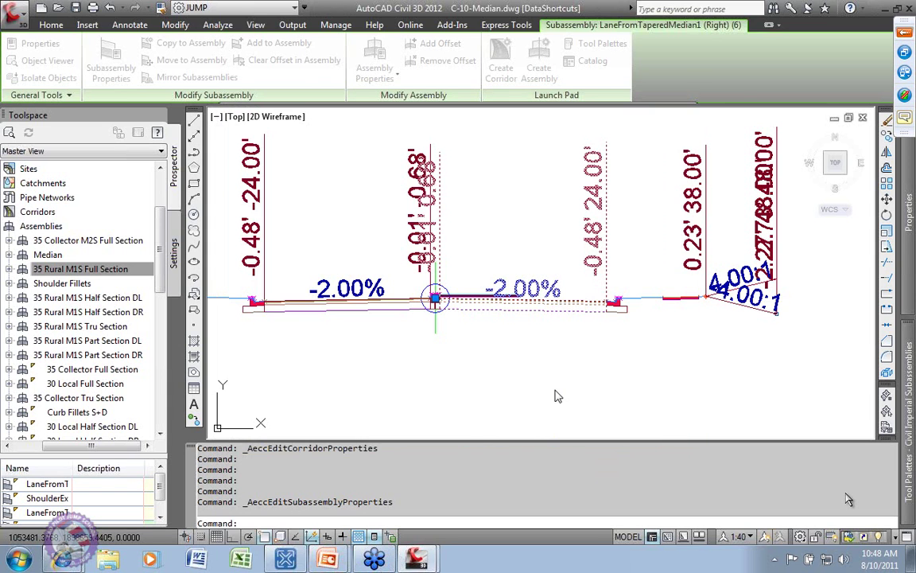
- Dock the Civil Imperial Subassemblies palette beside the drawing, look over its median subassemblies and show the lane subassemblies
{"action": "mouse_move", "coordinate": [912, 410]}
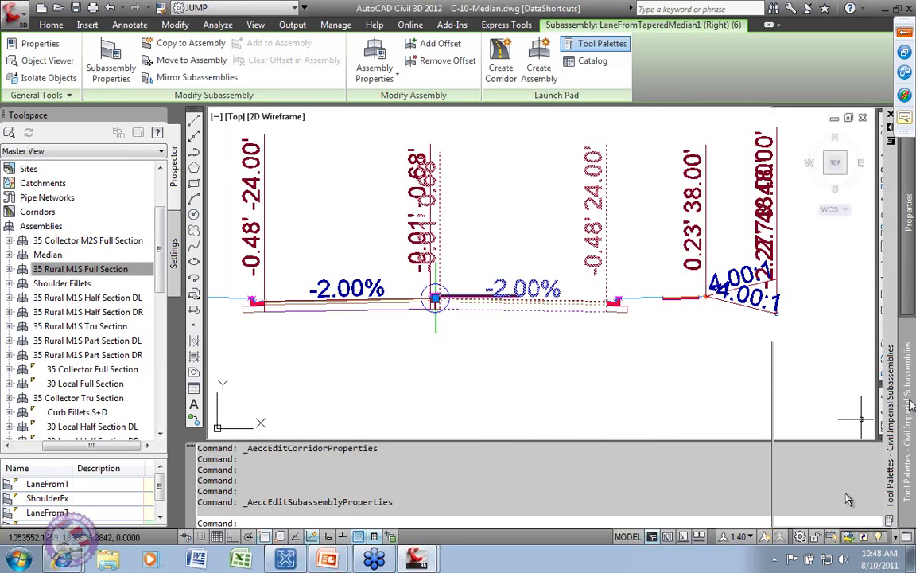
{"action": "mouse_move", "coordinate": [910, 390]}
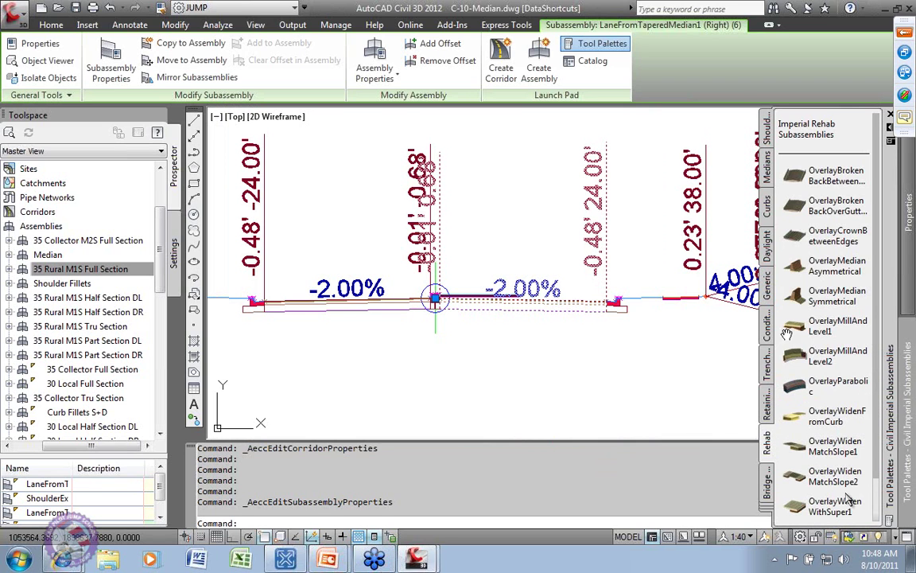
{"action": "left_click", "coordinate": [769, 172]}
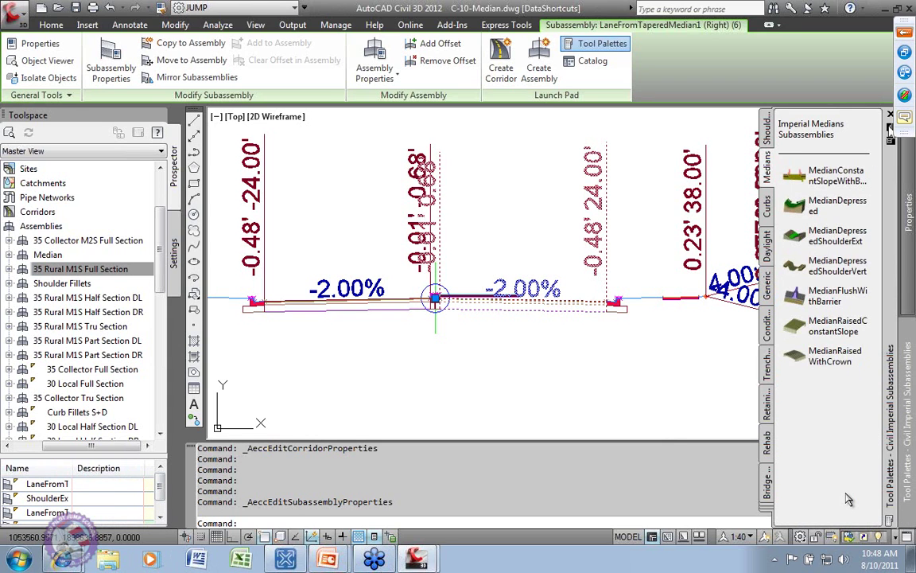
{"action": "mouse_move", "coordinate": [683, 380]}
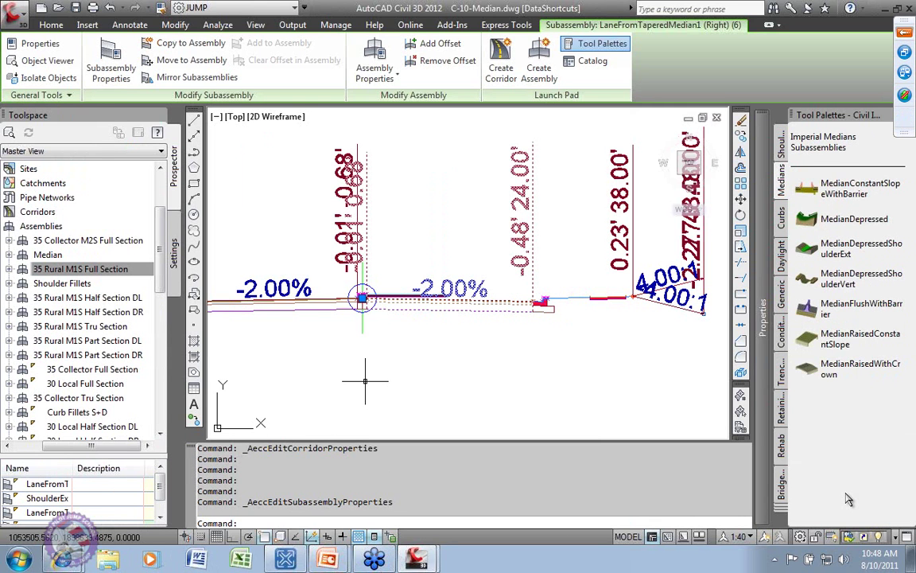
{"action": "left_click", "coordinate": [785, 513]}
{"action": "left_click", "coordinate": [663, 338]}
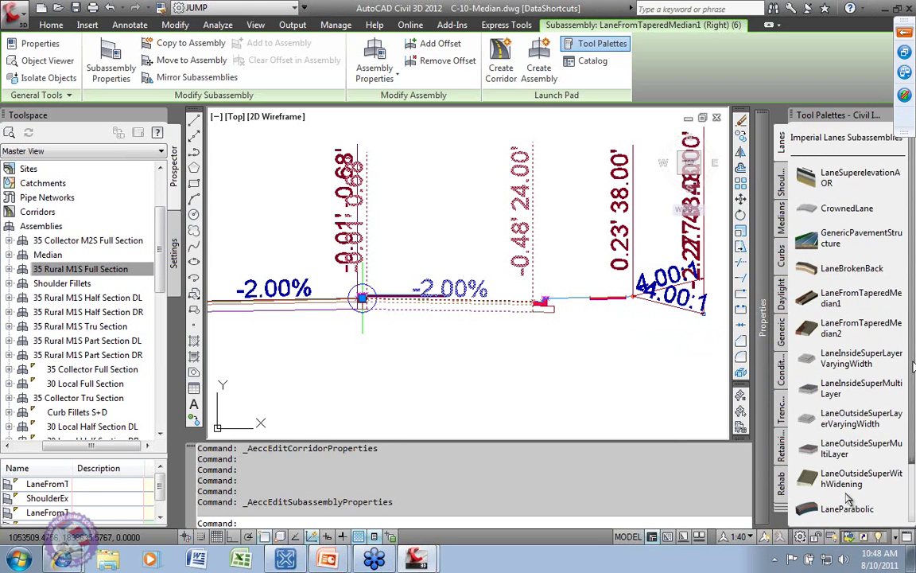
- Examine the Imperial Lanes Subassemblies, including LaneFromTaperedMedian1 and LaneFromTaperedMedian2
{"action": "scroll", "coordinate": [913, 368], "scroll_direction": "down", "scroll_amount": 2}
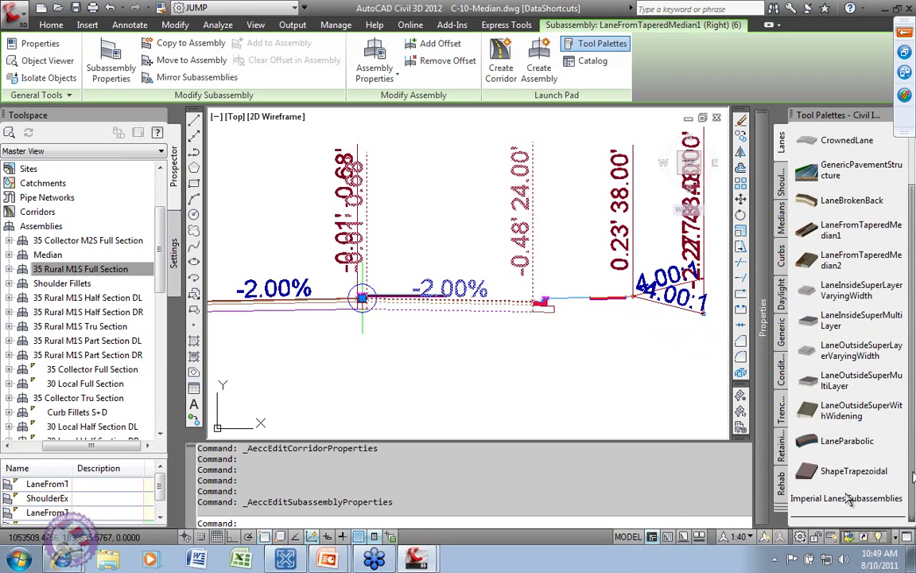
{"action": "scroll", "coordinate": [848, 499], "scroll_direction": "up", "scroll_amount": 3}
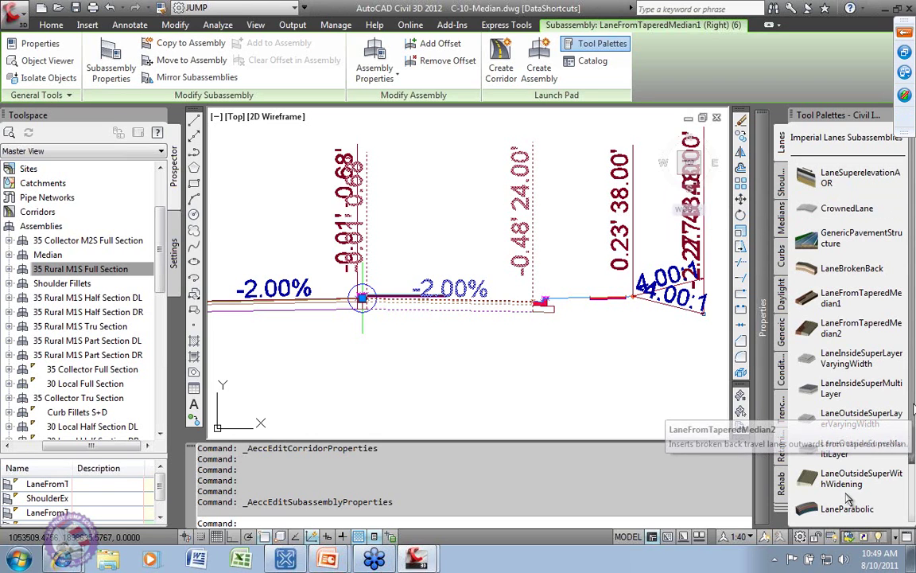
{"action": "left_click_drag", "start_coordinate": [913, 404], "coordinate": [914, 460]}
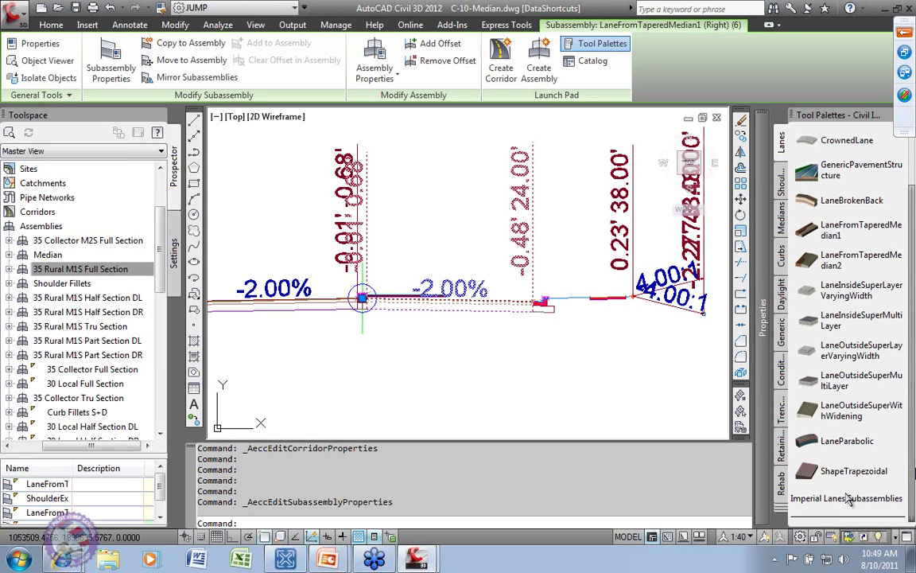
{"action": "scroll", "coordinate": [849, 498], "scroll_direction": "up", "scroll_amount": 3}
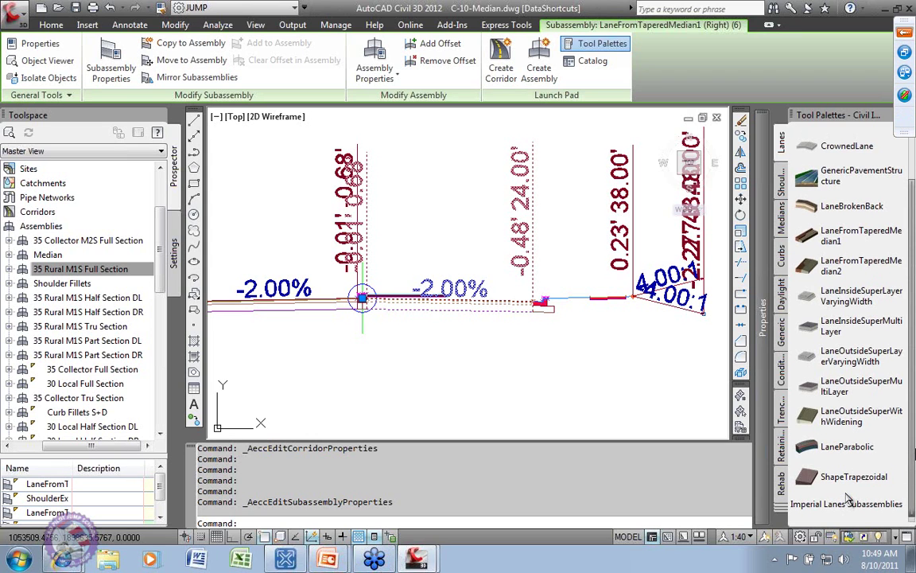
{"action": "scroll", "coordinate": [850, 499], "scroll_direction": "down", "scroll_amount": 3}
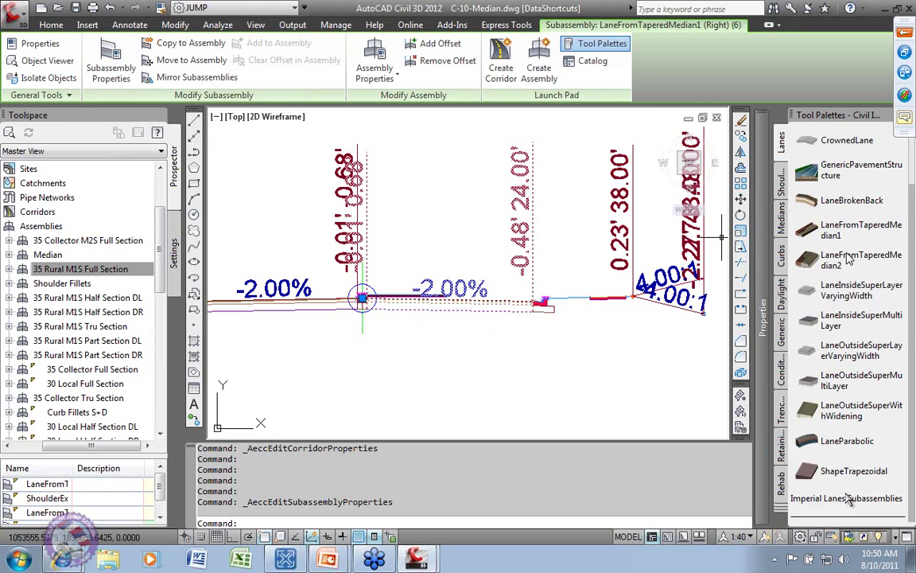
- Review the parameters of the right-hand LaneFromTaperedMedian1 lane and open its subassembly help
{"action": "left_click", "coordinate": [112, 65]}
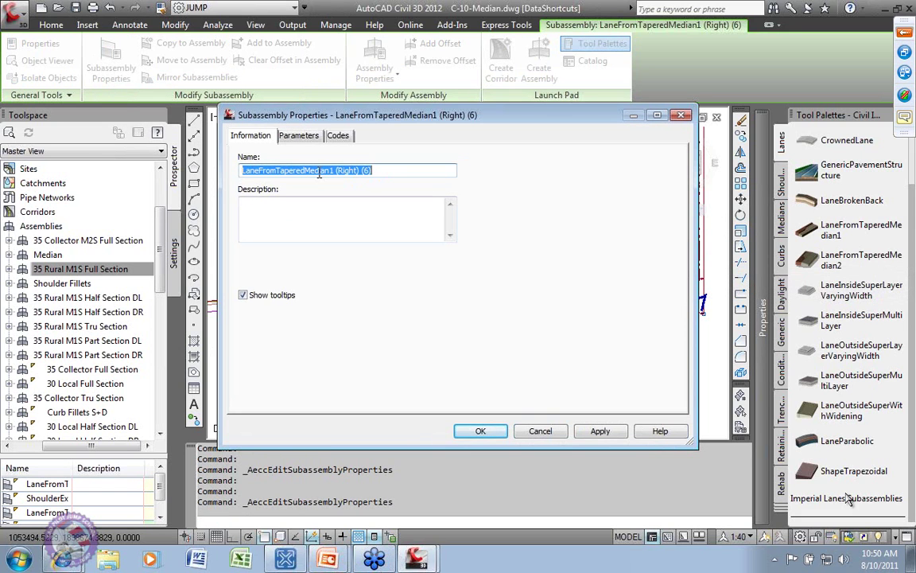
{"action": "left_click", "coordinate": [299, 137]}
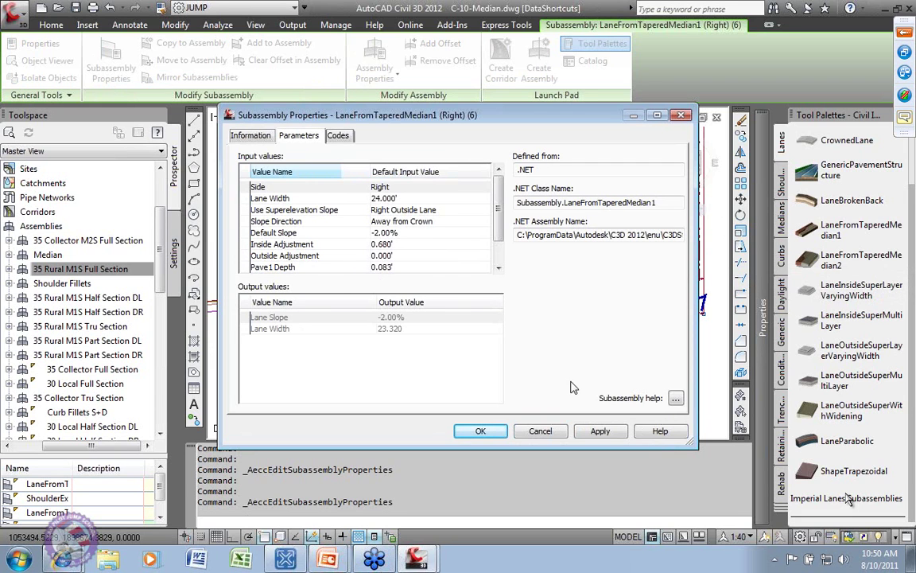
{"action": "left_click", "coordinate": [677, 399]}
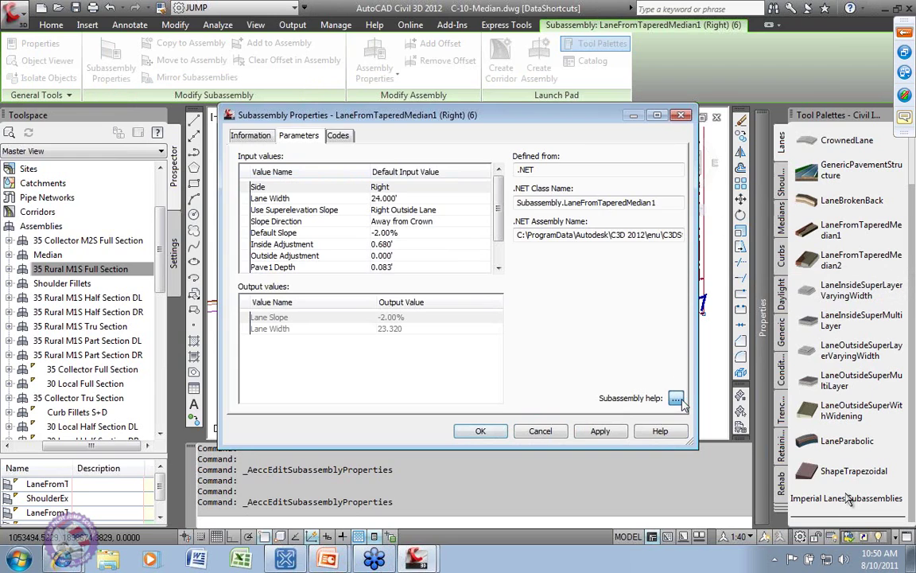
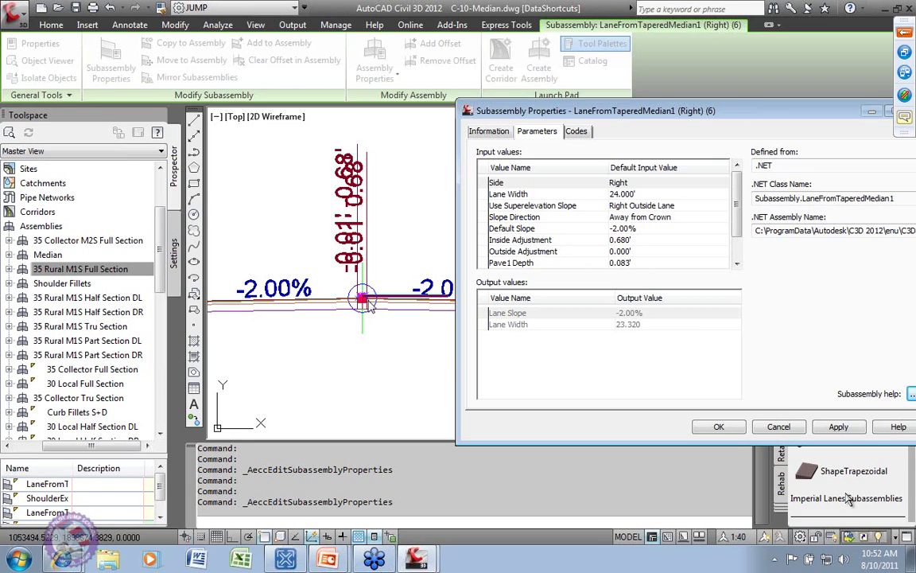
- Set the right-hand lane's Inside Adjustment to 24' and apply it to the assembly
{"action": "left_click", "coordinate": [652, 239]}
{"action": "left_click", "coordinate": [652, 240]}
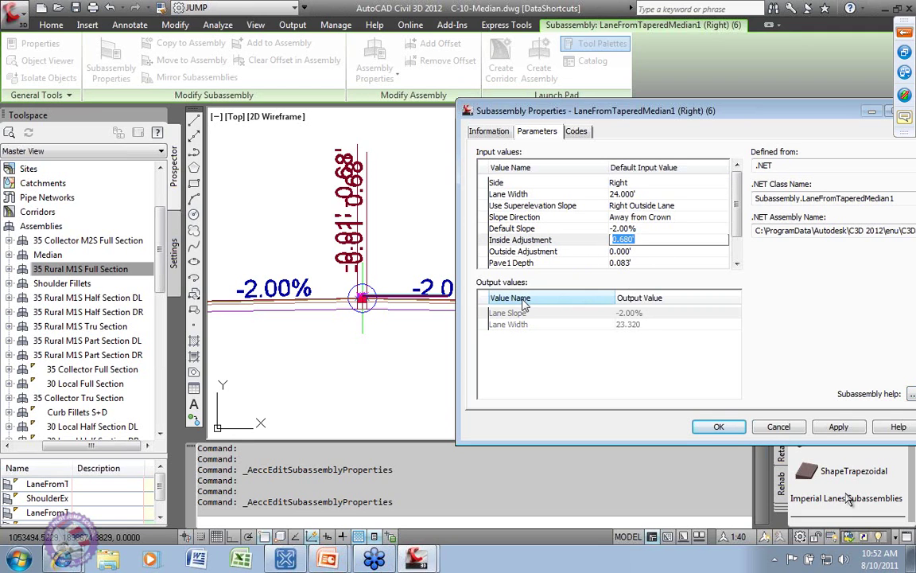
{"action": "type", "text": "24"}
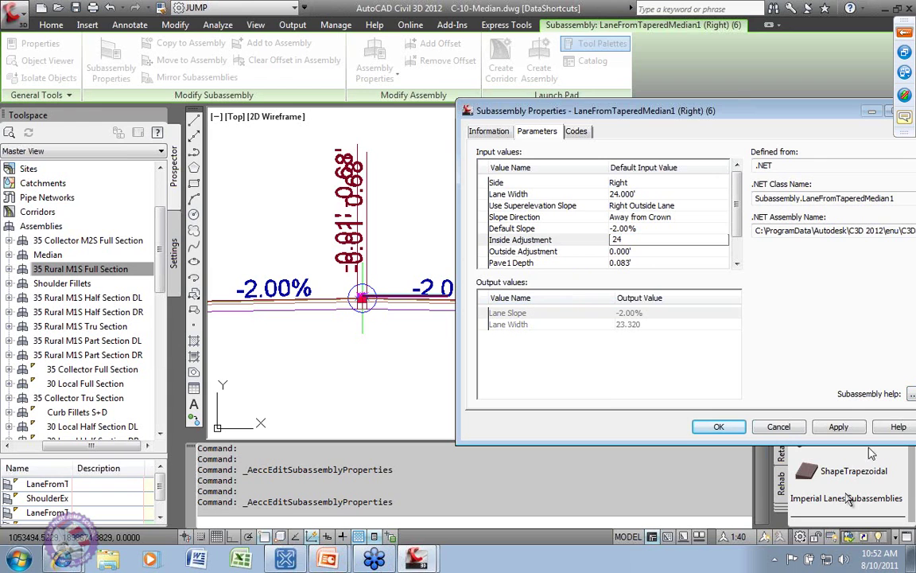
{"action": "left_click", "coordinate": [840, 427]}
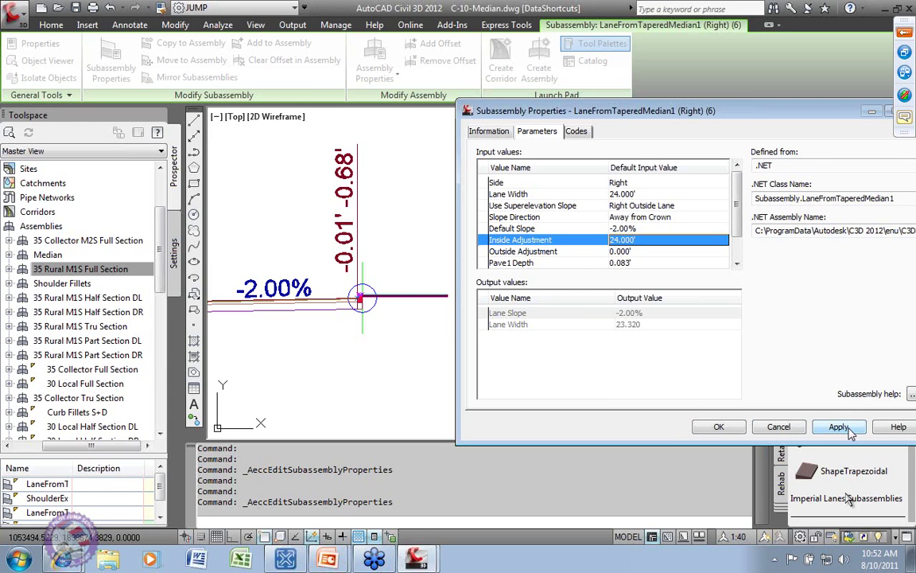
- Set the right-hand lane's Inside Adjustment to 2', apply it and finish editing its properties
{"action": "mouse_move", "coordinate": [636, 109]}
{"action": "left_mouse_down"}
{"action": "mouse_move", "coordinate": [579, 172]}
{"action": "mouse_move", "coordinate": [608, 440]}
{"action": "mouse_move", "coordinate": [511, 287]}
{"action": "mouse_move", "coordinate": [546, 213]}
{"action": "left_mouse_up"}
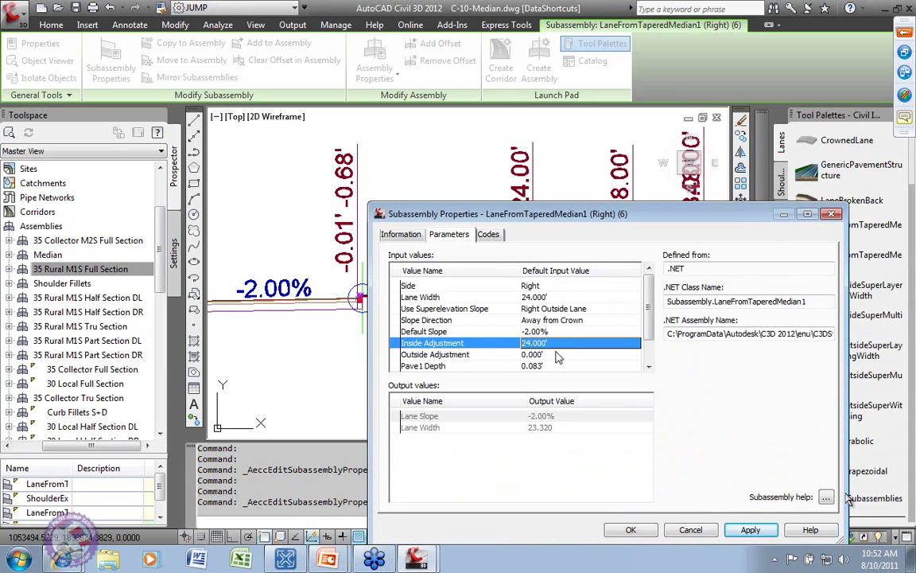
{"action": "left_click", "coordinate": [555, 342]}
{"action": "type", "text": "2"}
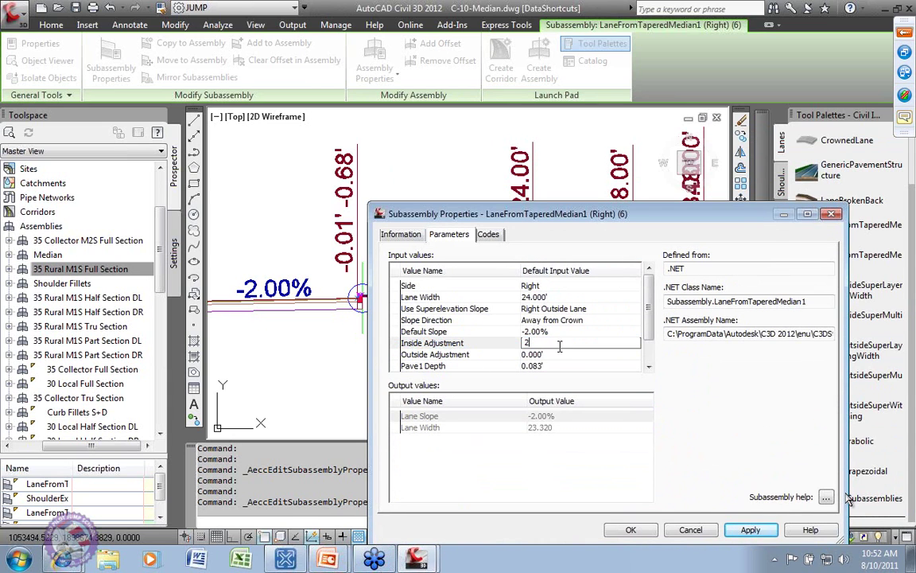
{"action": "left_click", "coordinate": [565, 331]}
{"action": "left_click", "coordinate": [751, 530]}
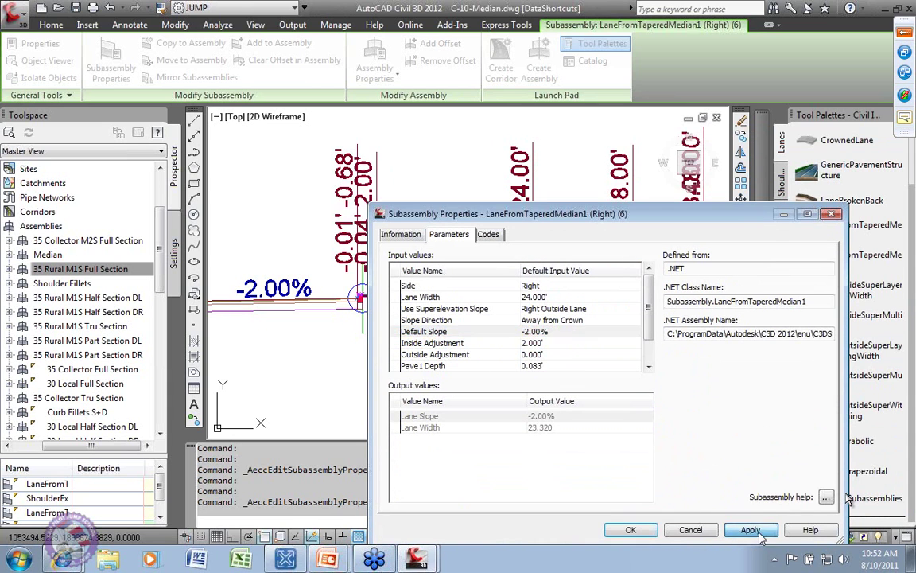
{"action": "mouse_move", "coordinate": [599, 218]}
{"action": "left_mouse_down"}
{"action": "mouse_move", "coordinate": [766, 218]}
{"action": "mouse_move", "coordinate": [779, 178]}
{"action": "left_mouse_up"}
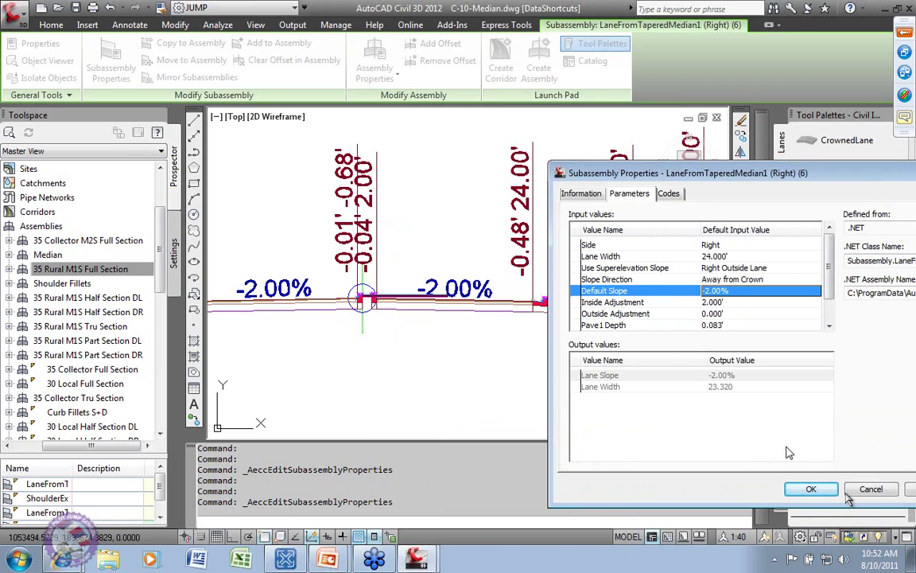
{"action": "left_click_drag", "start_coordinate": [697, 170], "coordinate": [673, 80]}
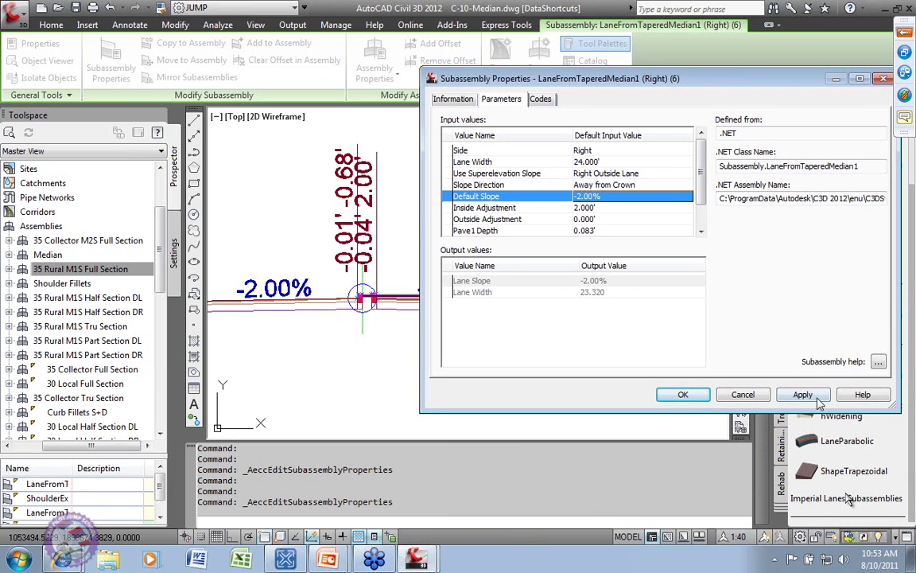
{"action": "left_click", "coordinate": [689, 396]}
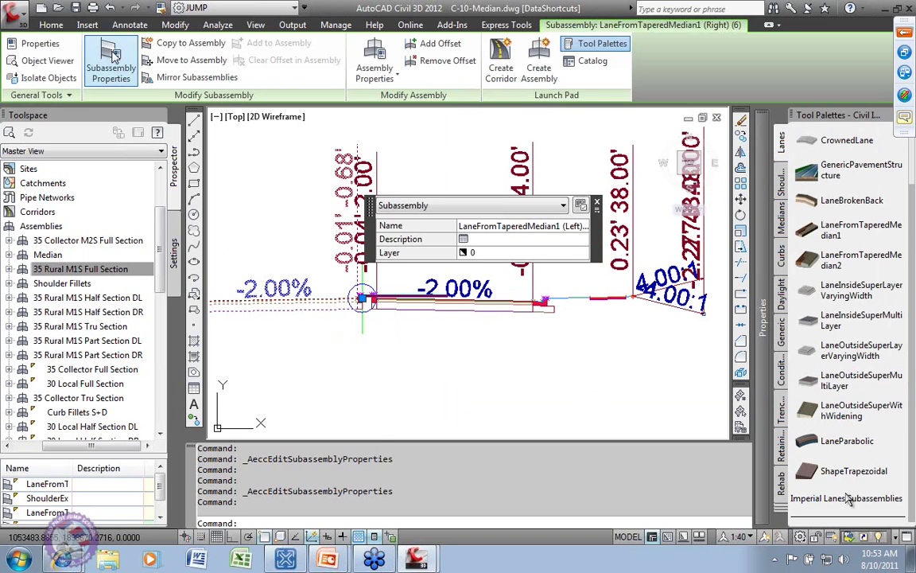
- Set the Inside Adjustment of the left-hand LaneFromTaperedMedian1 lane to 2' and accept the change
{"action": "left_click", "coordinate": [502, 98]}
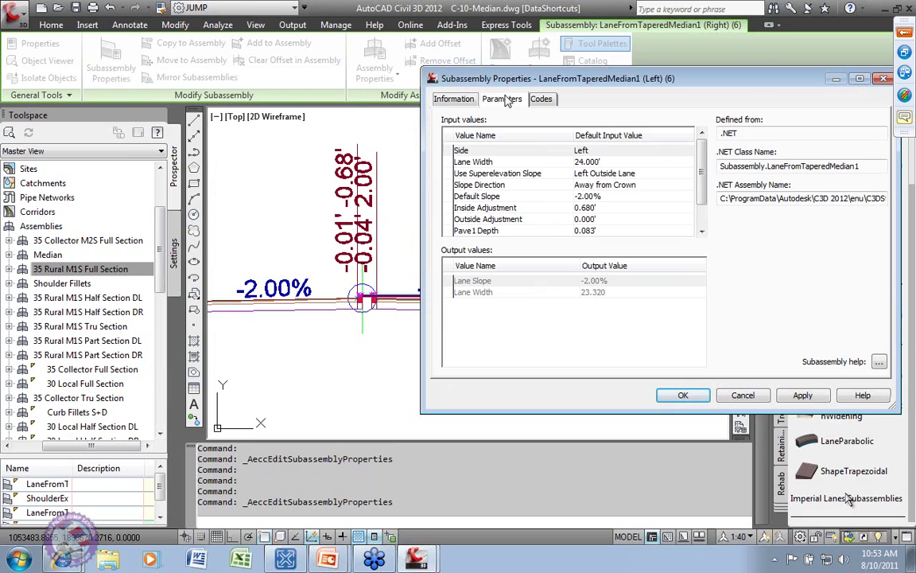
{"action": "left_click", "coordinate": [589, 207]}
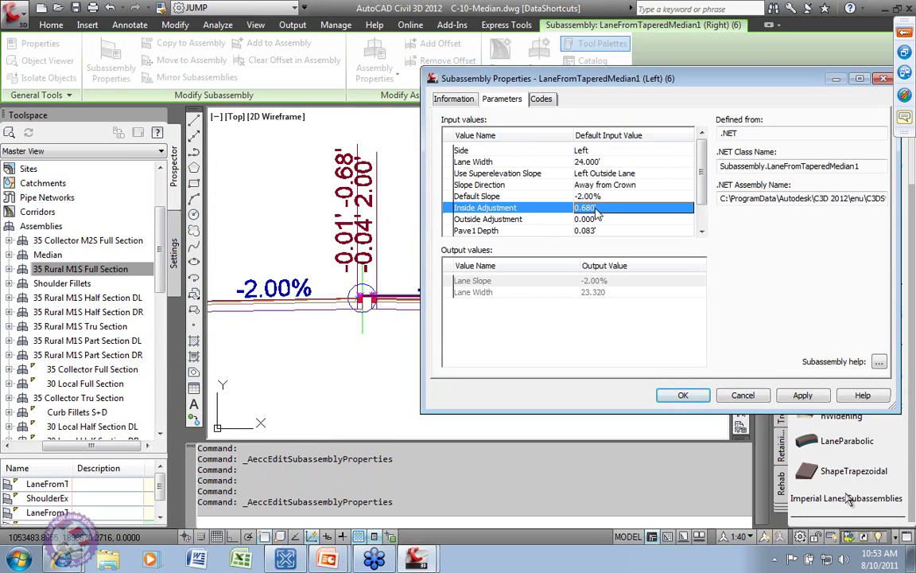
{"action": "left_click", "coordinate": [601, 208]}
{"action": "type", "text": "2"}
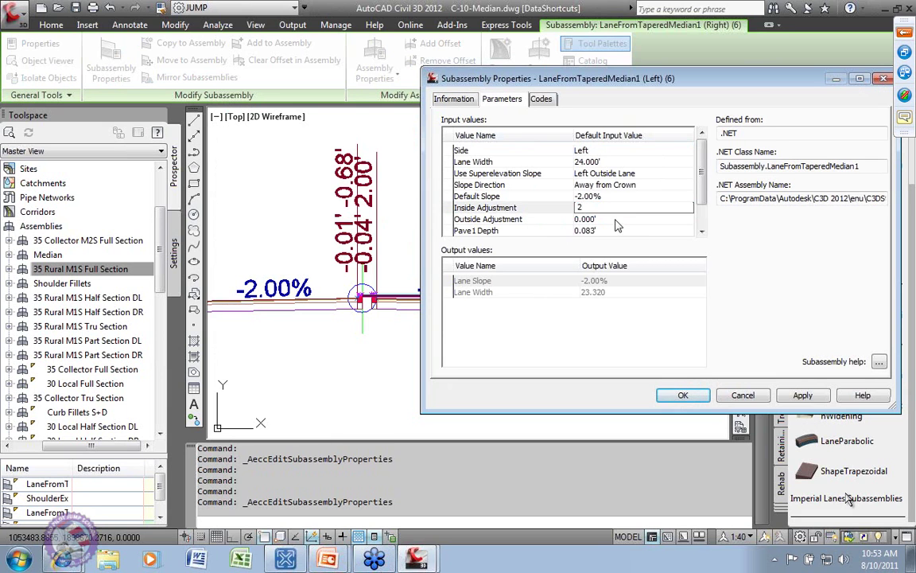
{"action": "key", "text": "Return"}
{"action": "left_click", "coordinate": [803, 395]}
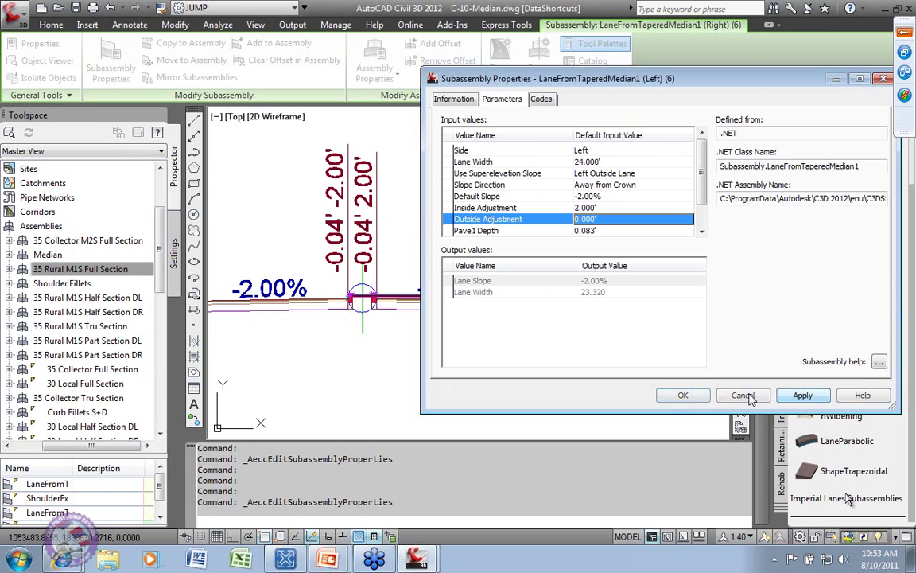
{"action": "left_click", "coordinate": [683, 396]}
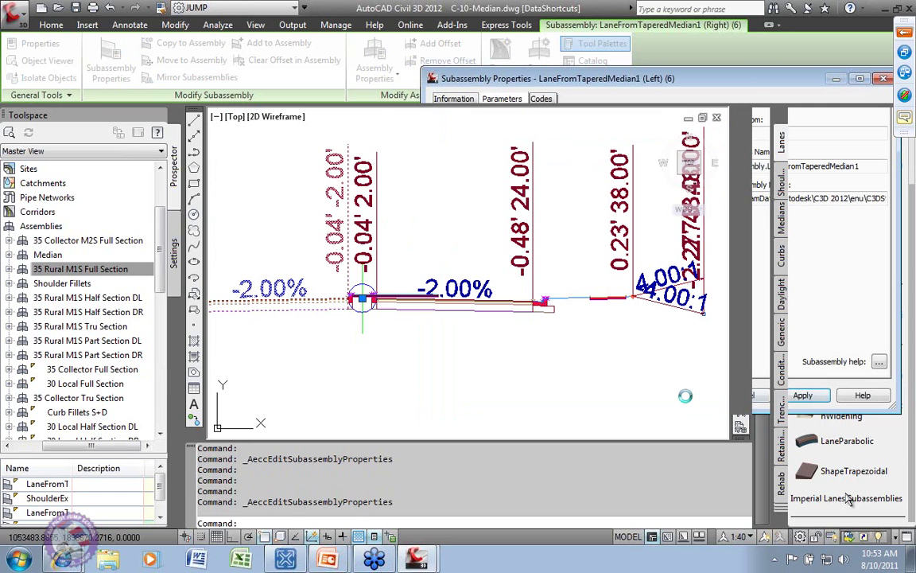
- Examine the parameters and dimensions of the UrbanCurbGutterGeneral (MedianRight) curb at the median, leaving them unchanged
{"action": "scroll", "coordinate": [383, 284], "scroll_direction": "up", "scroll_amount": 3}
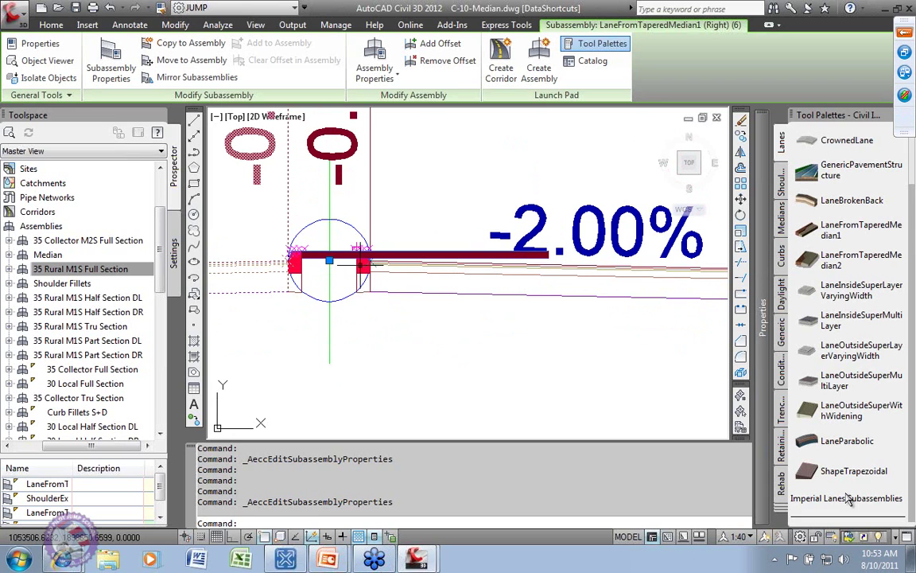
{"action": "mouse_move", "coordinate": [328, 254]}
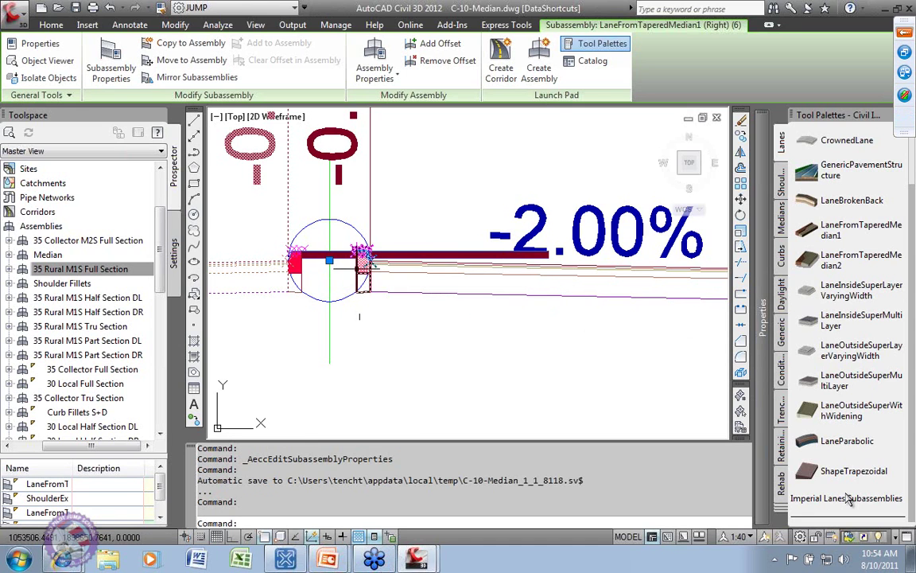
{"action": "left_click", "coordinate": [366, 261]}
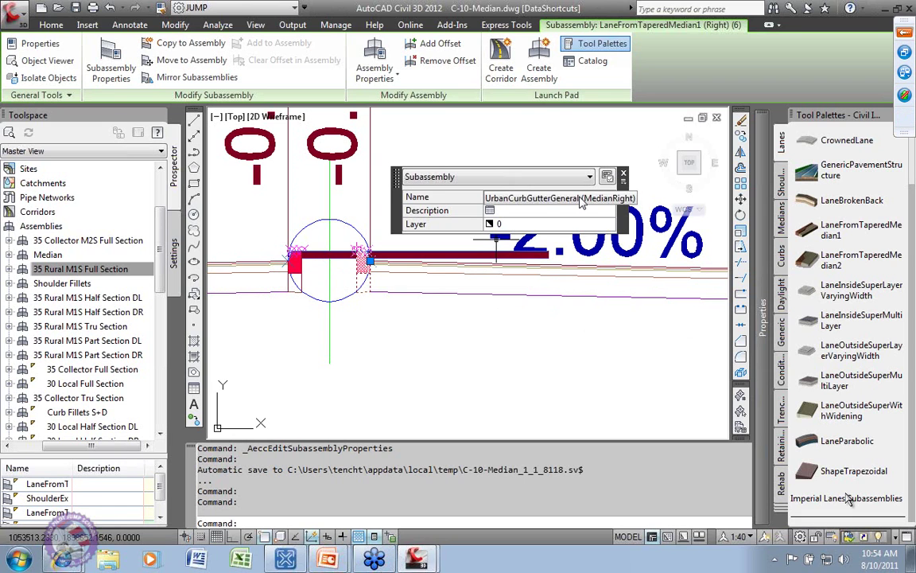
{"action": "left_click", "coordinate": [111, 67]}
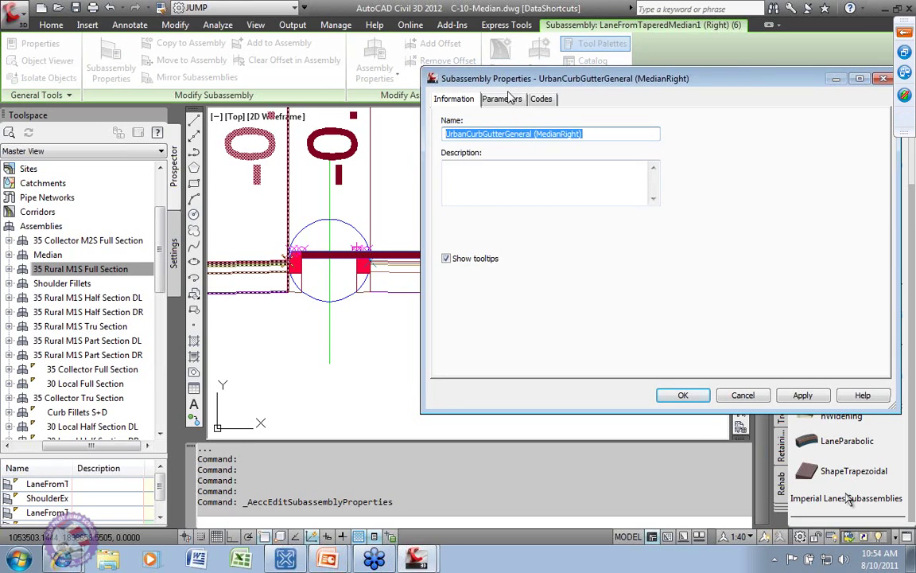
{"action": "left_click", "coordinate": [503, 100]}
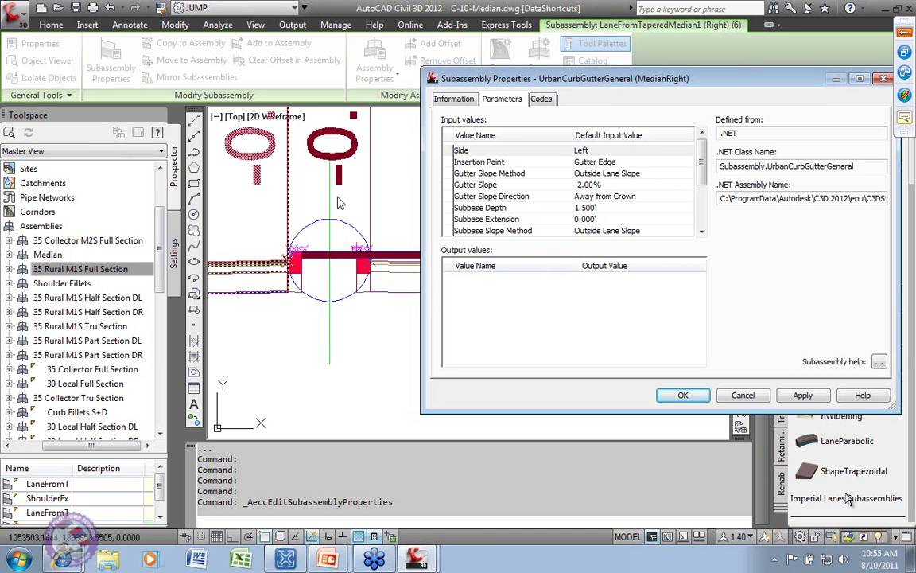
{"action": "left_click_drag", "start_coordinate": [703, 175], "coordinate": [702, 227]}
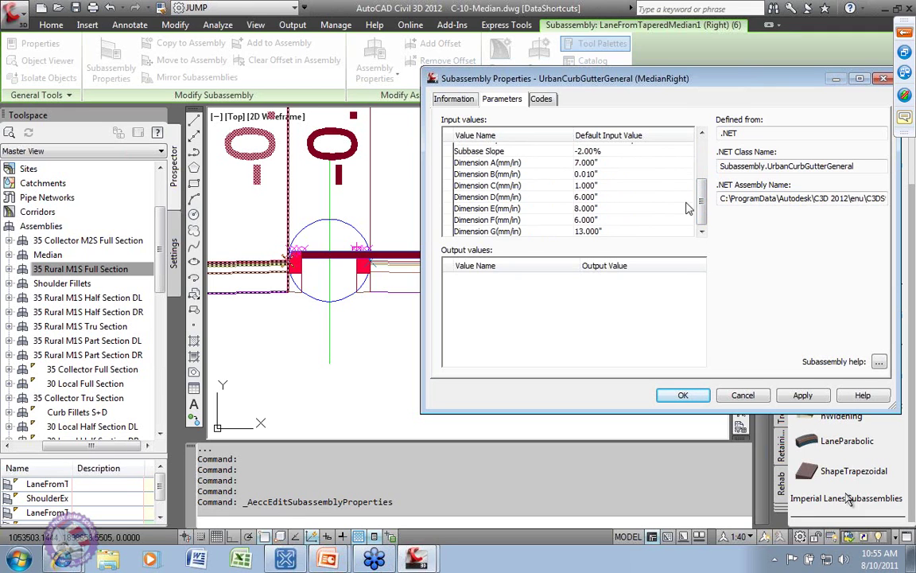
{"action": "scroll", "coordinate": [632, 159], "scroll_direction": "up", "scroll_amount": 5}
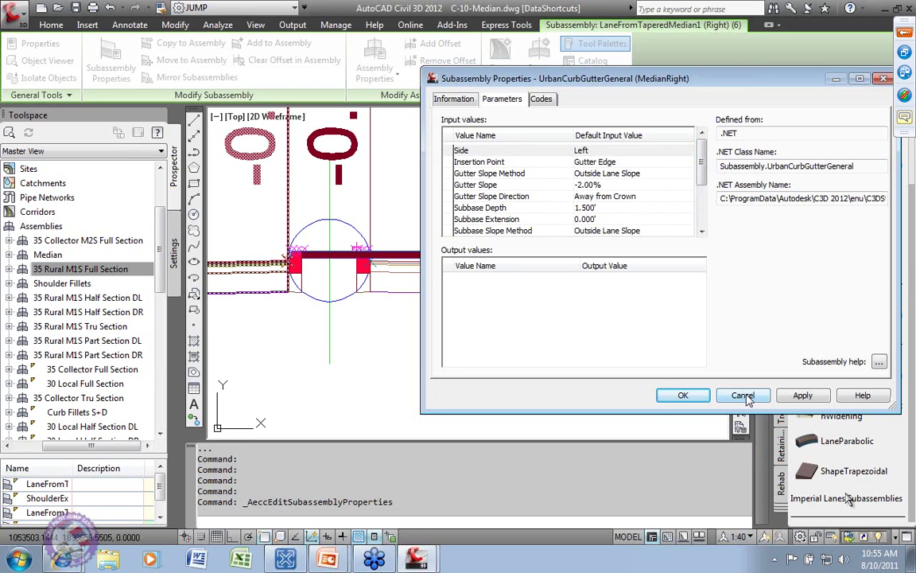
{"action": "scroll", "coordinate": [640, 147], "scroll_direction": "down", "scroll_amount": 3}
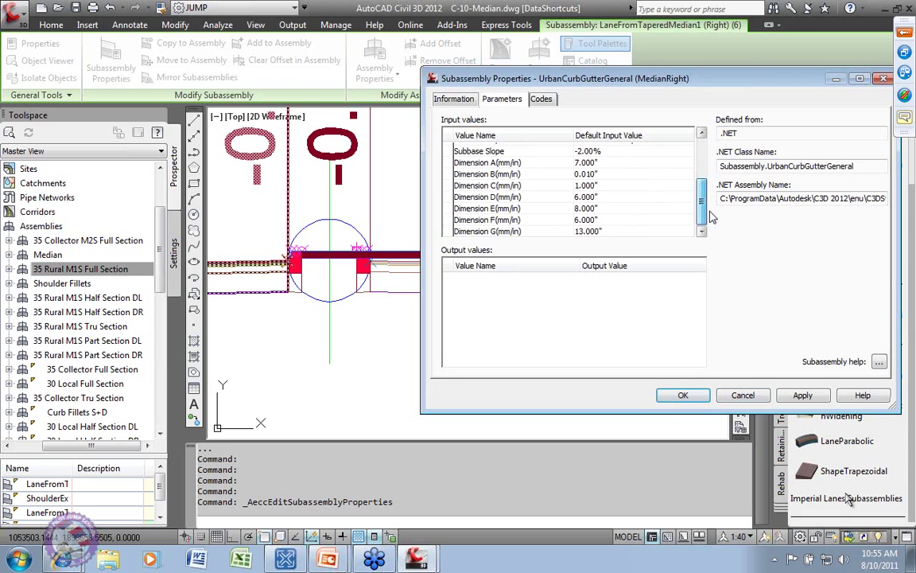
{"action": "scroll", "coordinate": [700, 199], "scroll_direction": "up", "scroll_amount": 2}
{"action": "scroll", "coordinate": [706, 199], "scroll_direction": "up", "scroll_amount": 1}
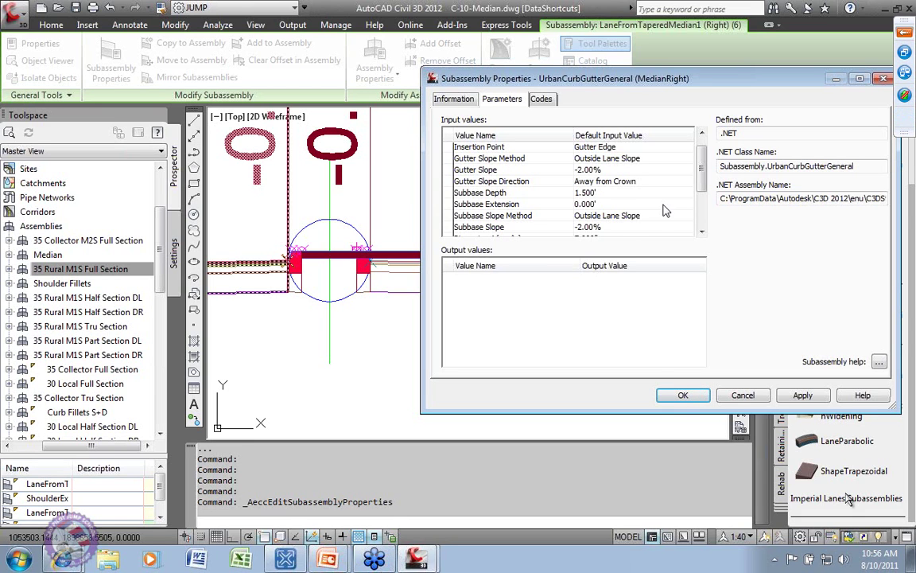
{"action": "left_click", "coordinate": [744, 395]}
- Set the Inside Adjustment of the right-hand LaneFromTaperedMedian1 lane to 0.68' and accept the change
{"action": "left_click", "coordinate": [412, 259]}
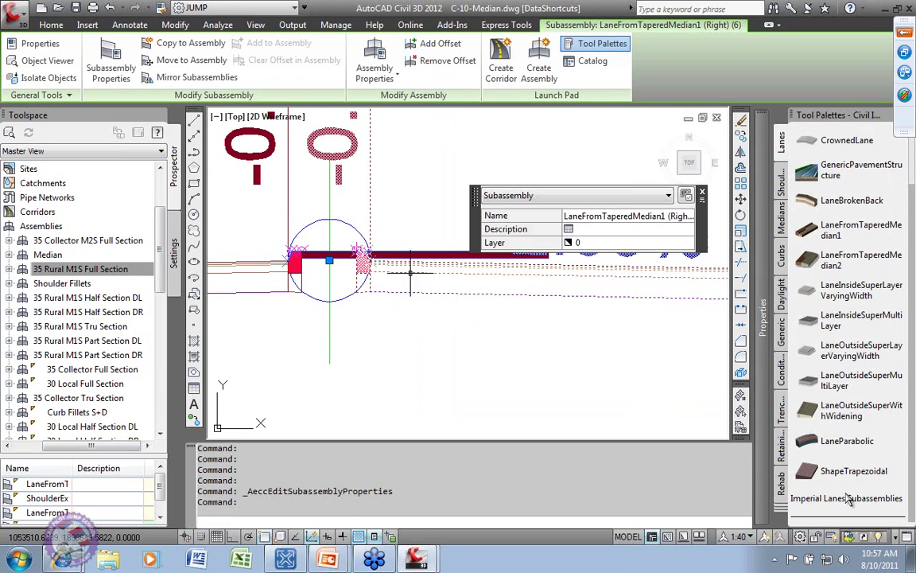
{"action": "left_click", "coordinate": [112, 65]}
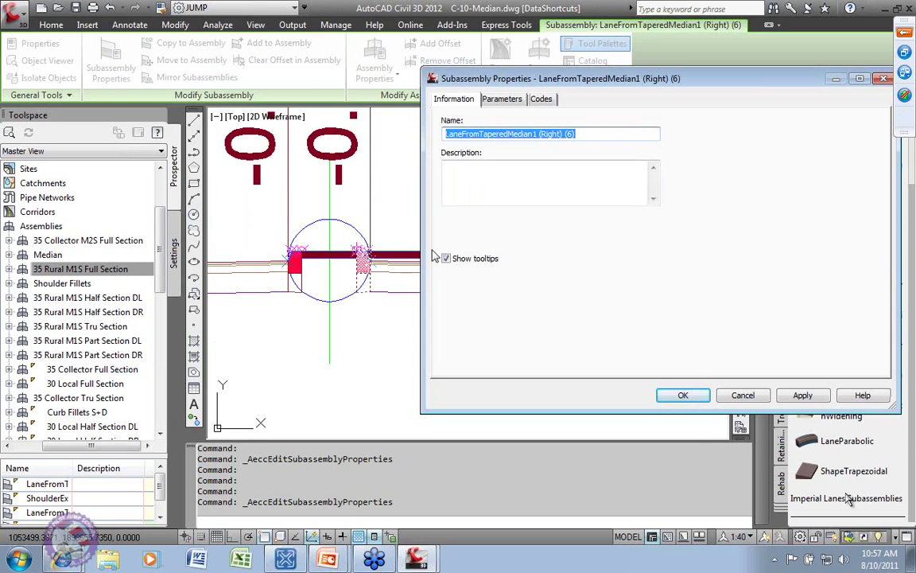
{"action": "left_click", "coordinate": [501, 99]}
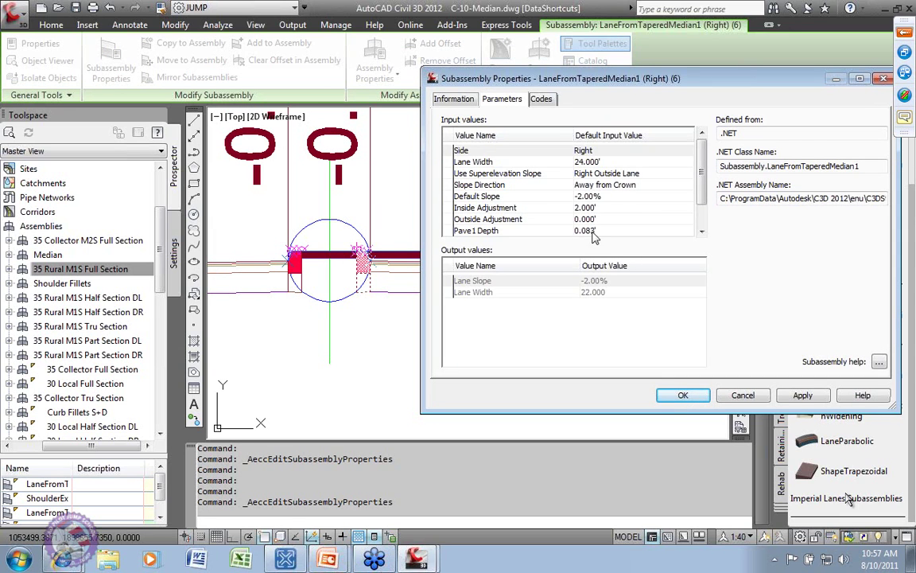
{"action": "left_click", "coordinate": [585, 213]}
{"action": "left_click", "coordinate": [586, 212]}
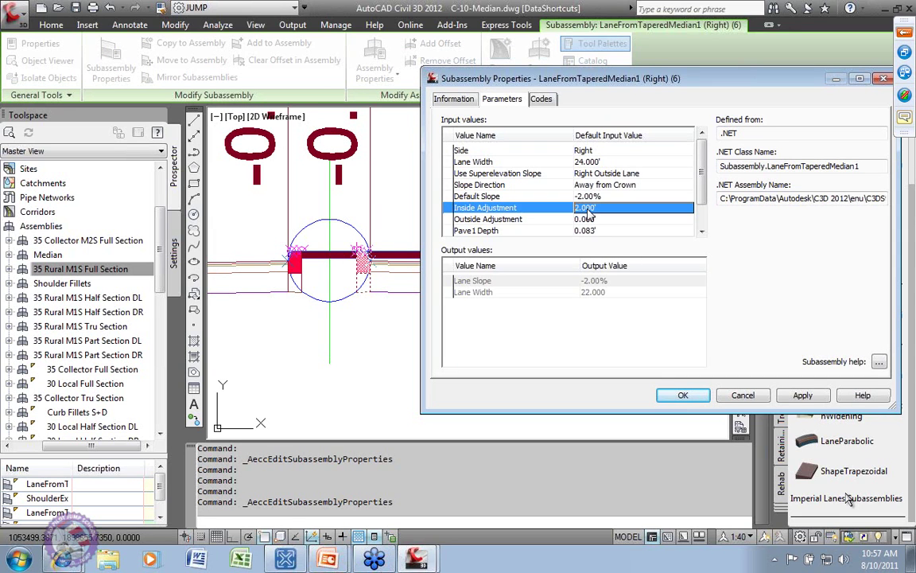
{"action": "left_click", "coordinate": [587, 208]}
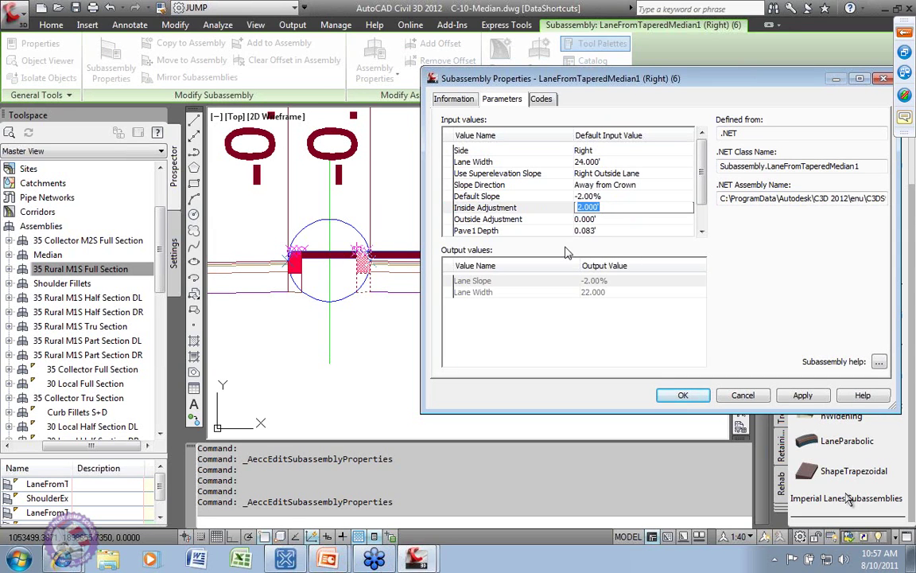
{"action": "type", "text": "0."}
{"action": "key", "text": "BackSpace"}
{"action": "type", "text": ".68"}
{"action": "left_click", "coordinate": [459, 205]}
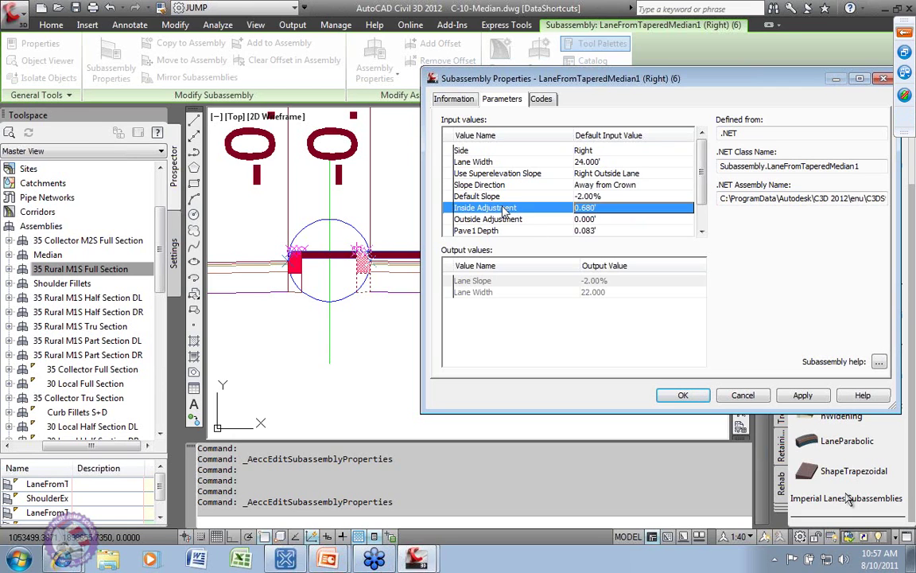
{"action": "left_click", "coordinate": [803, 395]}
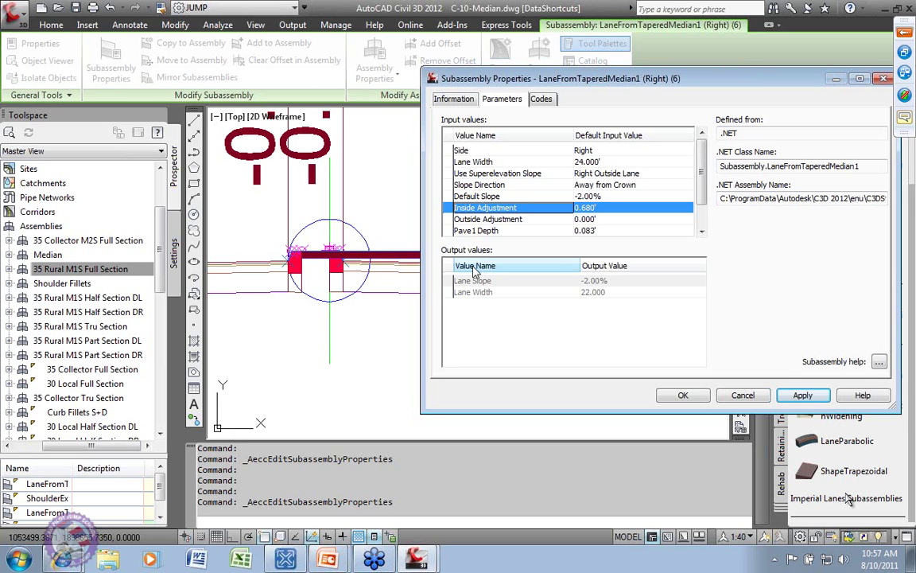
{"action": "left_click", "coordinate": [684, 394]}
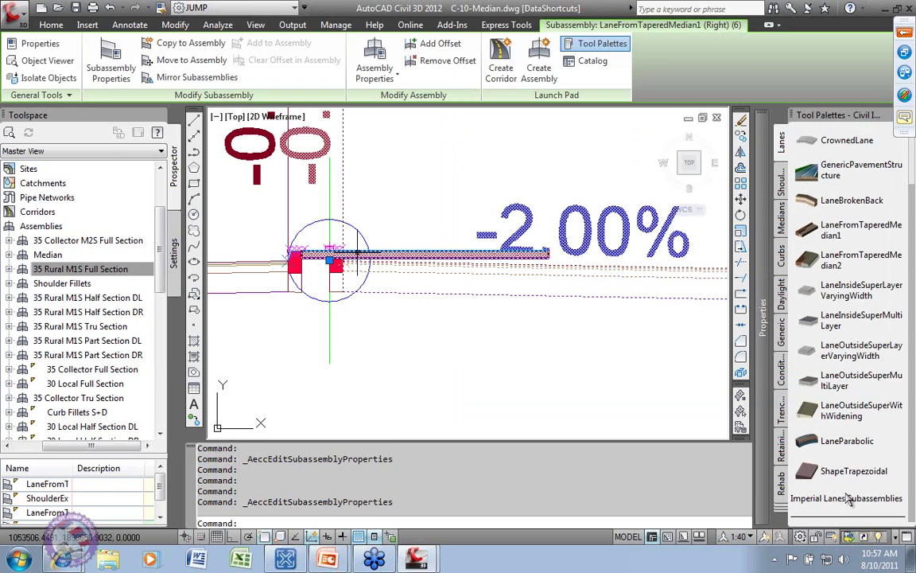
- Set the right-hand LaneFromTaperedMedian1 lane's Inside Adjustment to 2', apply it and close the subassembly properties
{"action": "left_click", "coordinate": [111, 60]}
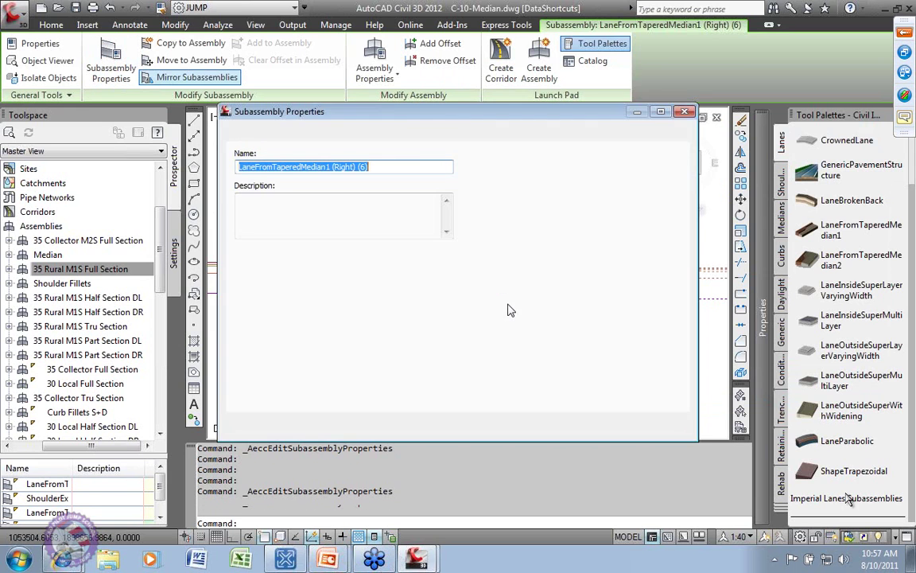
{"action": "left_click", "coordinate": [501, 98]}
{"action": "left_click", "coordinate": [592, 208]}
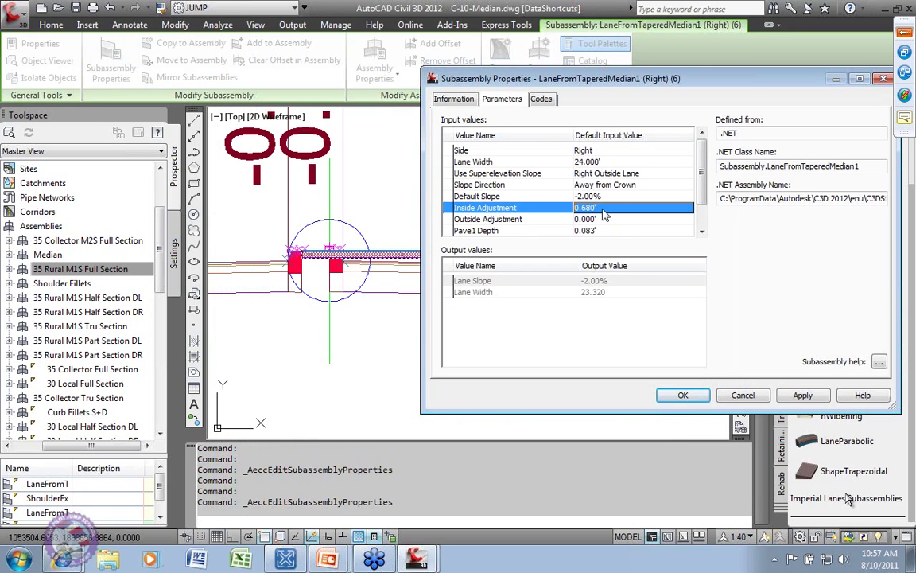
{"action": "type", "text": "2"}
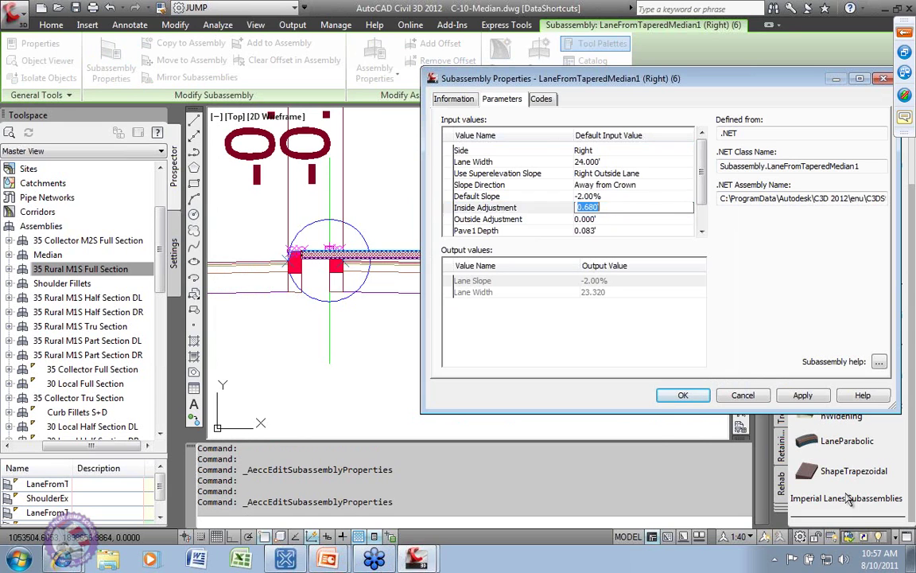
{"action": "left_click", "coordinate": [549, 195]}
{"action": "left_click", "coordinate": [799, 395]}
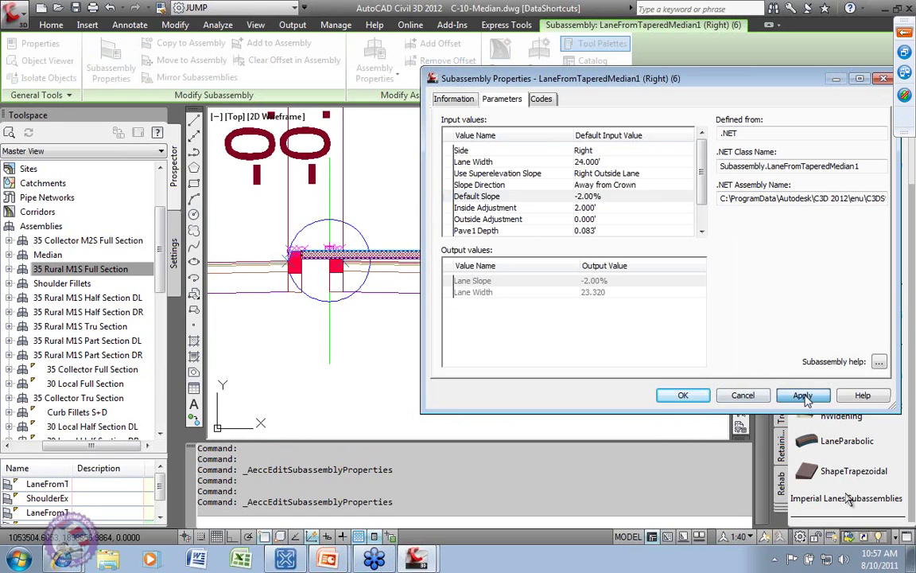
{"action": "left_click", "coordinate": [683, 395]}
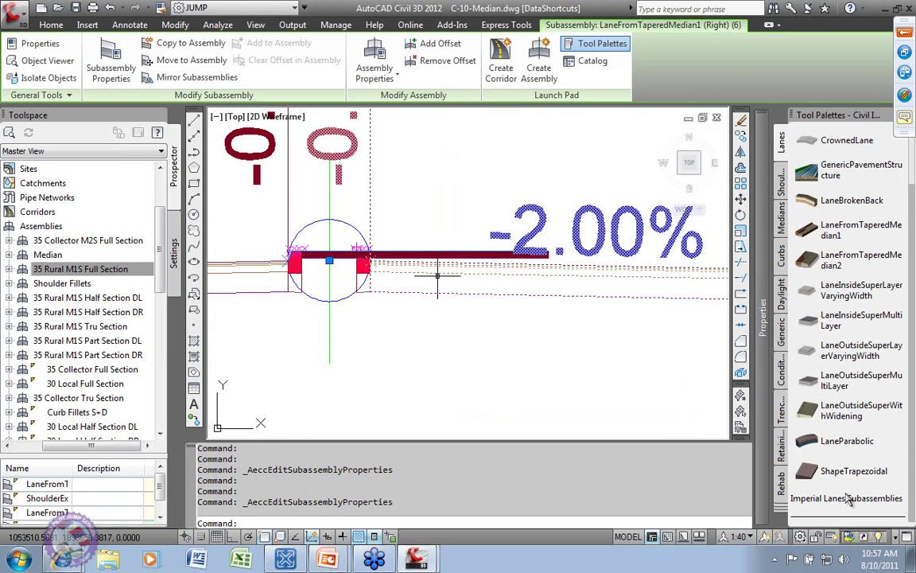
- Open the construction properties of the 35 Collector M1S Median assembly and examine the MarkPoint (1) subassembly's point name
{"action": "scroll", "coordinate": [458, 270], "scroll_direction": "up", "scroll_amount": 1}
{"action": "scroll", "coordinate": [470, 349], "scroll_direction": "down", "scroll_amount": 1}
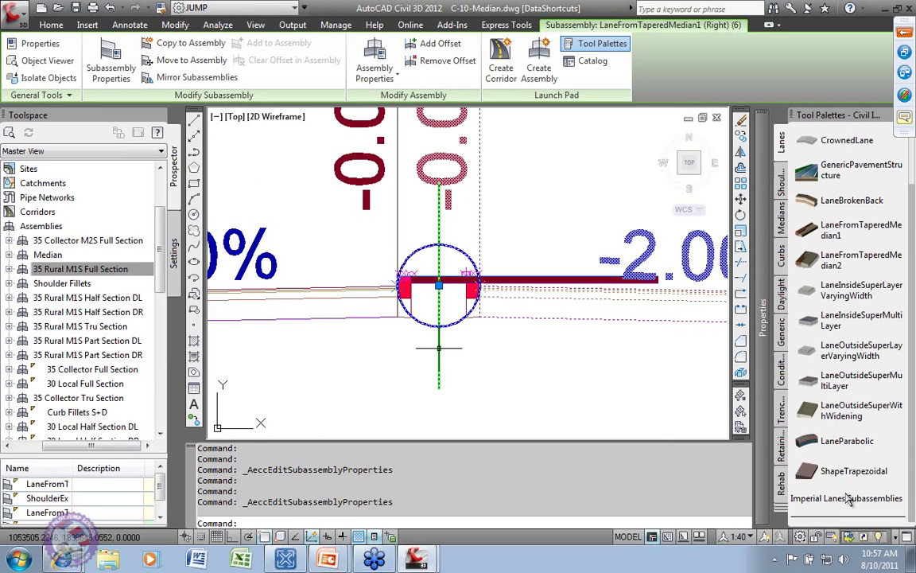
{"action": "left_click", "coordinate": [442, 350]}
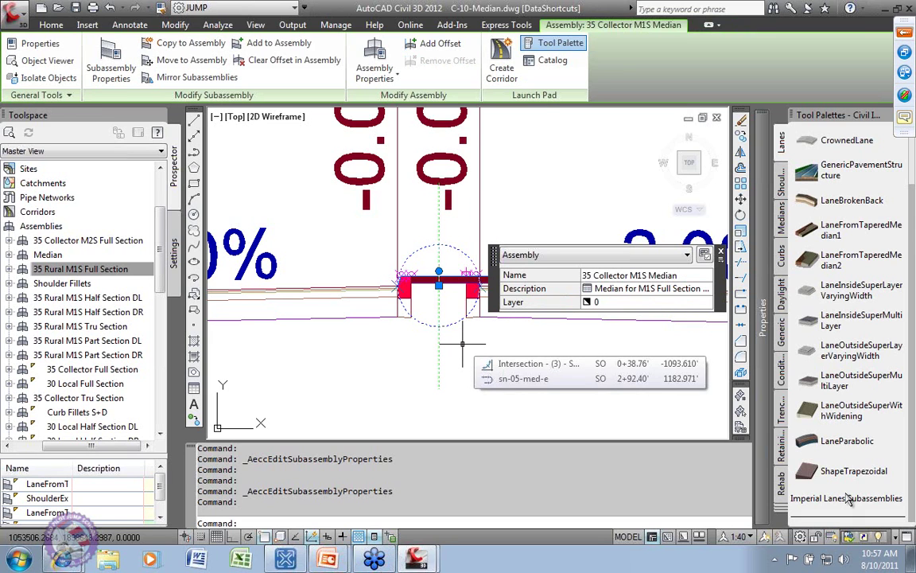
{"action": "double_click", "coordinate": [462, 344]}
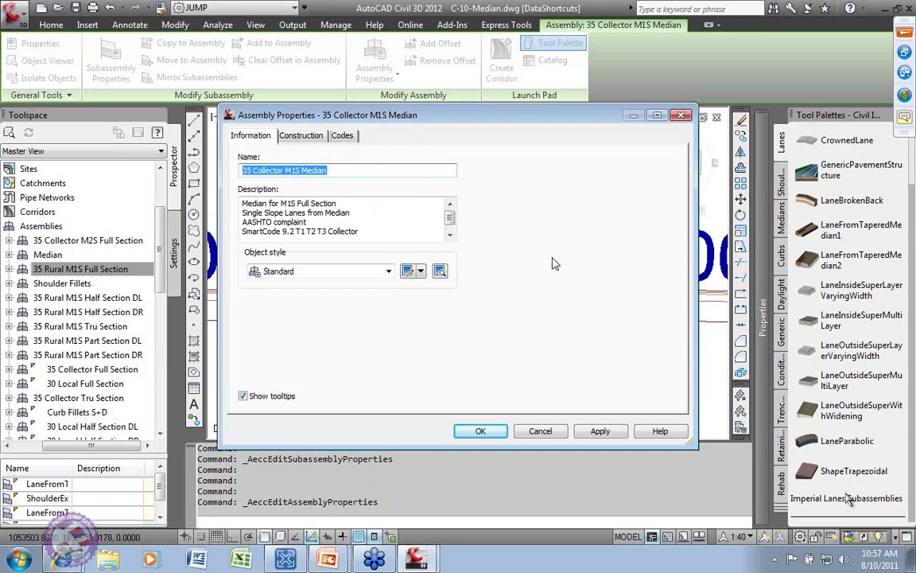
{"action": "left_click", "coordinate": [301, 140]}
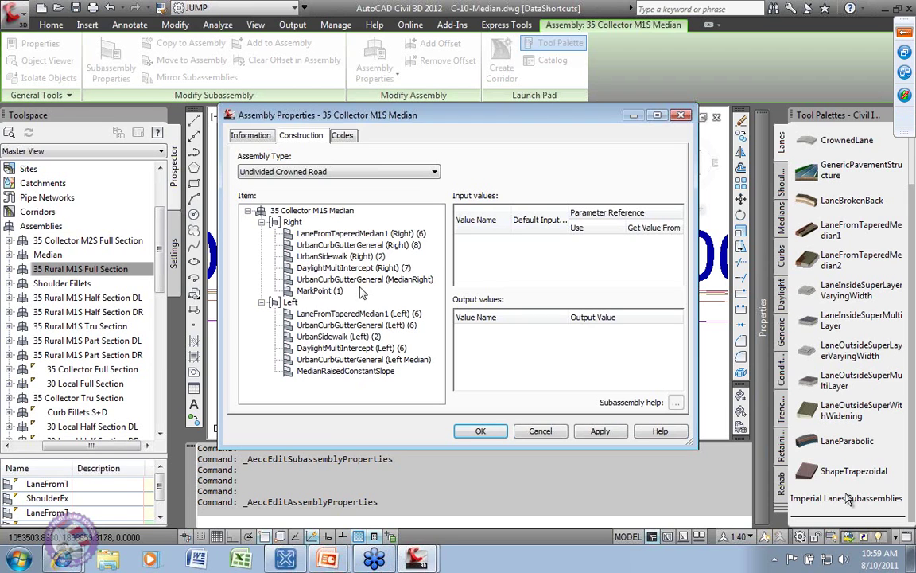
{"action": "left_click", "coordinate": [315, 291]}
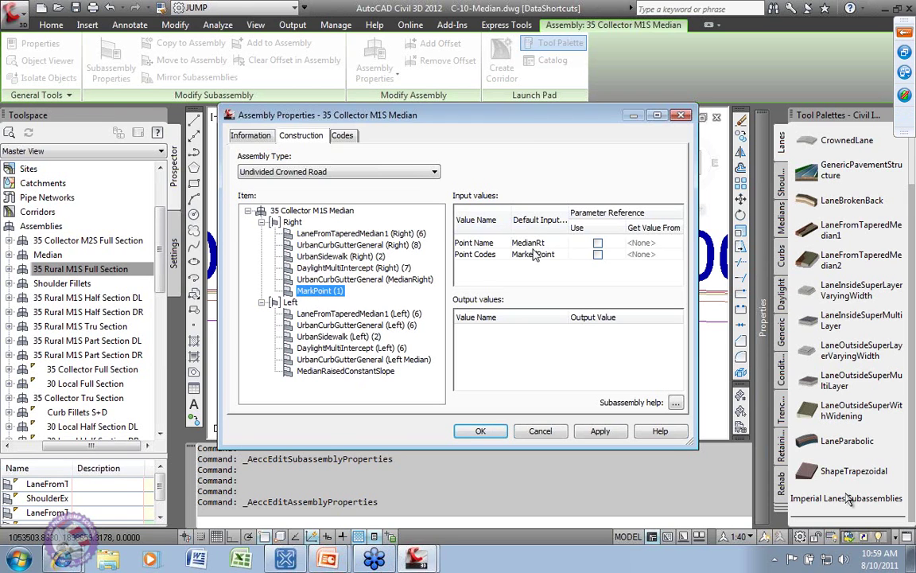
{"action": "left_click", "coordinate": [549, 243]}
{"action": "left_click", "coordinate": [556, 242]}
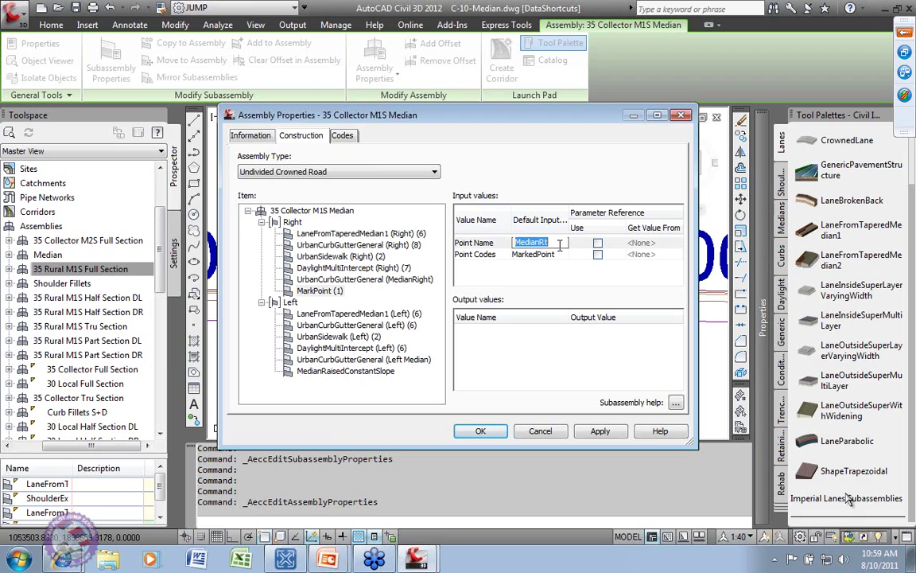
- Compare the Marked Point of MedianRaisedConstantSlope with the Point Name of MarkPoint (1), and close the assembly properties
{"action": "left_click", "coordinate": [331, 372]}
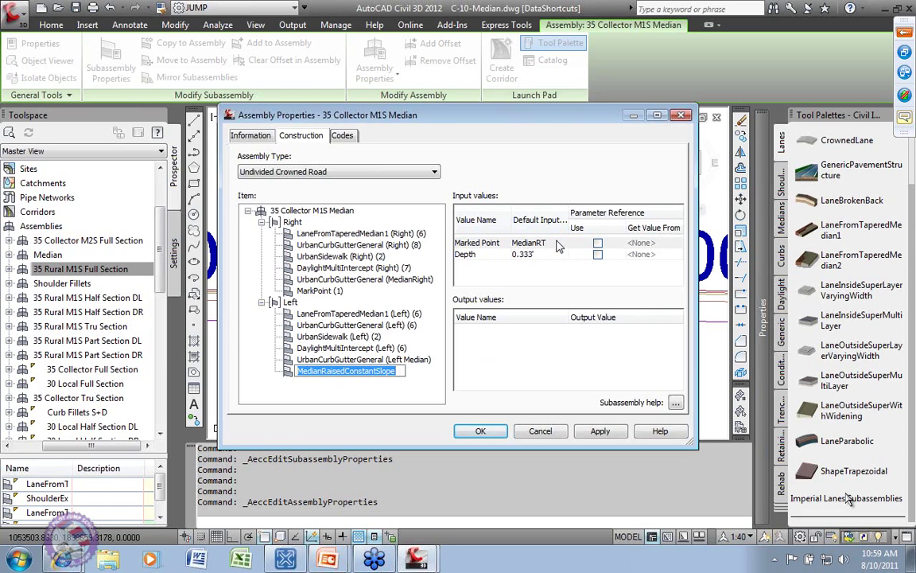
{"action": "left_click", "coordinate": [322, 292]}
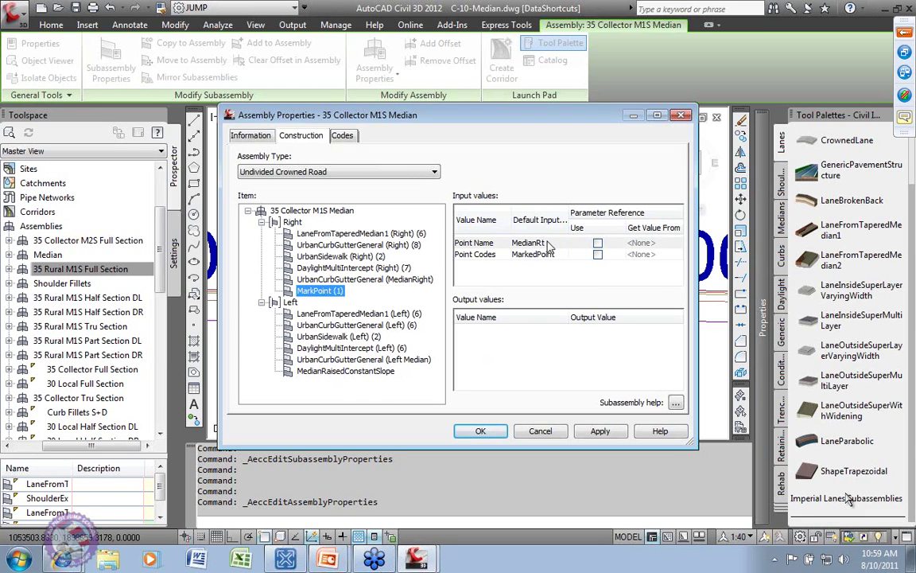
{"action": "left_click", "coordinate": [354, 371]}
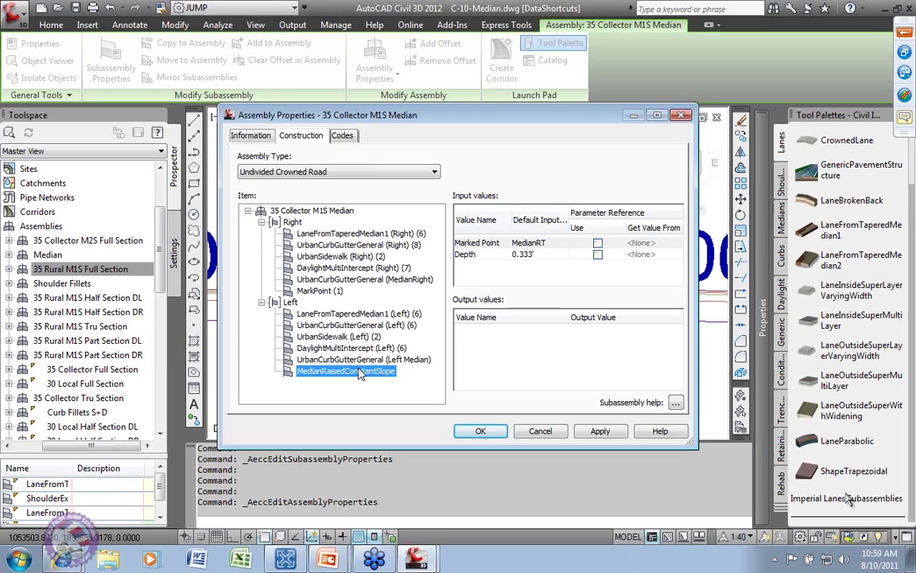
{"action": "left_click", "coordinate": [312, 292]}
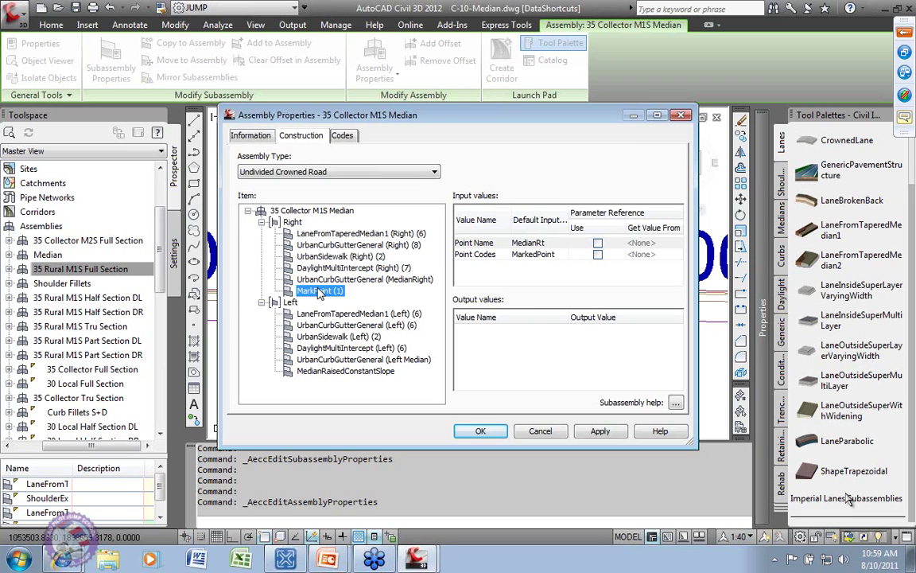
{"action": "left_click", "coordinate": [345, 372]}
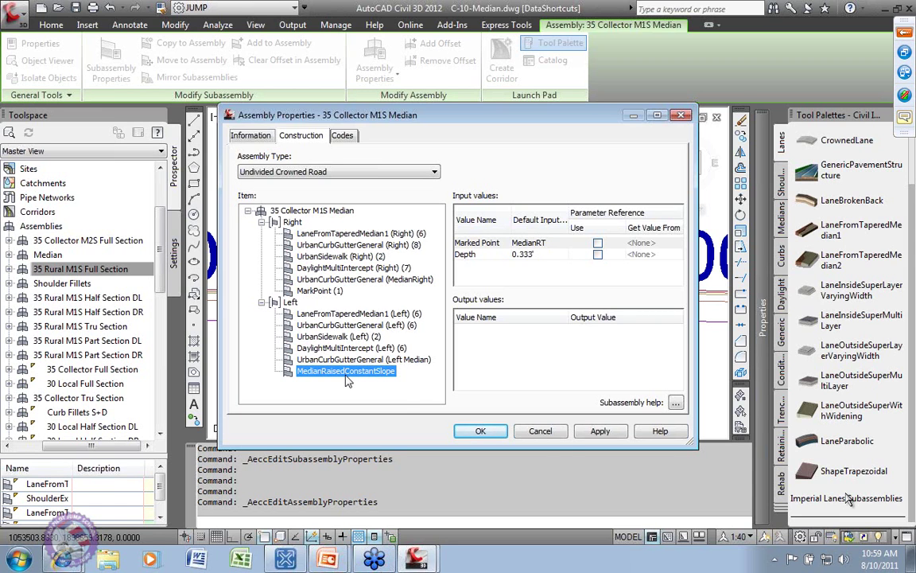
{"action": "left_click", "coordinate": [480, 431]}
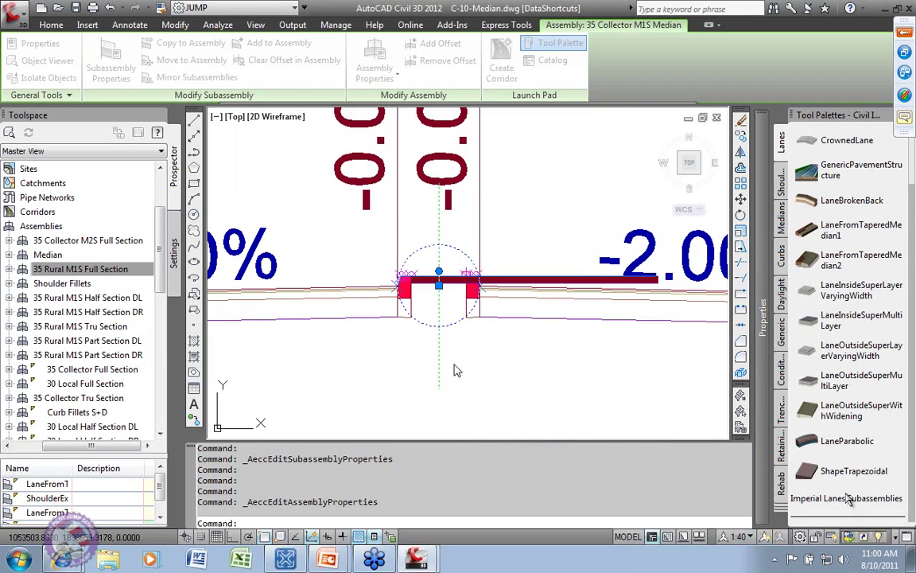
- Switch to the PowerPoint slide show and display the Median Subassemblies slide
{"action": "key", "text": "alt+Tab"}
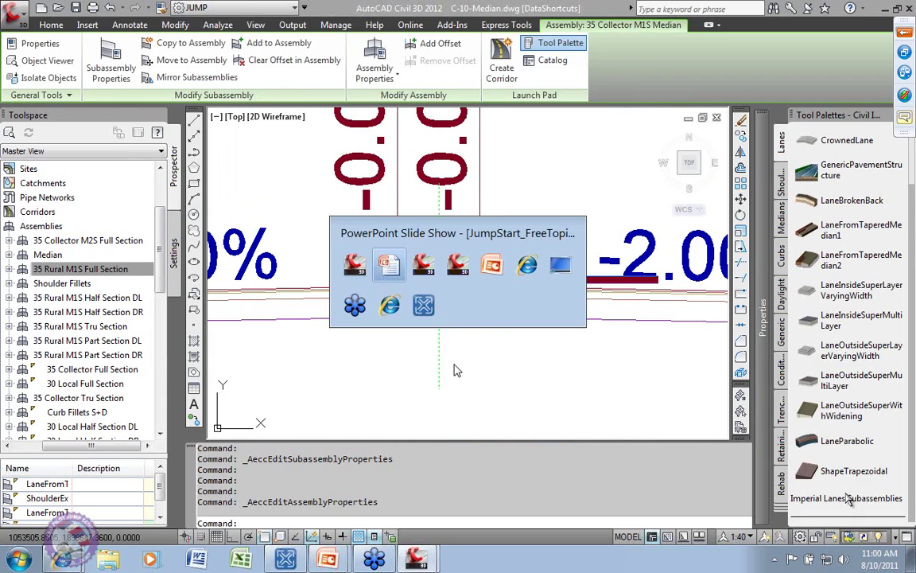
{"action": "key", "text": "Page_Down"}
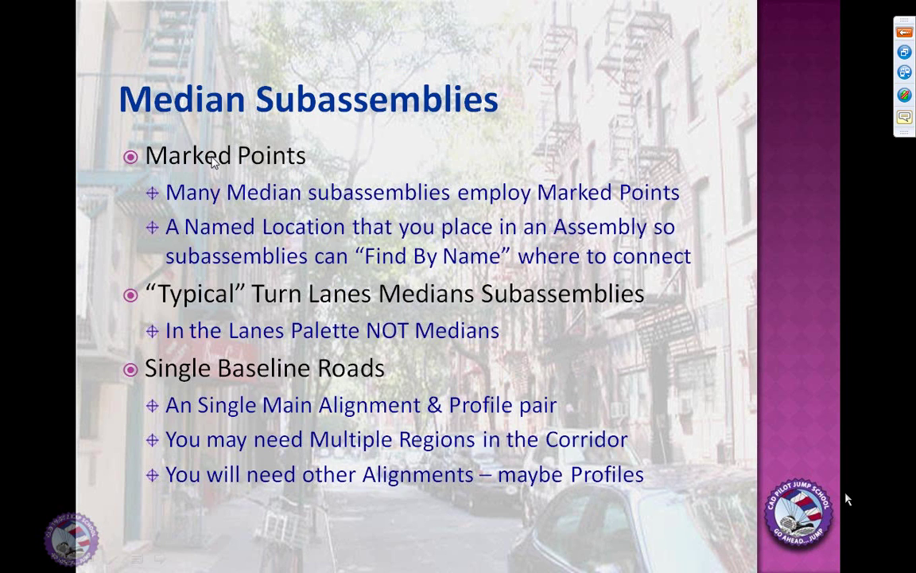
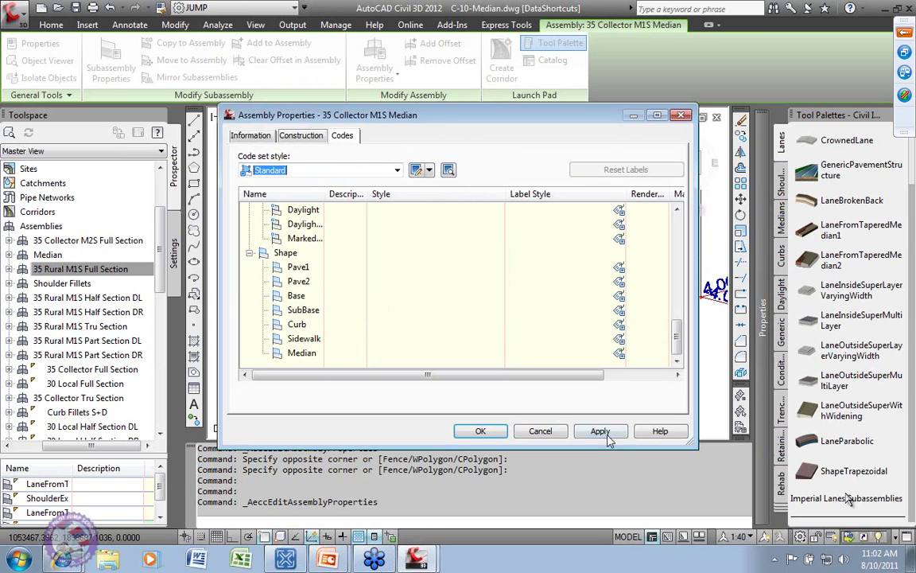
- Apply the Standard code set style to the 35 Collector M1S Median assembly and close its properties
{"action": "left_click", "coordinate": [601, 430]}
{"action": "left_click_drag", "start_coordinate": [510, 116], "coordinate": [510, 162]}
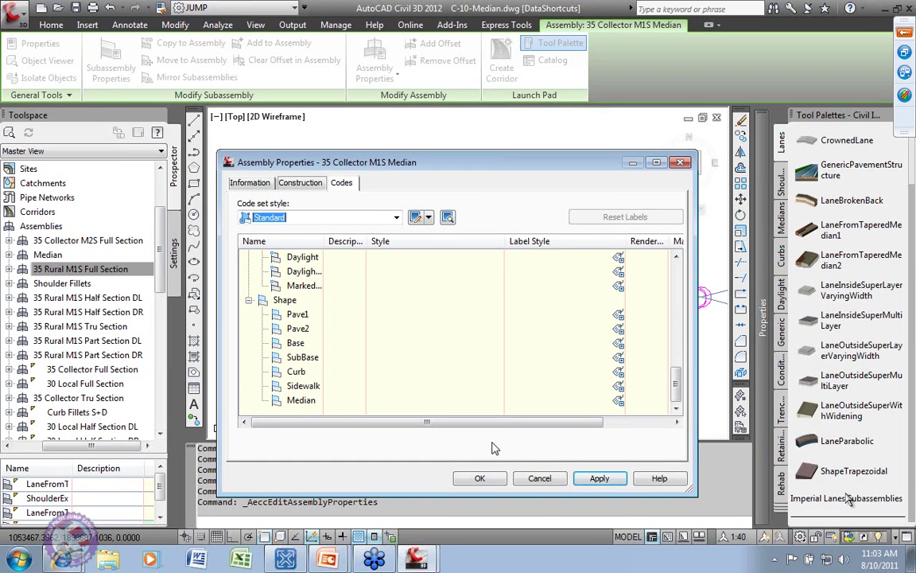
{"action": "left_click", "coordinate": [539, 478]}
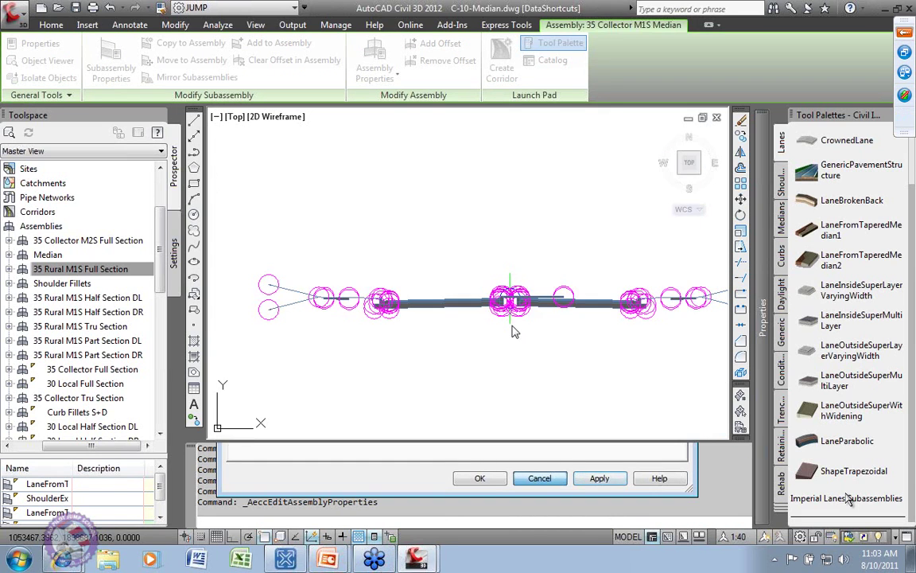
- Start a block insertion and choose 35 Rural AOR Full Section STB_US.dwg from the New Imperial STB_US folder as its source
{"action": "scroll", "coordinate": [436, 347], "scroll_direction": "down", "scroll_amount": 3}
{"action": "mouse_move", "coordinate": [435, 347]}
{"action": "middle_mouse_down"}
{"action": "mouse_move", "coordinate": [347, 209]}
{"action": "mouse_move", "coordinate": [358, 248]}
{"action": "mouse_move", "coordinate": [452, 287]}
{"action": "mouse_move", "coordinate": [395, 258]}
{"action": "mouse_move", "coordinate": [376, 282]}
{"action": "middle_mouse_up"}
{"action": "scroll", "coordinate": [350, 248], "scroll_direction": "up", "scroll_amount": 5}
{"action": "type", "text": "inser"}
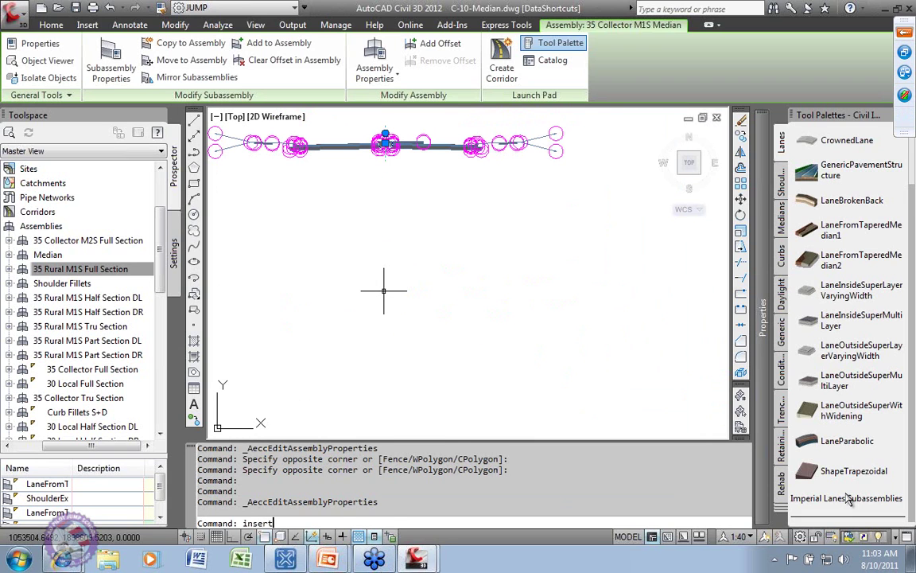
{"action": "type", "text": "t"}
{"action": "key", "text": "Return"}
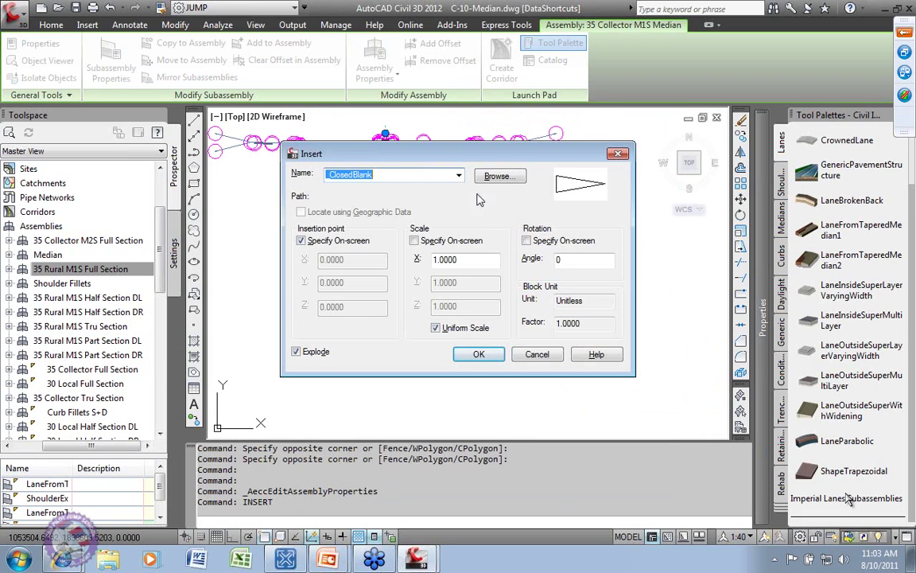
{"action": "left_click", "coordinate": [505, 179]}
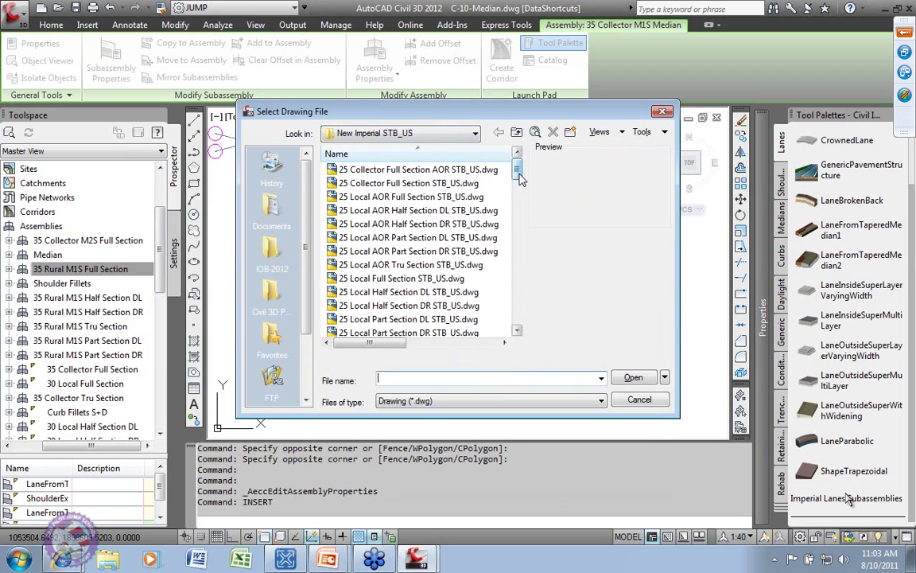
{"action": "left_click_drag", "start_coordinate": [517, 179], "coordinate": [519, 201]}
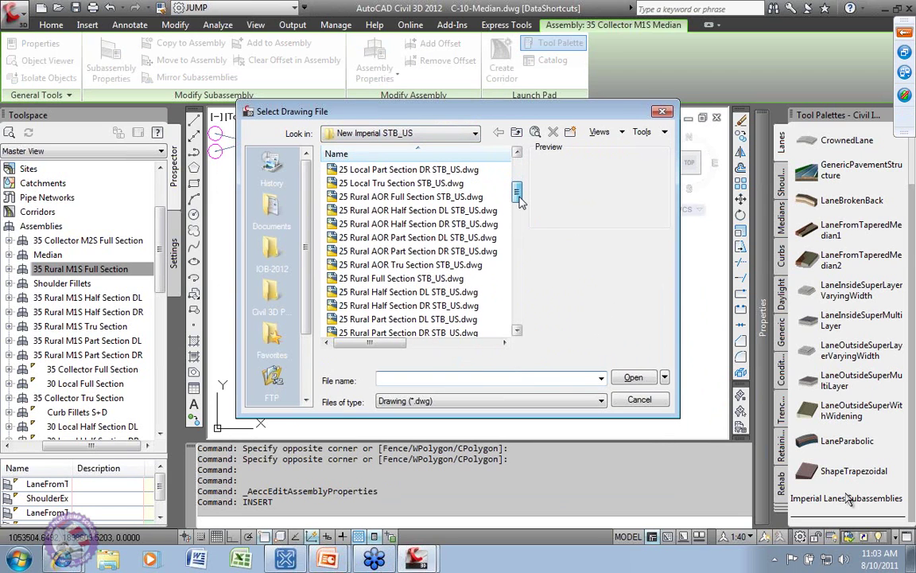
{"action": "left_click_drag", "start_coordinate": [518, 201], "coordinate": [517, 320]}
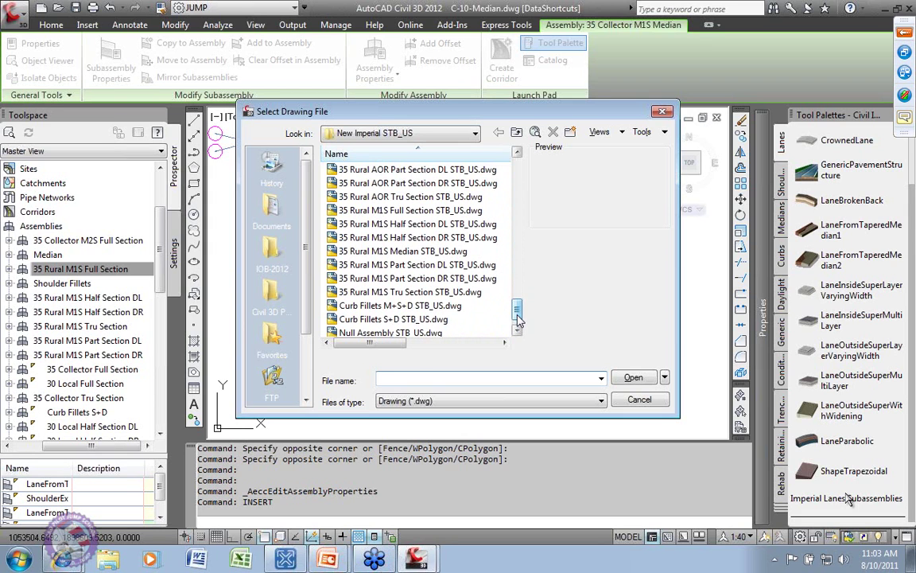
{"action": "left_click", "coordinate": [380, 253]}
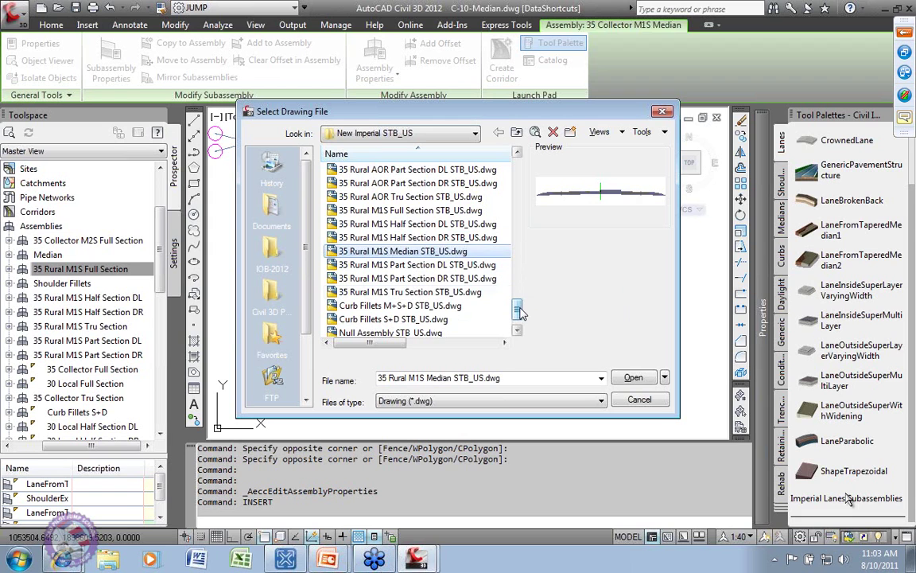
{"action": "left_click_drag", "start_coordinate": [517, 316], "coordinate": [517, 296]}
{"action": "left_click", "coordinate": [405, 226]}
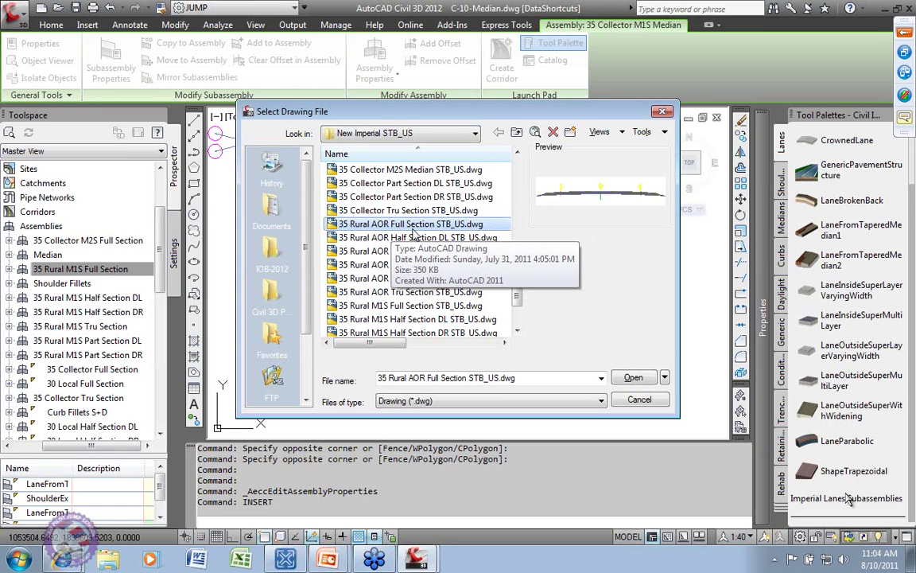
{"action": "left_click", "coordinate": [633, 378]}
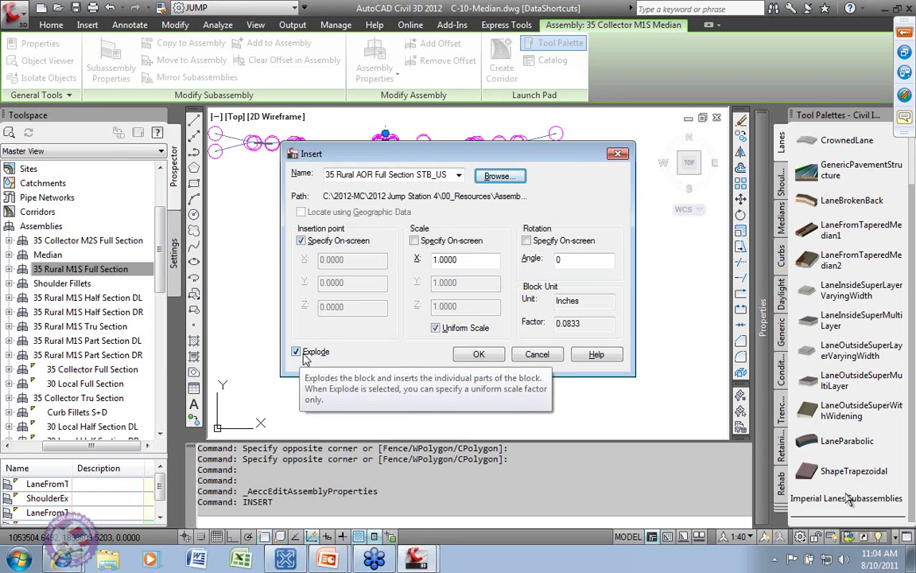
- Place the exploded 35 Rural AOR Full Section block just below the median assembly and inspect the two assemblies
{"action": "left_click", "coordinate": [479, 355]}
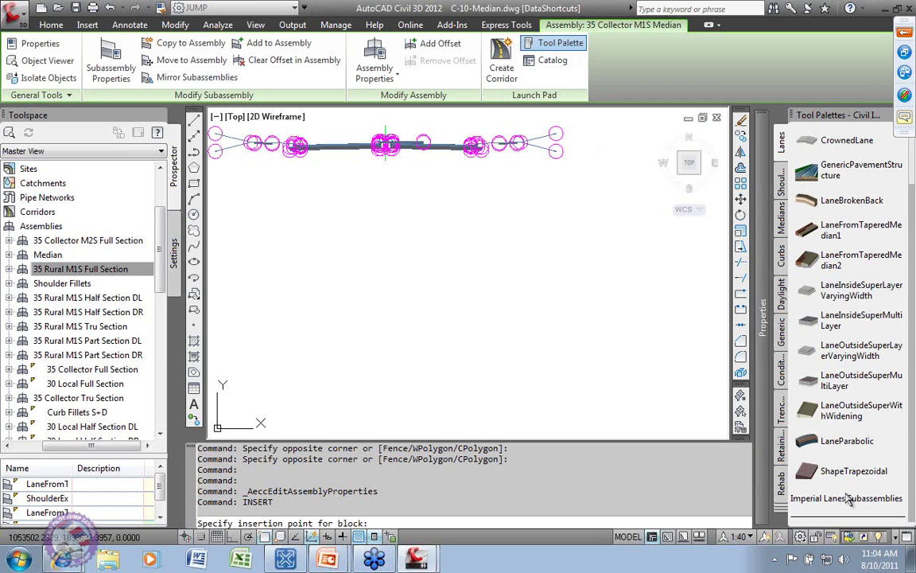
{"action": "left_click", "coordinate": [375, 251]}
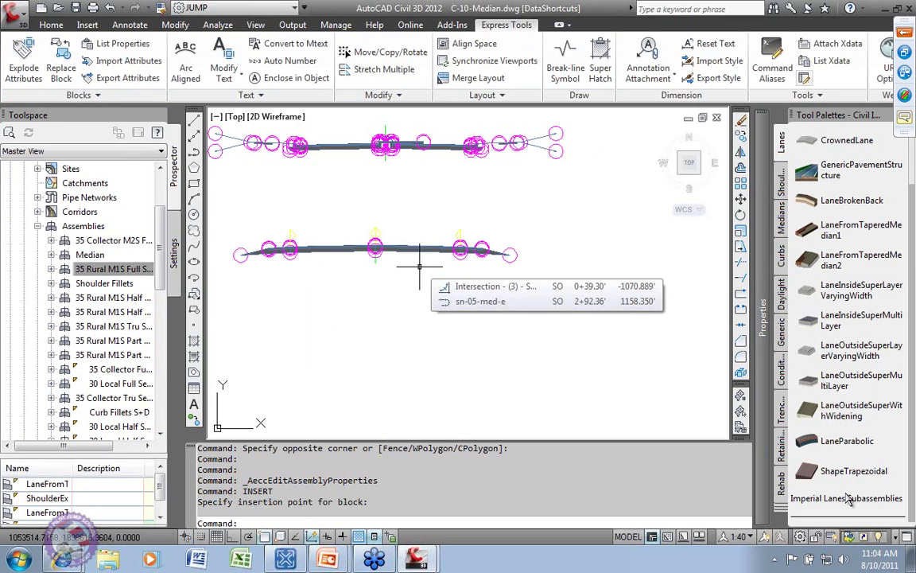
{"action": "scroll", "coordinate": [419, 265], "scroll_direction": "up", "scroll_amount": 8}
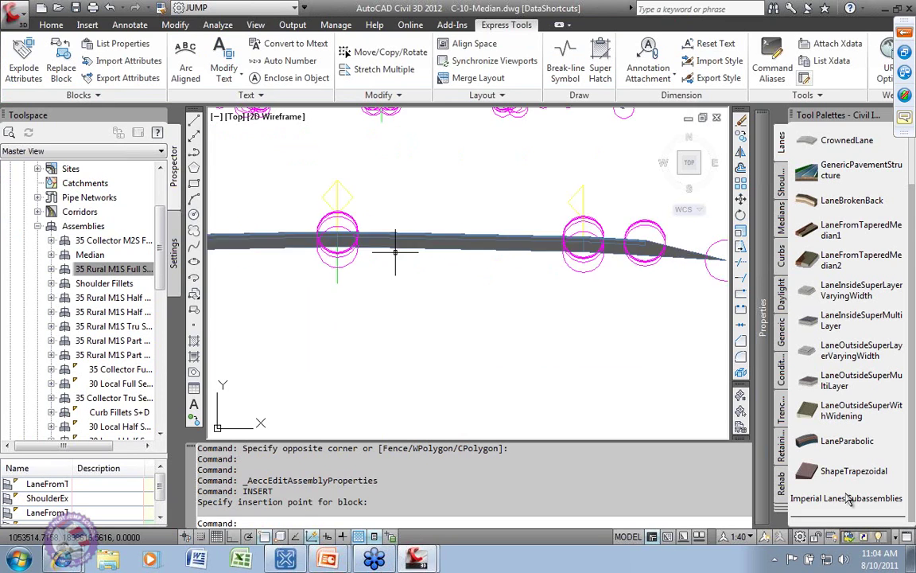
{"action": "scroll", "coordinate": [497, 305], "scroll_direction": "down", "scroll_amount": 10}
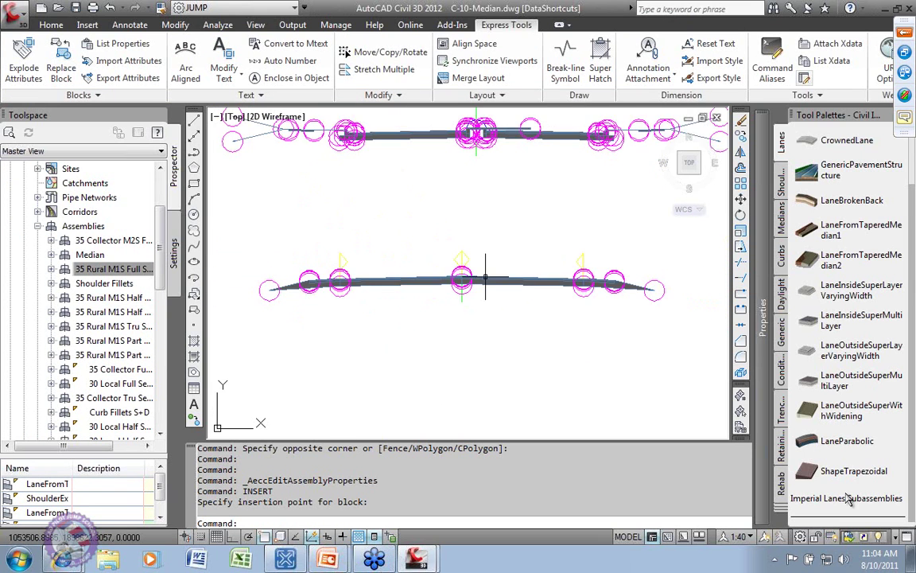
{"action": "scroll", "coordinate": [418, 220], "scroll_direction": "up", "scroll_amount": 4}
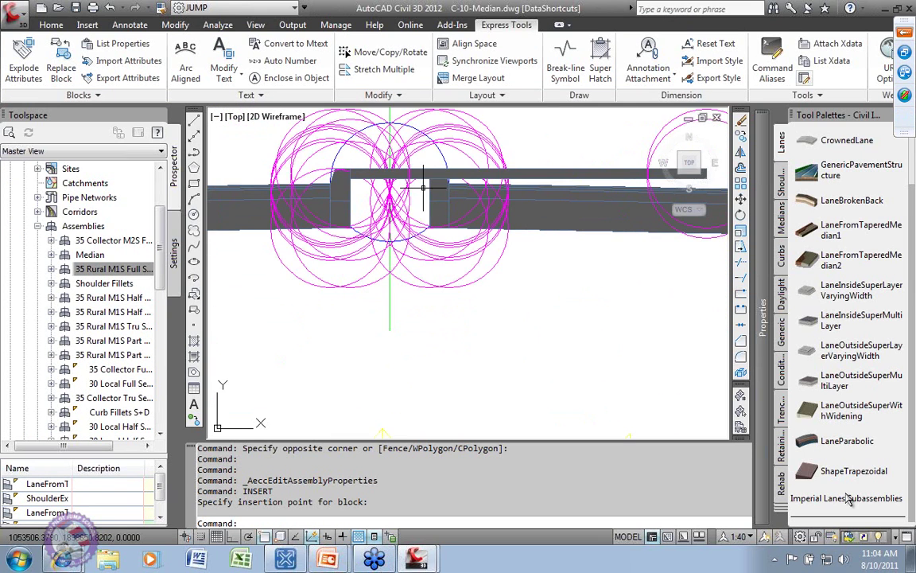
- Apply the +NOPLOT LABELS - JS code set style to the 35 Rural AOR Full Section assembly
{"action": "scroll", "coordinate": [466, 292], "scroll_direction": "down", "scroll_amount": 4}
{"action": "scroll", "coordinate": [434, 360], "scroll_direction": "up", "scroll_amount": 5}
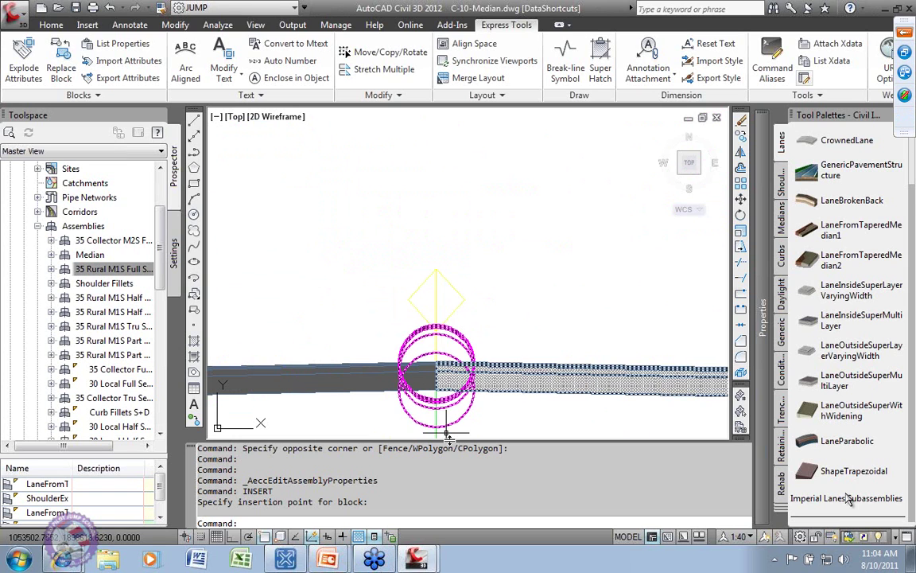
{"action": "left_click", "coordinate": [435, 365]}
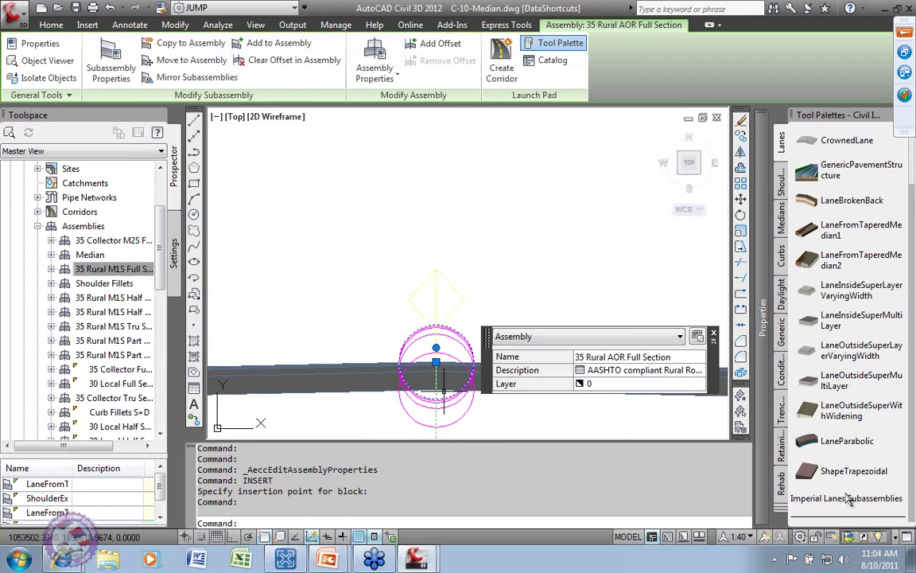
{"action": "left_click", "coordinate": [391, 73]}
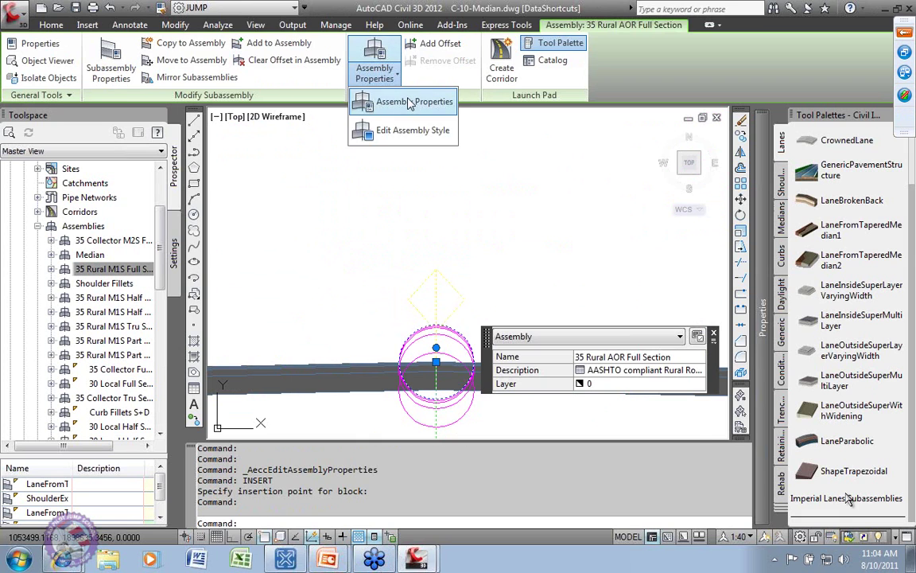
{"action": "left_click", "coordinate": [374, 96]}
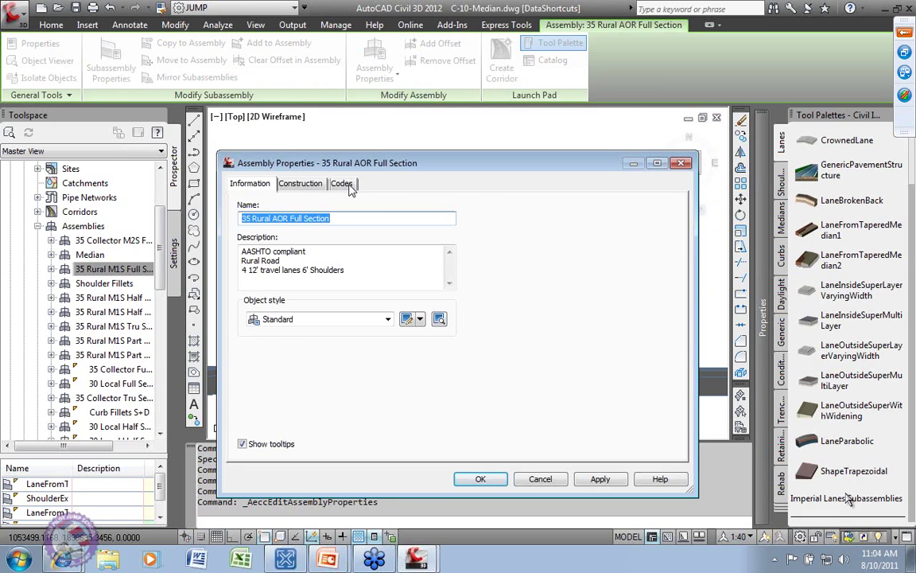
{"action": "left_click", "coordinate": [342, 184]}
{"action": "left_click", "coordinate": [354, 217]}
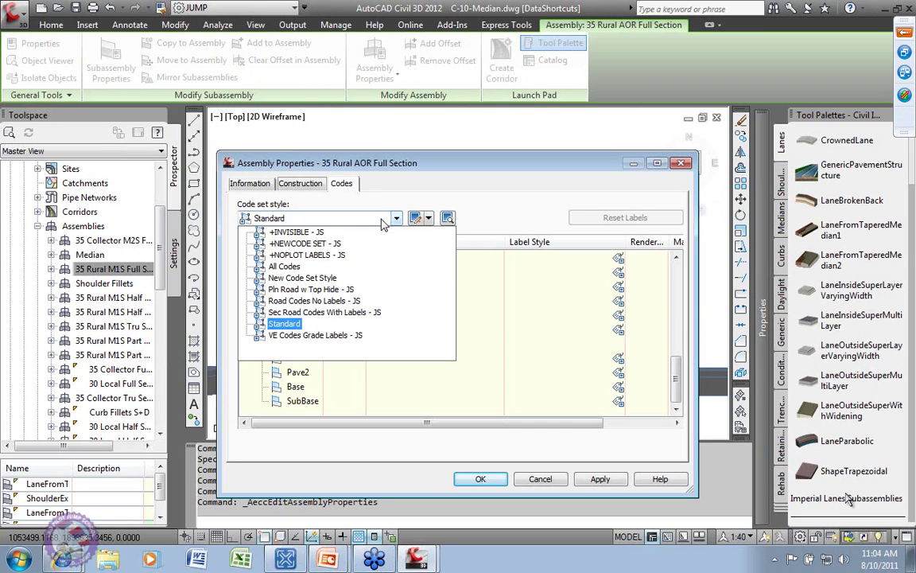
{"action": "left_click", "coordinate": [315, 255]}
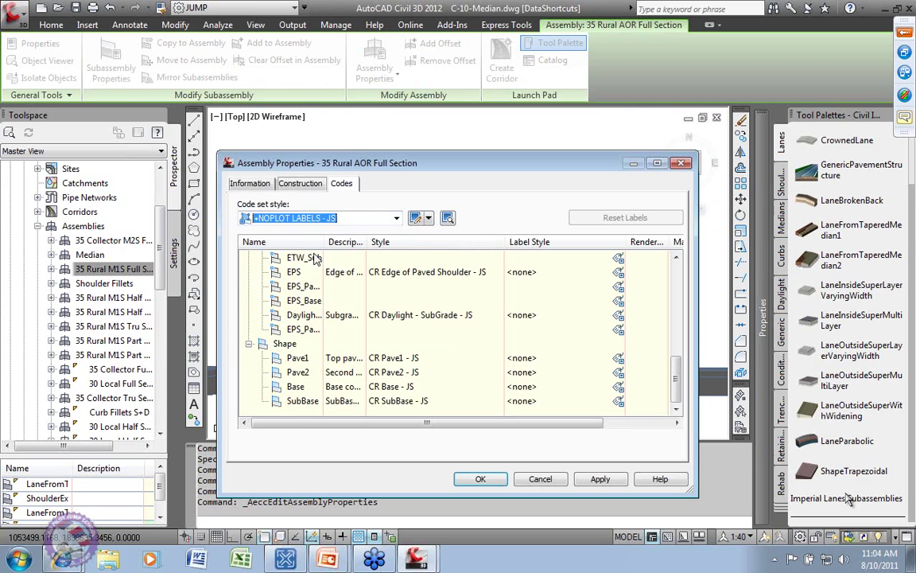
{"action": "left_click", "coordinate": [600, 479]}
{"action": "mouse_move", "coordinate": [504, 168]}
{"action": "left_mouse_down"}
{"action": "mouse_move", "coordinate": [743, 471]}
{"action": "mouse_move", "coordinate": [589, 340]}
{"action": "mouse_move", "coordinate": [502, 189]}
{"action": "left_mouse_up"}
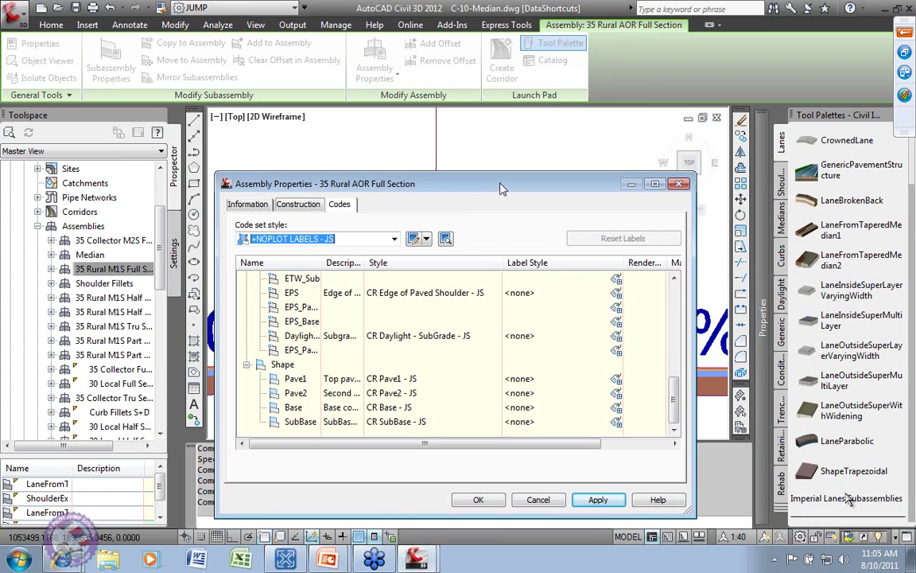
- Set the 35 Rural AOR Full Section assembly's object style to Road Asmb - JS and close its properties
{"action": "left_click", "coordinate": [260, 207]}
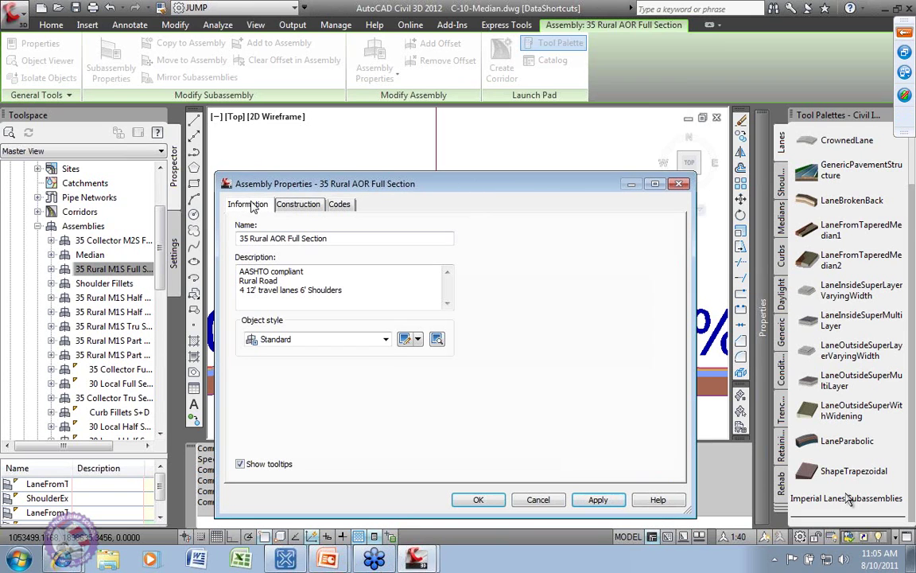
{"action": "left_click", "coordinate": [386, 338]}
{"action": "left_click", "coordinate": [301, 400]}
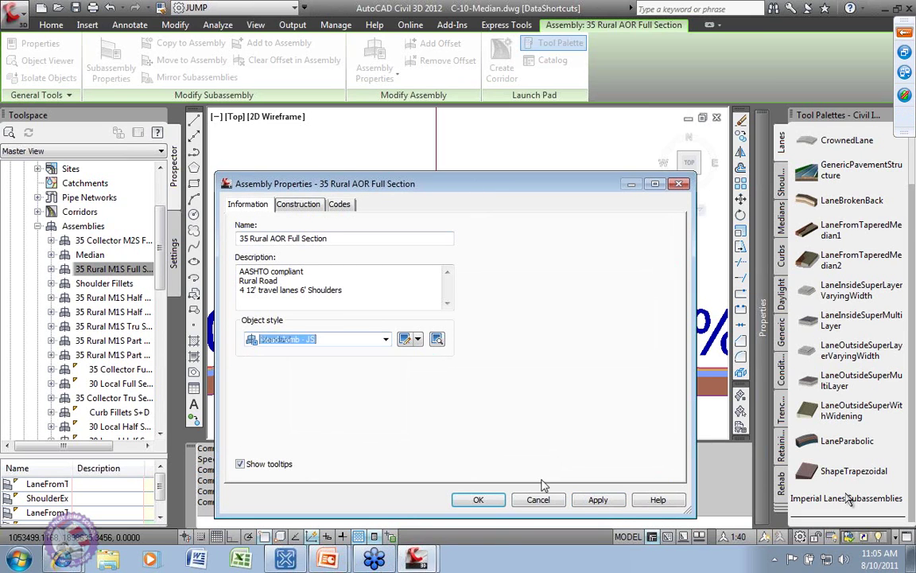
{"action": "left_click", "coordinate": [596, 499]}
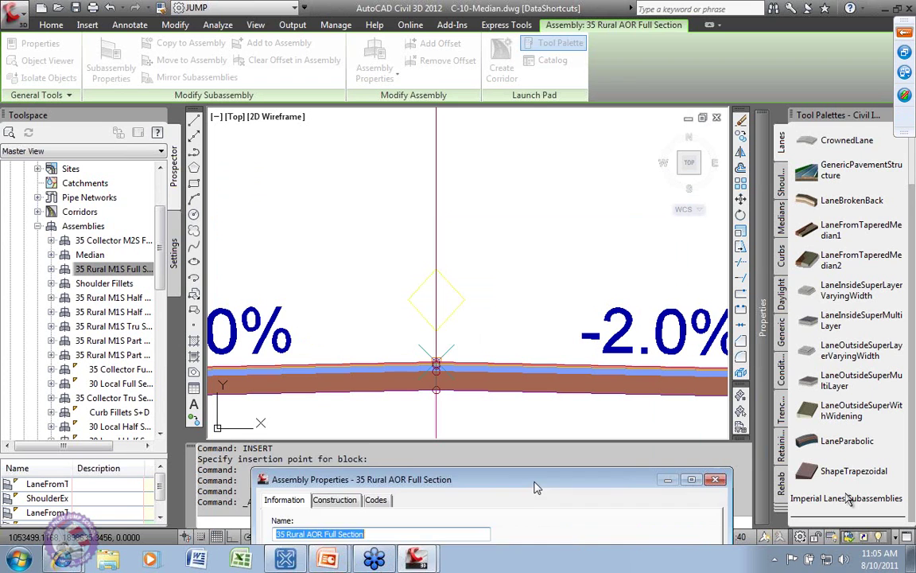
{"action": "left_click_drag", "start_coordinate": [491, 475], "coordinate": [505, 130]}
{"action": "left_click", "coordinate": [517, 439]}
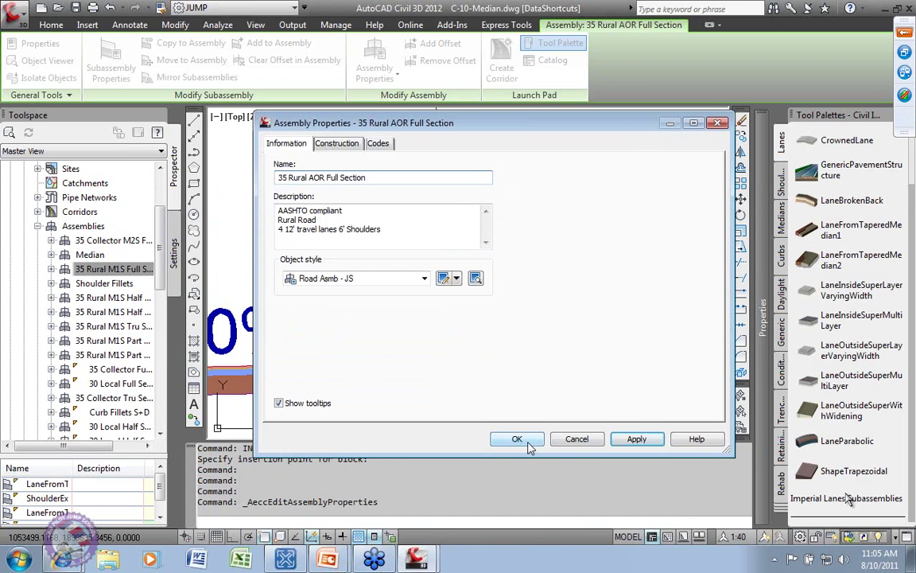
- Compare the right LaneSuperelevationAOR lane of the rural assembly with the right LaneFromTaperedMedian1 lane of the median assembly
{"action": "scroll", "coordinate": [518, 314], "scroll_direction": "up", "scroll_amount": 5}
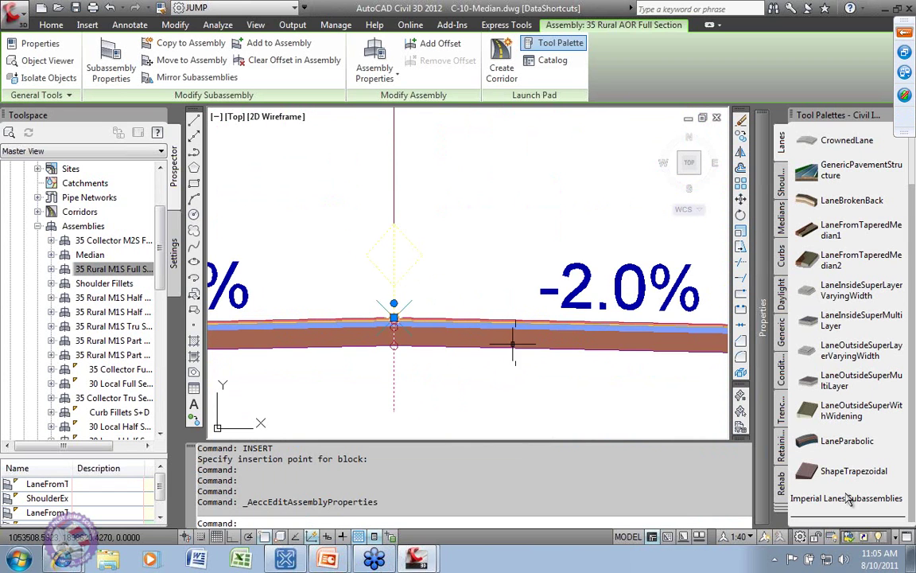
{"action": "left_click", "coordinate": [507, 345]}
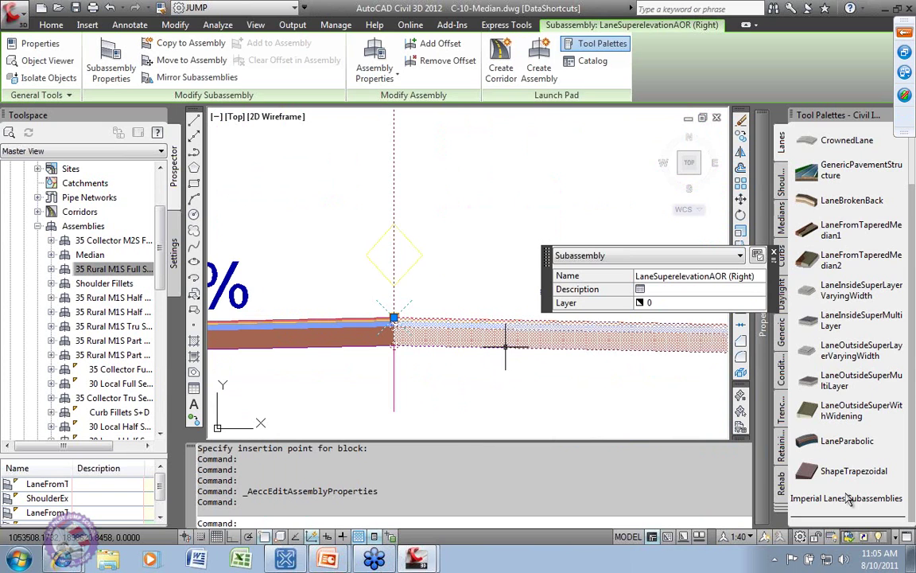
{"action": "scroll", "coordinate": [466, 255], "scroll_direction": "down", "scroll_amount": 3}
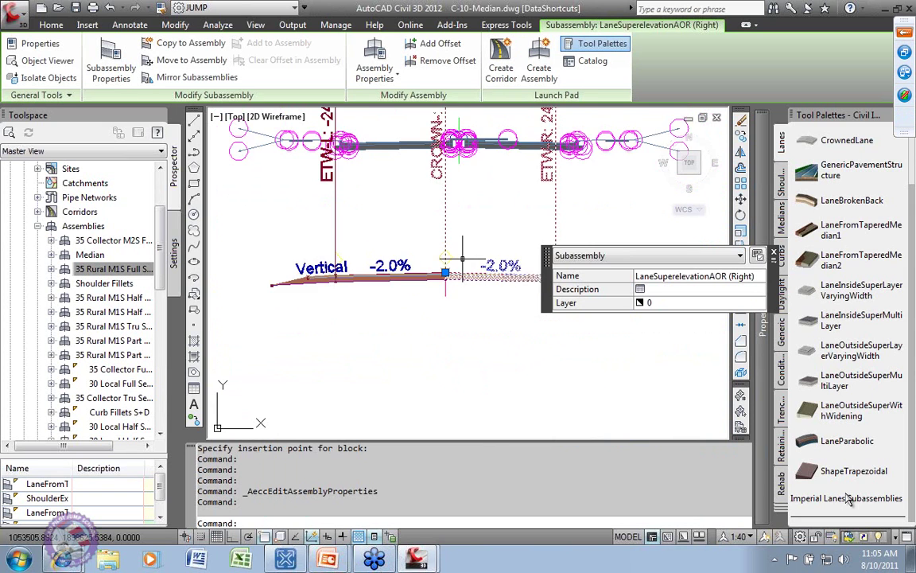
{"action": "scroll", "coordinate": [378, 298], "scroll_direction": "up", "scroll_amount": 3}
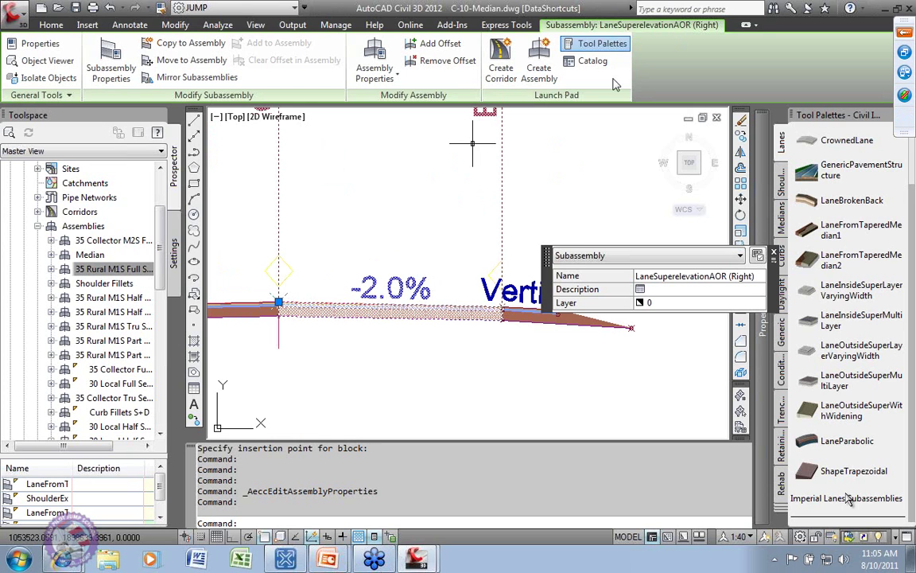
{"action": "scroll", "coordinate": [403, 199], "scroll_direction": "down", "scroll_amount": 4}
{"action": "middle_click_drag", "start_coordinate": [402, 202], "coordinate": [400, 223]}
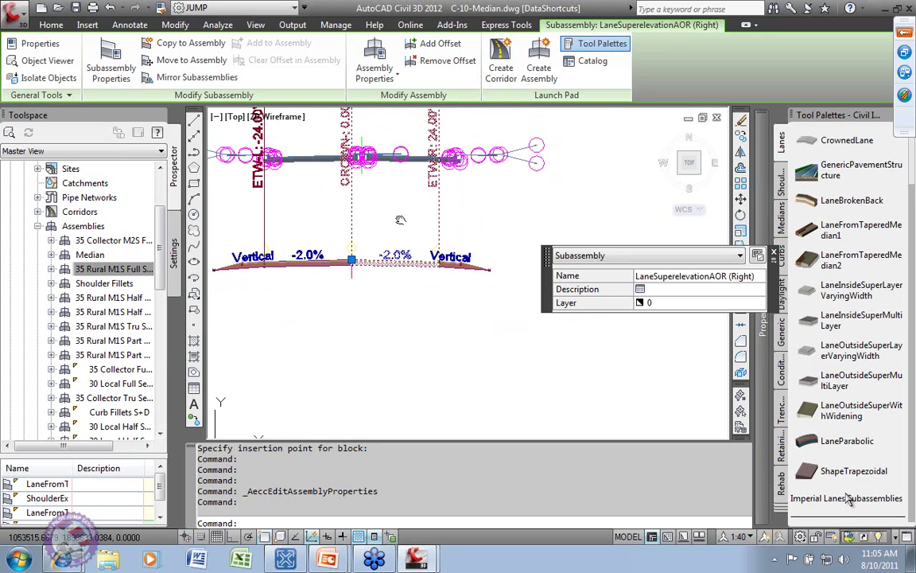
{"action": "scroll", "coordinate": [400, 224], "scroll_direction": "up", "scroll_amount": 5}
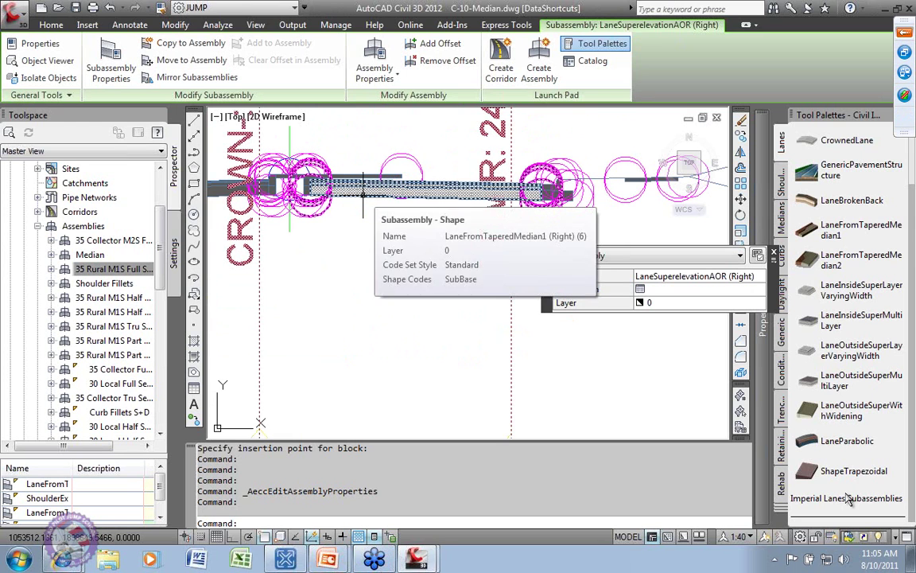
{"action": "left_click", "coordinate": [362, 191]}
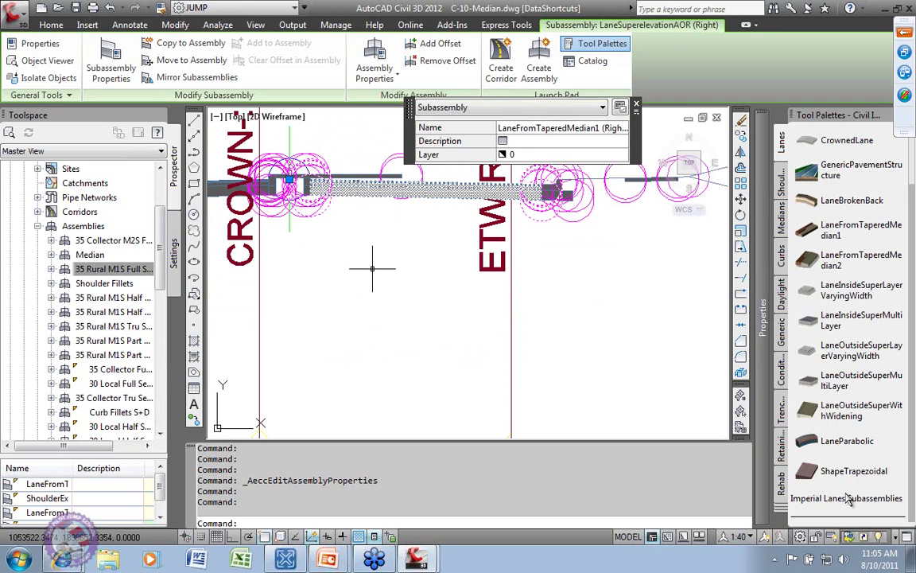
{"action": "scroll", "coordinate": [371, 262], "scroll_direction": "down", "scroll_amount": 5}
{"action": "scroll", "coordinate": [347, 341], "scroll_direction": "up", "scroll_amount": 5}
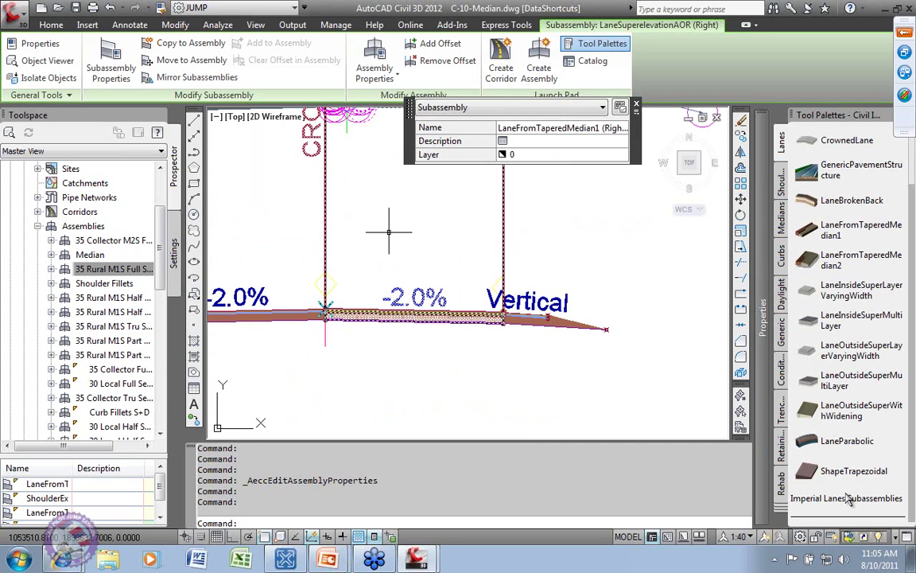
- Erase the right and left LaneSuperelevationAOR lanes from the 35 Rural AOR Full Section assembly
{"action": "scroll", "coordinate": [366, 302], "scroll_direction": "up", "scroll_amount": 3}
{"action": "scroll", "coordinate": [373, 338], "scroll_direction": "down", "scroll_amount": 3}
{"action": "left_click", "coordinate": [374, 341]}
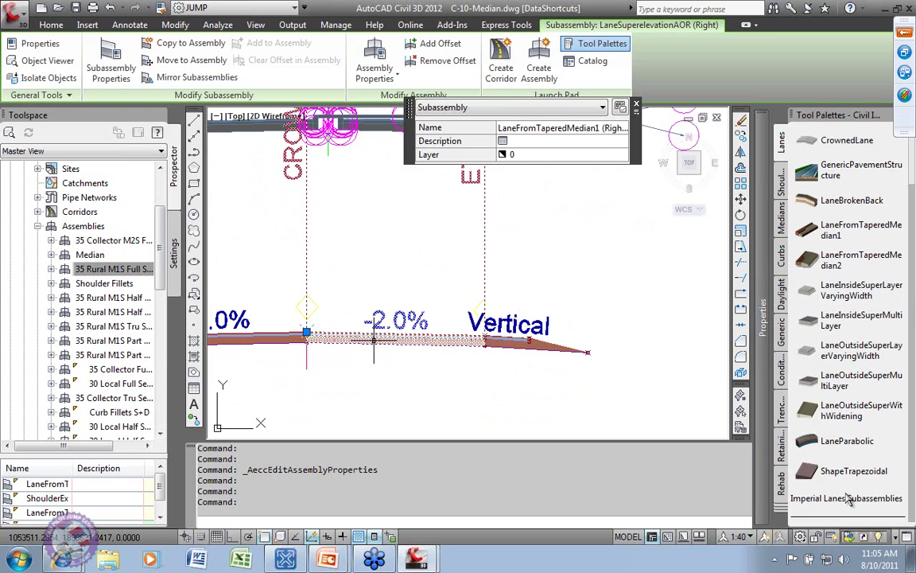
{"action": "key", "text": "Delete"}
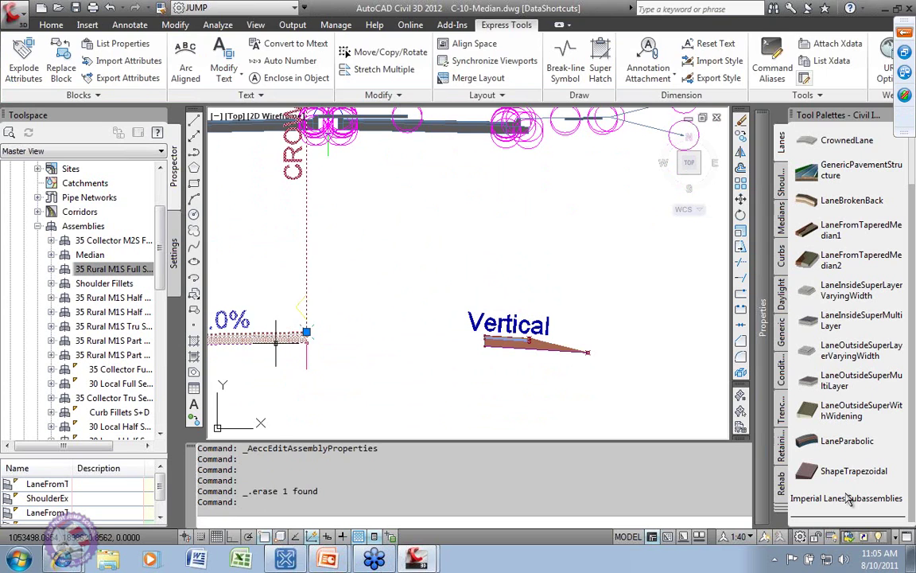
{"action": "left_click", "coordinate": [306, 334]}
{"action": "key", "text": "Delete"}
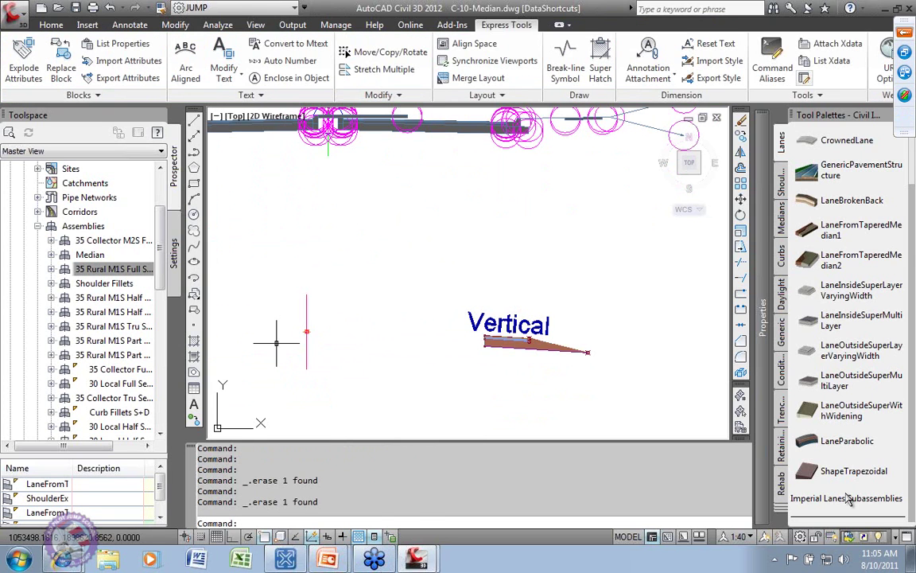
{"action": "left_click", "coordinate": [339, 285]}
{"action": "left_click", "coordinate": [341, 287]}
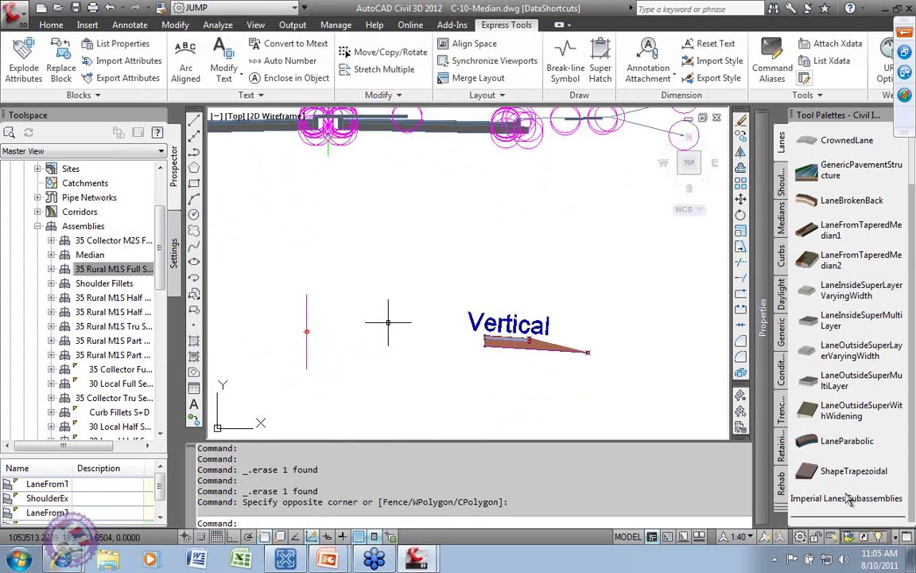
- Copy the median assembly's right LaneFromTaperedMedian1 lane to the baseline marker of the 35 Rural AOR Full Section assembly
{"action": "scroll", "coordinate": [365, 309], "scroll_direction": "down", "scroll_amount": 2}
{"action": "scroll", "coordinate": [423, 307], "scroll_direction": "up", "scroll_amount": 1}
{"action": "mouse_move", "coordinate": [424, 307]}
{"action": "middle_mouse_down"}
{"action": "mouse_move", "coordinate": [415, 298]}
{"action": "mouse_move", "coordinate": [396, 319]}
{"action": "middle_mouse_up"}
{"action": "scroll", "coordinate": [462, 153], "scroll_direction": "up", "scroll_amount": 2}
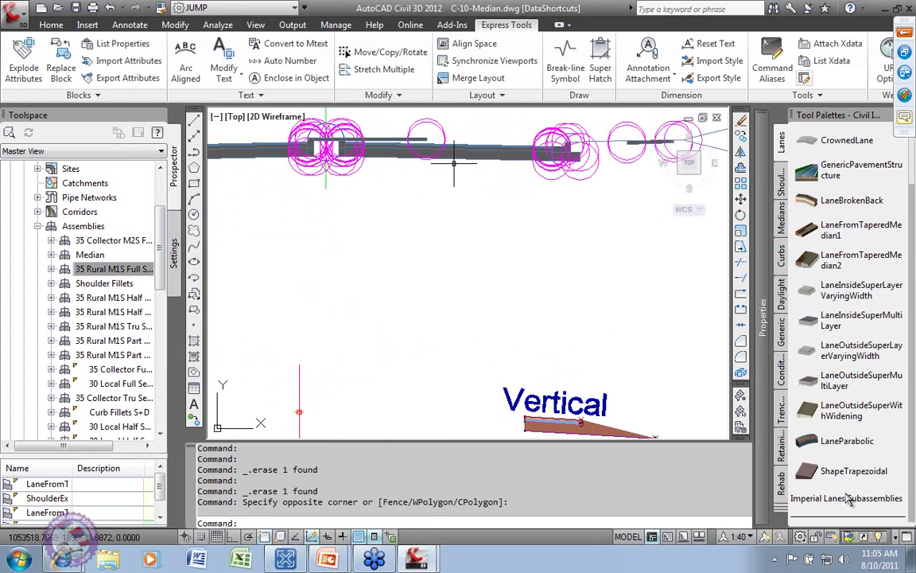
{"action": "left_click", "coordinate": [413, 157]}
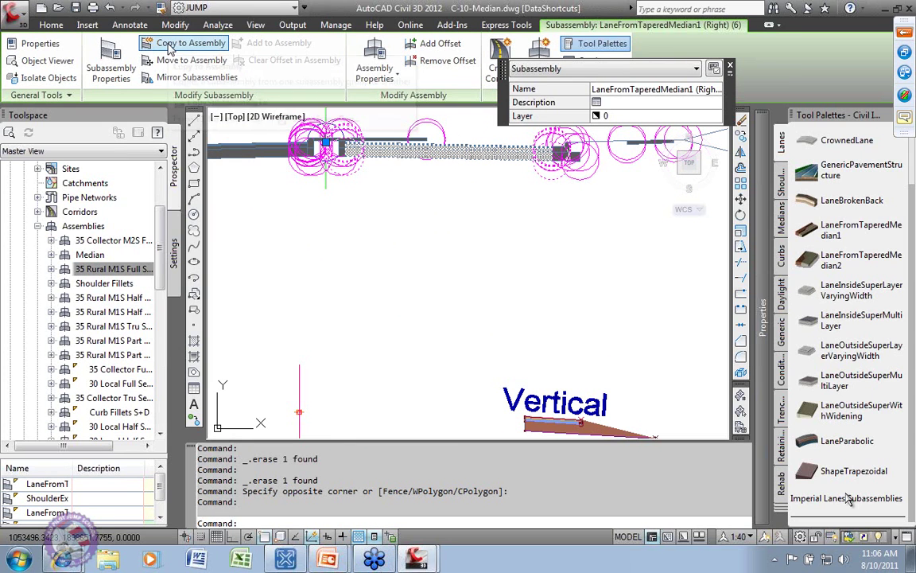
{"action": "left_click", "coordinate": [169, 49]}
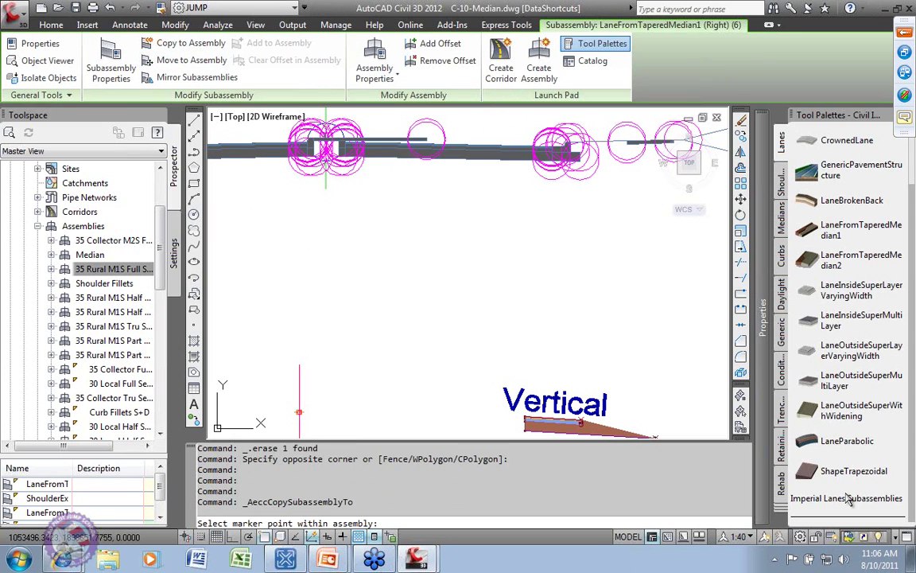
{"action": "middle_click_drag", "start_coordinate": [337, 431], "coordinate": [350, 335]}
{"action": "scroll", "coordinate": [327, 319], "scroll_direction": "up", "scroll_amount": 4}
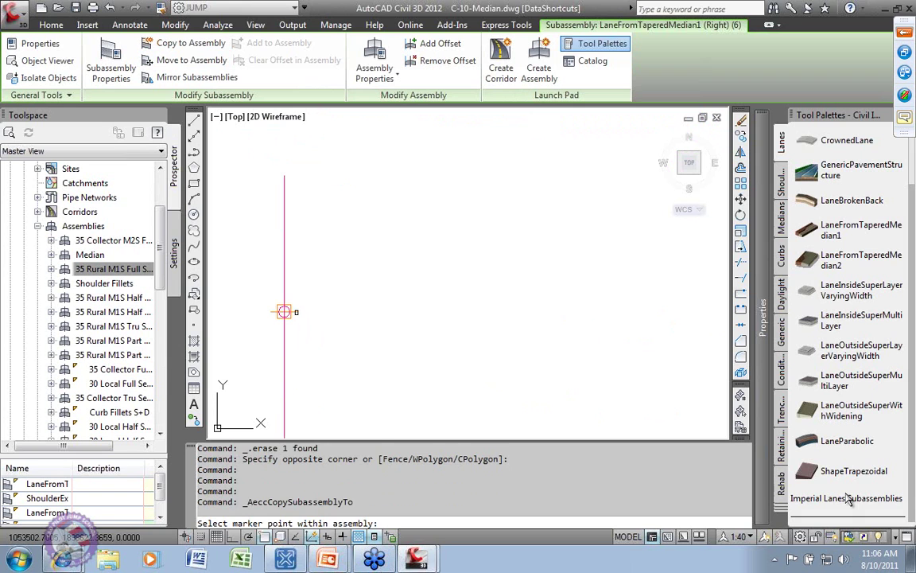
{"action": "left_click", "coordinate": [284, 311]}
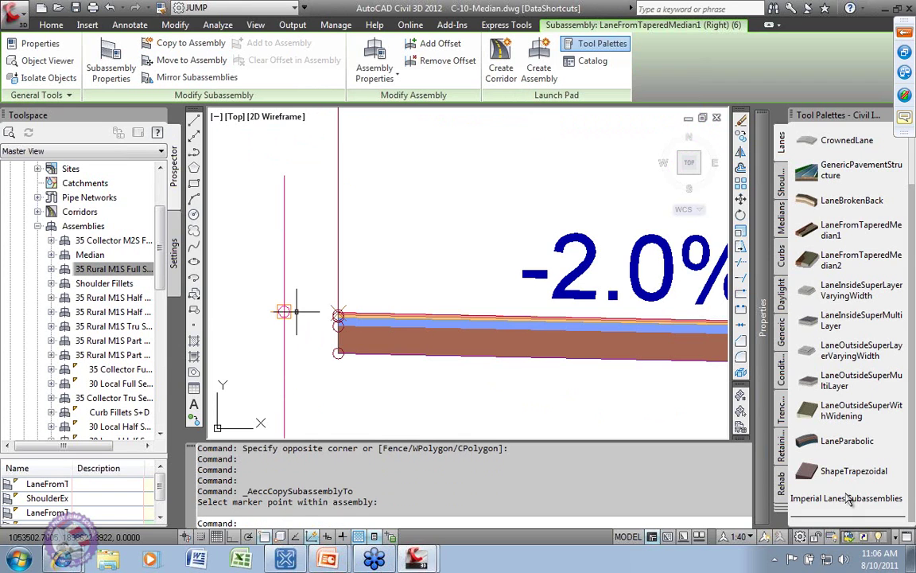
- Copy the median assembly's left LaneFromTaperedMedian1 lane to the rural assembly's baseline marker
{"action": "scroll", "coordinate": [388, 325], "scroll_direction": "down", "scroll_amount": 2}
{"action": "scroll", "coordinate": [390, 321], "scroll_direction": "down", "scroll_amount": 2}
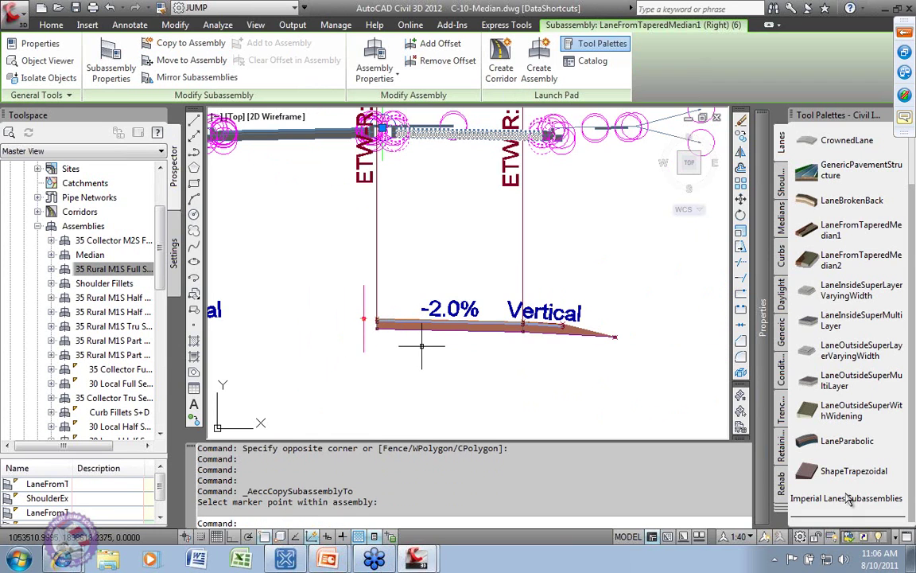
{"action": "scroll", "coordinate": [468, 342], "scroll_direction": "down", "scroll_amount": 3}
{"action": "scroll", "coordinate": [445, 159], "scroll_direction": "up", "scroll_amount": 3}
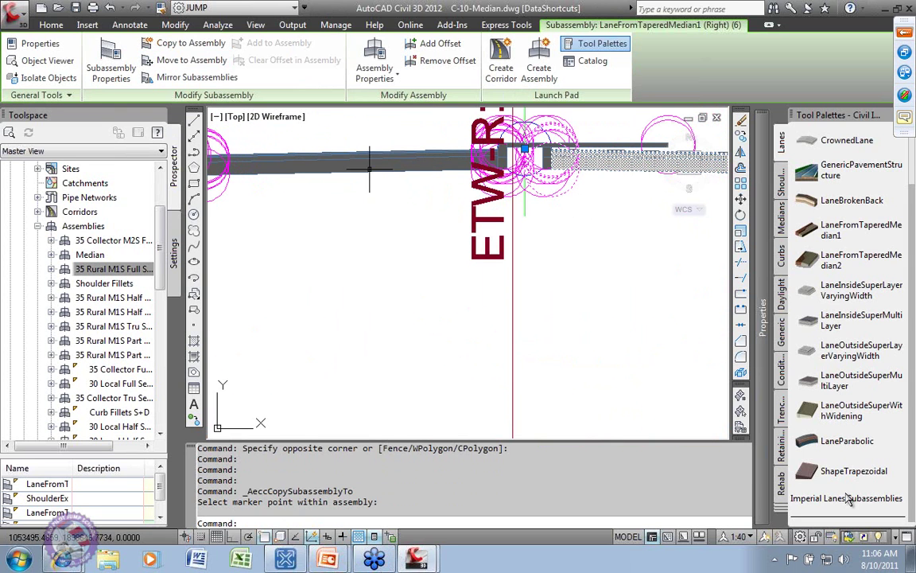
{"action": "left_click", "coordinate": [334, 155]}
{"action": "left_click", "coordinate": [184, 43]}
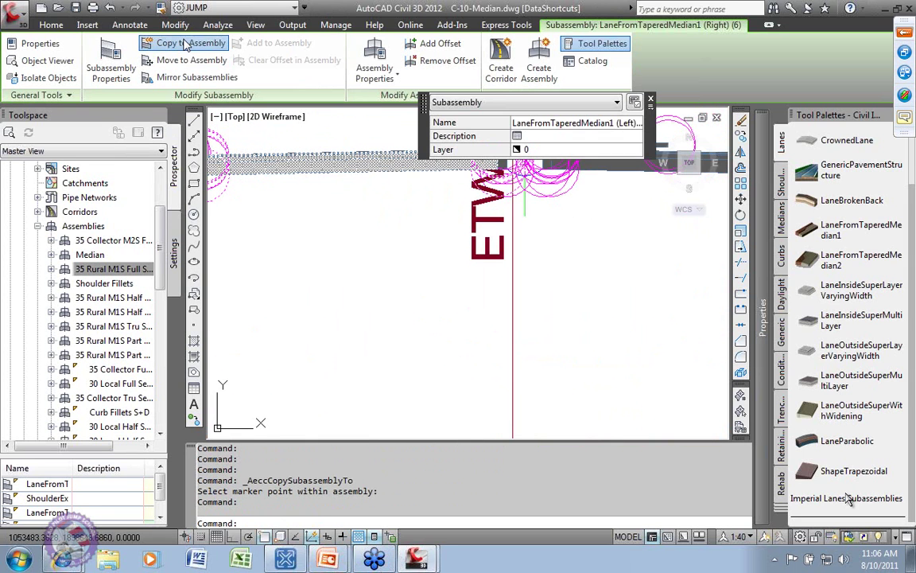
{"action": "scroll", "coordinate": [385, 353], "scroll_direction": "down", "scroll_amount": 5}
{"action": "scroll", "coordinate": [385, 353], "scroll_direction": "up", "scroll_amount": 5}
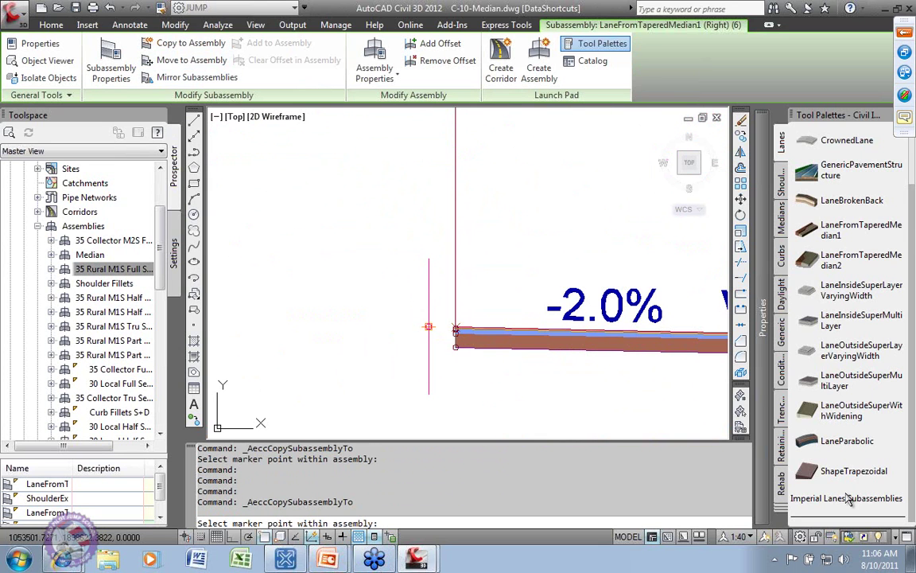
{"action": "left_click", "coordinate": [428, 326]}
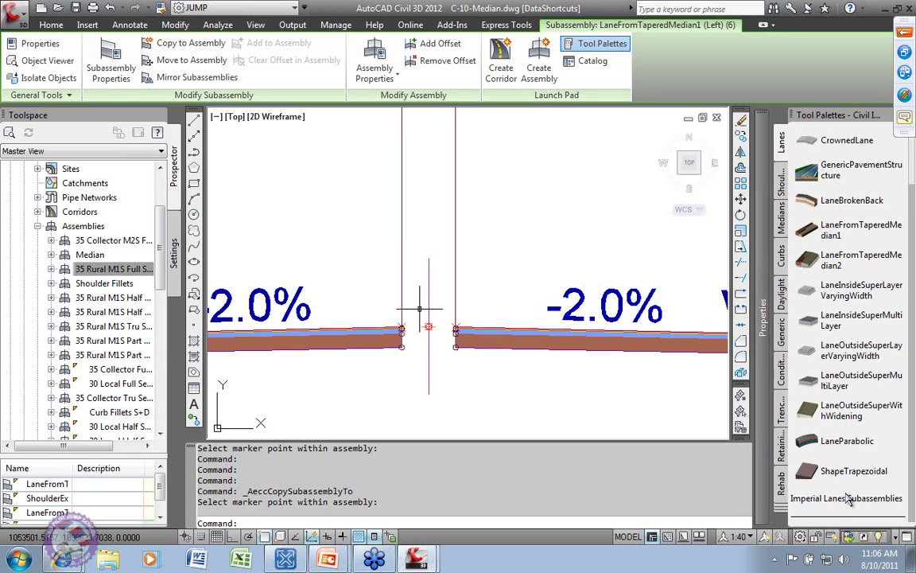
- Copy the median assembly's UrbanCurbGutterGeneral (MedianRight) curb to the inner top edge marker of the rural assembly's right lane
{"action": "scroll", "coordinate": [419, 368], "scroll_direction": "down", "scroll_amount": 4}
{"action": "middle_click_drag", "start_coordinate": [470, 256], "coordinate": [455, 317]}
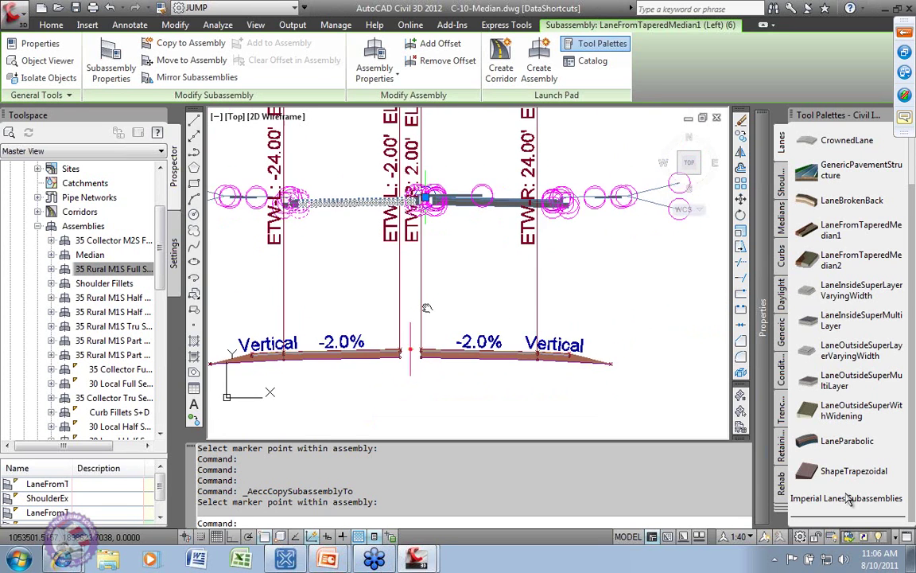
{"action": "scroll", "coordinate": [411, 245], "scroll_direction": "up", "scroll_amount": 4}
{"action": "scroll", "coordinate": [411, 245], "scroll_direction": "up", "scroll_amount": 5}
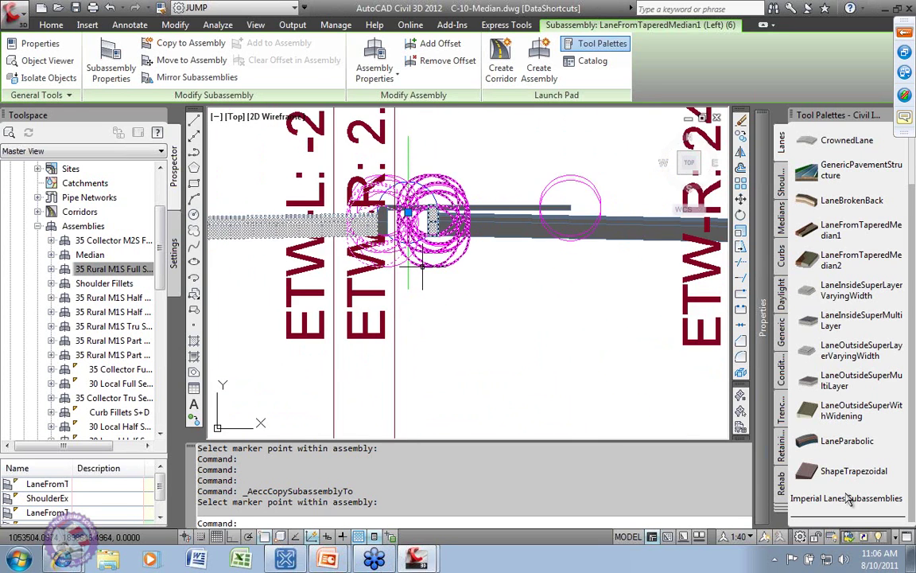
{"action": "scroll", "coordinate": [458, 273], "scroll_direction": "down", "scroll_amount": 3}
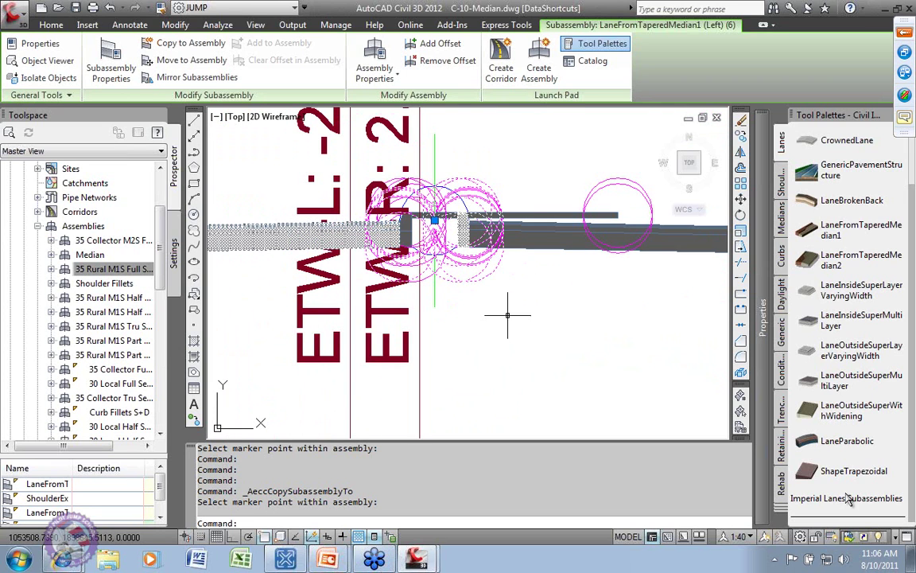
{"action": "left_click", "coordinate": [402, 198]}
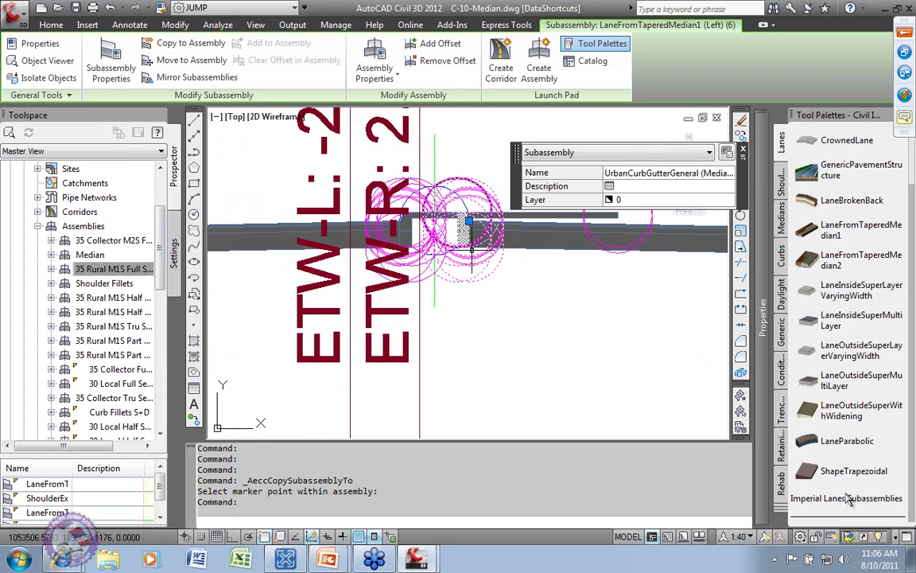
{"action": "left_click", "coordinate": [190, 43]}
{"action": "scroll", "coordinate": [457, 273], "scroll_direction": "up", "scroll_amount": 3}
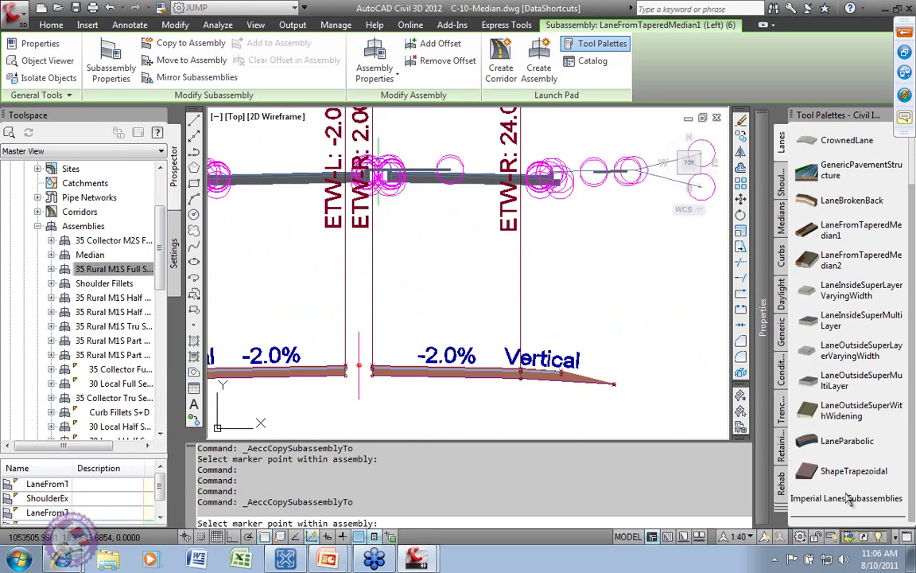
{"action": "scroll", "coordinate": [366, 362], "scroll_direction": "up", "scroll_amount": 2}
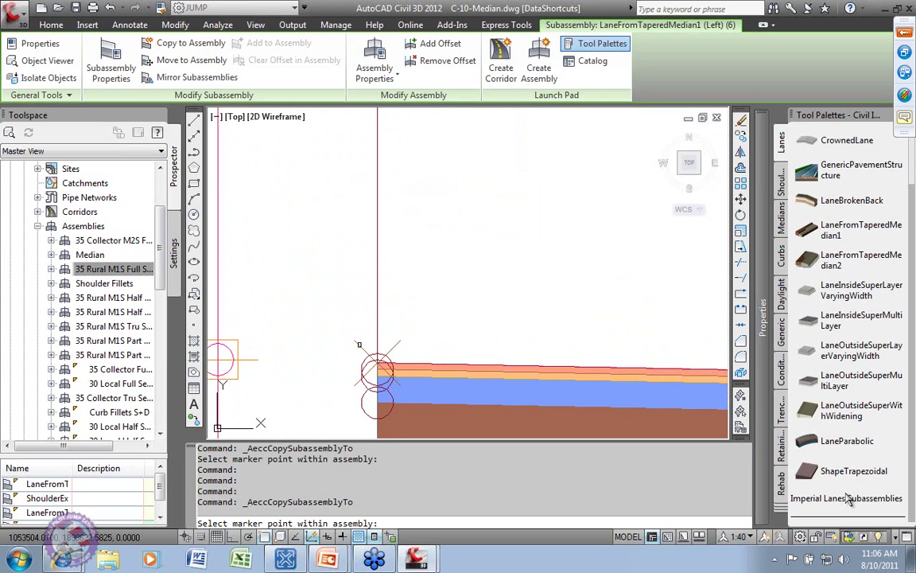
{"action": "left_click", "coordinate": [378, 370]}
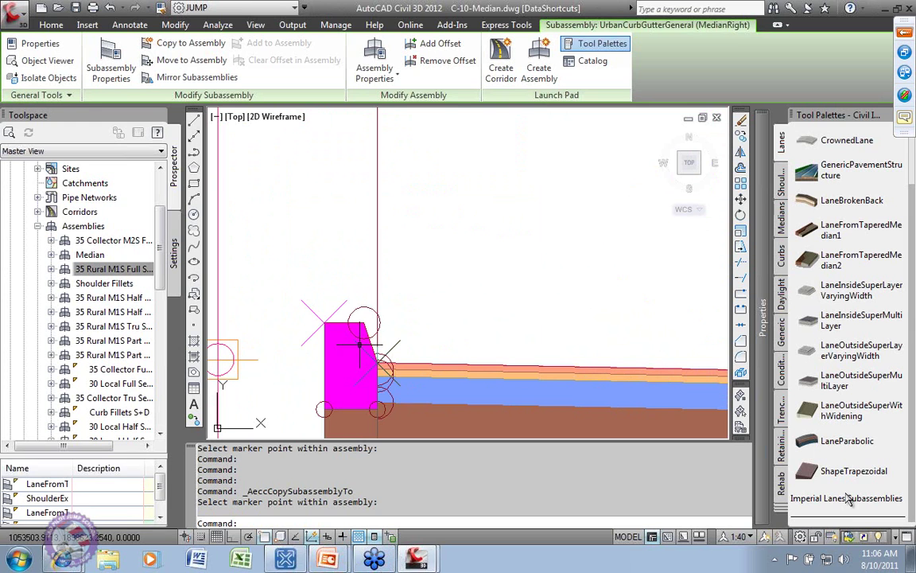
- Copy the median assembly's left UrbanCurbGutterGeneral curb to the inner top edge marker of the rural assembly's left lane
{"action": "scroll", "coordinate": [360, 230], "scroll_direction": "down", "scroll_amount": 2}
{"action": "mouse_move", "coordinate": [361, 229]}
{"action": "middle_mouse_down"}
{"action": "mouse_move", "coordinate": [388, 241]}
{"action": "mouse_move", "coordinate": [384, 338]}
{"action": "mouse_move", "coordinate": [351, 207]}
{"action": "mouse_move", "coordinate": [347, 375]}
{"action": "middle_mouse_up"}
{"action": "scroll", "coordinate": [450, 167], "scroll_direction": "up", "scroll_amount": 3}
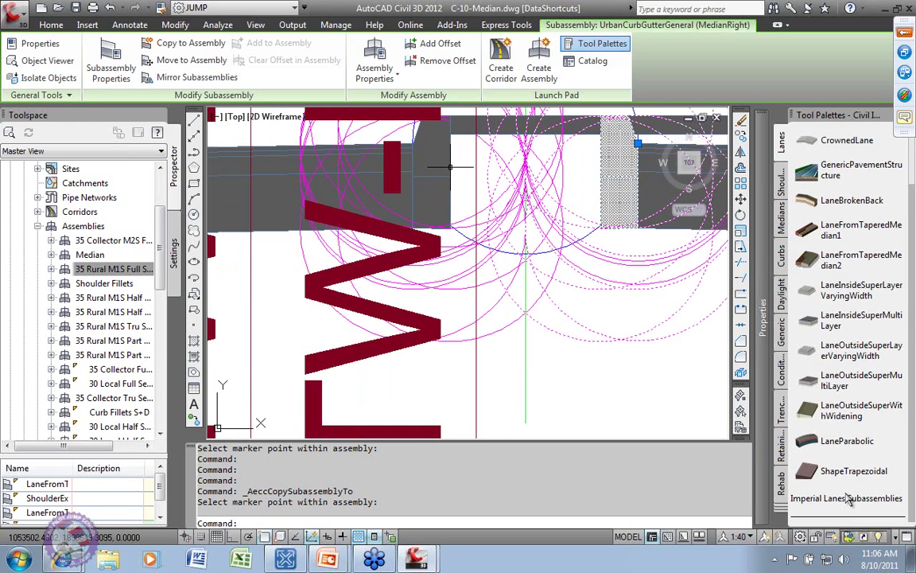
{"action": "left_click", "coordinate": [449, 167]}
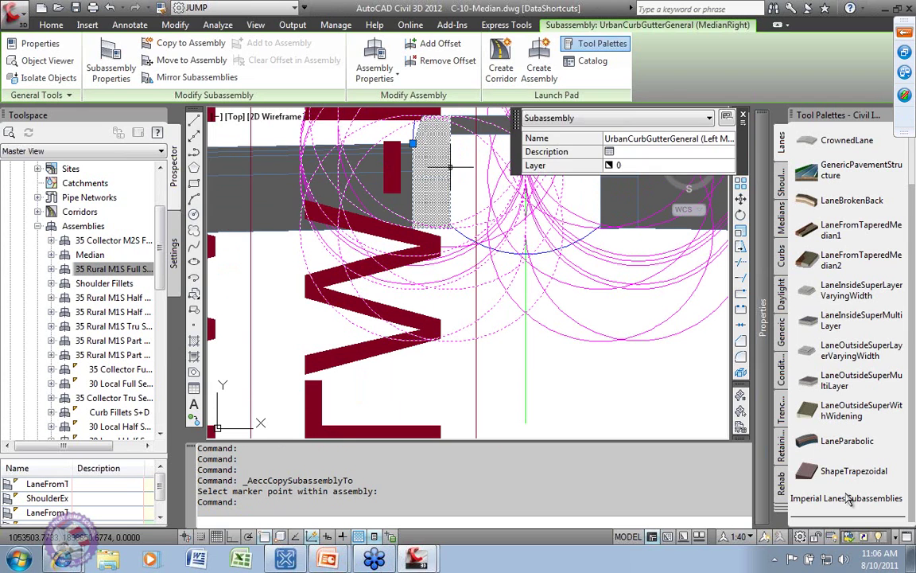
{"action": "left_click", "coordinate": [191, 43]}
{"action": "scroll", "coordinate": [429, 389], "scroll_direction": "down", "scroll_amount": 5}
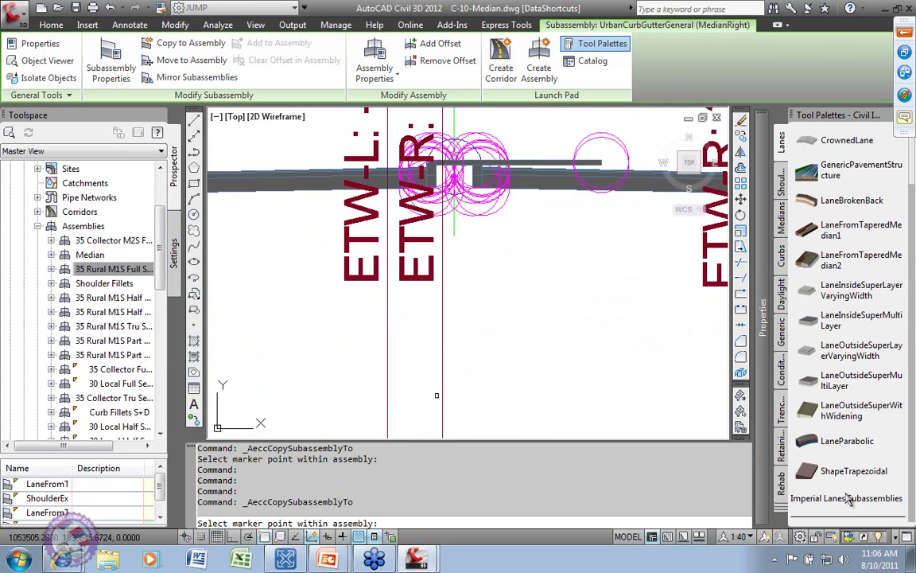
{"action": "scroll", "coordinate": [428, 389], "scroll_direction": "up", "scroll_amount": 2}
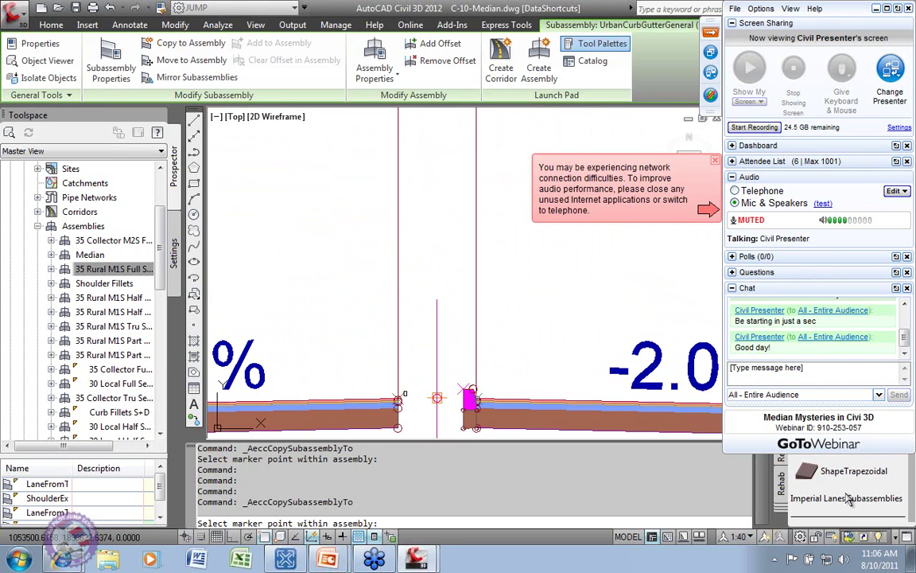
{"action": "left_click", "coordinate": [437, 397]}
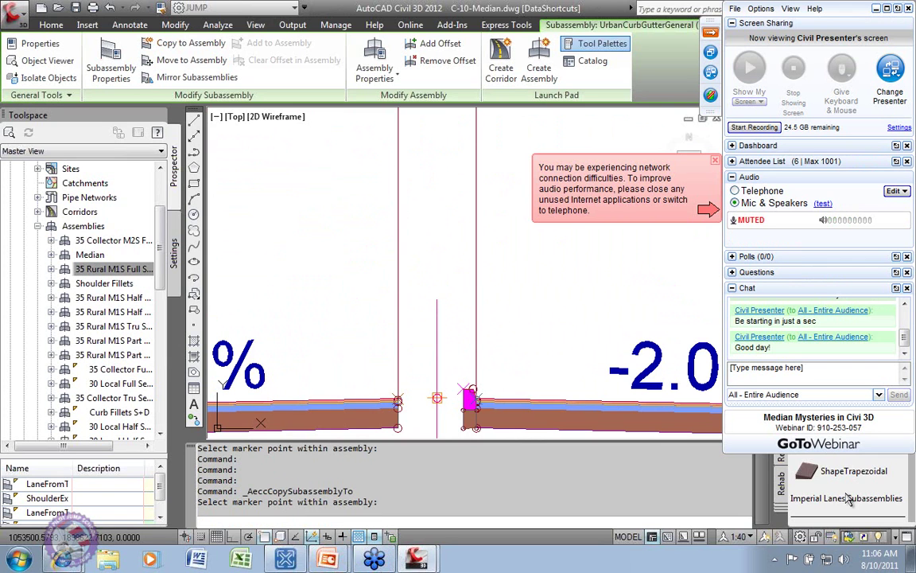
- Copy the raised constant-slope median subassembly to the top back marker of the rural assembly's left median curb
{"action": "scroll", "coordinate": [541, 282], "scroll_direction": "down", "scroll_amount": 4}
{"action": "scroll", "coordinate": [550, 267], "scroll_direction": "up", "scroll_amount": 5}
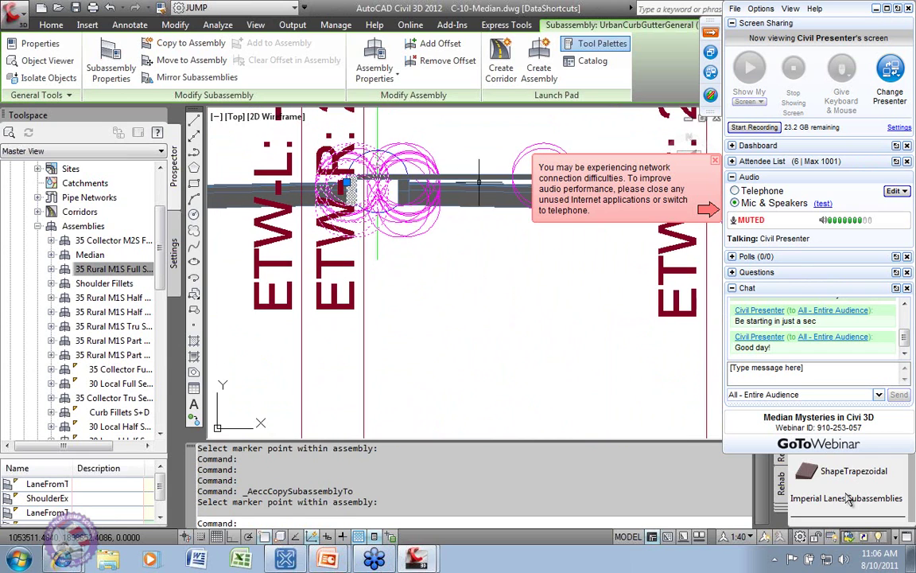
{"action": "left_click", "coordinate": [354, 177]}
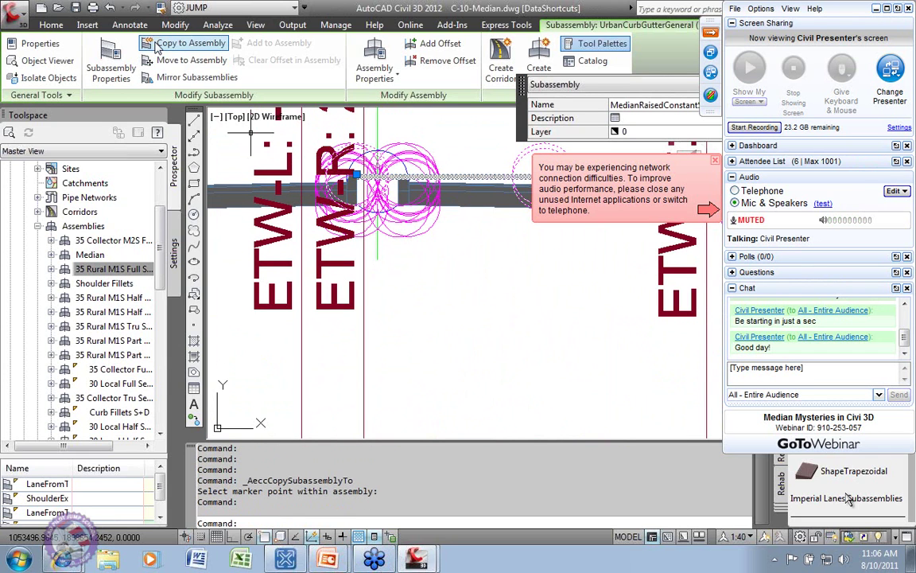
{"action": "left_click", "coordinate": [183, 43]}
{"action": "scroll", "coordinate": [461, 270], "scroll_direction": "down", "scroll_amount": 3}
{"action": "scroll", "coordinate": [461, 270], "scroll_direction": "down", "scroll_amount": 2}
{"action": "scroll", "coordinate": [354, 303], "scroll_direction": "up", "scroll_amount": 6}
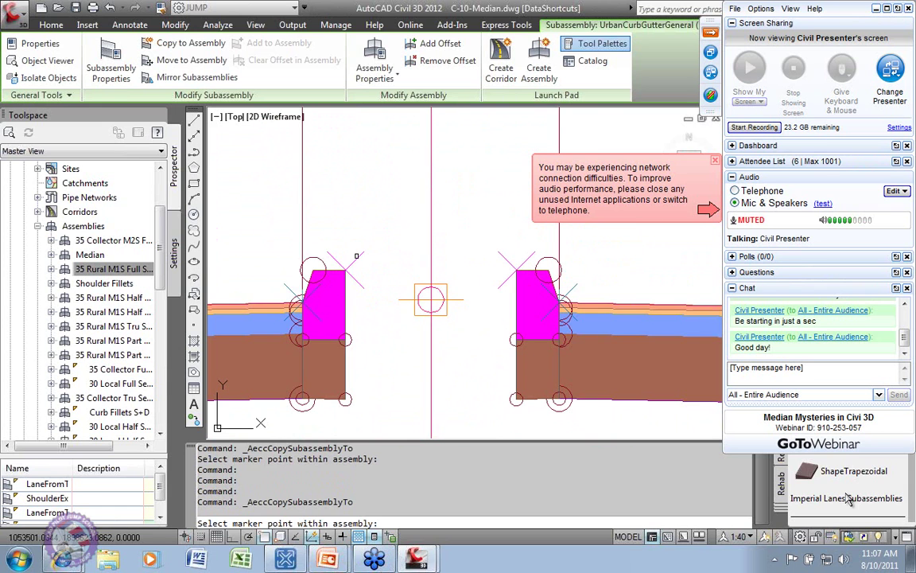
{"action": "left_click", "coordinate": [358, 257]}
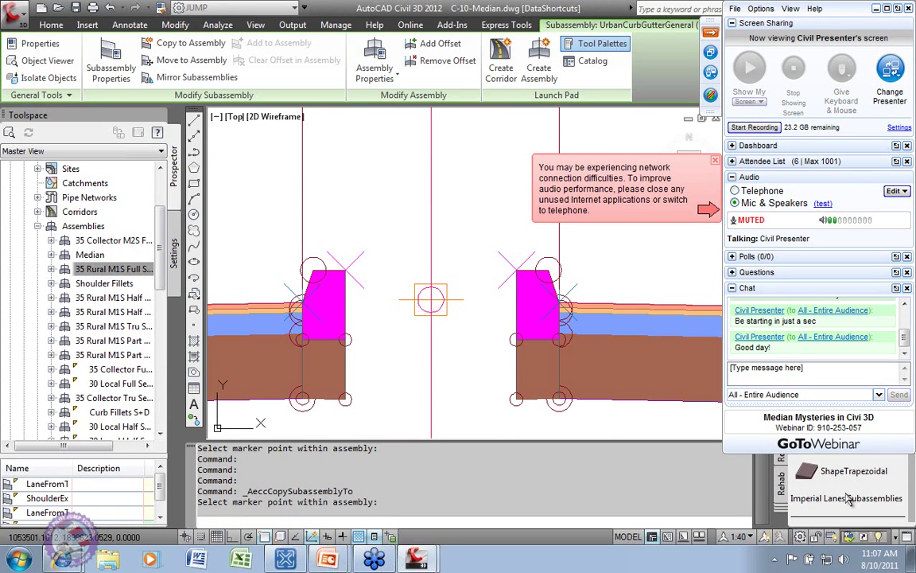
{"action": "left_click", "coordinate": [430, 299]}
- Set the code set style of the 35 Collector M1S Median assembly to +NOPLOT LABELS - JS and look through its codes
{"action": "scroll", "coordinate": [450, 275], "scroll_direction": "down", "scroll_amount": 3}
{"action": "scroll", "coordinate": [449, 274], "scroll_direction": "up", "scroll_amount": 6}
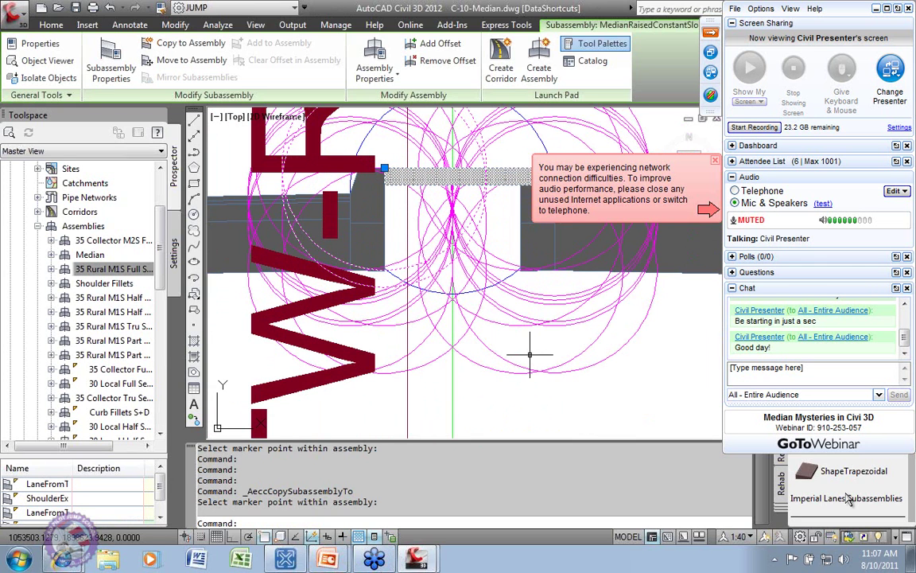
{"action": "left_click", "coordinate": [484, 340]}
{"action": "left_click", "coordinate": [488, 355]}
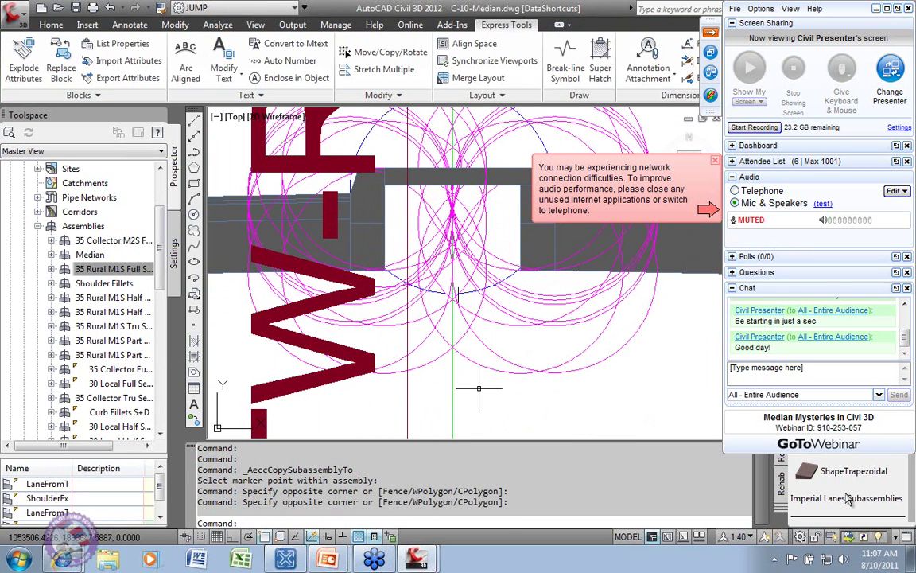
{"action": "scroll", "coordinate": [514, 361], "scroll_direction": "down", "scroll_amount": 5}
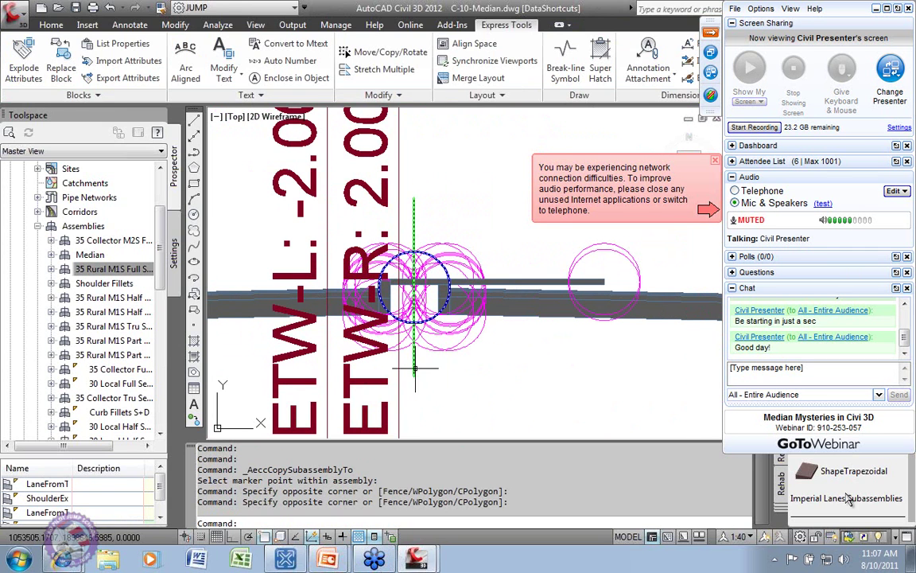
{"action": "left_click", "coordinate": [417, 326]}
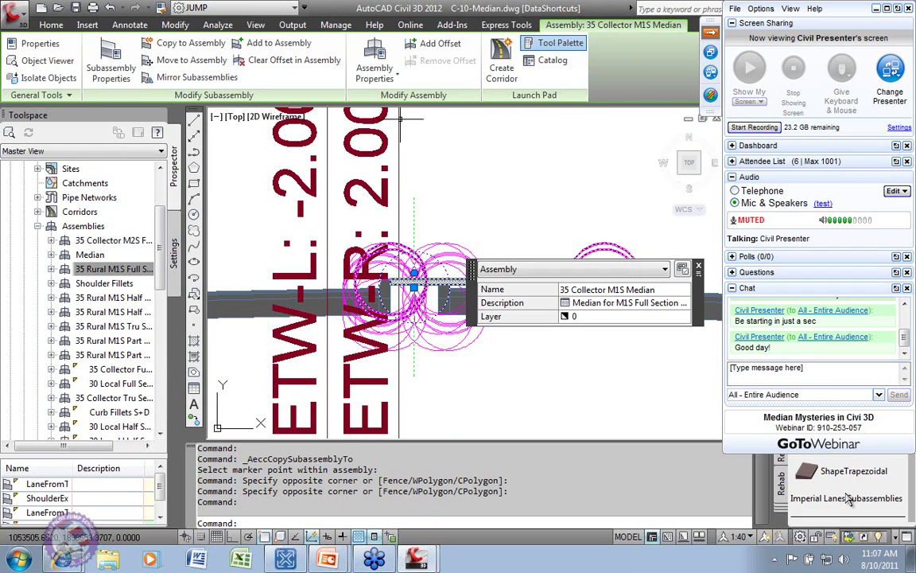
{"action": "left_click", "coordinate": [392, 75]}
{"action": "left_click", "coordinate": [402, 102]}
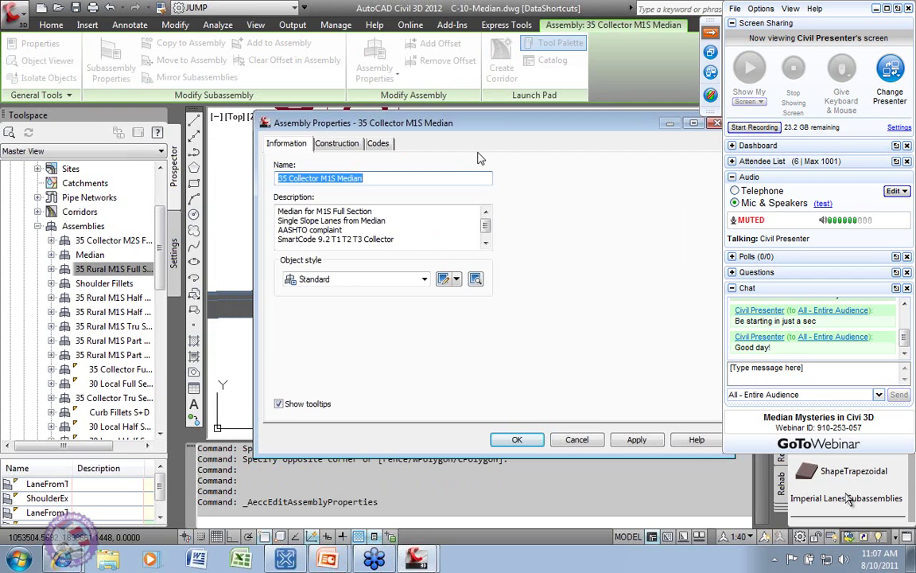
{"action": "left_click", "coordinate": [378, 143]}
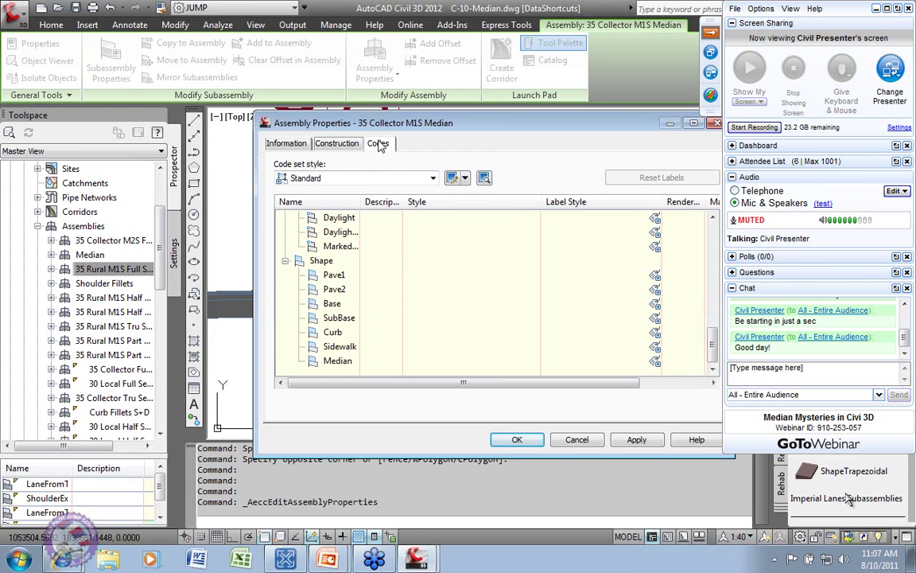
{"action": "left_click", "coordinate": [432, 179]}
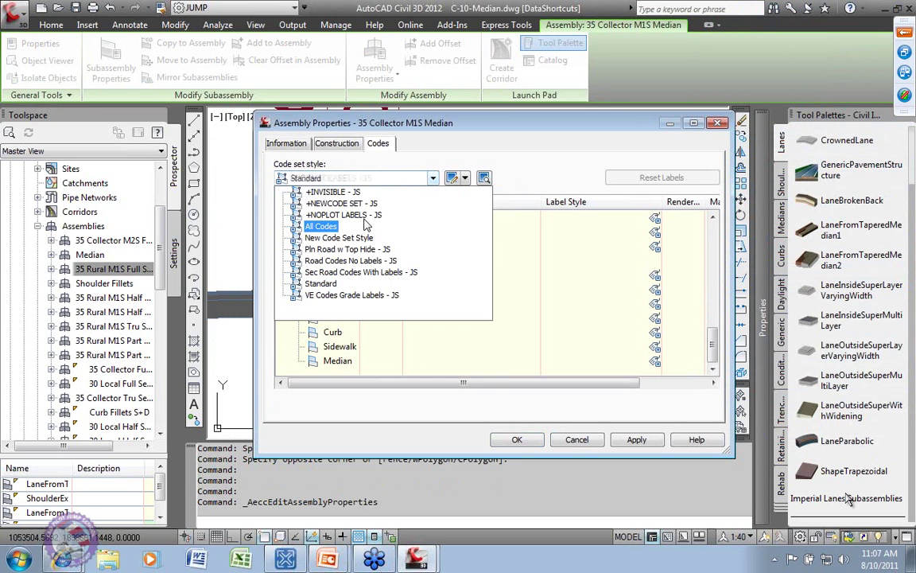
{"action": "left_click", "coordinate": [362, 216]}
{"action": "left_click", "coordinate": [637, 440]}
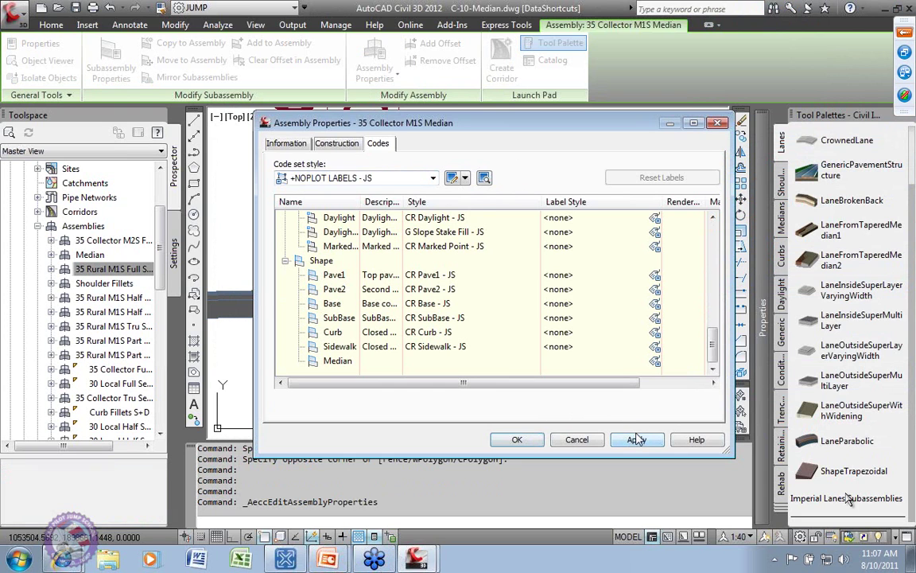
{"action": "left_click", "coordinate": [714, 350]}
{"action": "mouse_move", "coordinate": [714, 350]}
{"action": "left_mouse_down"}
{"action": "mouse_move", "coordinate": [716, 299]}
{"action": "mouse_move", "coordinate": [713, 333]}
{"action": "left_mouse_up"}
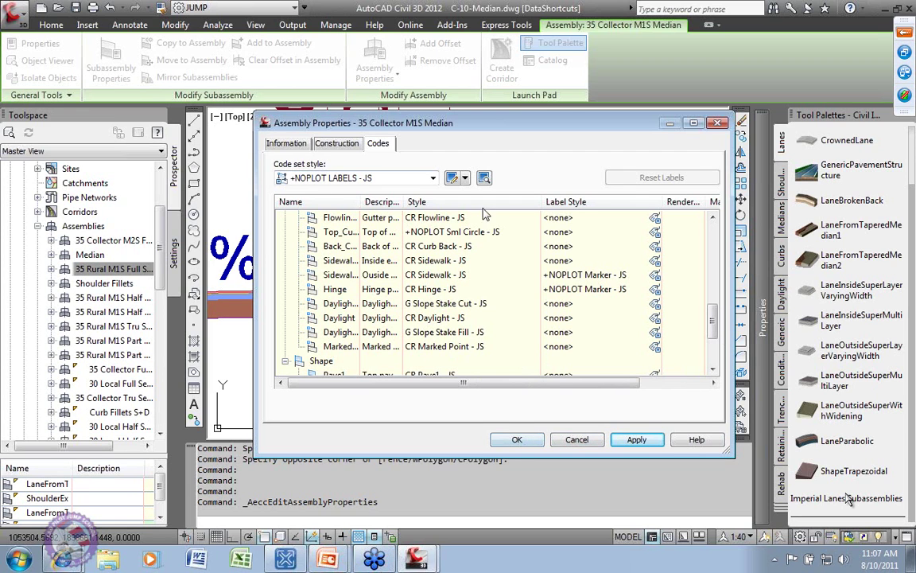
{"action": "left_click", "coordinate": [528, 442]}
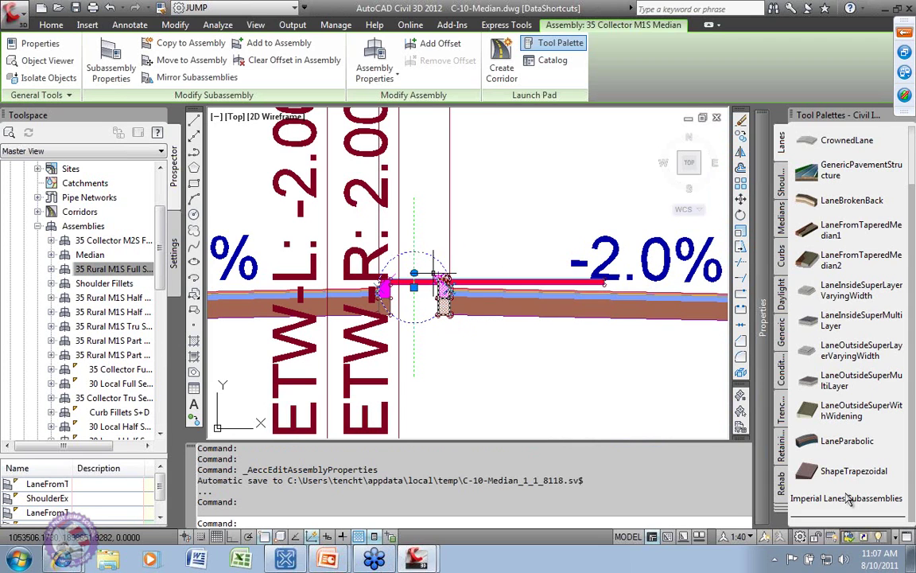
- Copy the MarkPoint (1) subassembly from the median assembly to the top back marker of the rural assembly's right median curb
{"action": "left_click", "coordinate": [442, 283]}
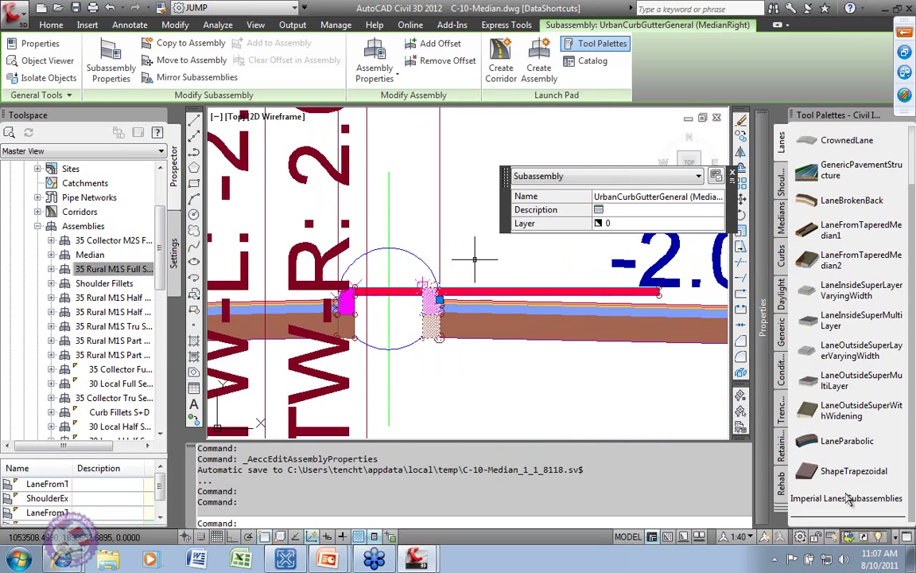
{"action": "scroll", "coordinate": [420, 272], "scroll_direction": "up", "scroll_amount": 3}
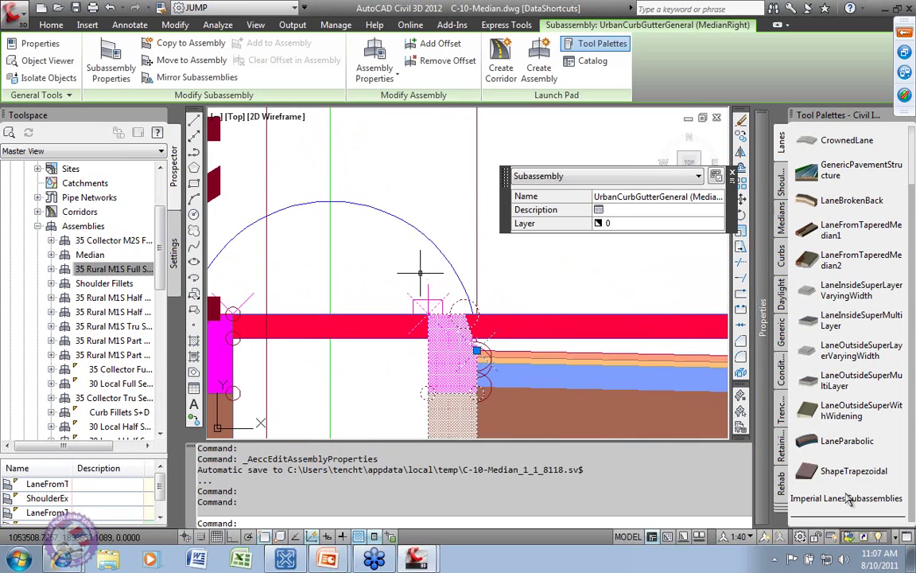
{"action": "left_click", "coordinate": [428, 314]}
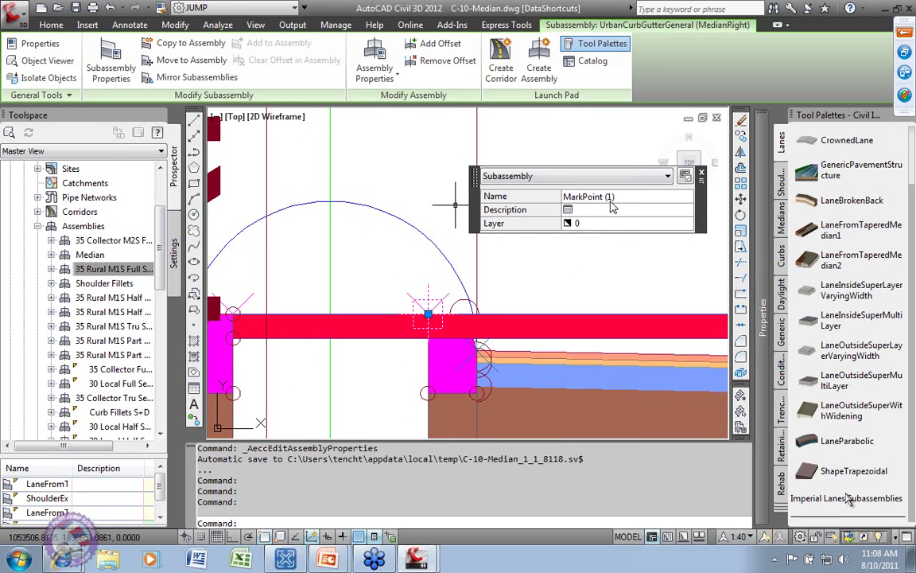
{"action": "left_click", "coordinate": [191, 43]}
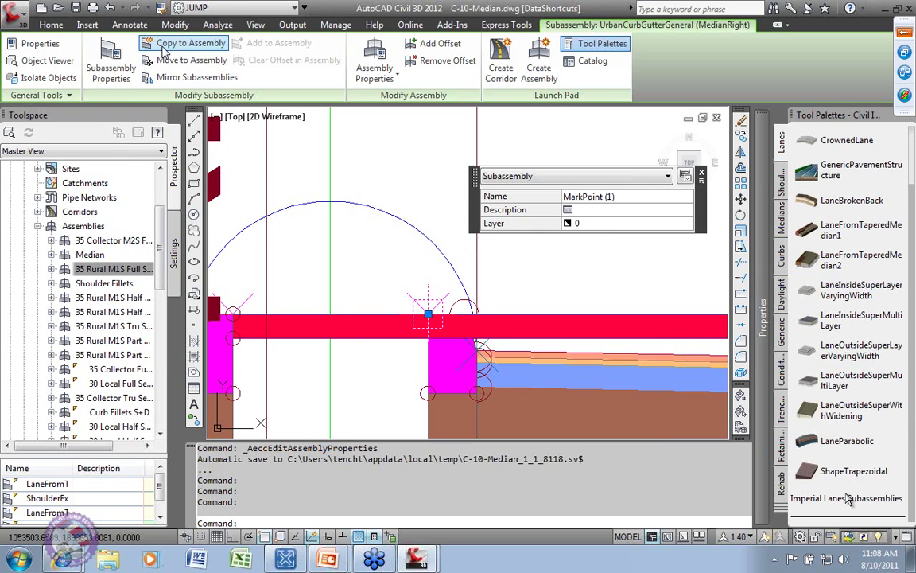
{"action": "scroll", "coordinate": [358, 253], "scroll_direction": "down", "scroll_amount": 3}
{"action": "scroll", "coordinate": [366, 249], "scroll_direction": "up", "scroll_amount": 5}
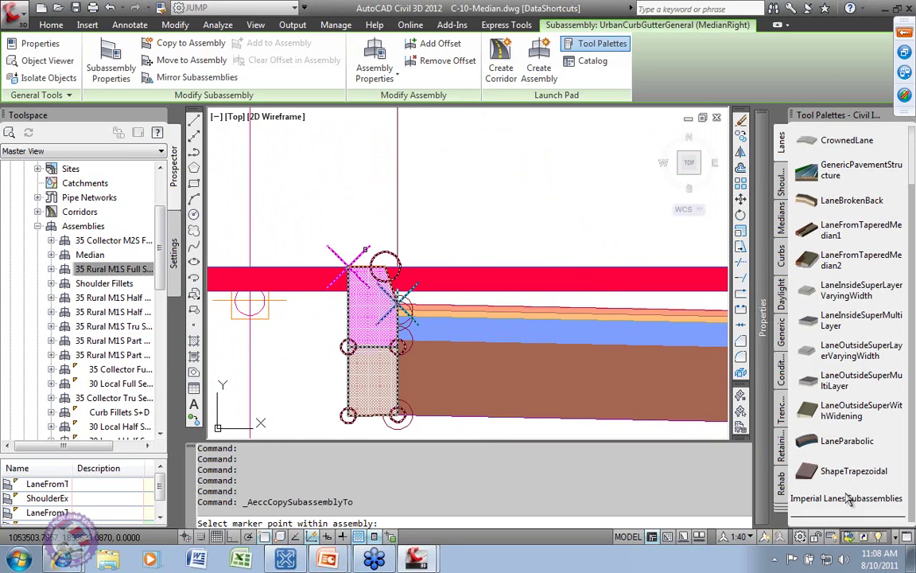
{"action": "left_click", "coordinate": [366, 250]}
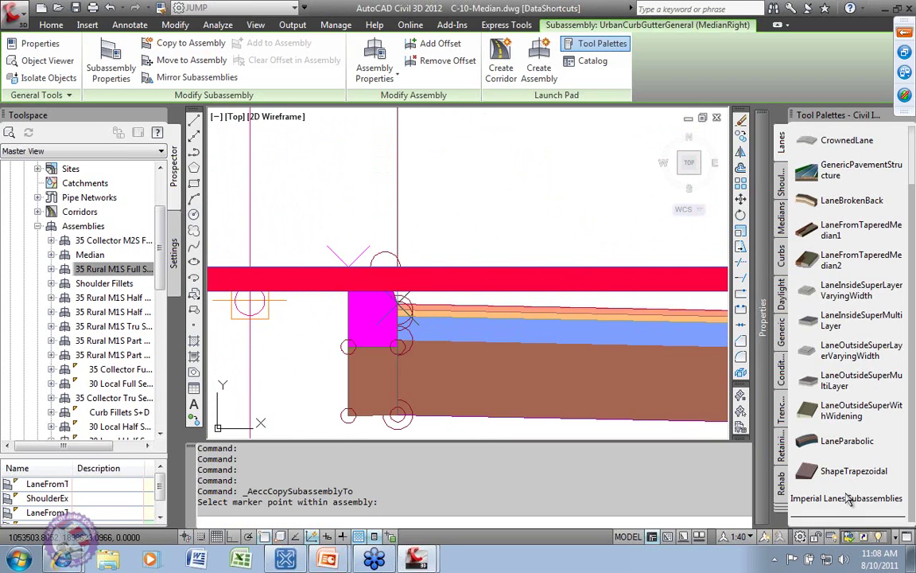
{"action": "left_click", "coordinate": [357, 238]}
{"action": "scroll", "coordinate": [464, 299], "scroll_direction": "down", "scroll_amount": 3}
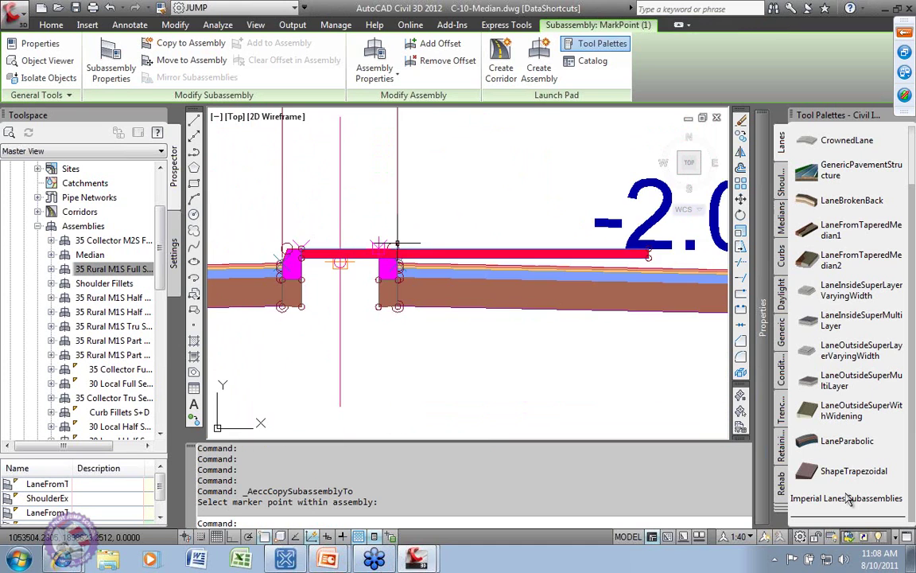
{"action": "scroll", "coordinate": [463, 299], "scroll_direction": "up", "scroll_amount": 2}
{"action": "middle_click_drag", "start_coordinate": [463, 300], "coordinate": [392, 263]}
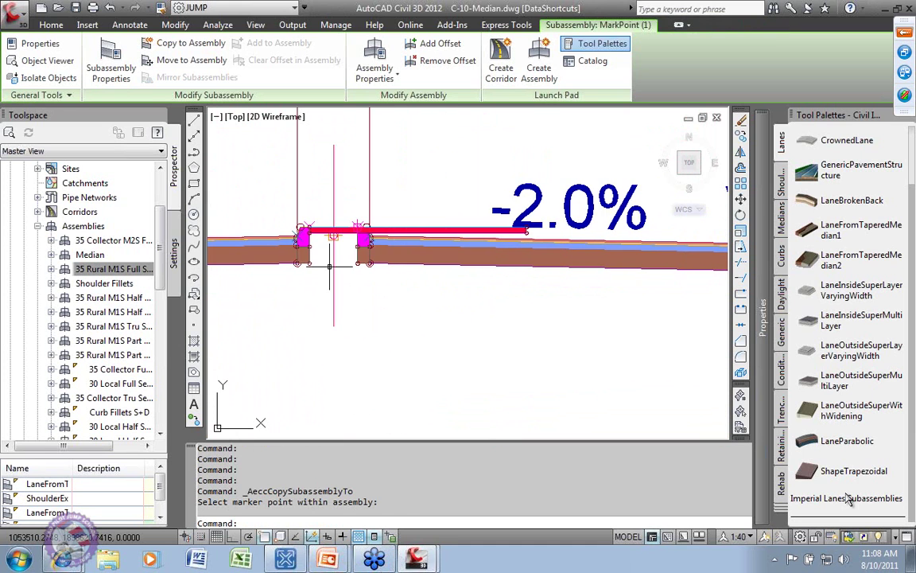
{"action": "scroll", "coordinate": [532, 255], "scroll_direction": "up", "scroll_amount": 1}
{"action": "scroll", "coordinate": [497, 321], "scroll_direction": "down", "scroll_amount": 1}
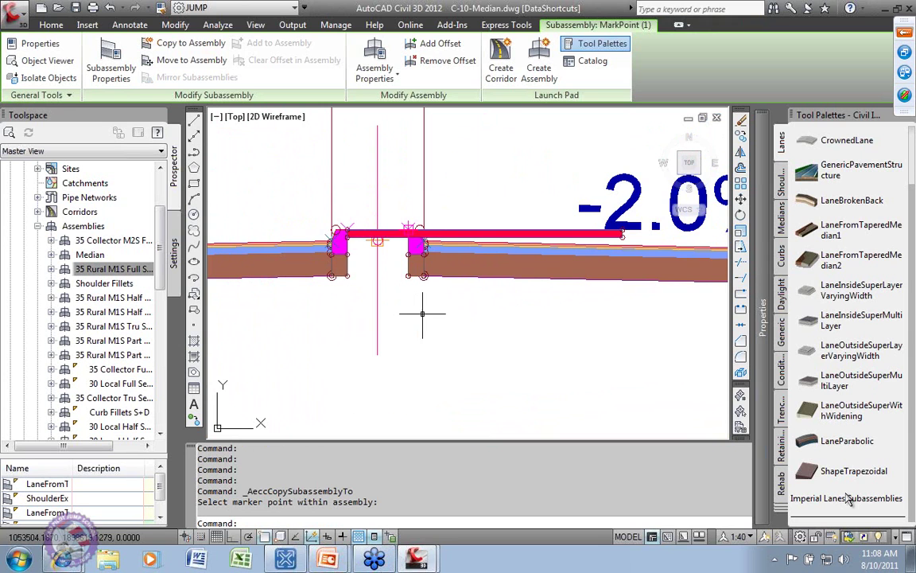
- Examine the construction groups and available assembly types in the 35 Rural AOR Full Section assembly's properties
{"action": "scroll", "coordinate": [429, 316], "scroll_direction": "down", "scroll_amount": 3}
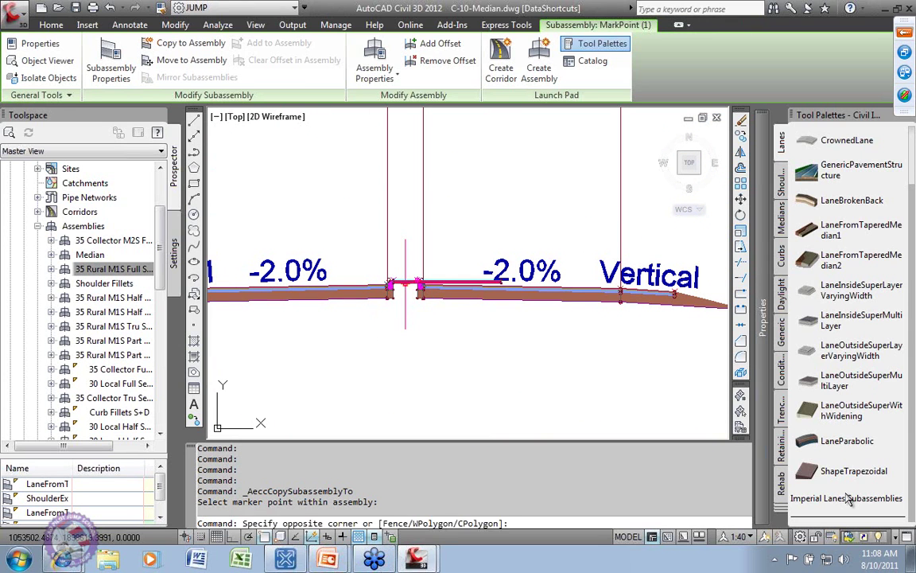
{"action": "left_click", "coordinate": [441, 318]}
{"action": "mouse_move", "coordinate": [547, 278]}
{"action": "middle_mouse_down"}
{"action": "mouse_move", "coordinate": [471, 274]}
{"action": "mouse_move", "coordinate": [435, 256]}
{"action": "middle_mouse_up"}
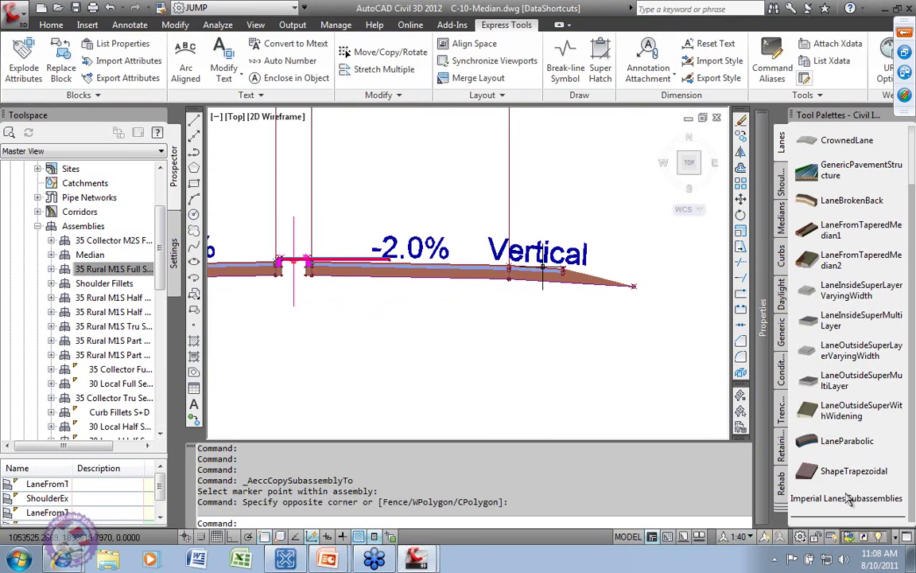
{"action": "left_click", "coordinate": [542, 272]}
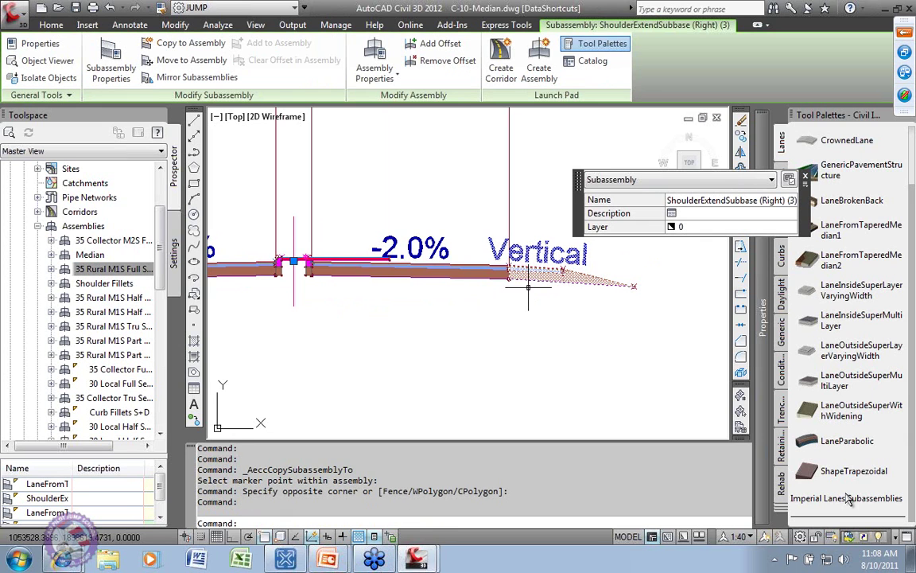
{"action": "left_click", "coordinate": [294, 227]}
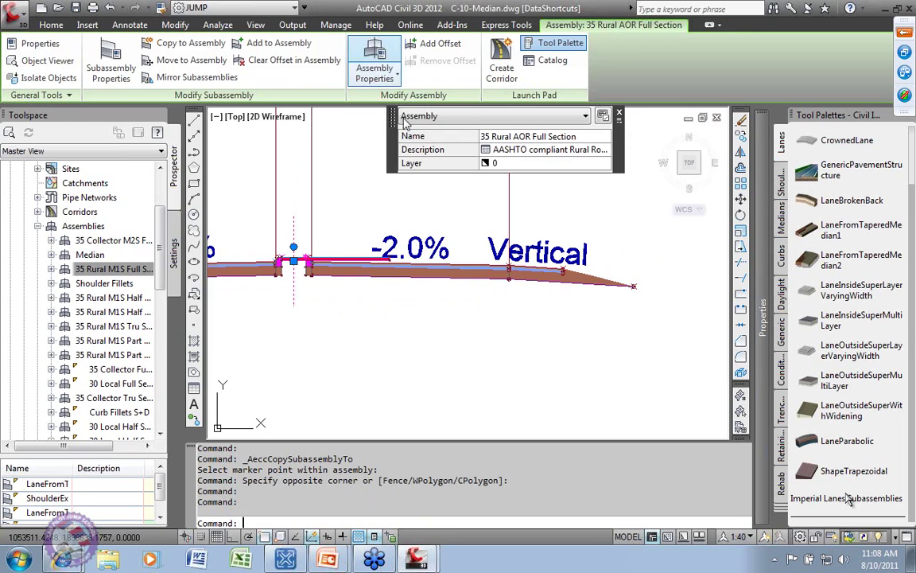
{"action": "left_click", "coordinate": [374, 63]}
{"action": "left_click", "coordinate": [340, 145]}
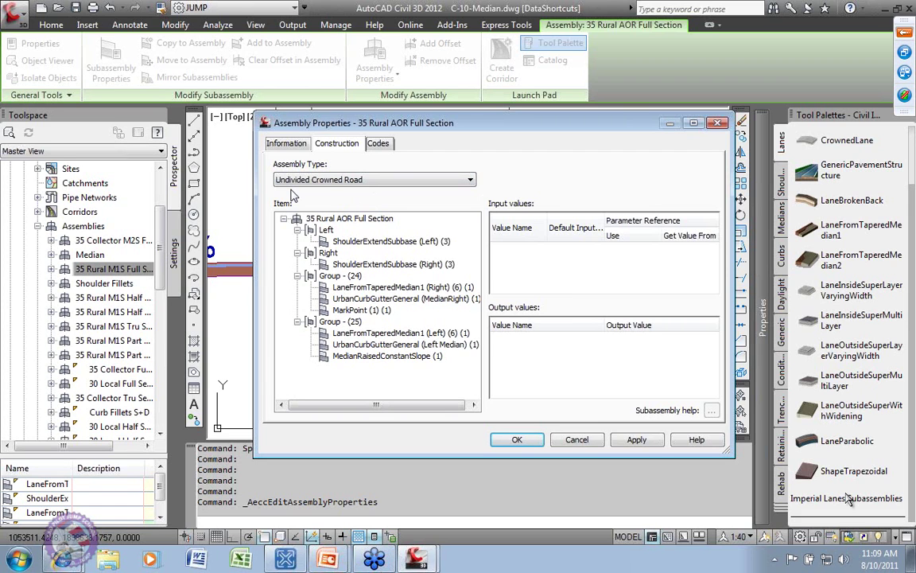
{"action": "left_click", "coordinate": [473, 181]}
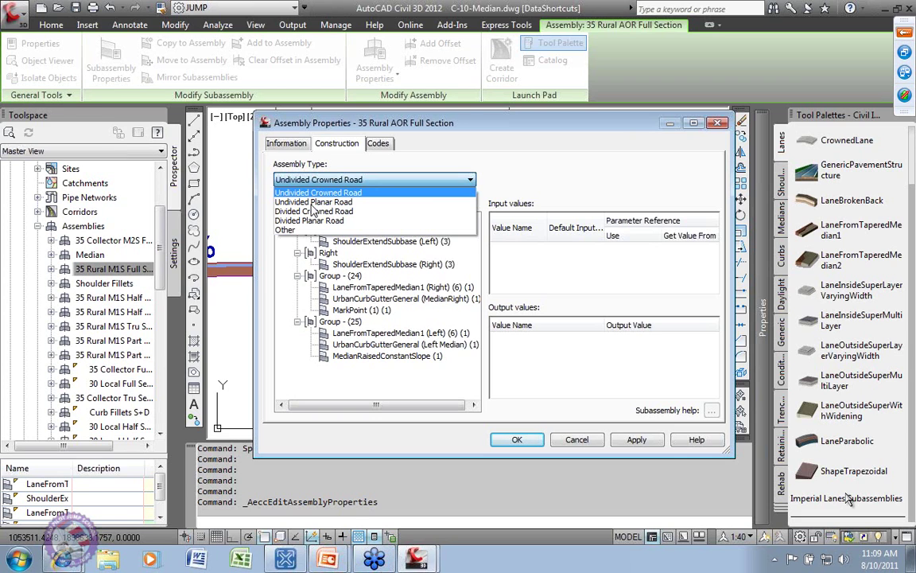
{"action": "left_click", "coordinate": [360, 169]}
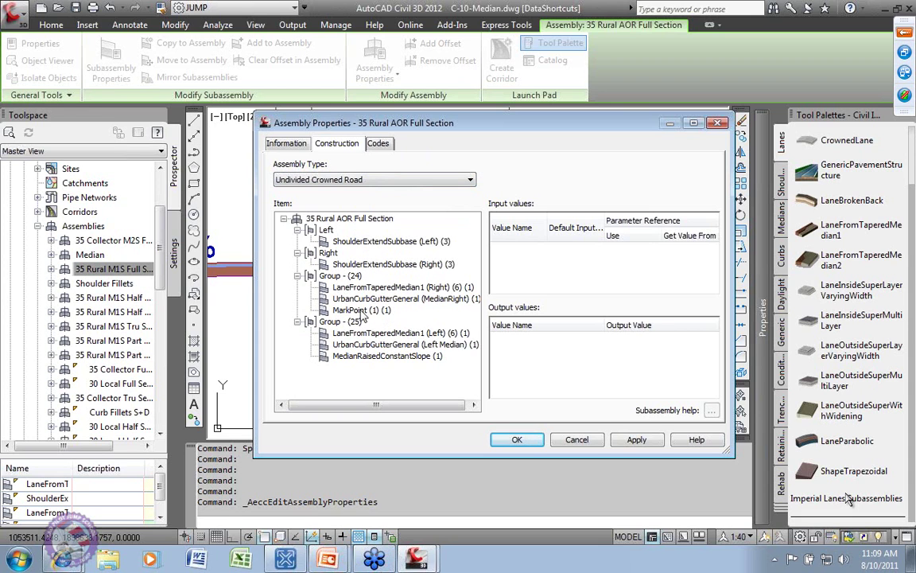
{"action": "left_click", "coordinate": [579, 439]}
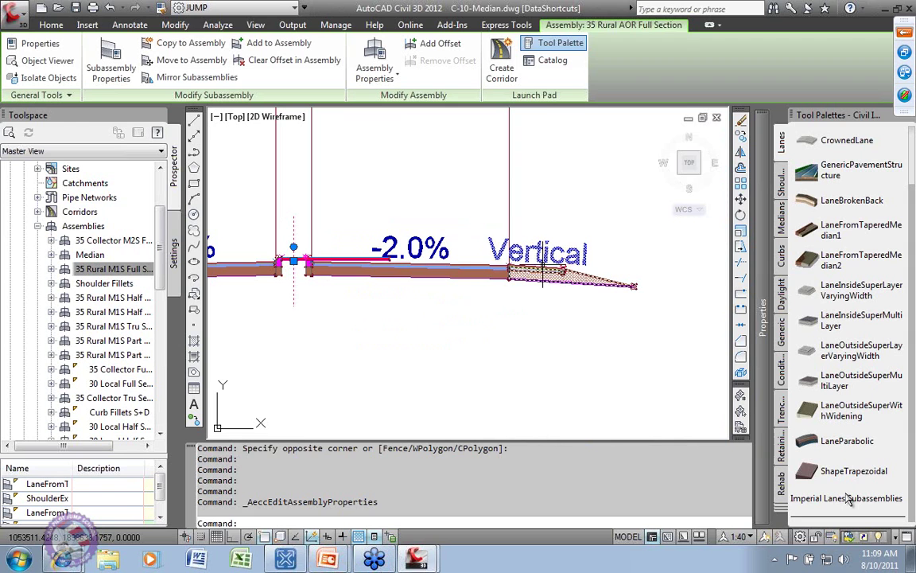
- Move the ShoulderExtendSubbase (Right) (3) subassembly to the outer top edge marker of the rural assembly's right lane
{"action": "left_click", "coordinate": [543, 273]}
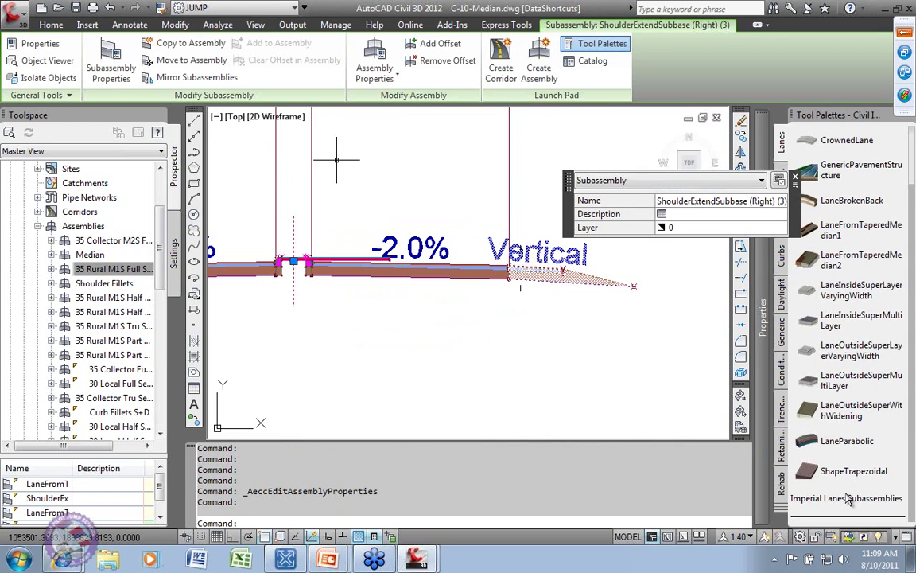
{"action": "left_click", "coordinate": [191, 60]}
{"action": "scroll", "coordinate": [485, 280], "scroll_direction": "up", "scroll_amount": 3}
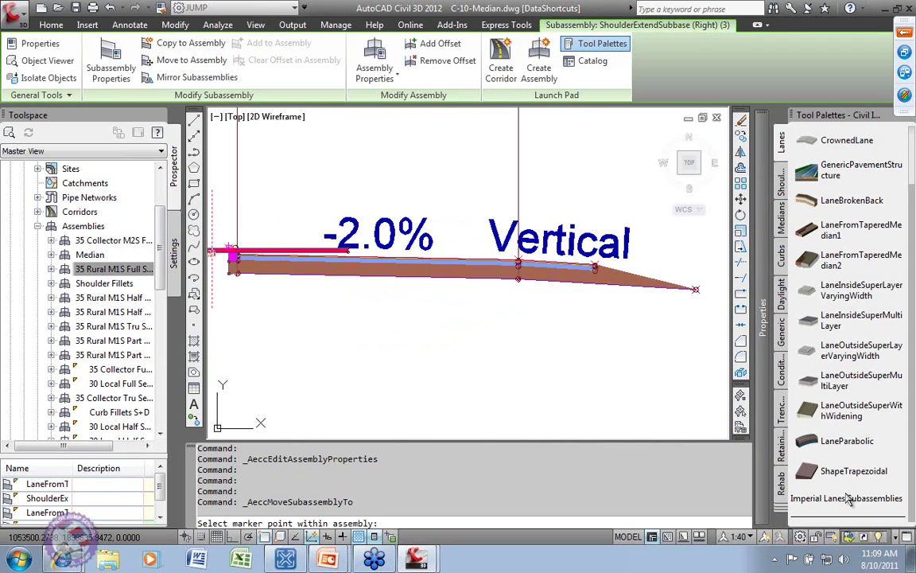
{"action": "scroll", "coordinate": [518, 263], "scroll_direction": "up", "scroll_amount": 4}
{"action": "left_click", "coordinate": [539, 257]}
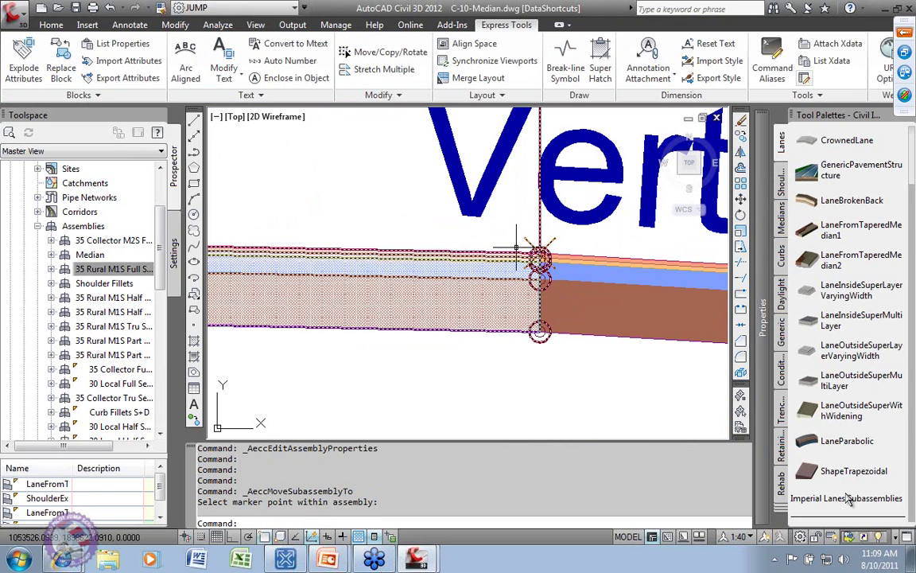
- Move the ShoulderExtendSubbase (Left) (3) subassembly to the outer top edge marker of the rural assembly's left lane
{"action": "scroll", "coordinate": [449, 213], "scroll_direction": "down", "scroll_amount": 3}
{"action": "scroll", "coordinate": [358, 262], "scroll_direction": "down", "scroll_amount": 2}
{"action": "scroll", "coordinate": [279, 319], "scroll_direction": "down", "scroll_amount": 3}
{"action": "scroll", "coordinate": [445, 294], "scroll_direction": "up", "scroll_amount": 3}
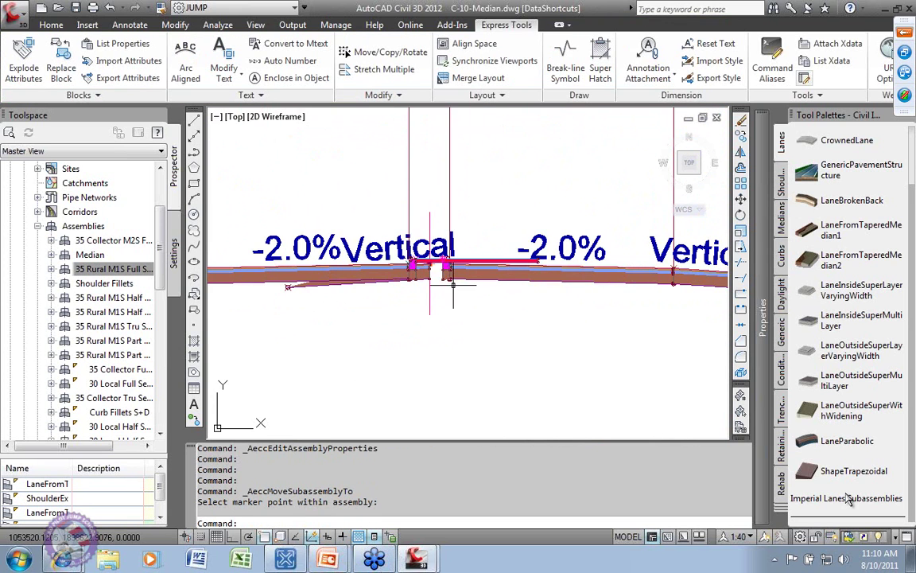
{"action": "left_click", "coordinate": [314, 284]}
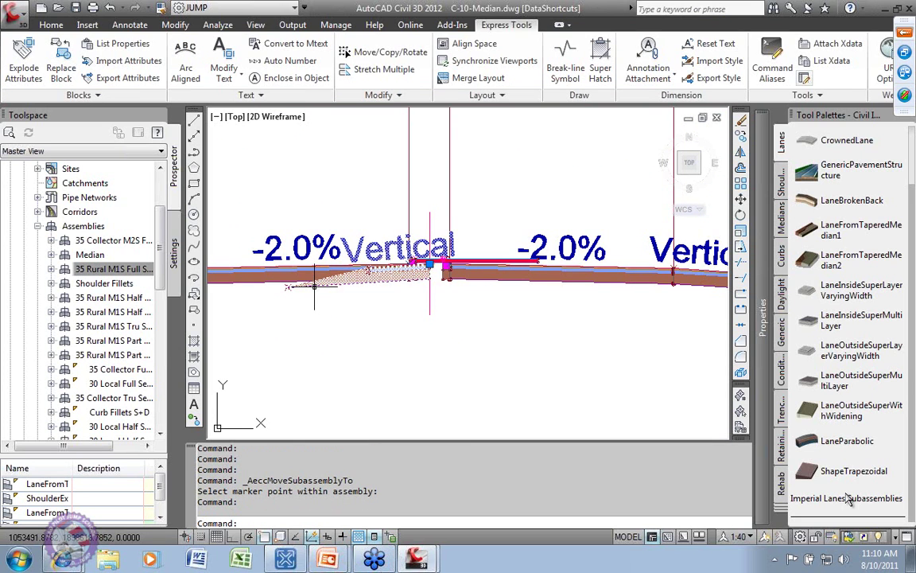
{"action": "scroll", "coordinate": [326, 285], "scroll_direction": "down", "scroll_amount": 4}
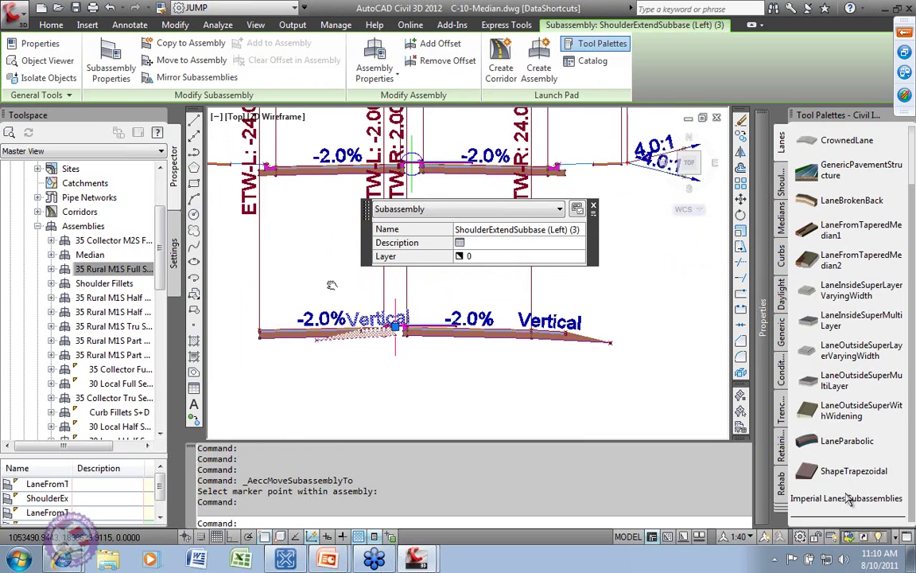
{"action": "scroll", "coordinate": [331, 285], "scroll_direction": "down", "scroll_amount": 2}
{"action": "left_click", "coordinate": [184, 61]}
{"action": "scroll", "coordinate": [371, 310], "scroll_direction": "up", "scroll_amount": 10}
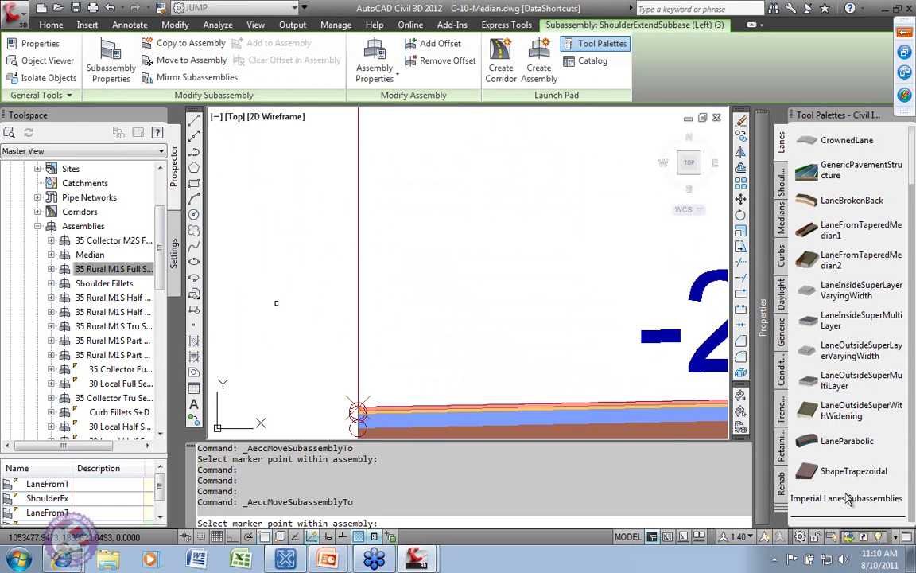
{"action": "scroll", "coordinate": [296, 398], "scroll_direction": "down", "scroll_amount": 3}
{"action": "left_click", "coordinate": [297, 399]}
- Examine the input parameters of the rural assembly's left median UrbanCurbGutterGeneral curb, including its side and gutter slope settings
{"action": "scroll", "coordinate": [598, 286], "scroll_direction": "down", "scroll_amount": 5}
{"action": "middle_click_drag", "start_coordinate": [339, 247], "coordinate": [370, 301]}
{"action": "scroll", "coordinate": [528, 326], "scroll_direction": "down", "scroll_amount": 1}
{"action": "scroll", "coordinate": [518, 334], "scroll_direction": "up", "scroll_amount": 6}
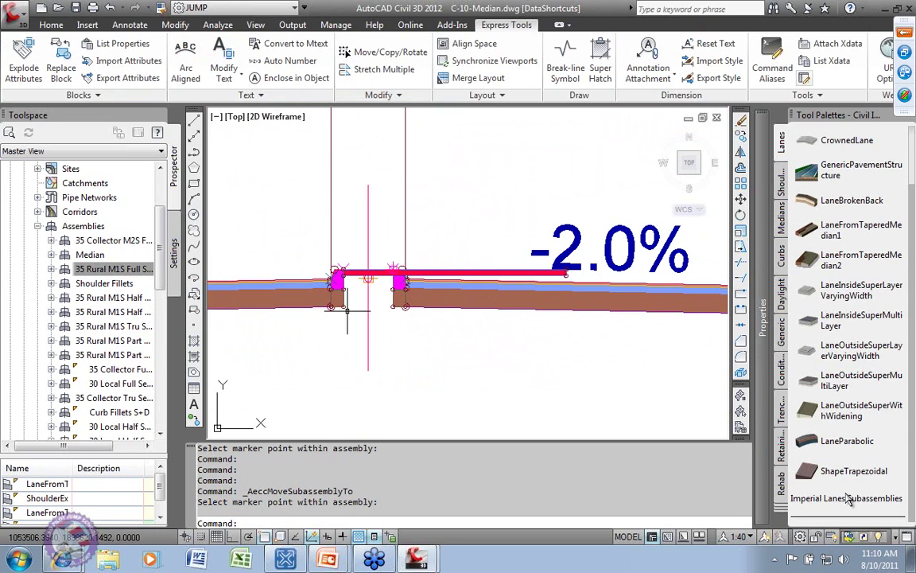
{"action": "left_click", "coordinate": [334, 274]}
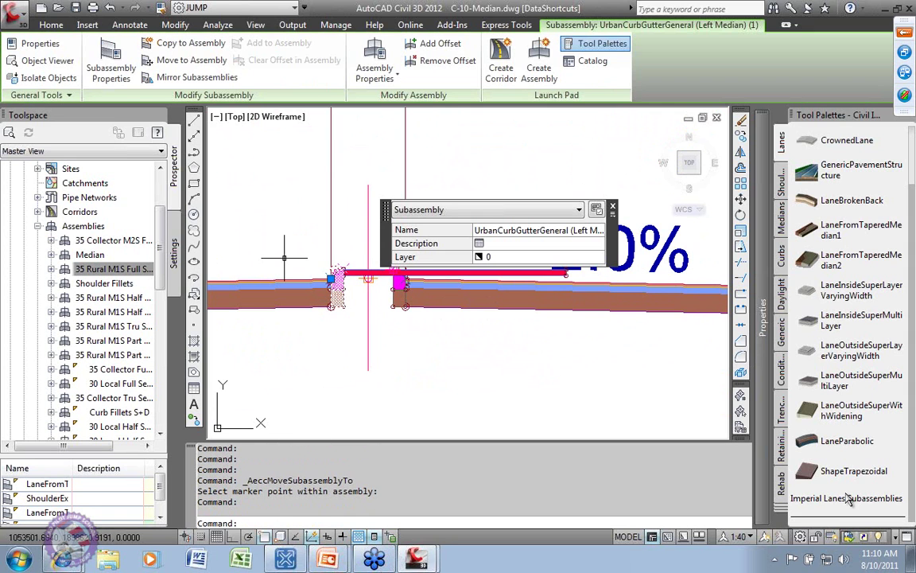
{"action": "left_click", "coordinate": [110, 70]}
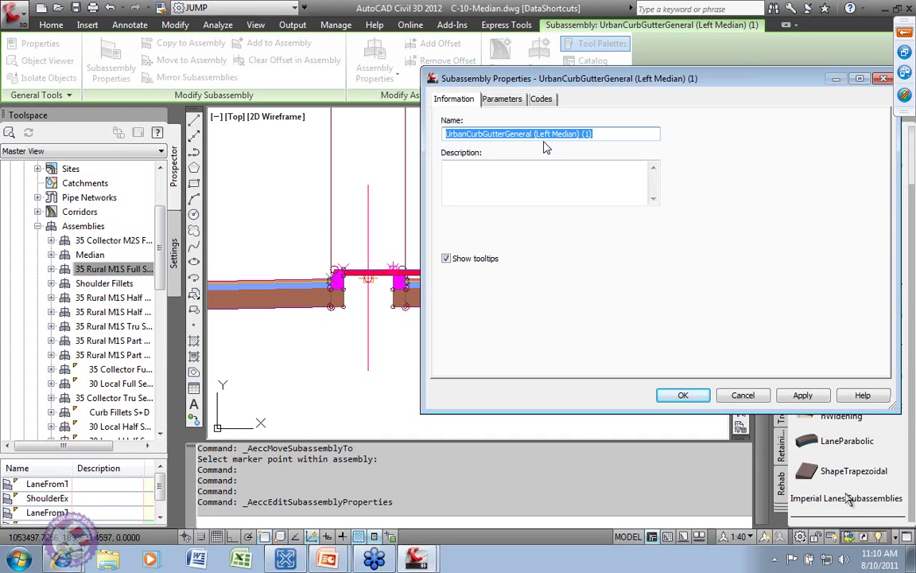
{"action": "left_click", "coordinate": [502, 101]}
{"action": "mouse_move", "coordinate": [703, 169]}
{"action": "left_mouse_down"}
{"action": "mouse_move", "coordinate": [703, 177]}
{"action": "mouse_move", "coordinate": [703, 168]}
{"action": "left_mouse_up"}
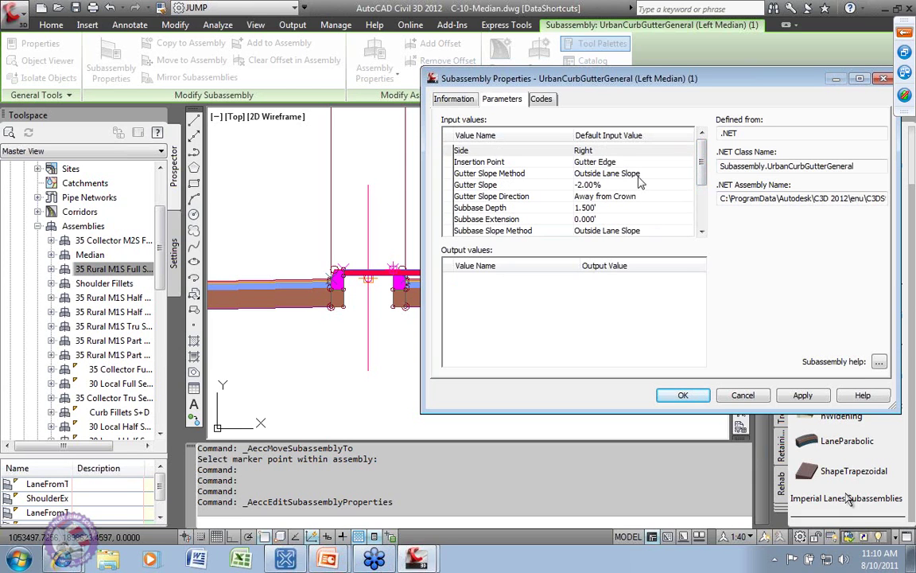
{"action": "left_click_drag", "start_coordinate": [704, 178], "coordinate": [703, 151]}
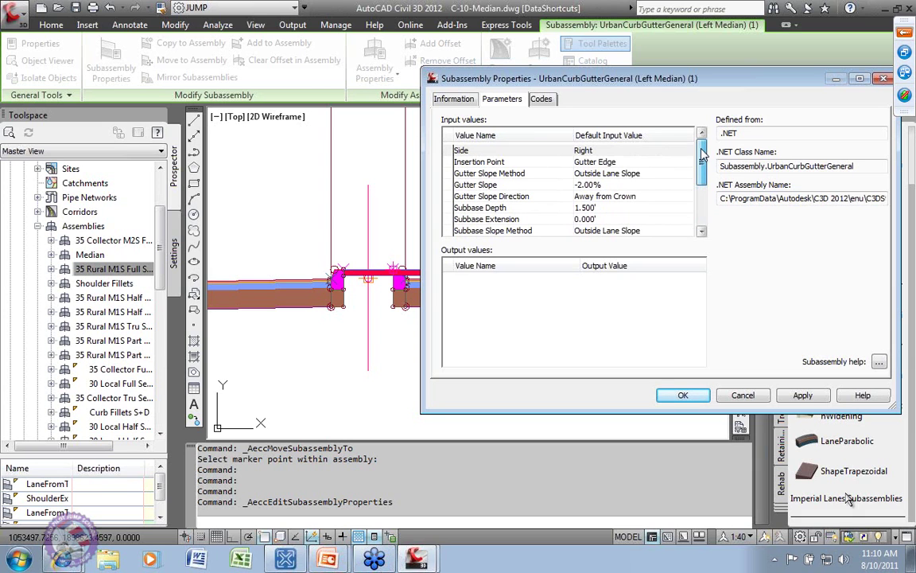
{"action": "left_click", "coordinate": [742, 395]}
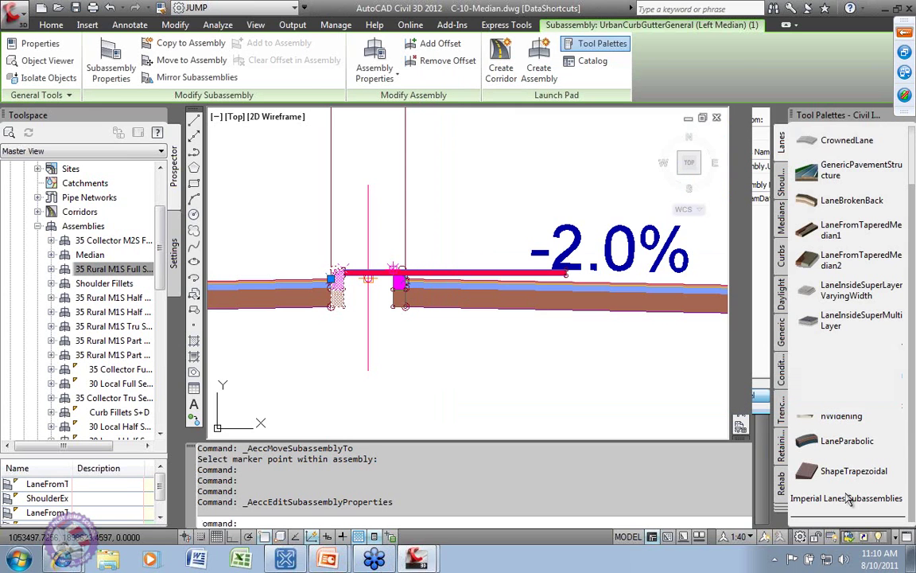
- Open the parameters of Corridor - (6) and find the regions of the SN-05 baseline
{"action": "scroll", "coordinate": [467, 225], "scroll_direction": "down", "scroll_amount": 5}
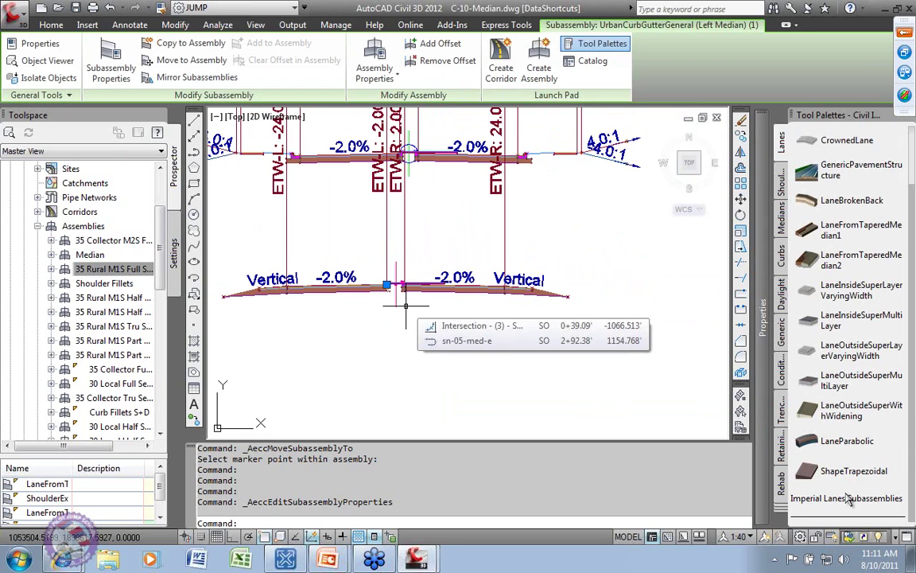
{"action": "scroll", "coordinate": [406, 305], "scroll_direction": "down", "scroll_amount": 6}
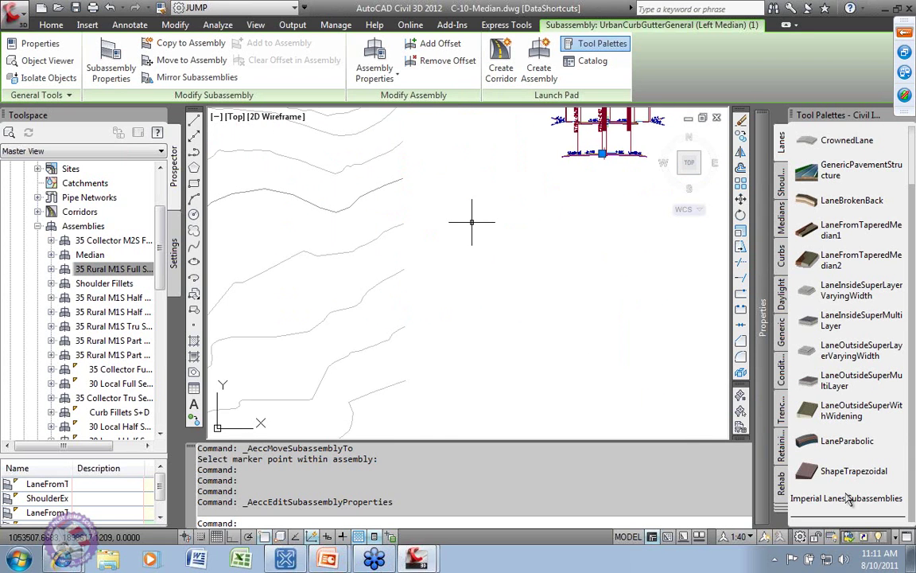
{"action": "scroll", "coordinate": [446, 263], "scroll_direction": "up", "scroll_amount": 5}
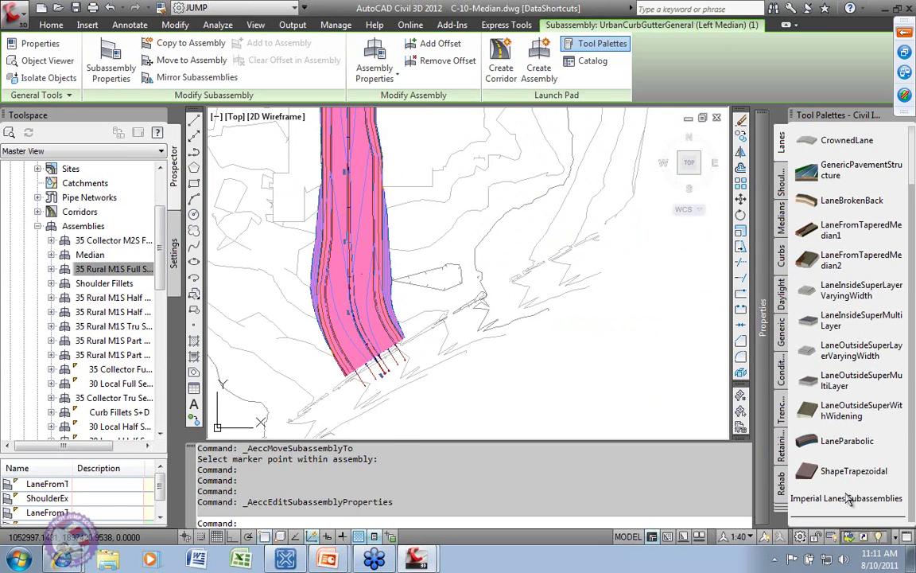
{"action": "left_click", "coordinate": [360, 327]}
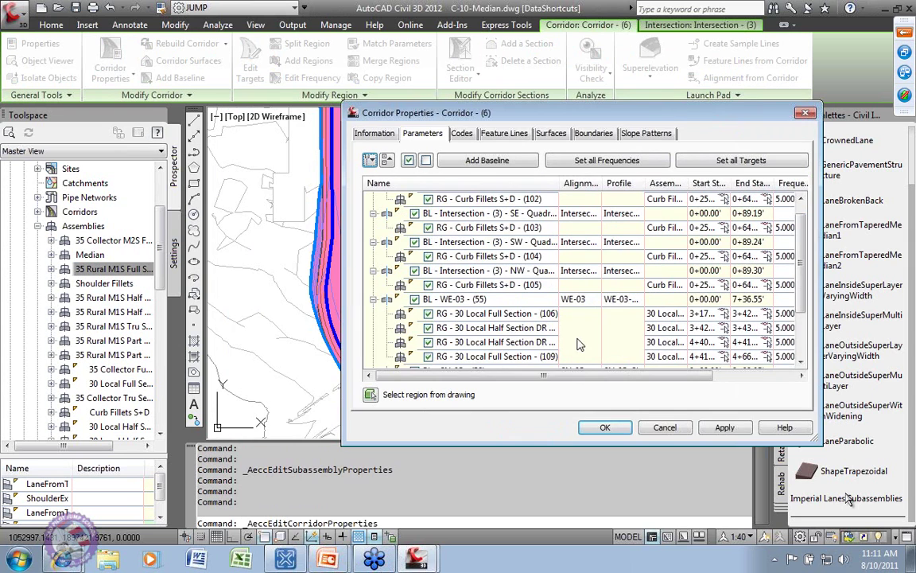
{"action": "left_click", "coordinate": [715, 326]}
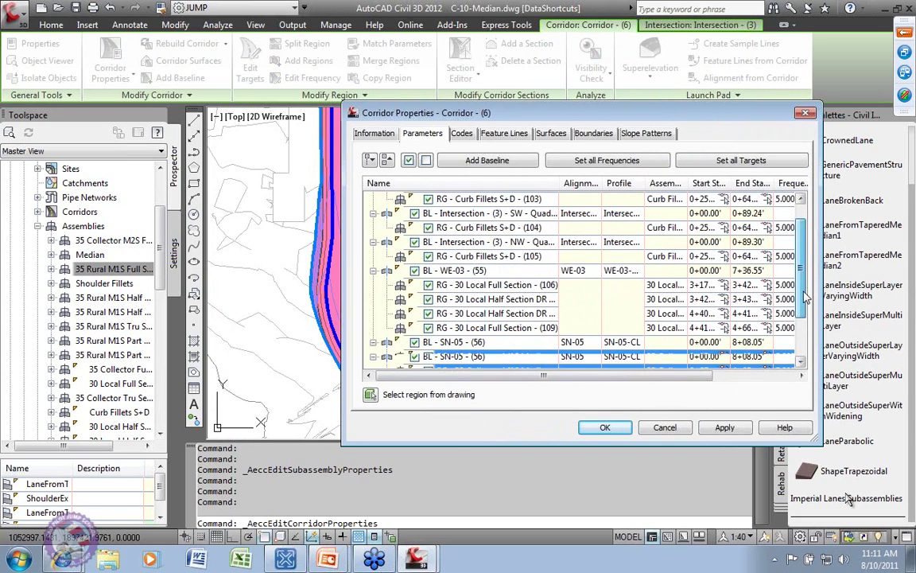
{"action": "scroll", "coordinate": [715, 330], "scroll_direction": "down", "scroll_amount": 2}
- Assign the 35 Rural AOR Full Section assembly to the SN-05 baseline's first region by picking it in the drawing, and apply the change
{"action": "left_click", "coordinate": [663, 315]}
{"action": "left_click", "coordinate": [518, 294]}
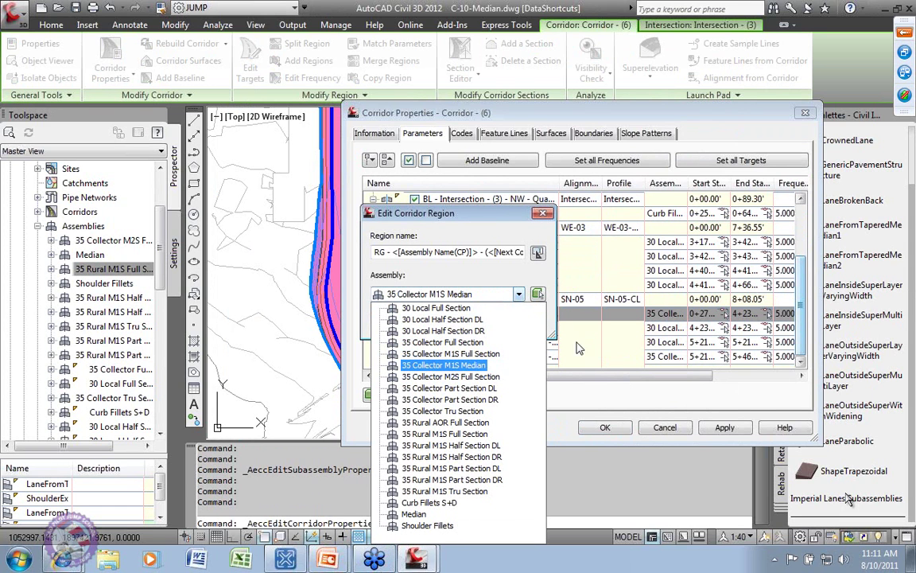
{"action": "left_click", "coordinate": [663, 428]}
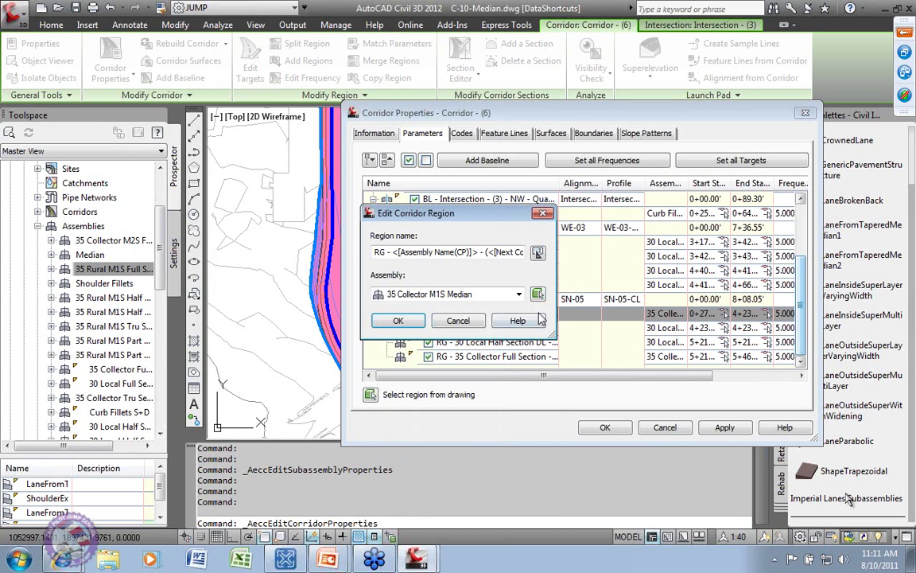
{"action": "left_click", "coordinate": [538, 296]}
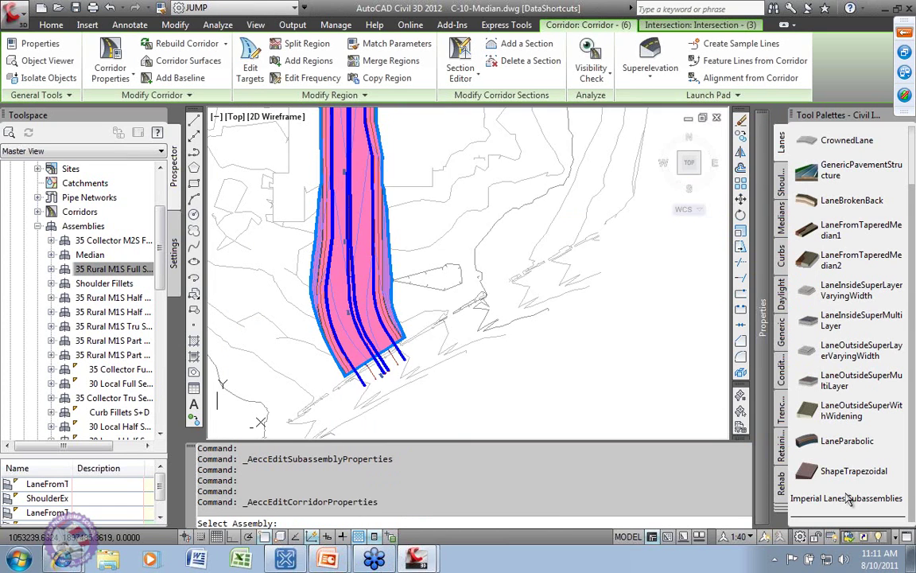
{"action": "scroll", "coordinate": [431, 231], "scroll_direction": "down", "scroll_amount": 4}
{"action": "scroll", "coordinate": [430, 231], "scroll_direction": "up", "scroll_amount": 8}
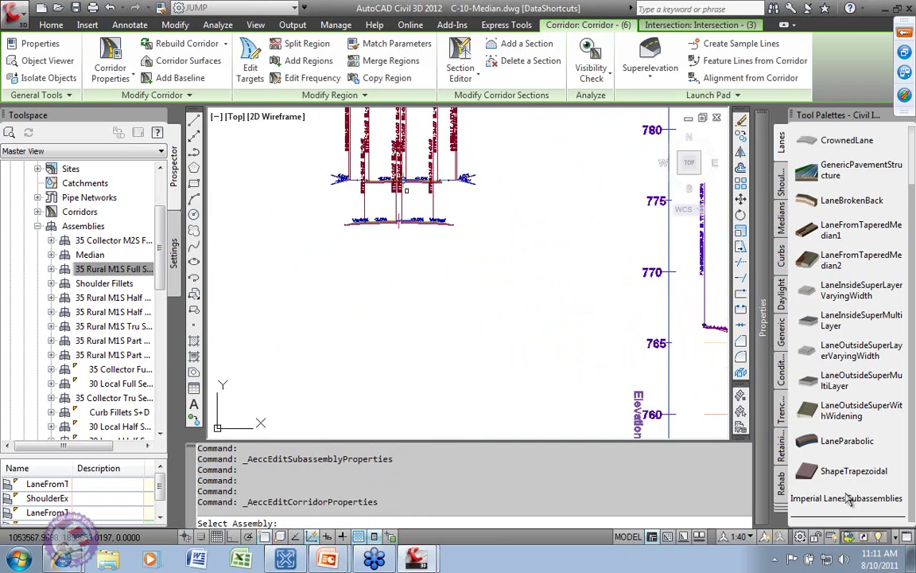
{"action": "scroll", "coordinate": [384, 243], "scroll_direction": "up", "scroll_amount": 5}
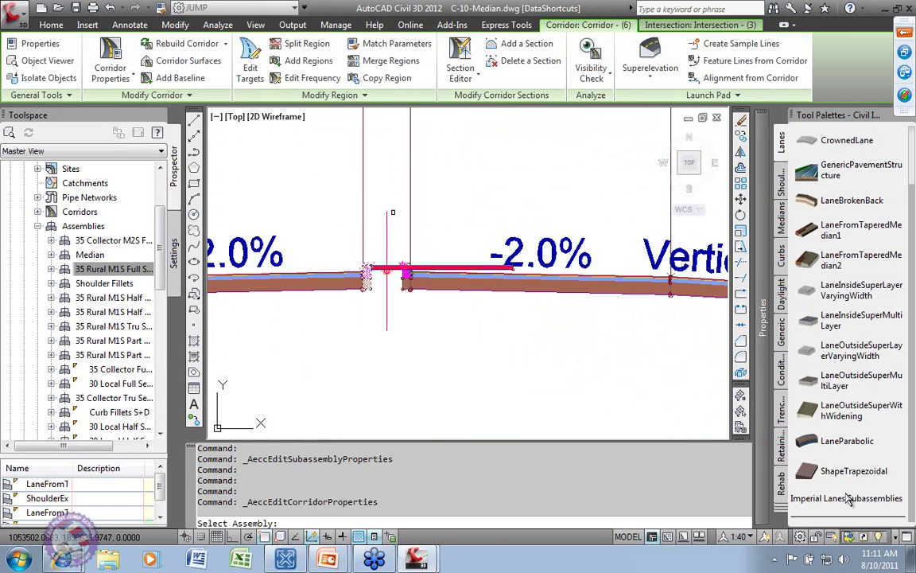
{"action": "left_click", "coordinate": [386, 270]}
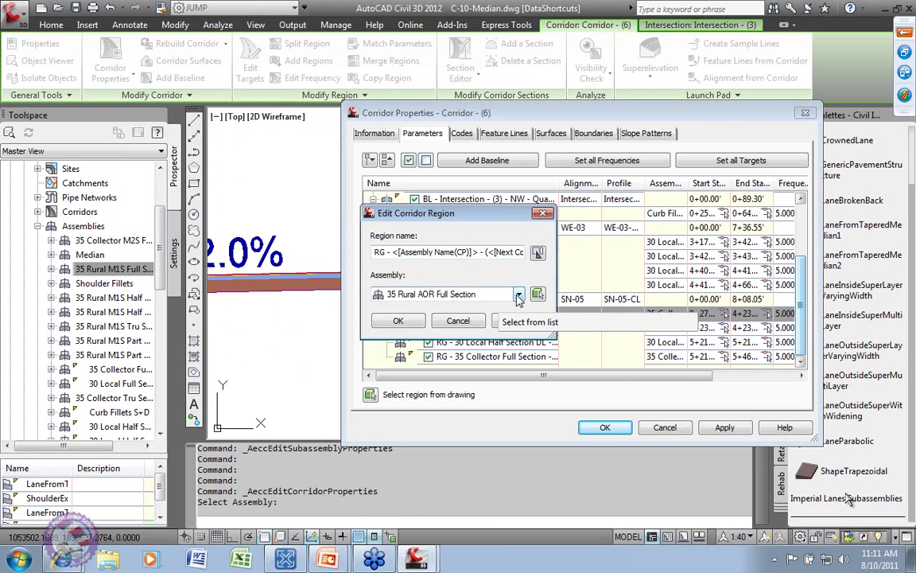
{"action": "left_click", "coordinate": [398, 321]}
{"action": "left_click", "coordinate": [724, 427]}
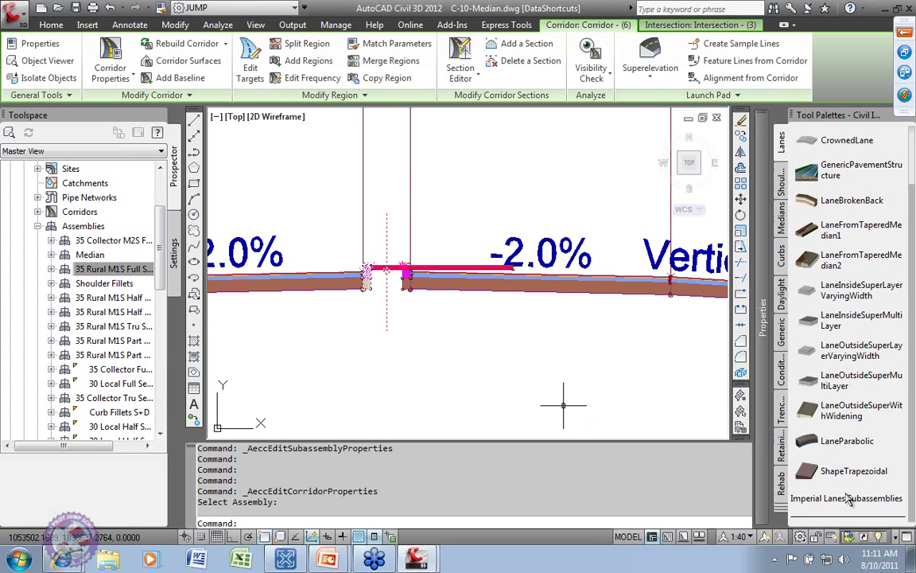
- List the drawing's corridors instead of its assemblies and examine the corridor in plan around and south of the intersection
{"action": "left_click", "coordinate": [38, 226]}
{"action": "left_click", "coordinate": [37, 212]}
{"action": "scroll", "coordinate": [408, 307], "scroll_direction": "down", "scroll_amount": 5}
{"action": "scroll", "coordinate": [408, 307], "scroll_direction": "down", "scroll_amount": 5}
{"action": "scroll", "coordinate": [394, 262], "scroll_direction": "up", "scroll_amount": 8}
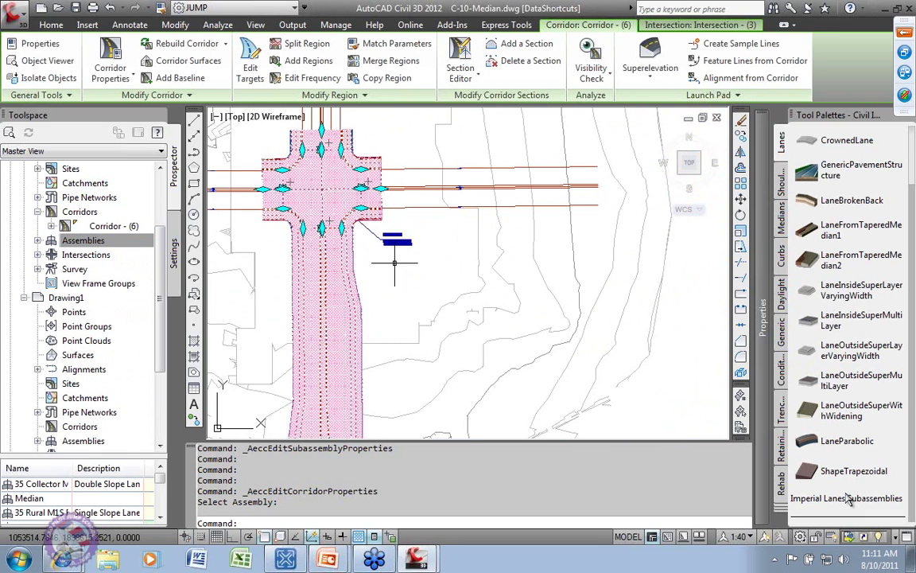
{"action": "scroll", "coordinate": [318, 278], "scroll_direction": "up", "scroll_amount": 2}
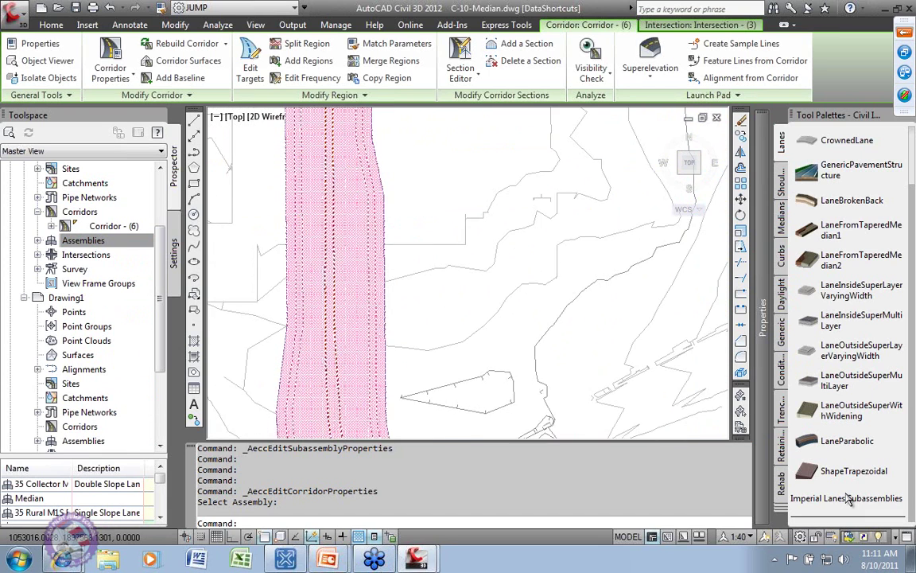
{"action": "scroll", "coordinate": [342, 318], "scroll_direction": "down", "scroll_amount": 3}
- Inspect the corridor's TOP surface as a shaded 3D model in the Object Viewer
{"action": "left_click", "coordinate": [446, 374]}
{"action": "left_click", "coordinate": [357, 324]}
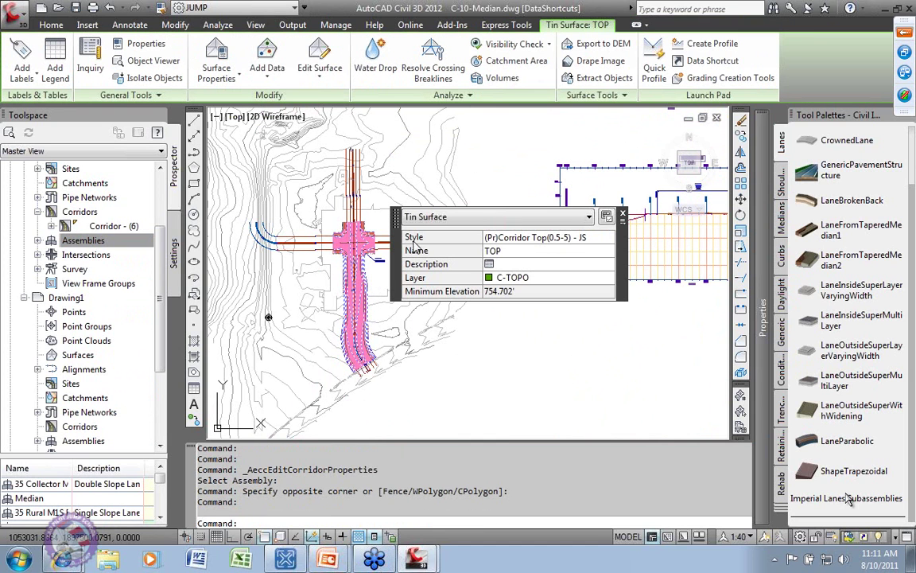
{"action": "right_click", "coordinate": [397, 318]}
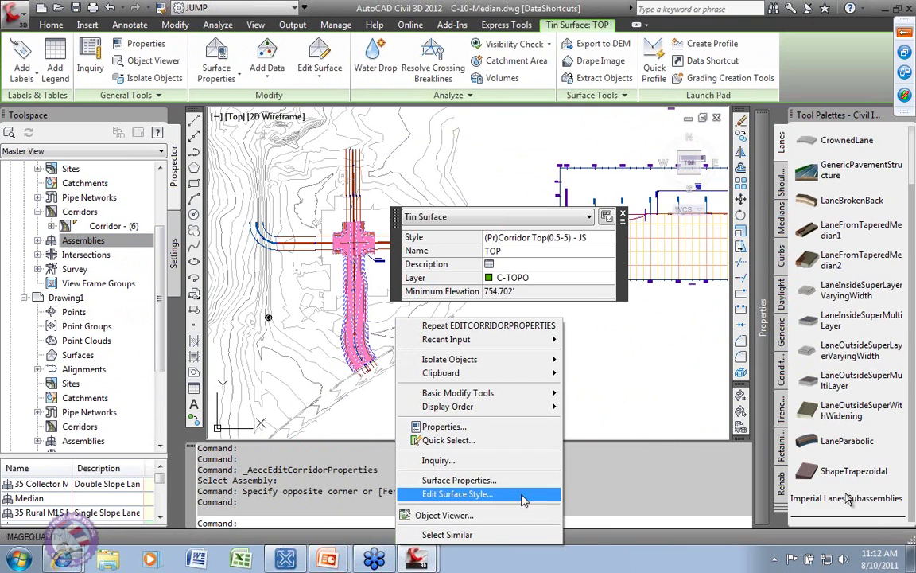
{"action": "left_click", "coordinate": [509, 515]}
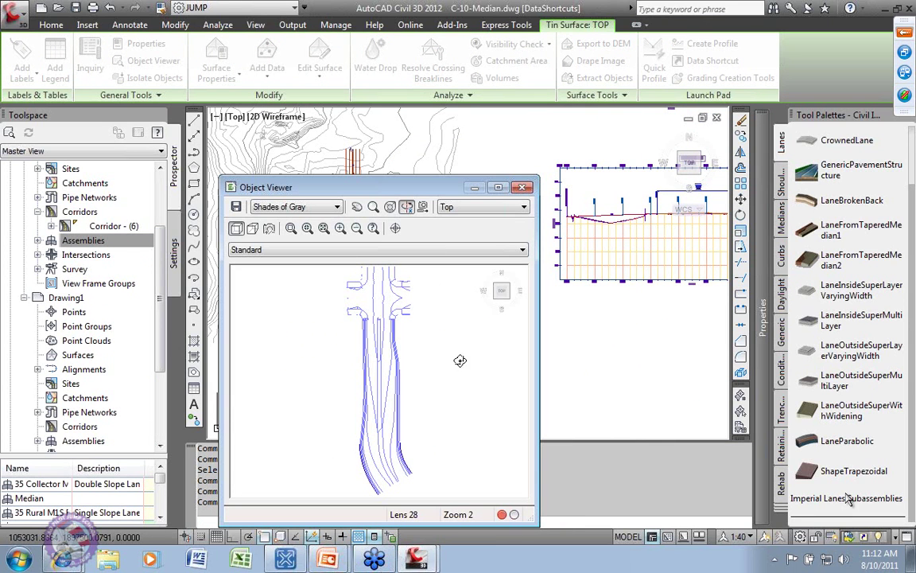
{"action": "left_click_drag", "start_coordinate": [342, 425], "coordinate": [394, 343]}
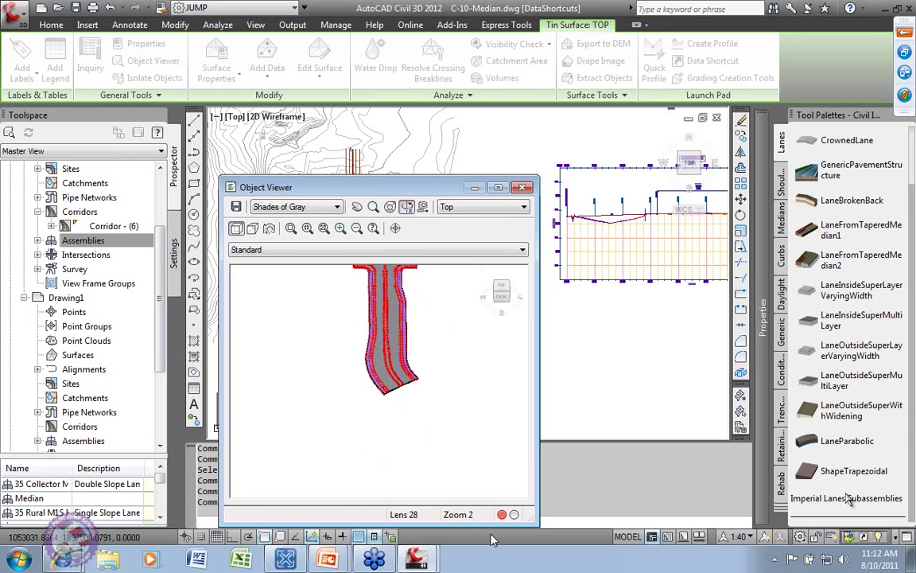
{"action": "left_click", "coordinate": [523, 188]}
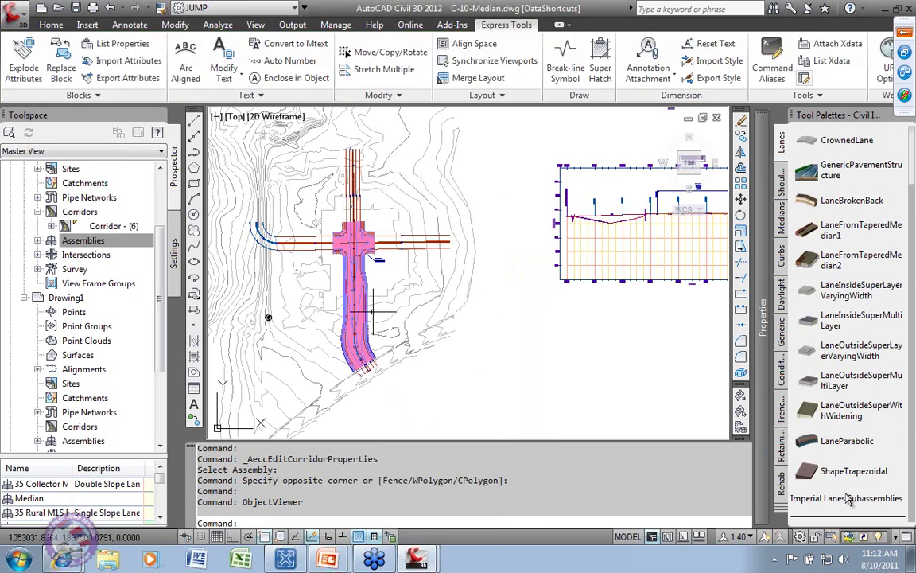
- Change the display style of the TOP surface to (Pr)Contours(1-5) - JS and deselect the surface
{"action": "scroll", "coordinate": [364, 289], "scroll_direction": "up", "scroll_amount": 5}
{"action": "left_click", "coordinate": [321, 269]}
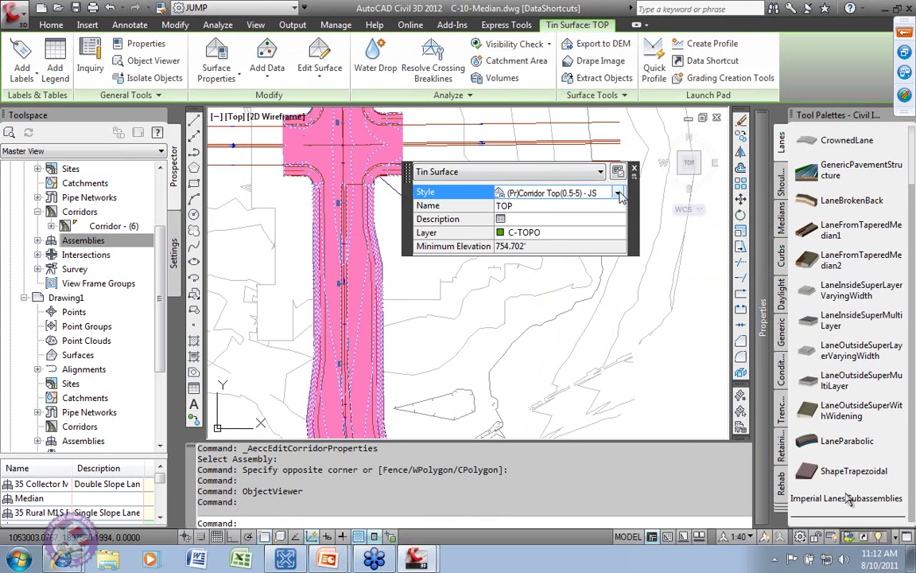
{"action": "left_click", "coordinate": [620, 193]}
{"action": "left_click", "coordinate": [563, 234]}
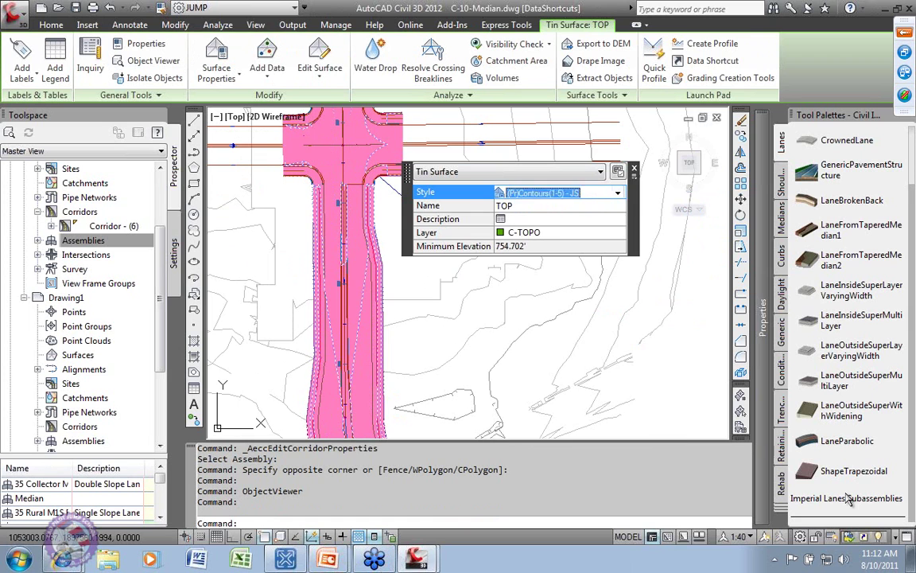
{"action": "mouse_move", "coordinate": [430, 347]}
{"action": "middle_mouse_down"}
{"action": "mouse_move", "coordinate": [414, 347]}
{"action": "mouse_move", "coordinate": [387, 296]}
{"action": "middle_mouse_up"}
{"action": "left_click", "coordinate": [379, 283]}
{"action": "left_click", "coordinate": [393, 369]}
- Examine the TOP surface contours along the curved south end and straight part of the corridor
{"action": "scroll", "coordinate": [386, 295], "scroll_direction": "up", "scroll_amount": 3}
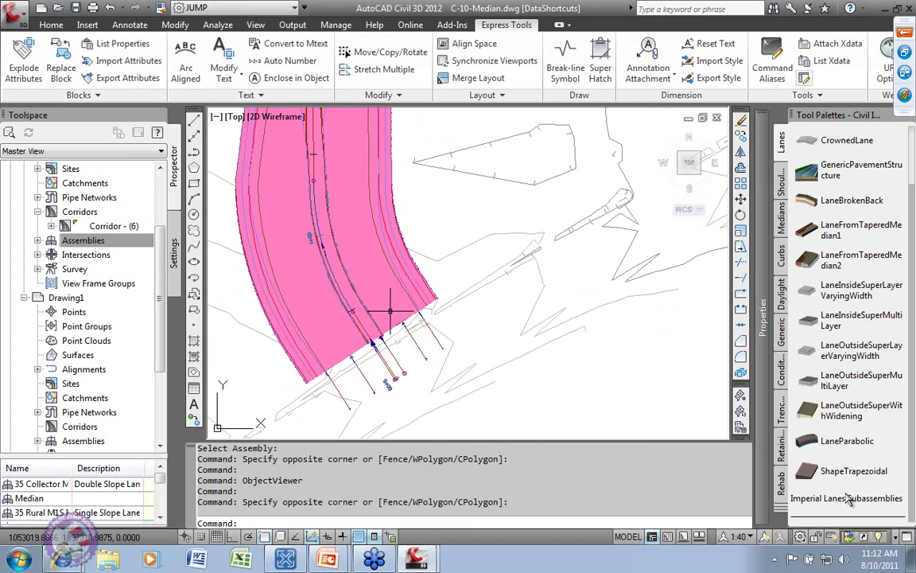
{"action": "scroll", "coordinate": [354, 398], "scroll_direction": "up", "scroll_amount": 3}
{"action": "left_click", "coordinate": [440, 265]}
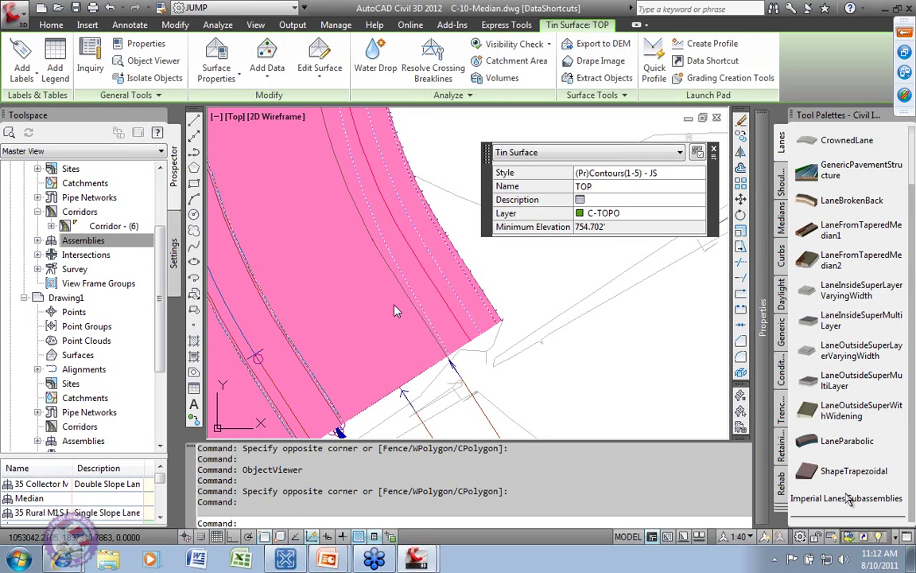
{"action": "scroll", "coordinate": [297, 261], "scroll_direction": "down", "scroll_amount": 3}
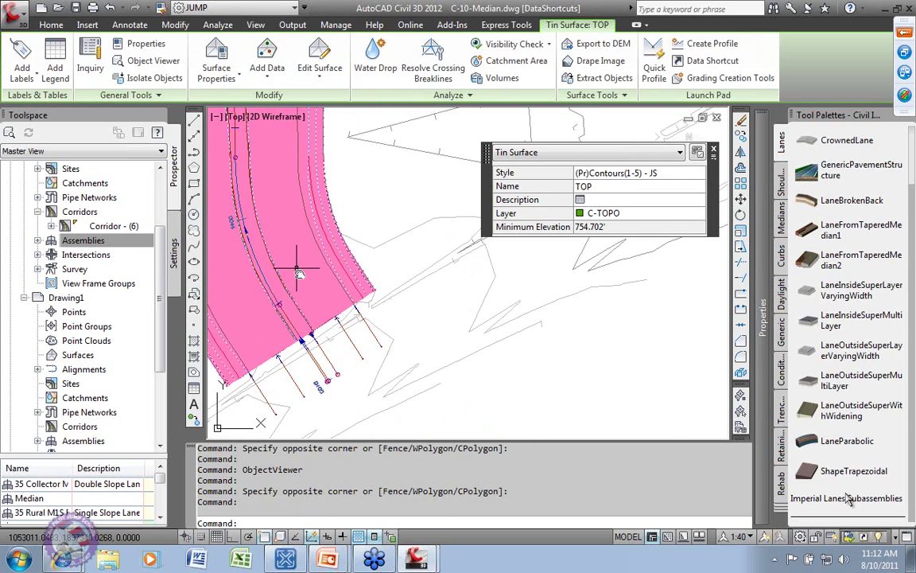
{"action": "scroll", "coordinate": [344, 293], "scroll_direction": "up", "scroll_amount": 3}
{"action": "middle_click_drag", "start_coordinate": [358, 200], "coordinate": [368, 297]}
{"action": "mouse_move", "coordinate": [355, 198]}
{"action": "middle_mouse_down"}
{"action": "mouse_move", "coordinate": [348, 419]}
{"action": "mouse_move", "coordinate": [325, 259]}
{"action": "middle_mouse_up"}
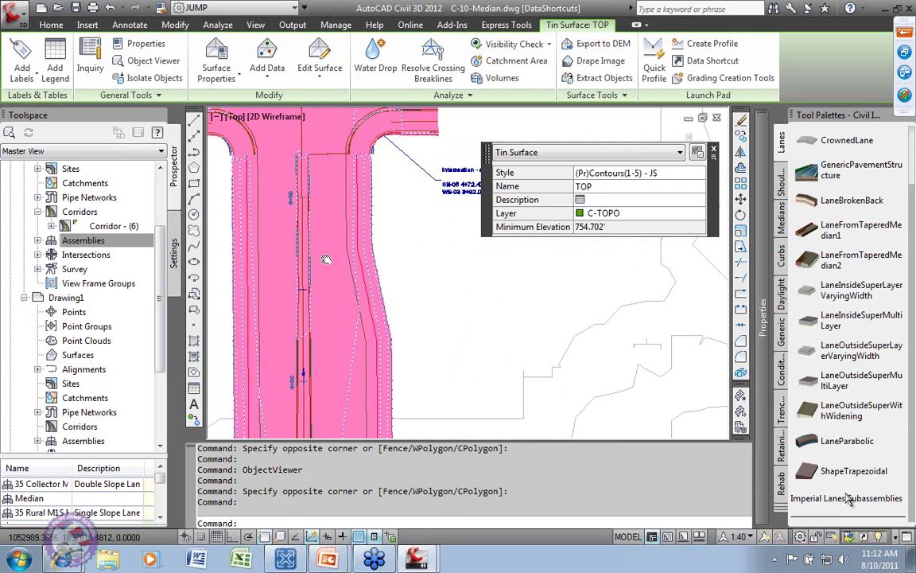
{"action": "scroll", "coordinate": [334, 374], "scroll_direction": "down", "scroll_amount": 3}
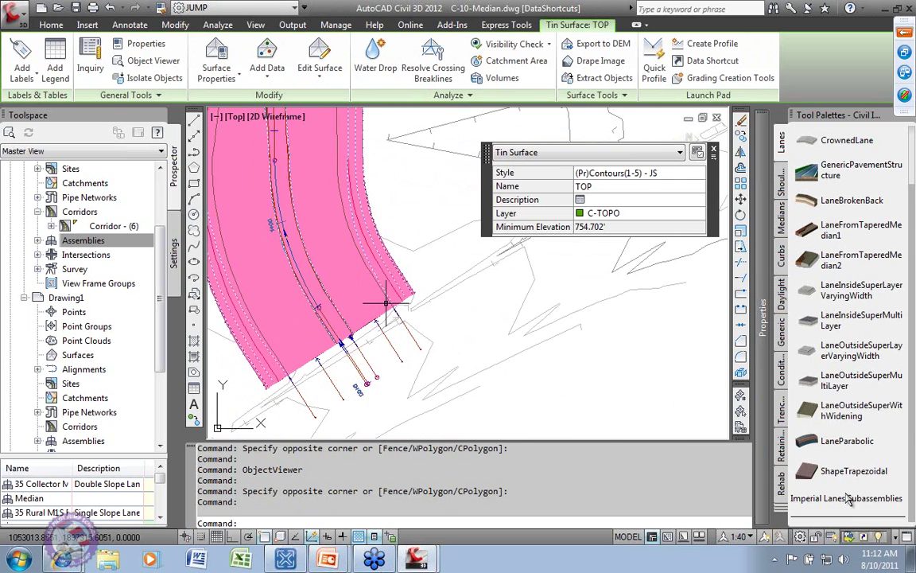
{"action": "scroll", "coordinate": [440, 364], "scroll_direction": "up", "scroll_amount": 2}
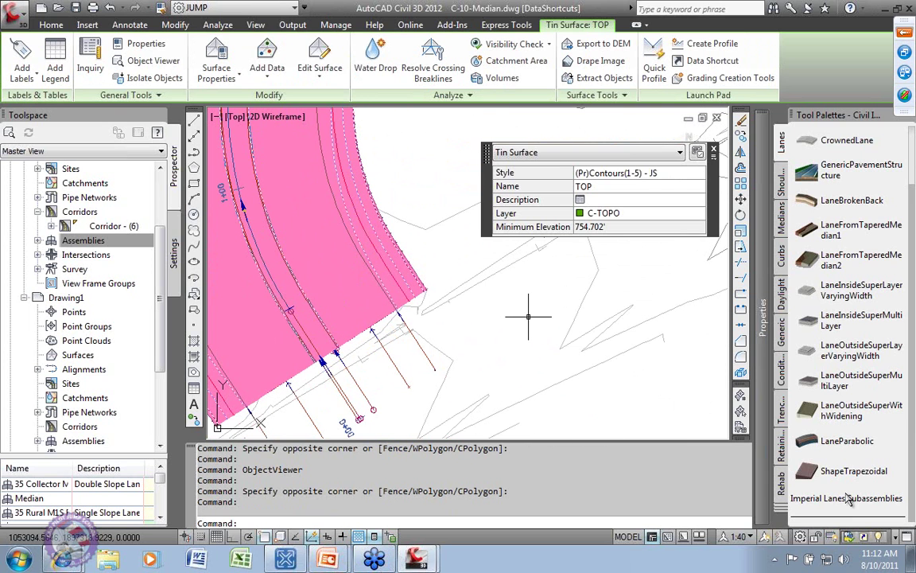
{"action": "scroll", "coordinate": [478, 287], "scroll_direction": "down", "scroll_amount": 4}
{"action": "scroll", "coordinate": [421, 282], "scroll_direction": "up", "scroll_amount": 3}
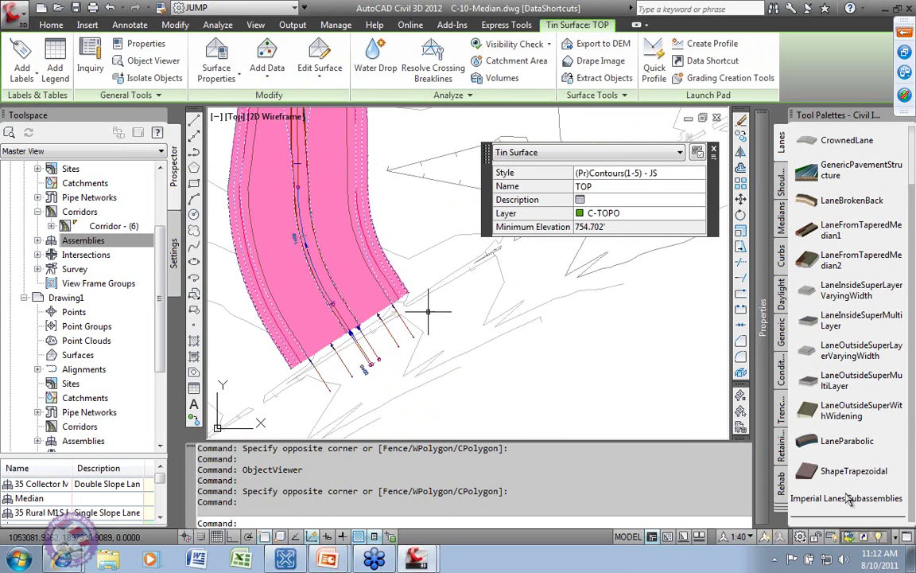
{"action": "scroll", "coordinate": [366, 307], "scroll_direction": "up", "scroll_amount": 1}
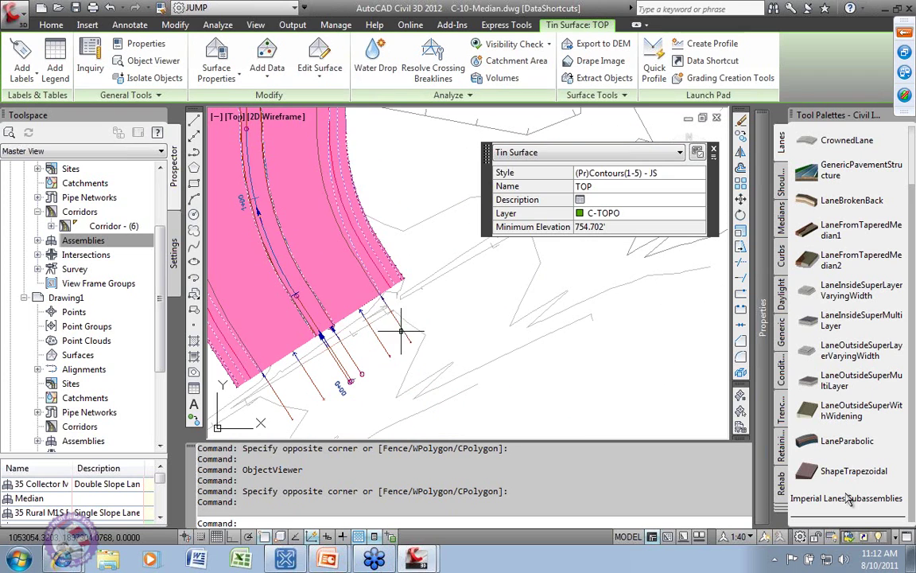
- Inspect the median and curbs at the south end of the restyled TOP surface up close in the Object Viewer
{"action": "right_click", "coordinate": [377, 274]}
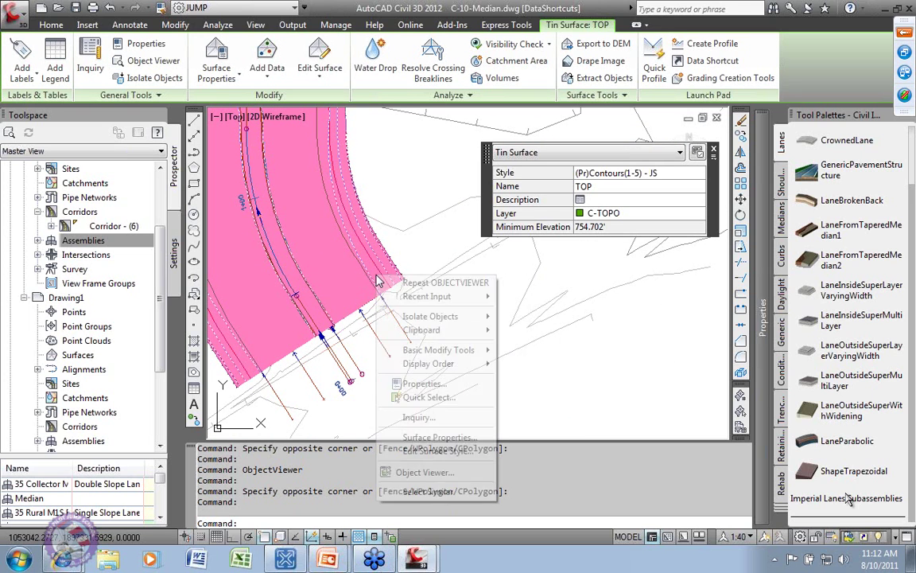
{"action": "left_click", "coordinate": [448, 473]}
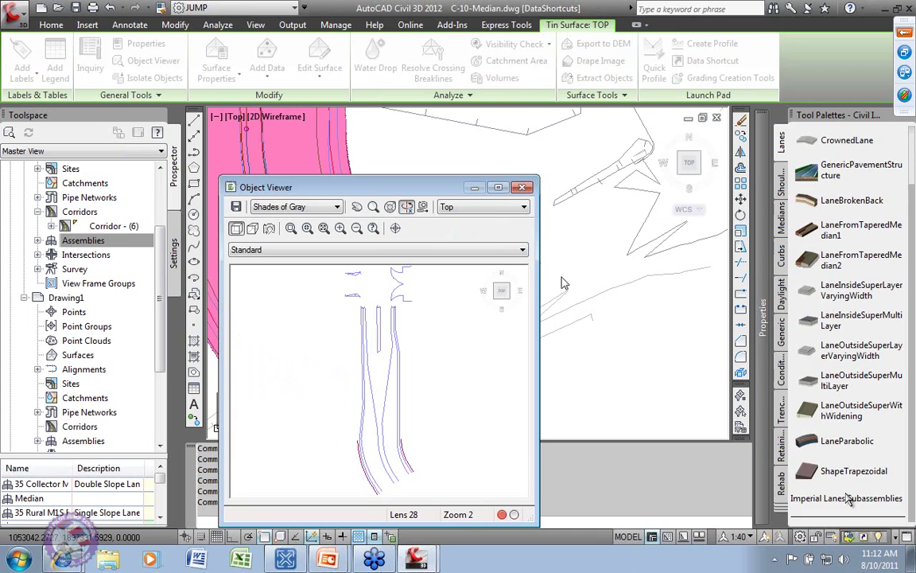
{"action": "mouse_move", "coordinate": [501, 291]}
{"action": "left_mouse_down"}
{"action": "mouse_move", "coordinate": [449, 262]}
{"action": "mouse_move", "coordinate": [426, 400]}
{"action": "mouse_move", "coordinate": [386, 381]}
{"action": "left_mouse_up"}
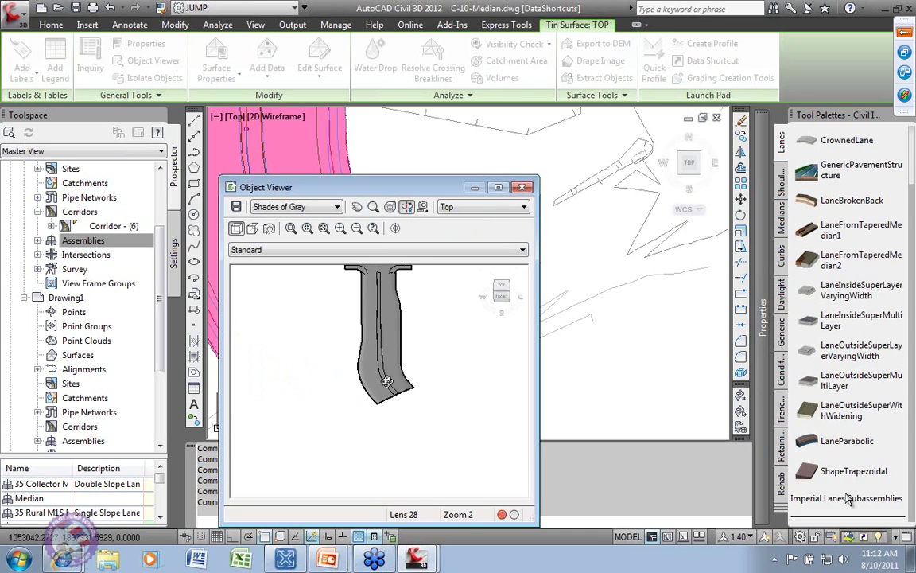
{"action": "scroll", "coordinate": [387, 381], "scroll_direction": "up", "scroll_amount": 5}
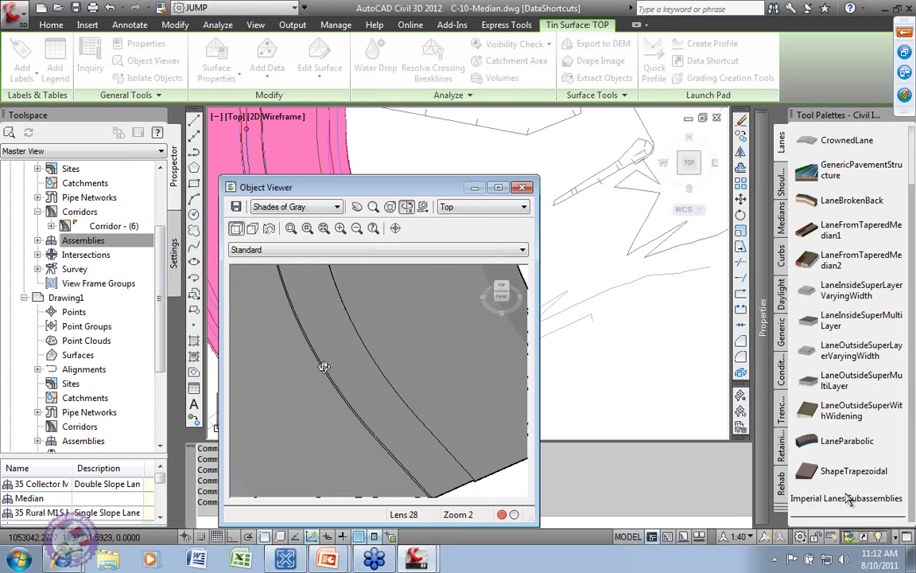
{"action": "left_click_drag", "start_coordinate": [333, 357], "coordinate": [352, 372]}
{"action": "left_click_drag", "start_coordinate": [362, 394], "coordinate": [377, 342]}
{"action": "left_click_drag", "start_coordinate": [455, 373], "coordinate": [389, 339]}
{"action": "left_click", "coordinate": [523, 188]}
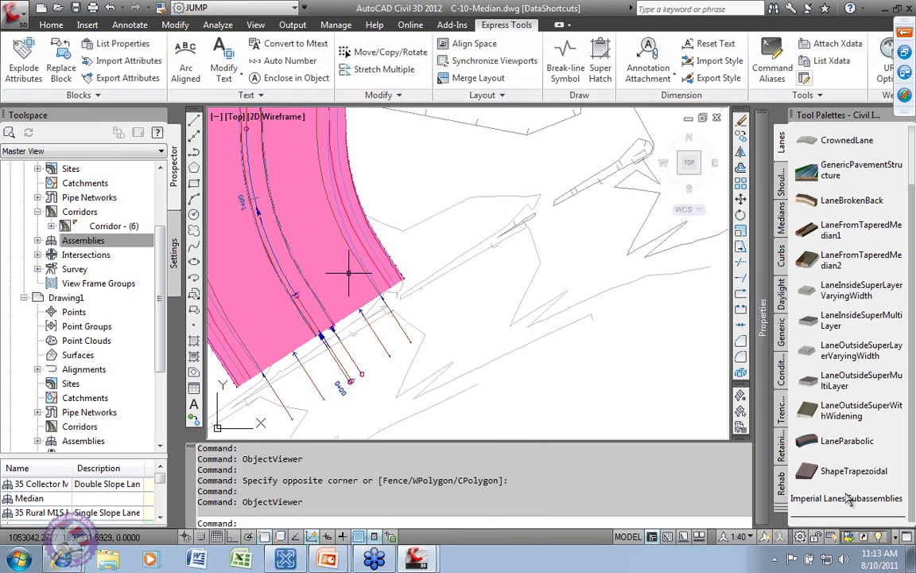
- Begin calculating superelevation for the SN-05 alignment, using the Undivided Crowned roadway type with the Center Baseline pivot method
{"action": "scroll", "coordinate": [358, 262], "scroll_direction": "down", "scroll_amount": 5}
{"action": "scroll", "coordinate": [333, 364], "scroll_direction": "up", "scroll_amount": 4}
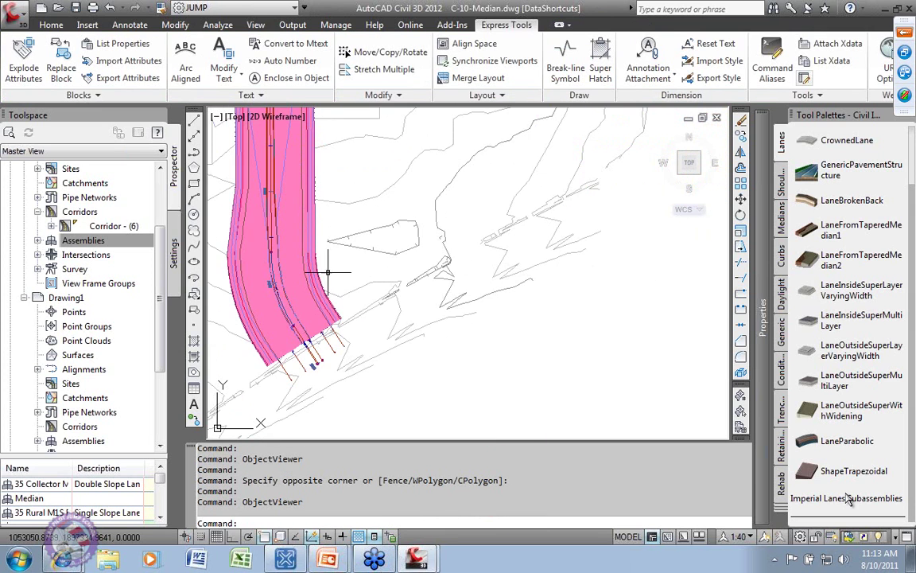
{"action": "scroll", "coordinate": [307, 385], "scroll_direction": "up", "scroll_amount": 4}
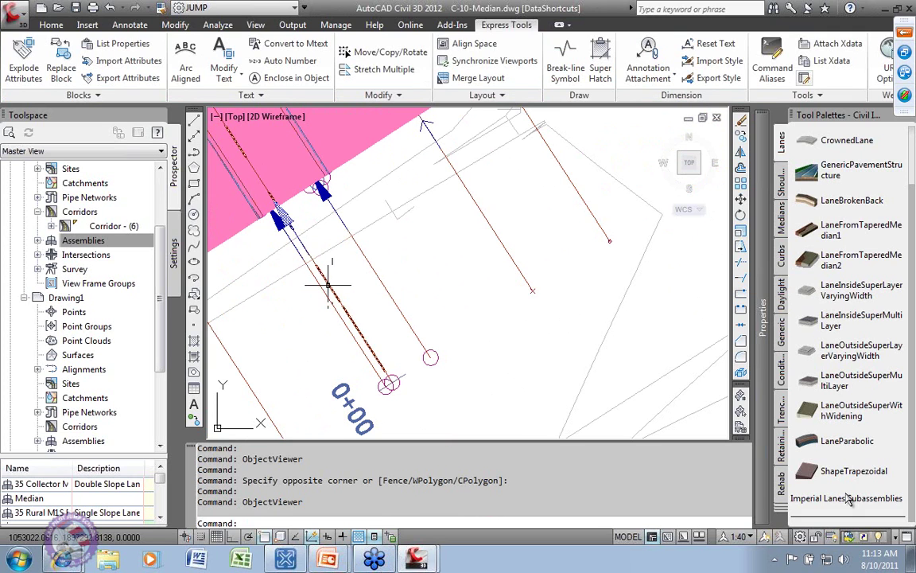
{"action": "left_click", "coordinate": [326, 280]}
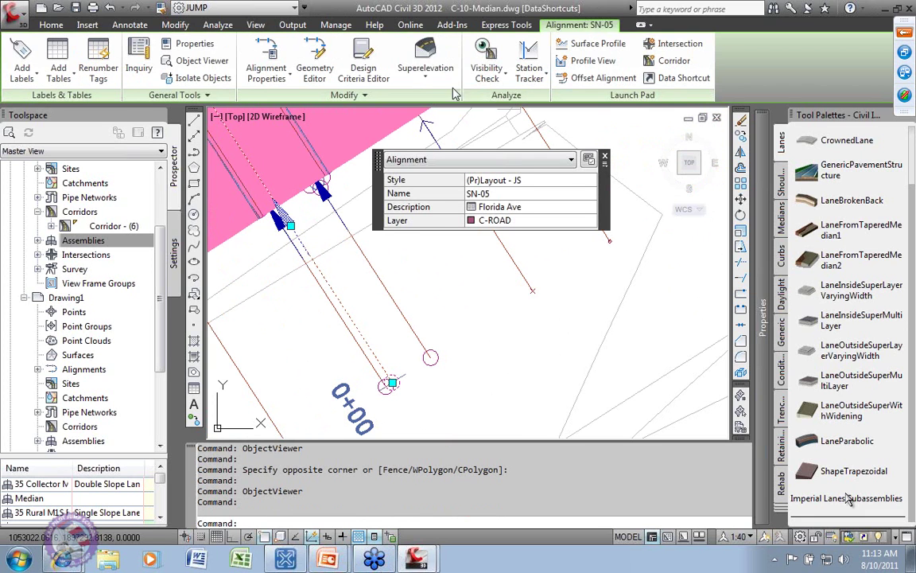
{"action": "left_click", "coordinate": [426, 56]}
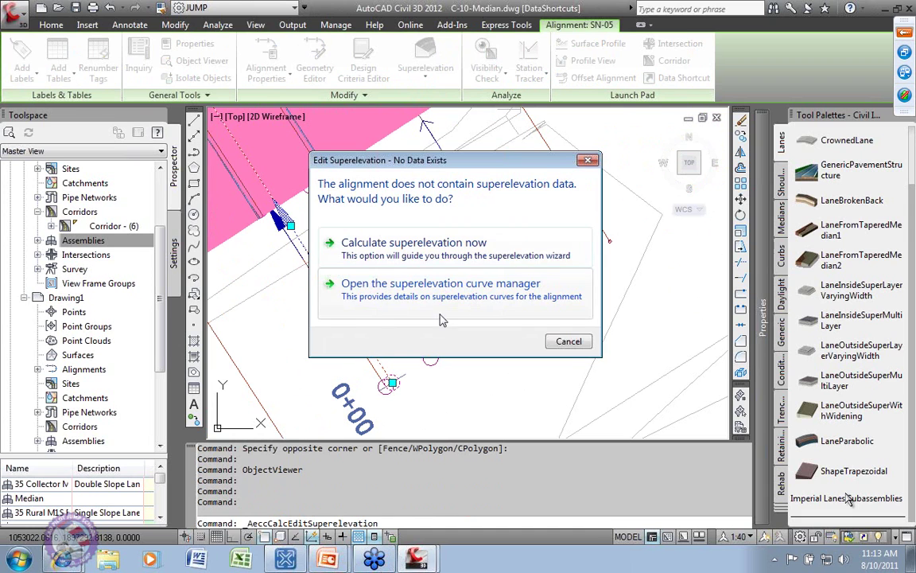
{"action": "left_click", "coordinate": [375, 238]}
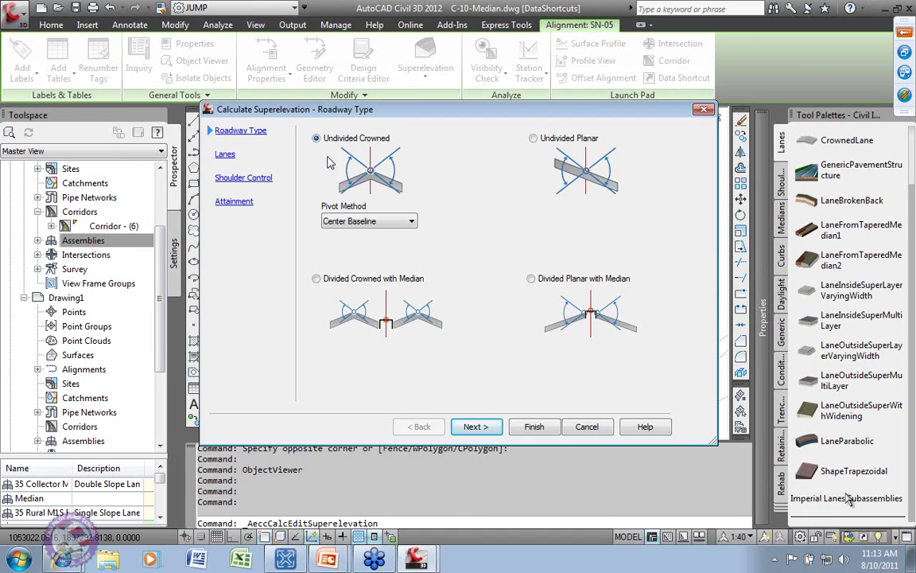
{"action": "left_click", "coordinate": [476, 427]}
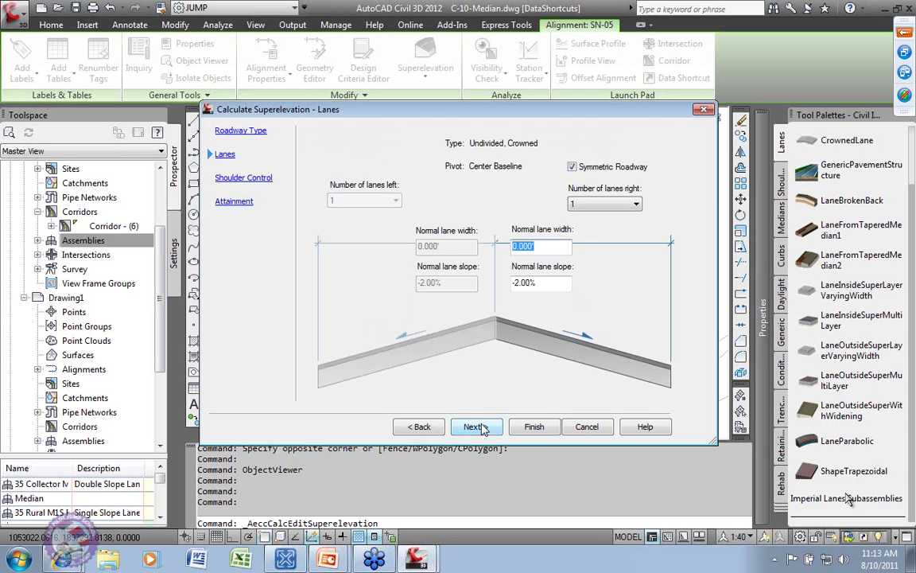
- Set the superelevation's normal lane width to 12 feet, choose the number of lanes for the symmetric roadway, and accept the lane settings
{"action": "type", "text": "24"}
{"action": "double_click", "coordinate": [516, 247]}
{"action": "left_click", "coordinate": [637, 206]}
{"action": "left_click", "coordinate": [603, 215]}
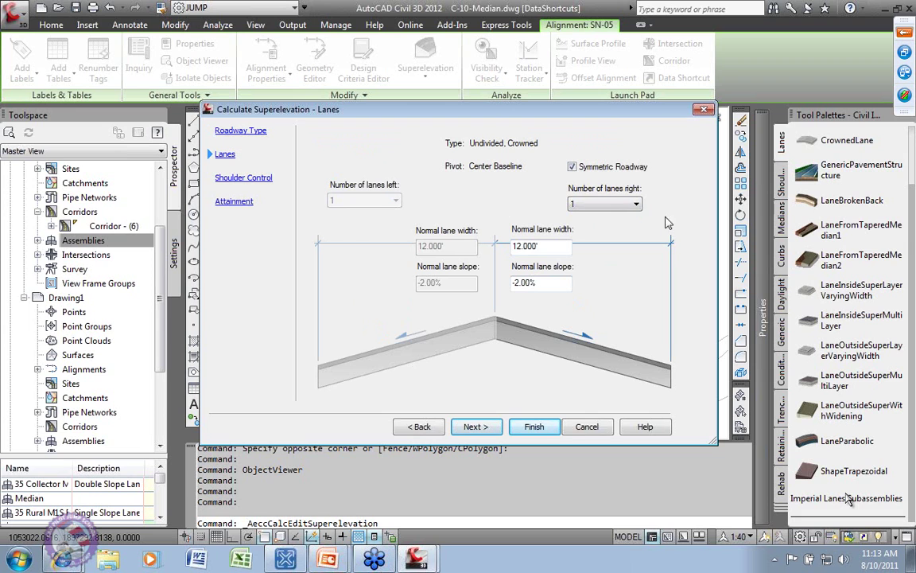
{"action": "left_click", "coordinate": [636, 206]}
{"action": "left_click", "coordinate": [588, 226]}
{"action": "left_click", "coordinate": [475, 426]}
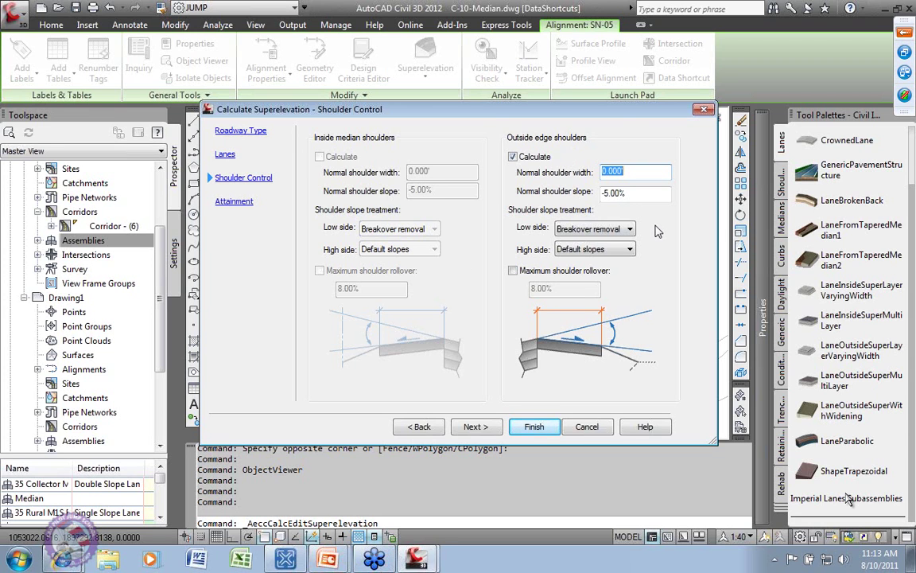
- Set the normal width of the outside edge shoulders to 5 feet and accept the shoulder control settings
{"action": "left_click", "coordinate": [630, 171]}
{"action": "key", "text": "BackSpace"}
{"action": "key", "text": "BackSpace"}
{"action": "key", "text": "BackSpace"}
{"action": "key", "text": "BackSpace"}
{"action": "key", "text": "BackSpace"}
{"action": "key", "text": "BackSpace"}
{"action": "type", "text": "5"}
{"action": "left_click", "coordinate": [644, 192]}
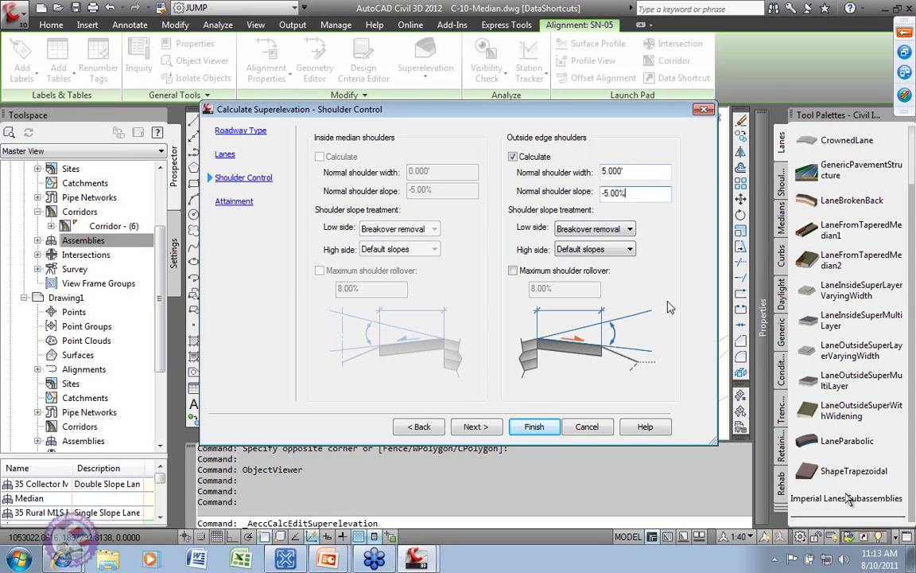
{"action": "left_click", "coordinate": [480, 431]}
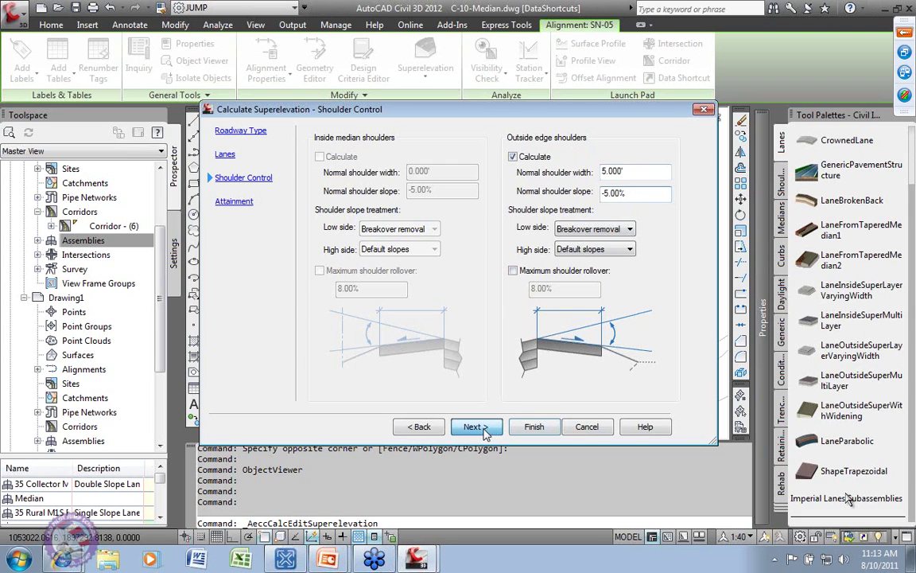
- Finish the SN-05 superelevation calculation with 50-foot curve smoothing and automatic overlap resolution, and dismiss the alignment's quick properties
{"action": "left_click", "coordinate": [320, 380]}
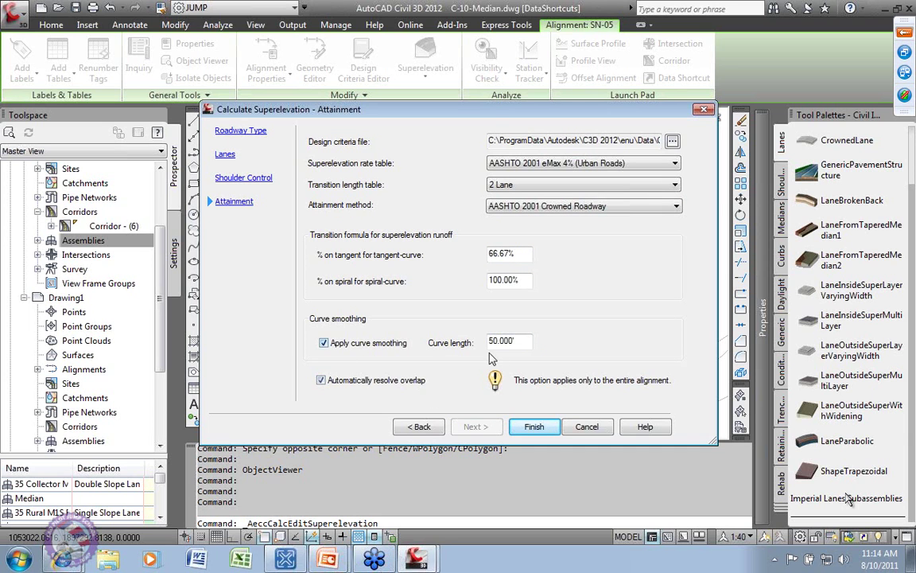
{"action": "left_click", "coordinate": [534, 426]}
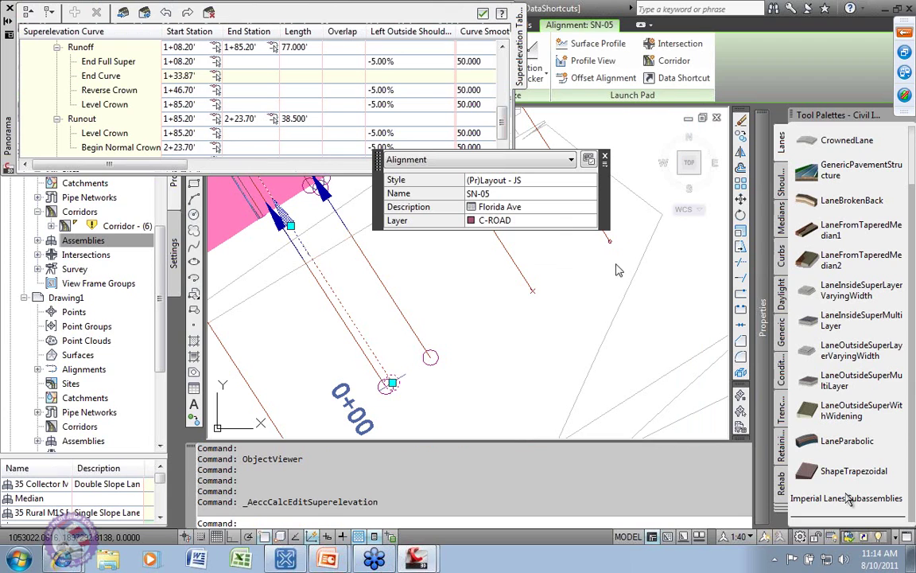
{"action": "left_click", "coordinate": [605, 156]}
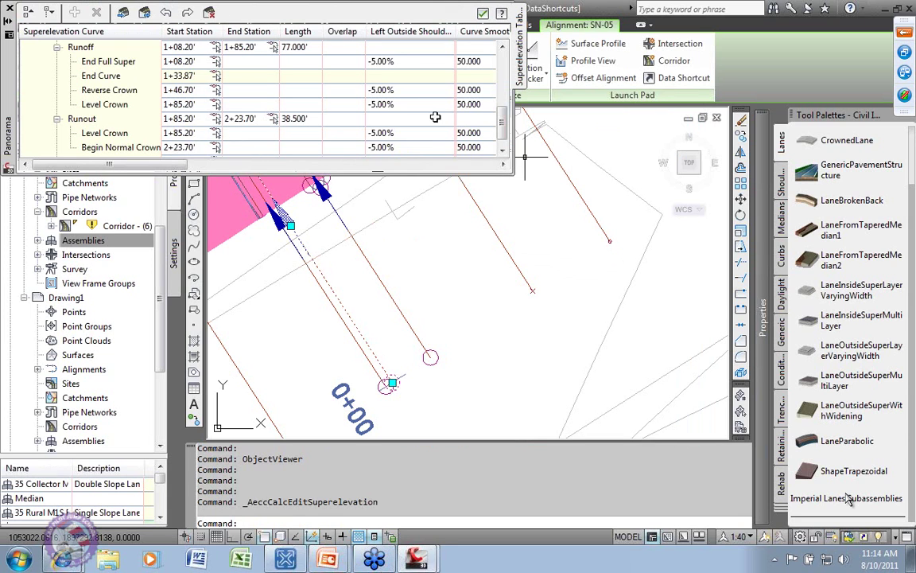
- Check the remaining SN-05 superelevation table entries, close the table, and open the corridor's section editor
{"action": "mouse_move", "coordinate": [501, 119]}
{"action": "left_mouse_down"}
{"action": "mouse_move", "coordinate": [501, 50]}
{"action": "mouse_move", "coordinate": [498, 120]}
{"action": "left_mouse_up"}
{"action": "scroll", "coordinate": [499, 121], "scroll_direction": "up", "scroll_amount": 1}
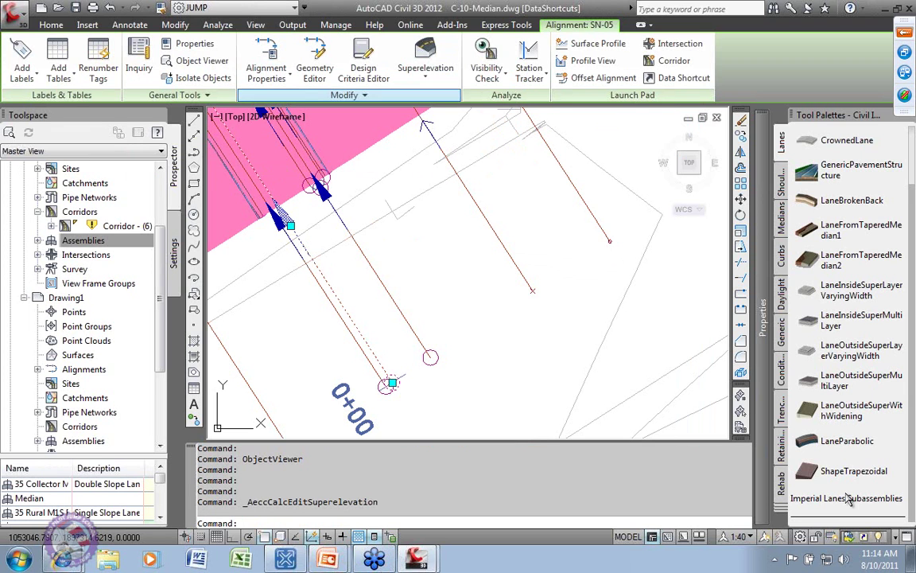
{"action": "left_click", "coordinate": [350, 155]}
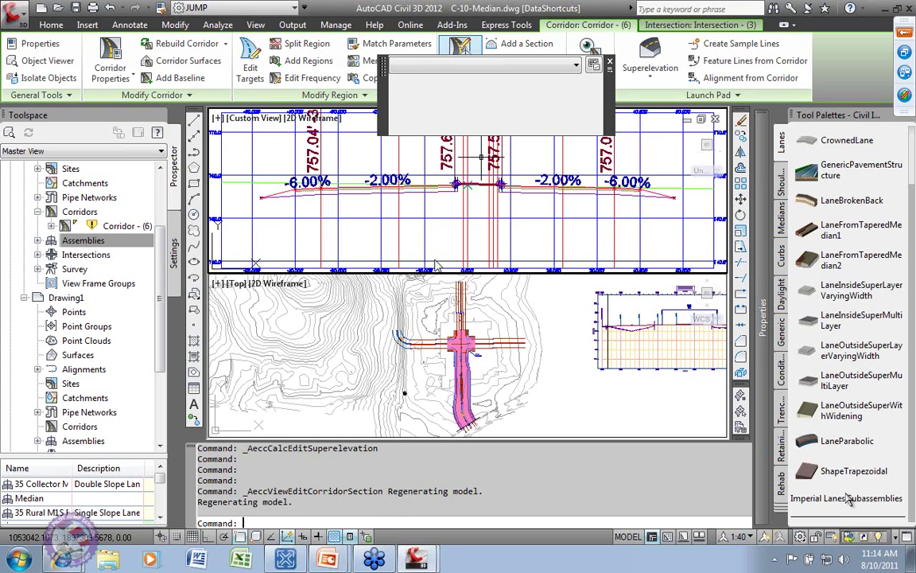
- Rebuild Corridor - (6) so its sections use the calculated superelevation
{"action": "right_click", "coordinate": [121, 227]}
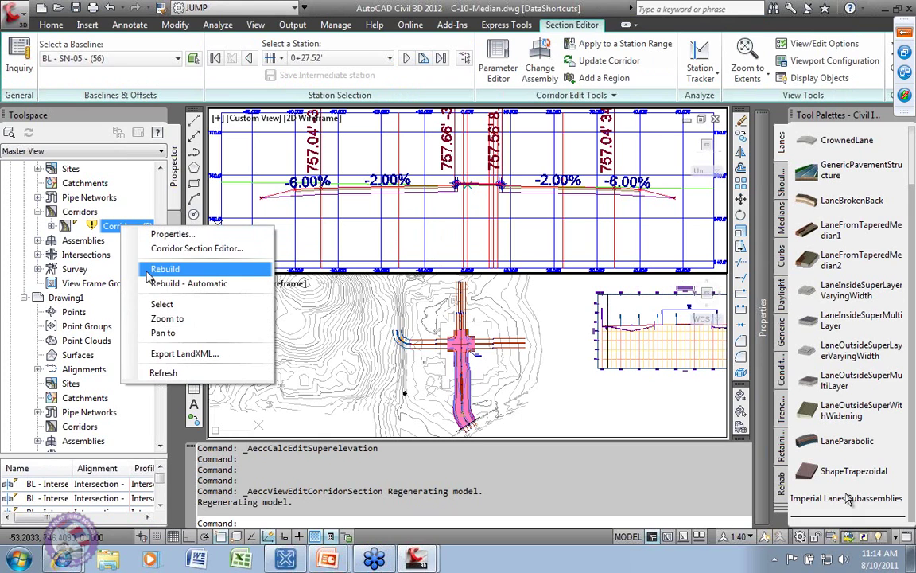
{"action": "left_click", "coordinate": [163, 269]}
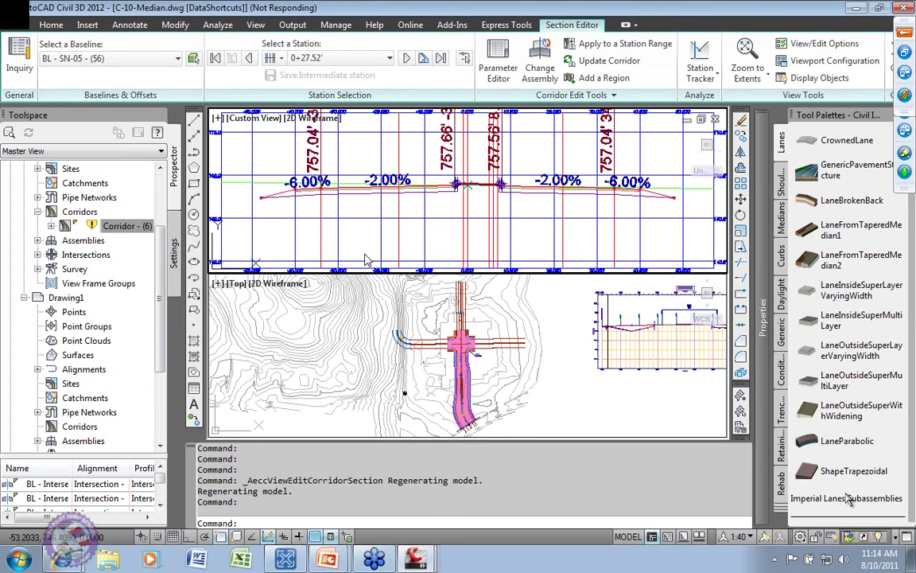
{"action": "key", "text": "alt+Tab"}
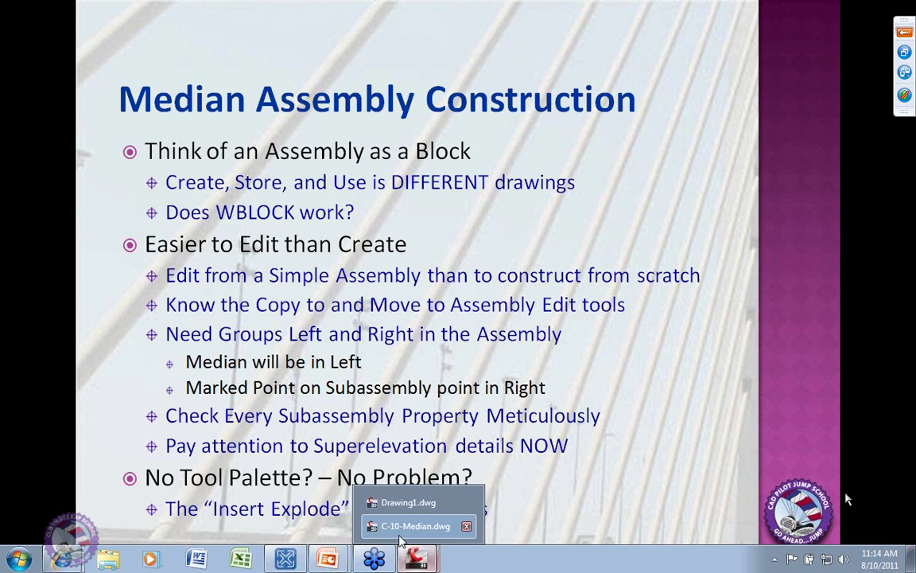
{"action": "left_click", "coordinate": [409, 526]}
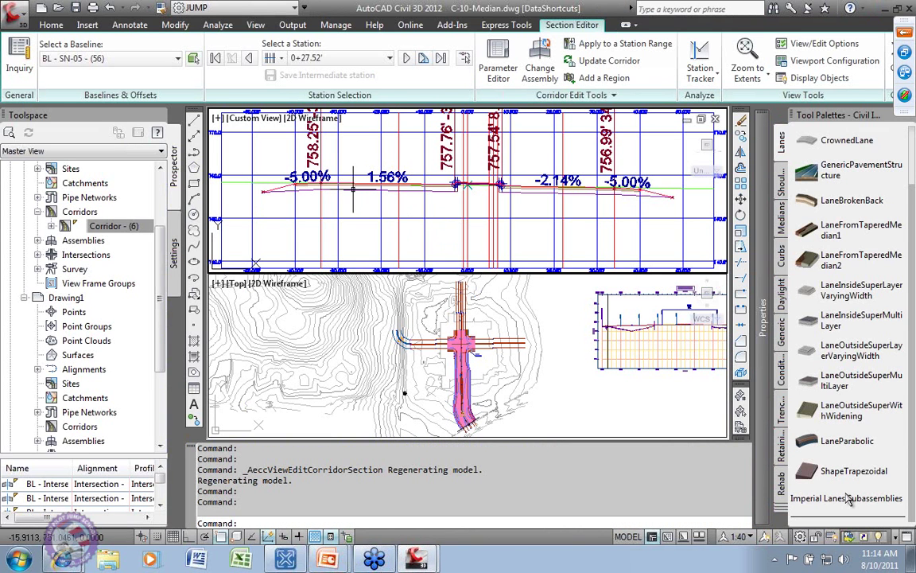
- Examine lane and shoulder slopes on the SN-05 baseline station by station up to 1+25.00, and close the section editor
{"action": "left_click", "coordinate": [407, 62]}
{"action": "left_click", "coordinate": [407, 61]}
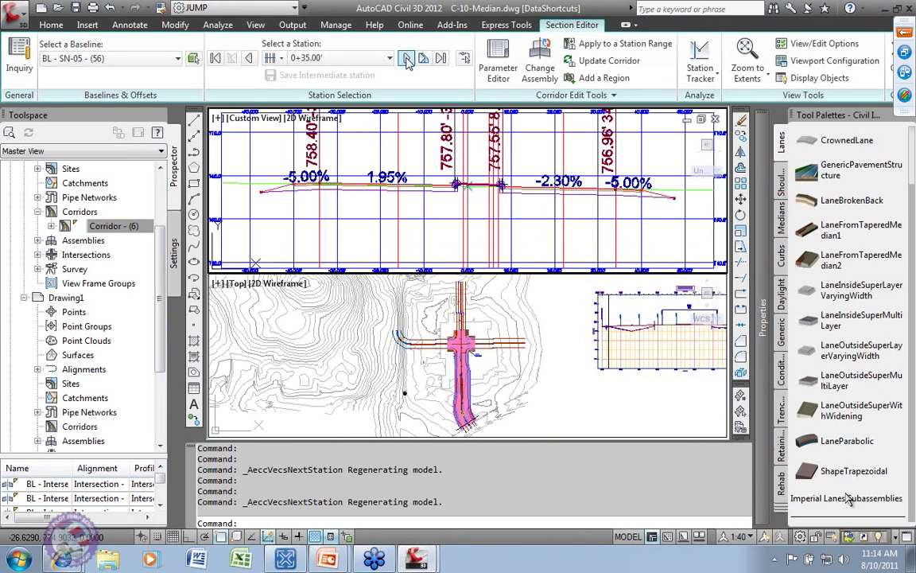
{"action": "left_click", "coordinate": [407, 62]}
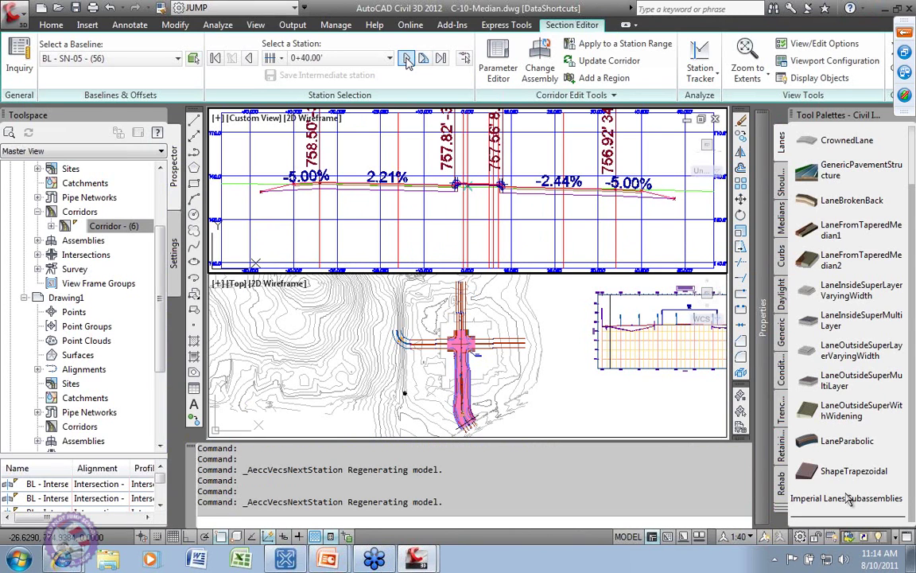
{"action": "left_click", "coordinate": [407, 62]}
{"action": "left_click", "coordinate": [407, 62]}
{"action": "left_click", "coordinate": [408, 61]}
{"action": "left_click", "coordinate": [407, 61]}
{"action": "left_click", "coordinate": [407, 62]}
{"action": "left_click", "coordinate": [407, 61]}
{"action": "left_click", "coordinate": [407, 61]}
{"action": "left_click", "coordinate": [407, 61]}
{"action": "left_click", "coordinate": [408, 62]}
{"action": "left_click", "coordinate": [407, 61]}
{"action": "left_click", "coordinate": [408, 61]}
{"action": "left_click", "coordinate": [408, 61]}
{"action": "left_click", "coordinate": [407, 61]}
{"action": "left_click", "coordinate": [408, 61]}
{"action": "left_click", "coordinate": [408, 61]}
{"action": "left_click", "coordinate": [407, 62]}
{"action": "left_click", "coordinate": [408, 61]}
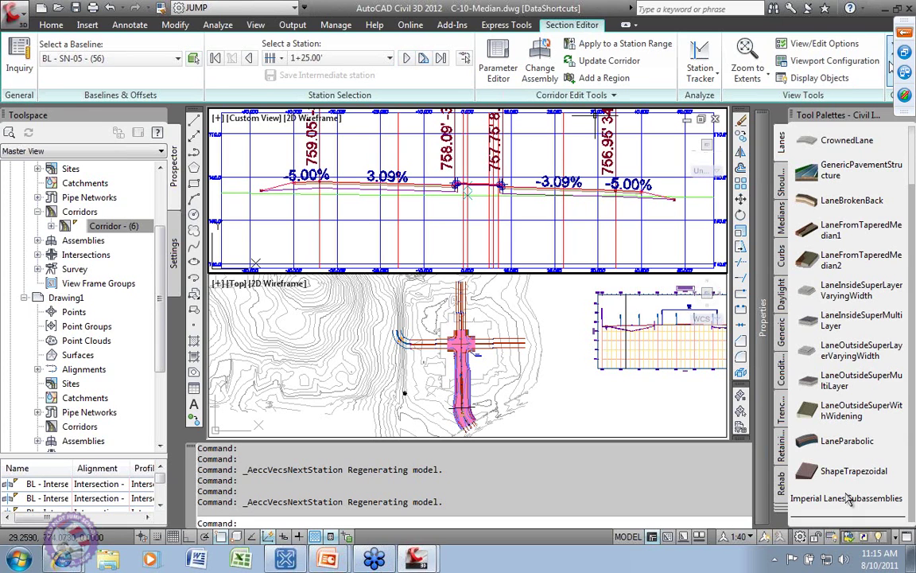
{"action": "left_click", "coordinate": [820, 78]}
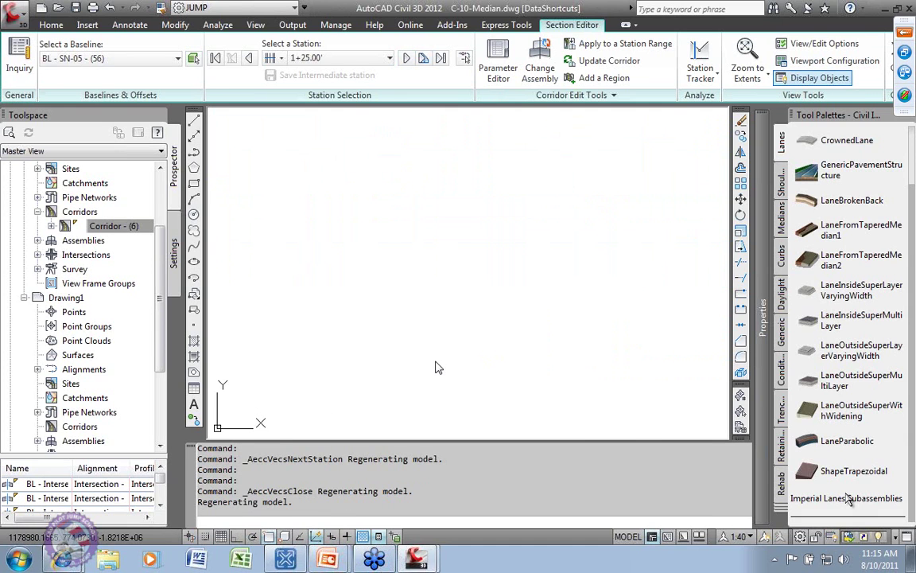
- Select the TOP corridor surface and open it in the Object Viewer
{"action": "middle_click_drag", "start_coordinate": [348, 139], "coordinate": [548, 231]}
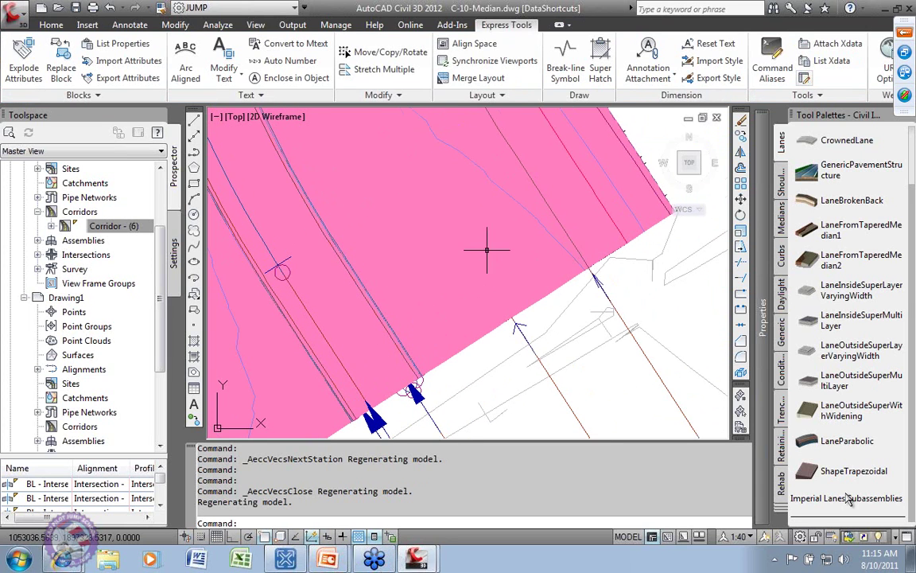
{"action": "scroll", "coordinate": [487, 223], "scroll_direction": "down", "scroll_amount": 3}
{"action": "mouse_move", "coordinate": [439, 140]}
{"action": "middle_mouse_down"}
{"action": "mouse_move", "coordinate": [420, 366]}
{"action": "mouse_move", "coordinate": [348, 238]}
{"action": "middle_mouse_up"}
{"action": "left_click", "coordinate": [409, 282]}
{"action": "right_click", "coordinate": [385, 256]}
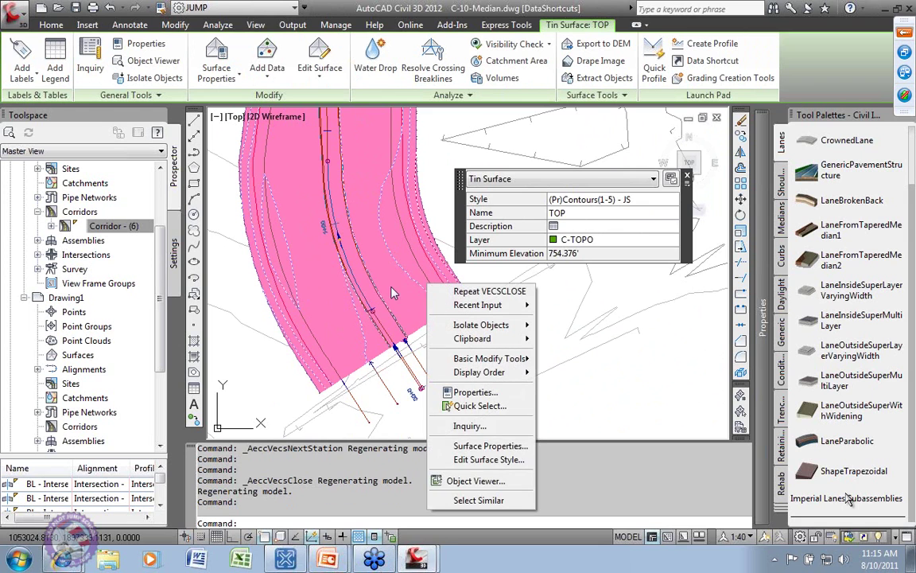
{"action": "left_click", "coordinate": [439, 433]}
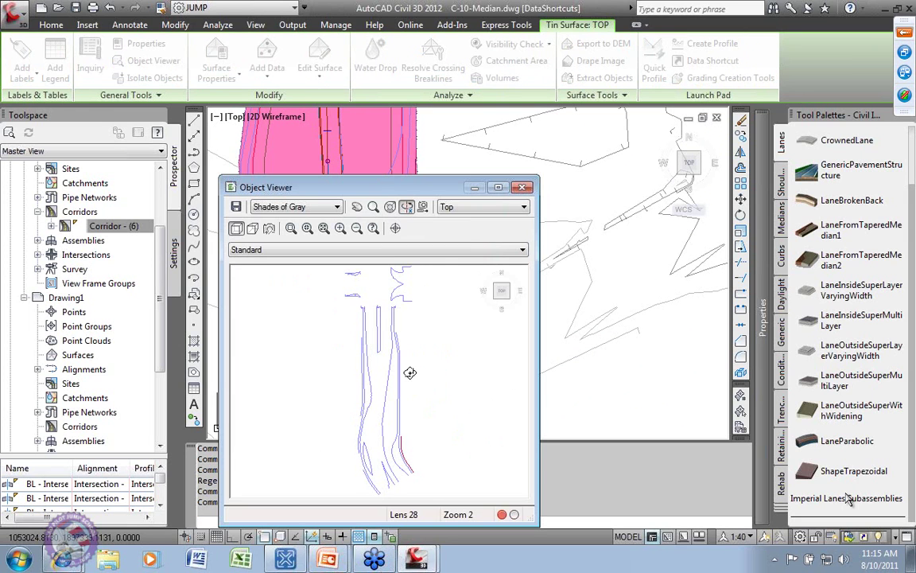
- Examine the TOP surface in 3D from angled, plan and side views, including a close look at the median and curve
{"action": "left_click", "coordinate": [506, 291]}
{"action": "left_click_drag", "start_coordinate": [501, 291], "coordinate": [323, 430]}
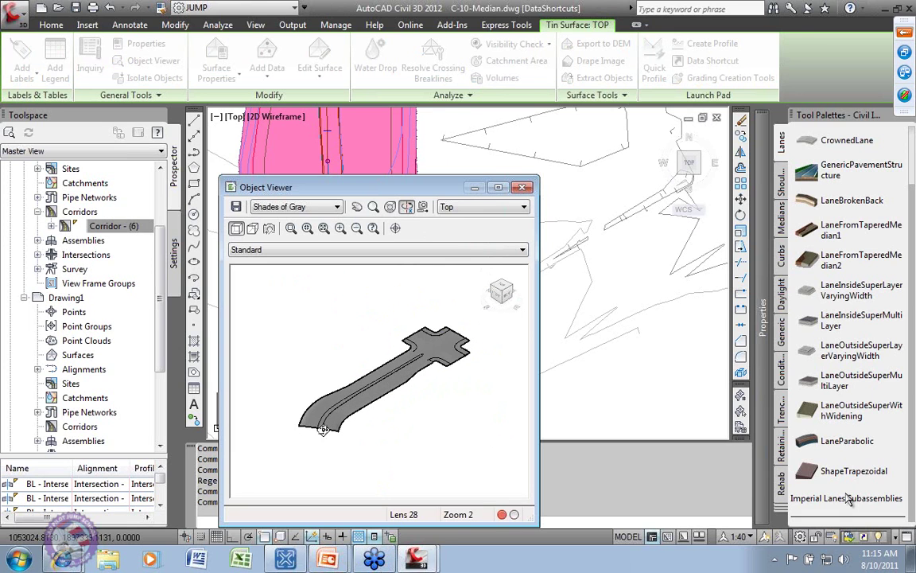
{"action": "scroll", "coordinate": [325, 358], "scroll_direction": "up", "scroll_amount": 8}
{"action": "left_click_drag", "start_coordinate": [363, 386], "coordinate": [323, 368]}
{"action": "middle_click_drag", "start_coordinate": [323, 369], "coordinate": [370, 446]}
{"action": "left_click_drag", "start_coordinate": [370, 445], "coordinate": [497, 293]}
{"action": "left_click", "coordinate": [500, 292]}
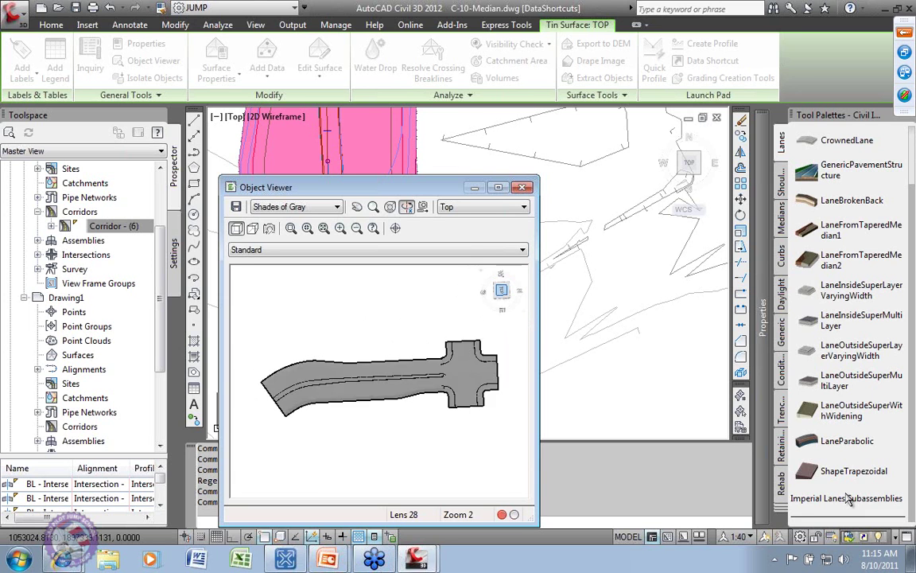
{"action": "left_click", "coordinate": [509, 301]}
{"action": "left_click_drag", "start_coordinate": [381, 427], "coordinate": [386, 368]}
{"action": "scroll", "coordinate": [385, 371], "scroll_direction": "up", "scroll_amount": 5}
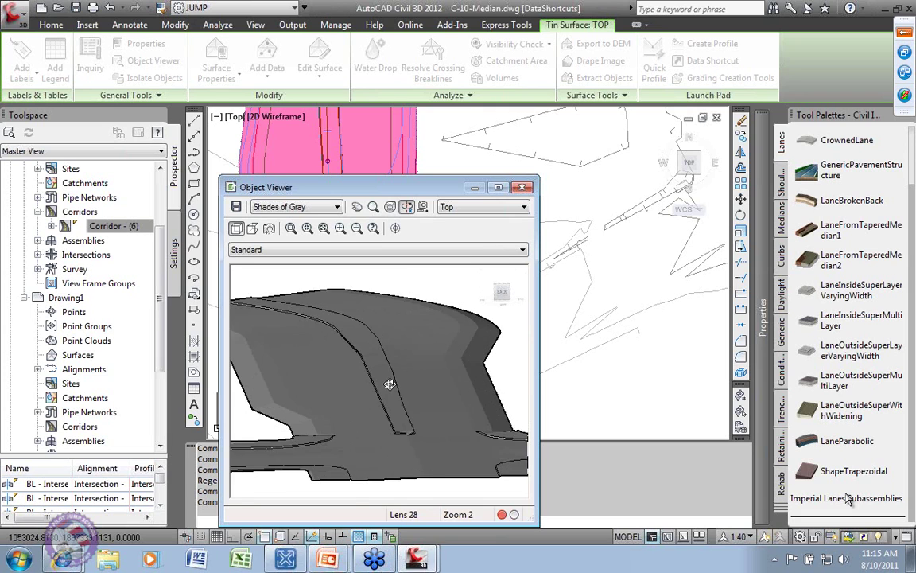
{"action": "scroll", "coordinate": [390, 383], "scroll_direction": "up", "scroll_amount": 2}
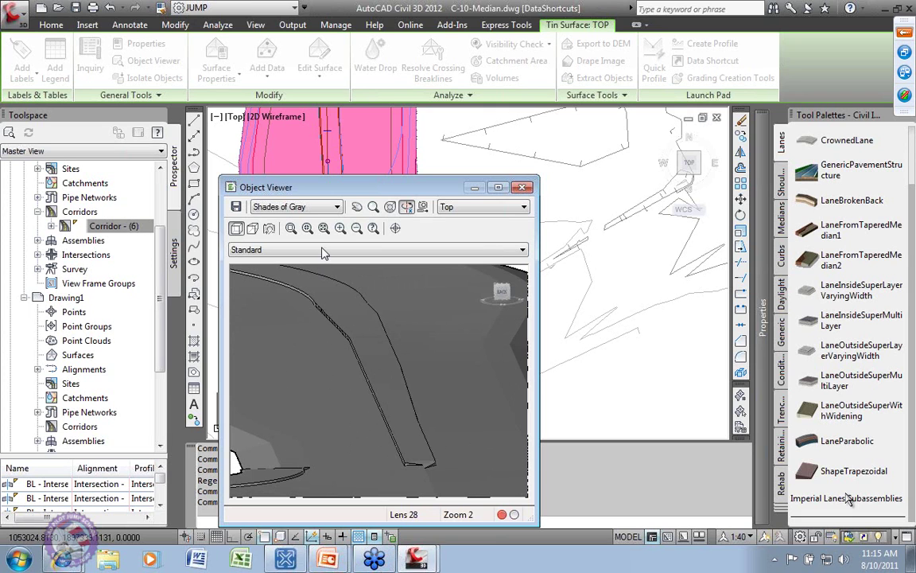
- Inspect the surface's median close up in perspective projection with an adjusted viewing distance, and close the Object Viewer
{"action": "left_click", "coordinate": [252, 228]}
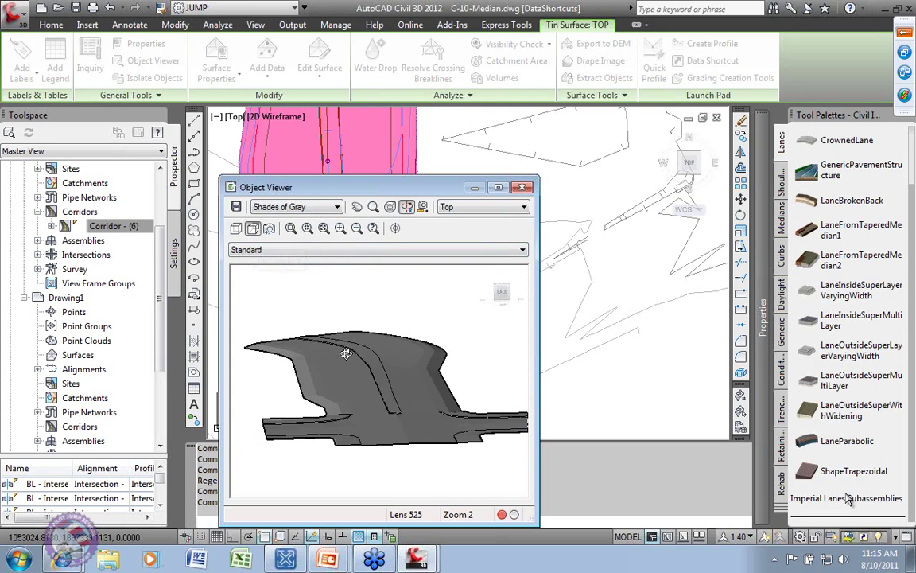
{"action": "right_click", "coordinate": [483, 358]}
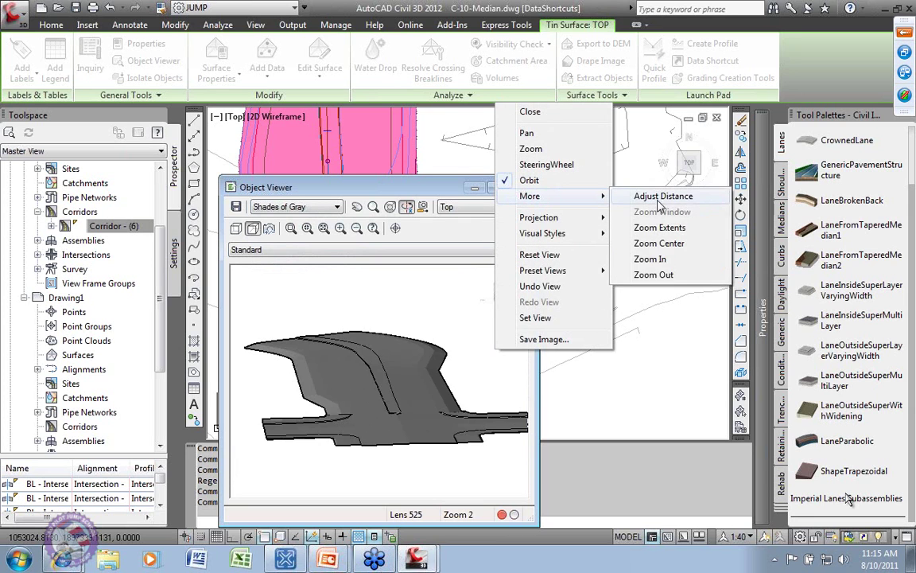
{"action": "left_click", "coordinate": [596, 197]}
{"action": "mouse_move", "coordinate": [394, 310]}
{"action": "left_mouse_down"}
{"action": "mouse_move", "coordinate": [392, 390]}
{"action": "mouse_move", "coordinate": [383, 360]}
{"action": "mouse_move", "coordinate": [370, 434]}
{"action": "mouse_move", "coordinate": [373, 356]}
{"action": "mouse_move", "coordinate": [370, 395]}
{"action": "mouse_move", "coordinate": [451, 377]}
{"action": "mouse_move", "coordinate": [412, 385]}
{"action": "left_mouse_up"}
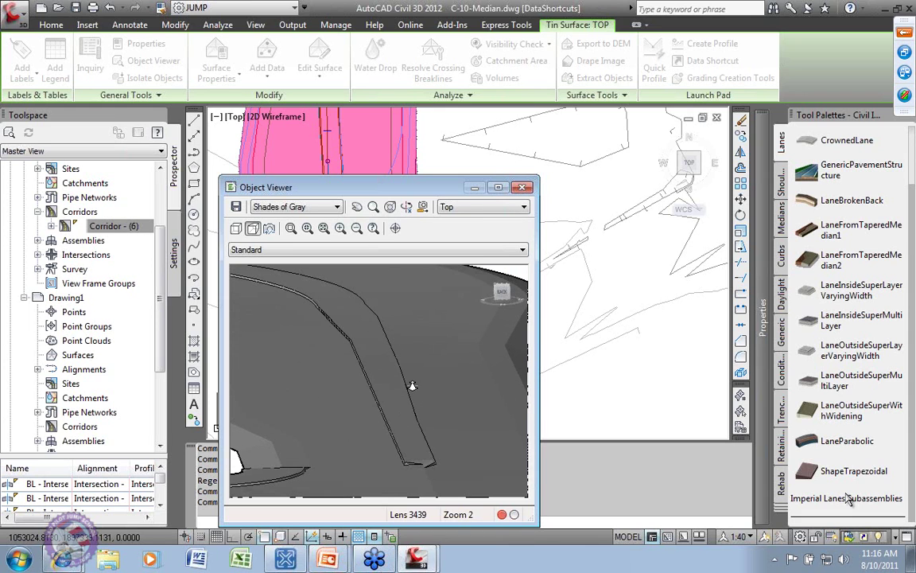
{"action": "left_click", "coordinate": [522, 187]}
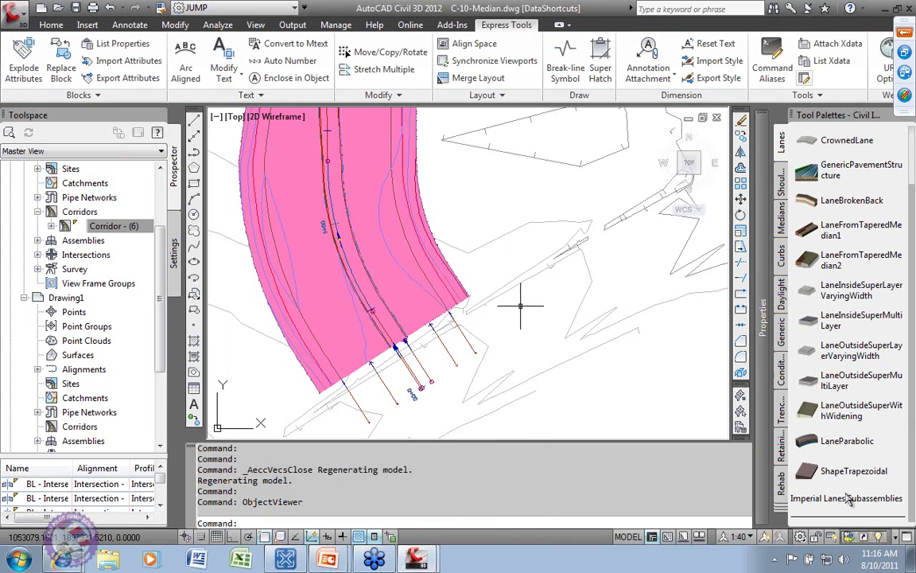
- Switch to the PowerPoint slide show and advance to the Manage Median Complexity slide
{"action": "scroll", "coordinate": [529, 350], "scroll_direction": "down", "scroll_amount": 5}
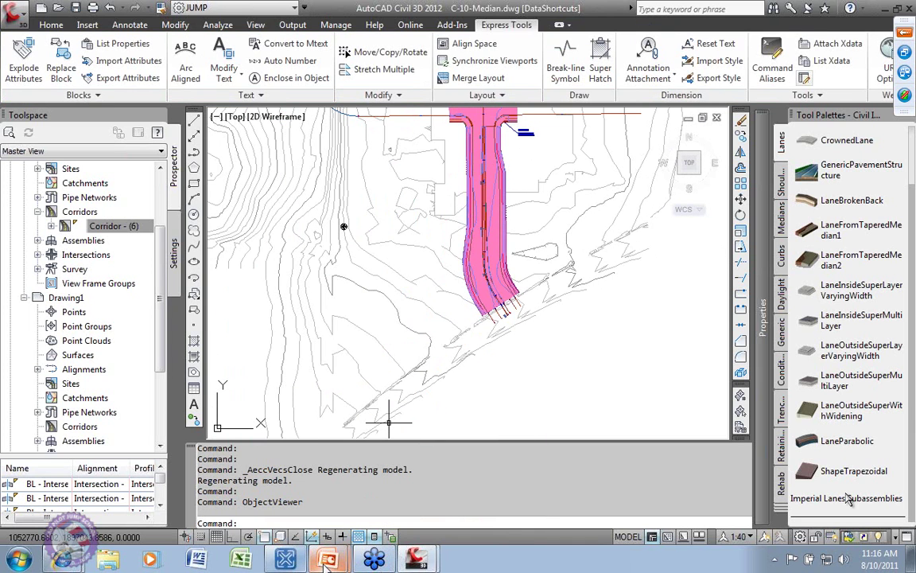
{"action": "key", "text": "alt+Tab"}
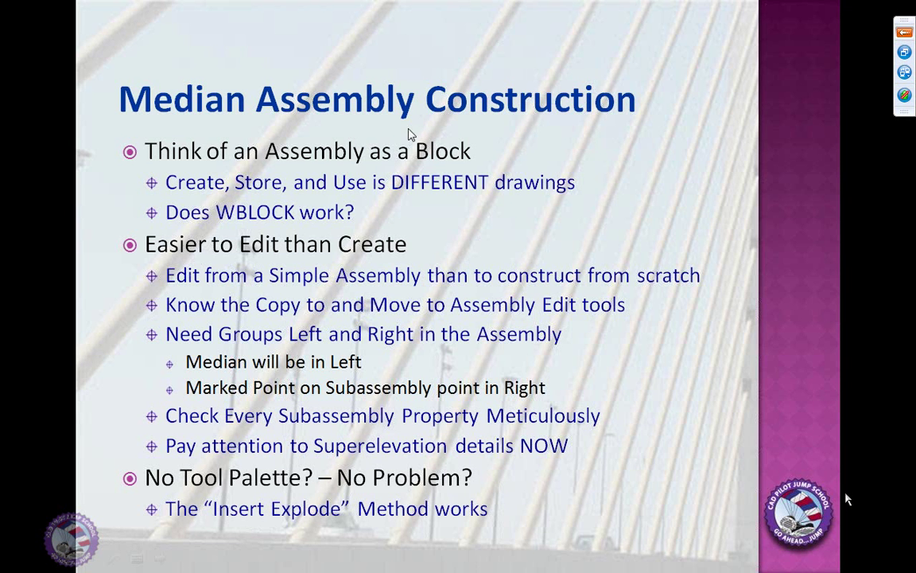
{"action": "left_click", "coordinate": [418, 371]}
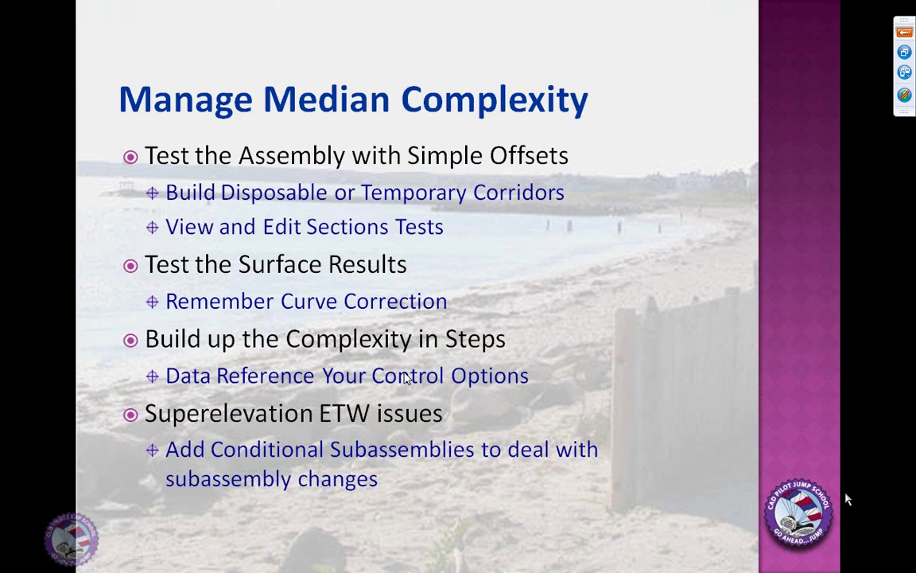